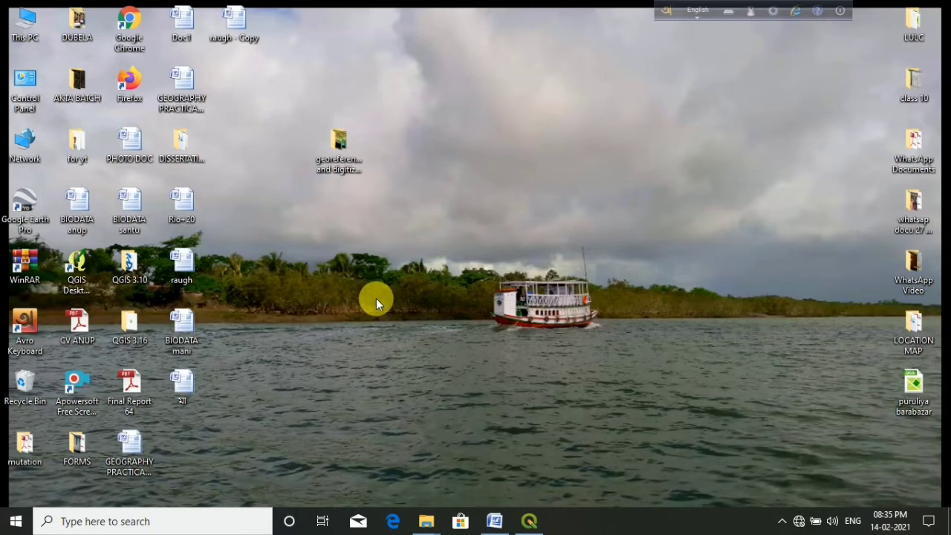
Open the Puruliya_Lat_Long image from the georeferencing and digitization folder and examine its latitude and longitude grid
{"action": "mouse_move", "coordinate": [425, 520]}
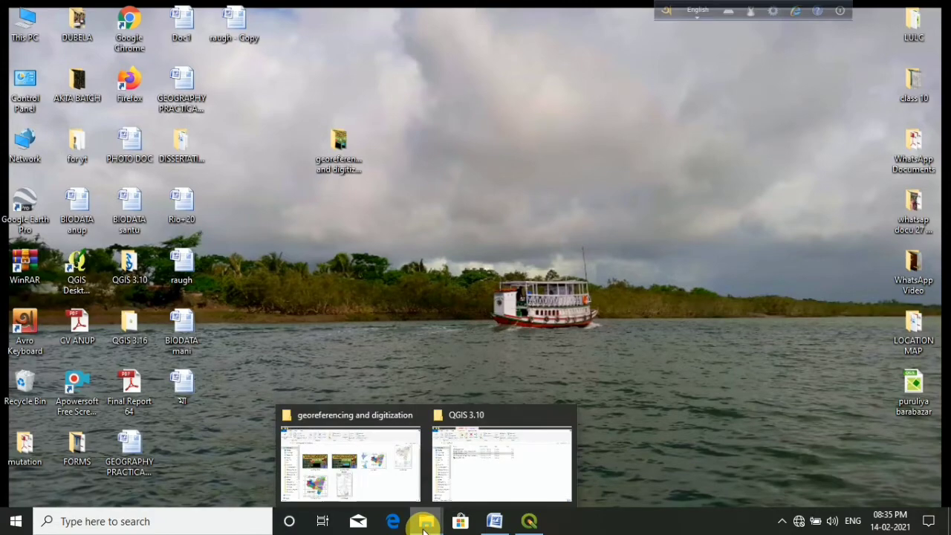
{"action": "left_click", "coordinate": [372, 478]}
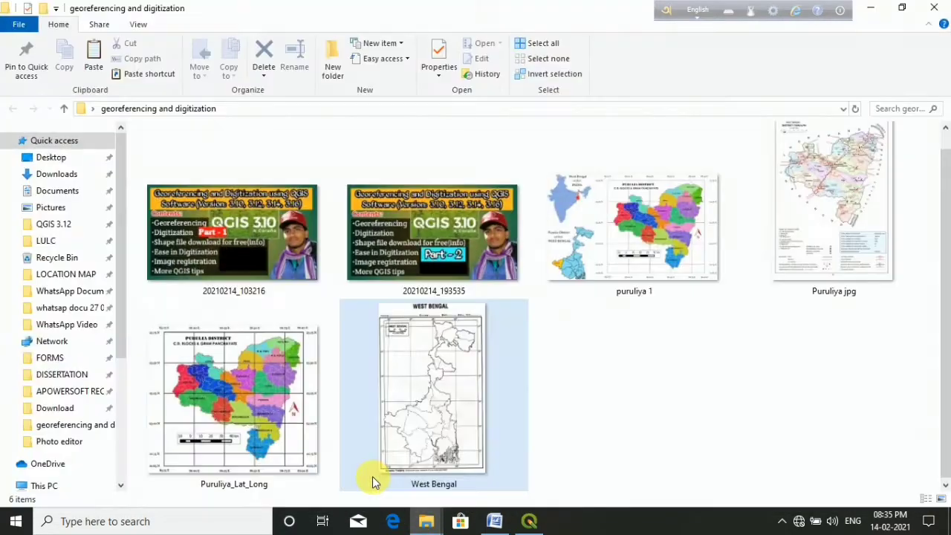
{"action": "double_click", "coordinate": [229, 412]}
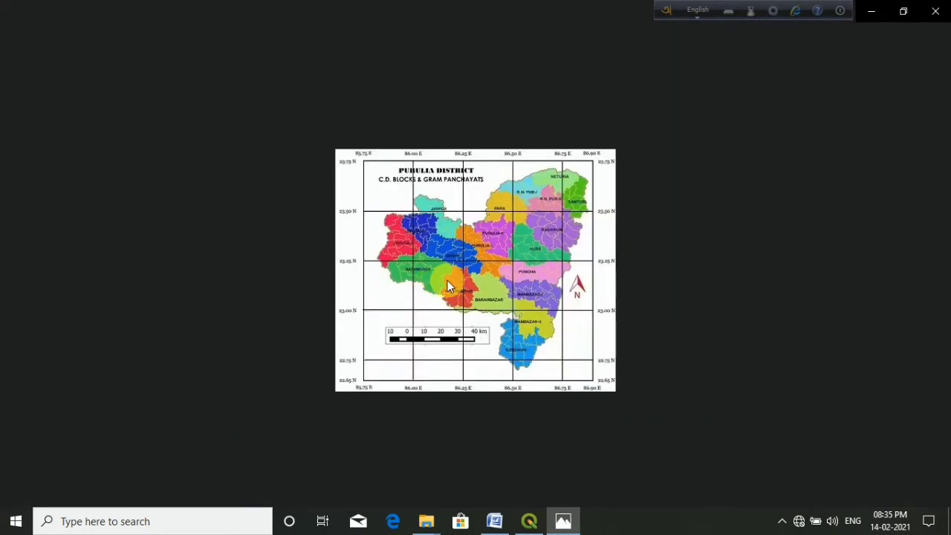
{"action": "scroll", "coordinate": [461, 277], "scroll_direction": "up", "scroll_amount": 3}
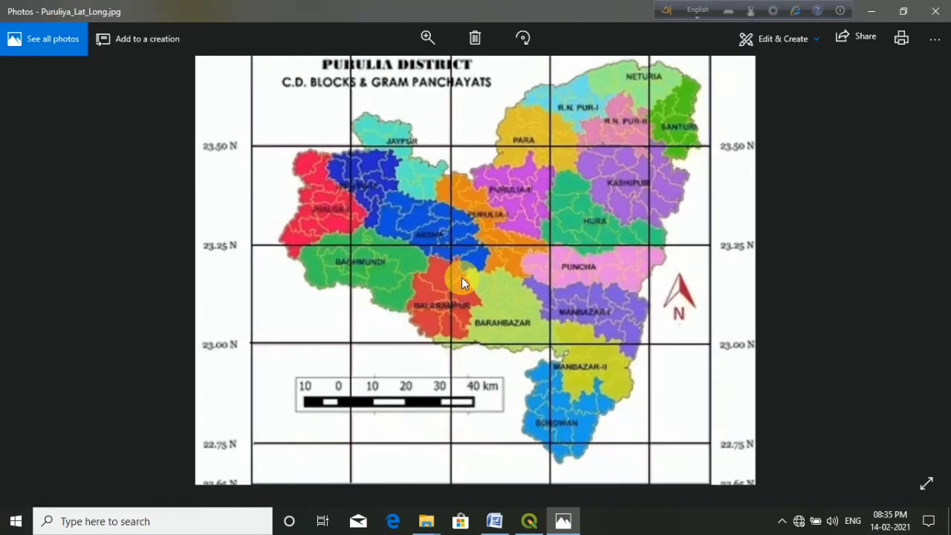
{"action": "mouse_move", "coordinate": [512, 291]}
{"action": "left_mouse_down"}
{"action": "mouse_move", "coordinate": [520, 334]}
{"action": "mouse_move", "coordinate": [524, 285]}
{"action": "left_mouse_up"}
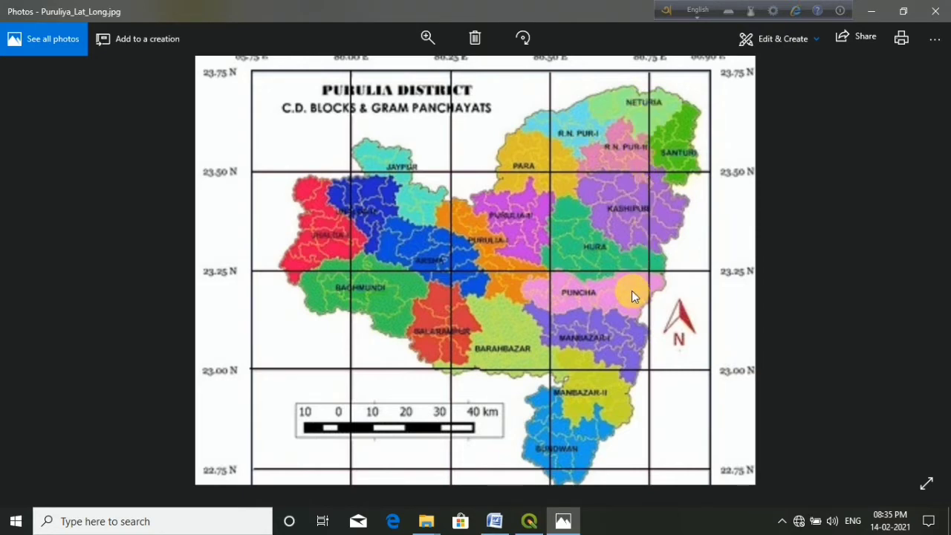
{"action": "scroll", "coordinate": [631, 291], "scroll_direction": "down", "scroll_amount": 3}
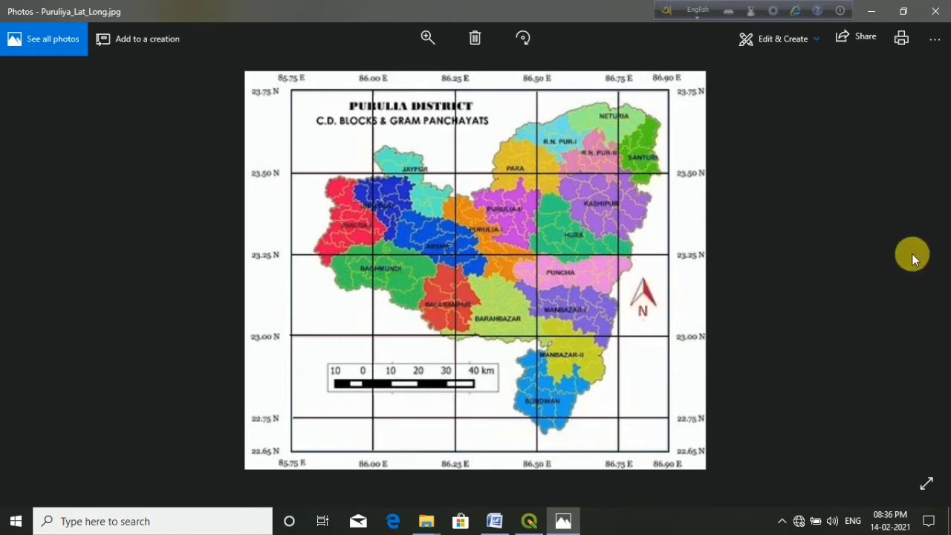
{"action": "scroll", "coordinate": [368, 302], "scroll_direction": "down", "scroll_amount": 2}
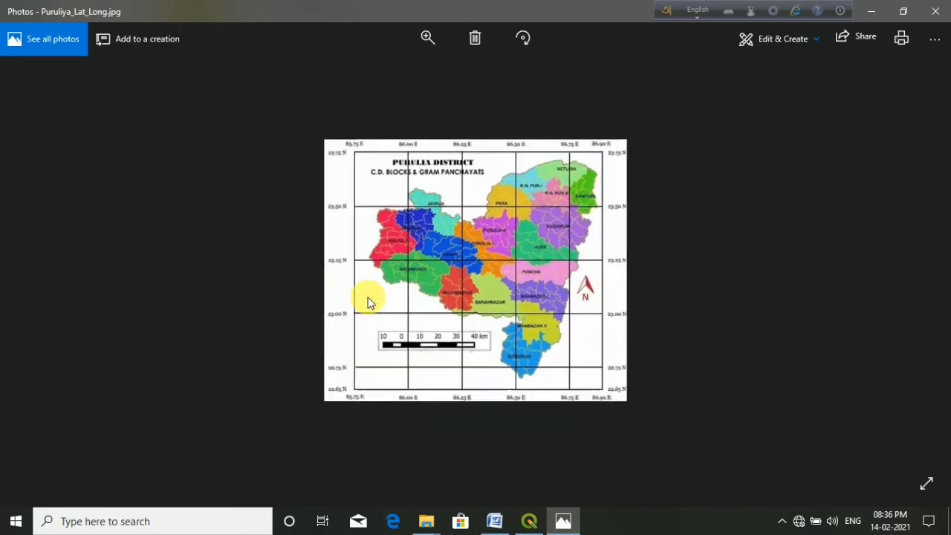
Examine the Puruliya jpg district map and compare it with the Puruliya_Lat_Long map for coordinate grid lines
{"action": "left_click", "coordinate": [30, 269]}
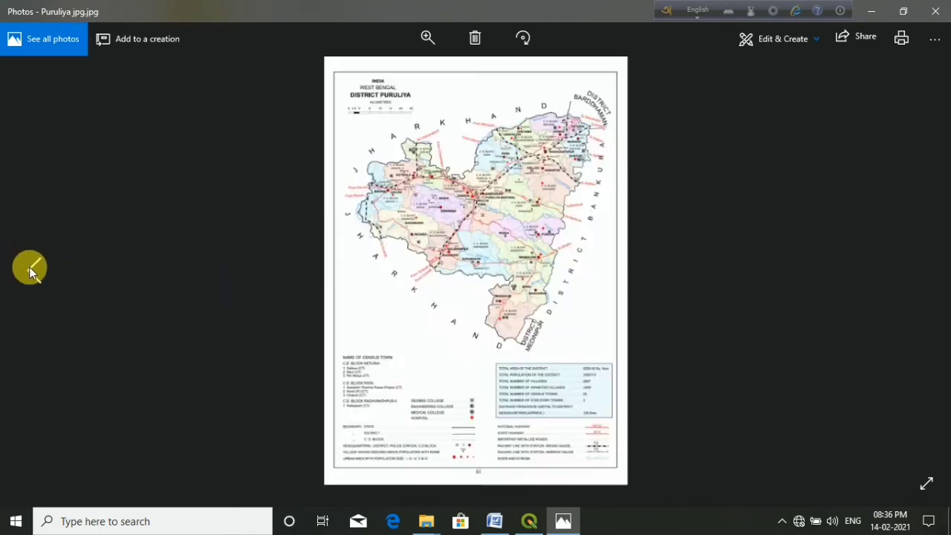
{"action": "double_click", "coordinate": [474, 214]}
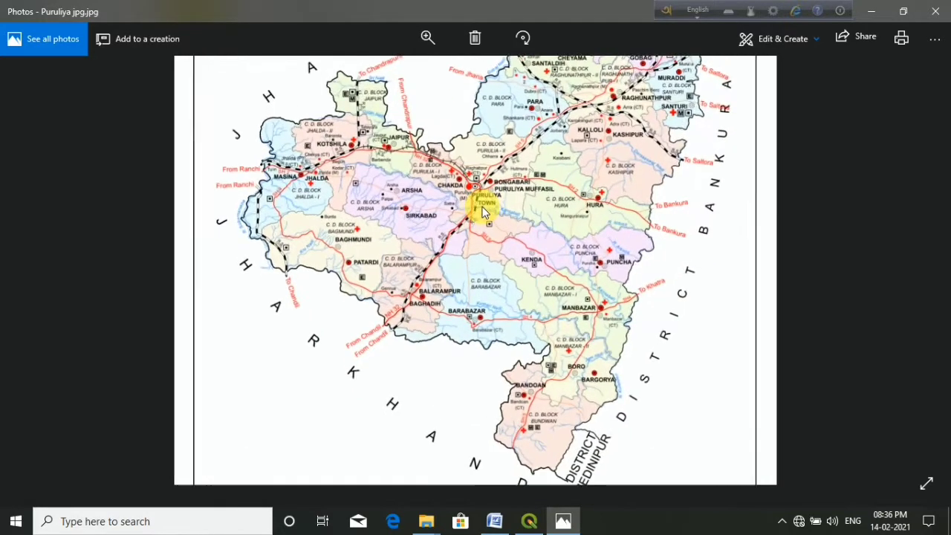
{"action": "scroll", "coordinate": [483, 211], "scroll_direction": "up", "scroll_amount": 2}
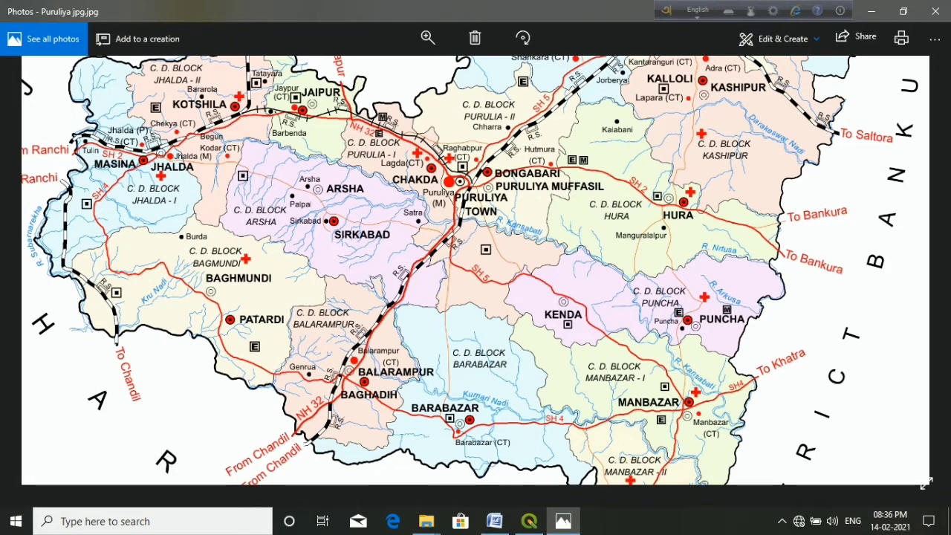
{"action": "scroll", "coordinate": [483, 210], "scroll_direction": "down", "scroll_amount": 3}
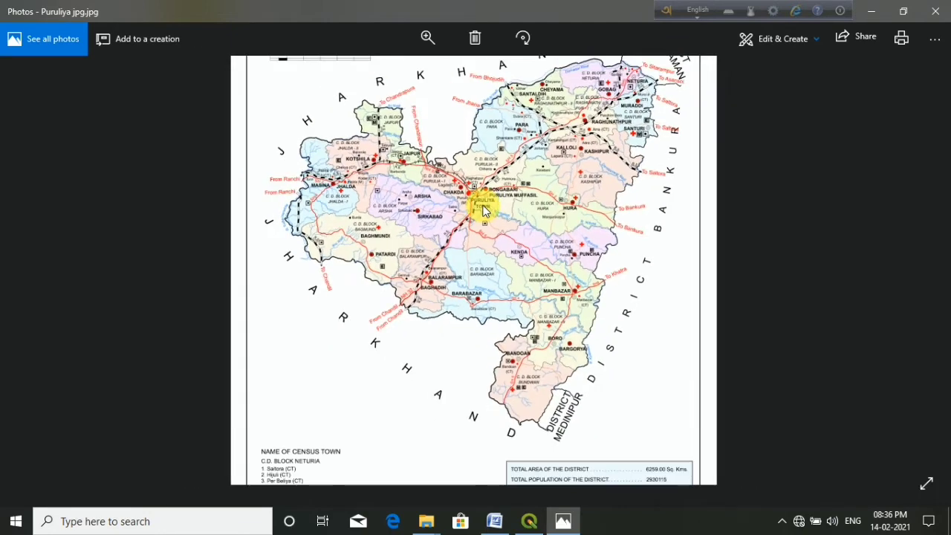
{"action": "scroll", "coordinate": [484, 210], "scroll_direction": "down", "scroll_amount": 3}
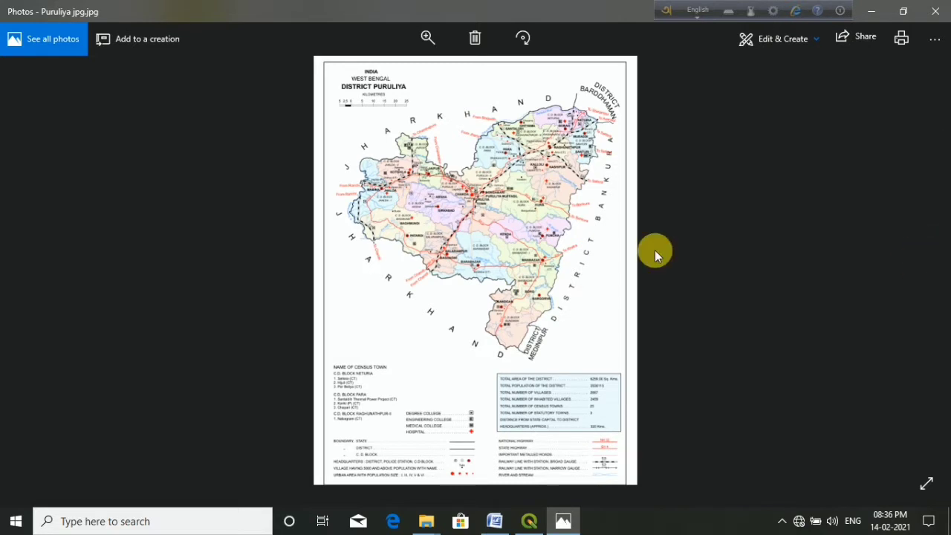
{"action": "scroll", "coordinate": [466, 231], "scroll_direction": "down", "scroll_amount": 1}
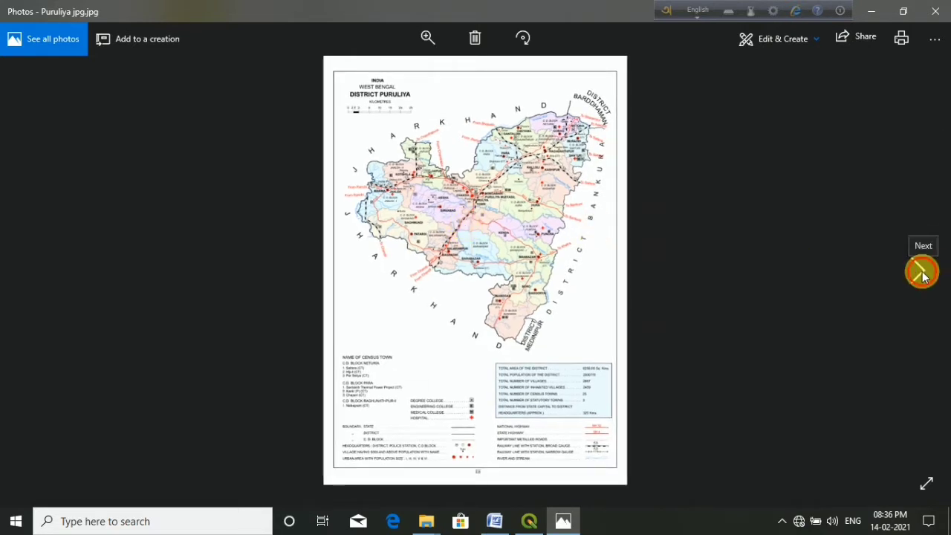
{"action": "left_click", "coordinate": [922, 269]}
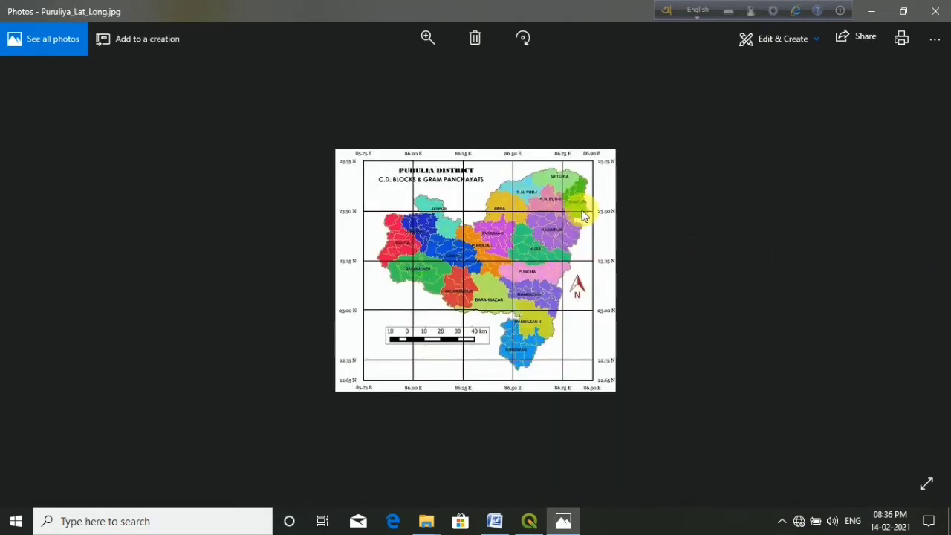
{"action": "left_click", "coordinate": [29, 269]}
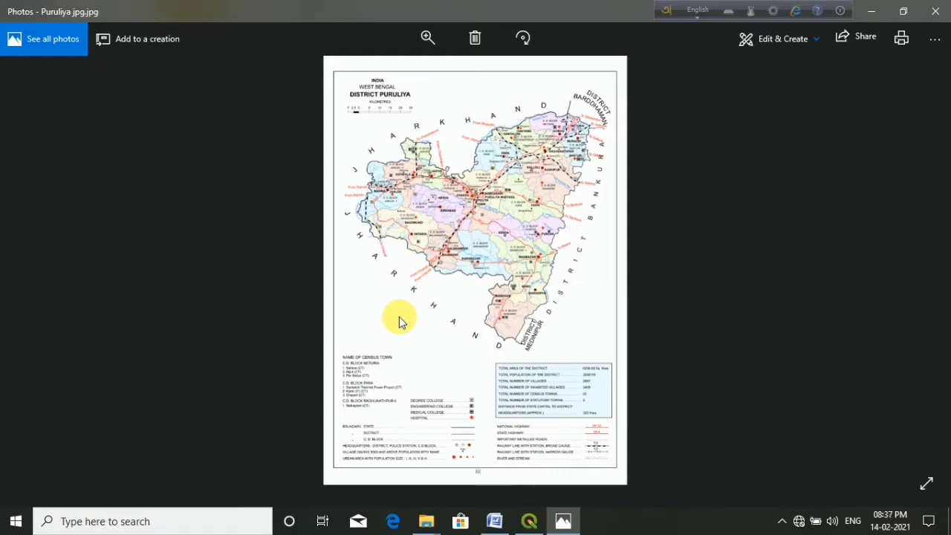
Switch to QGIS and open the raster Georeferencer, restoring its minimized window
{"action": "left_click", "coordinate": [524, 524]}
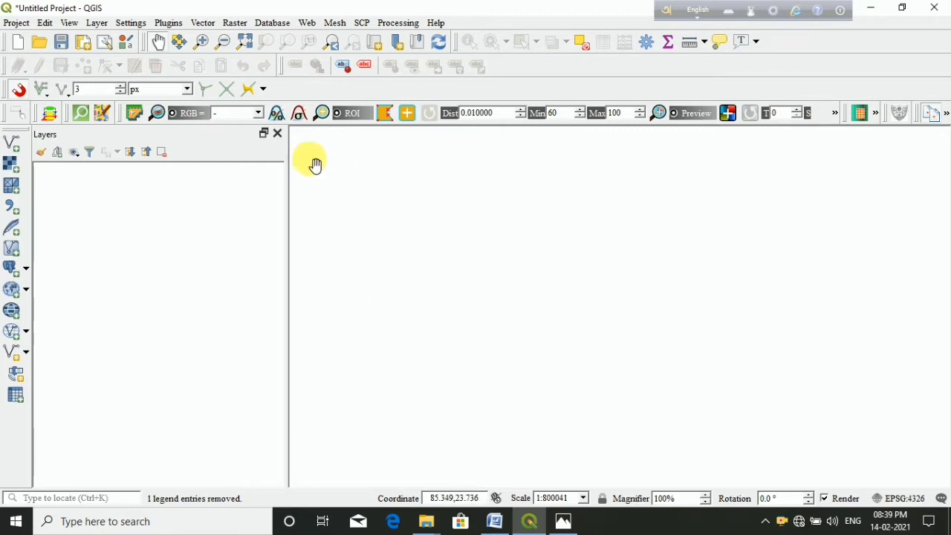
{"action": "left_click", "coordinate": [235, 23]}
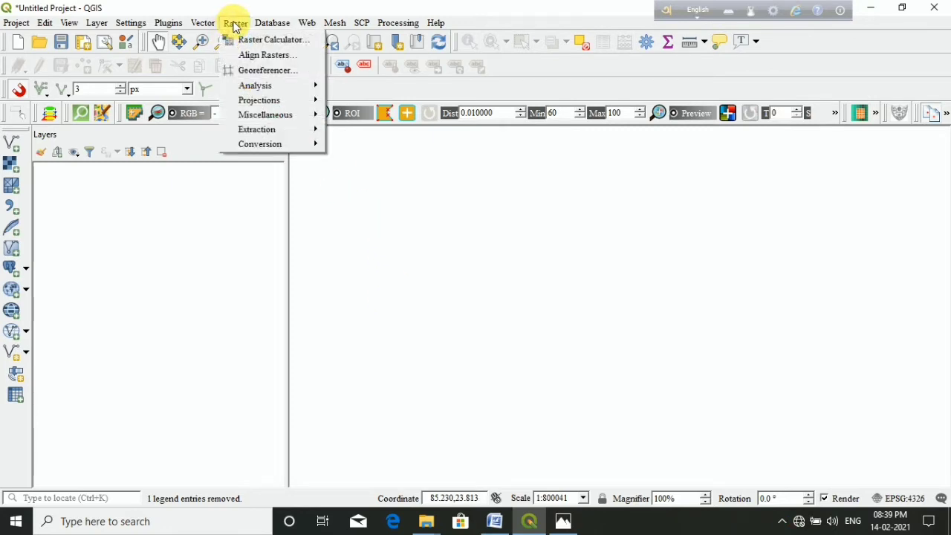
{"action": "left_click", "coordinate": [248, 72]}
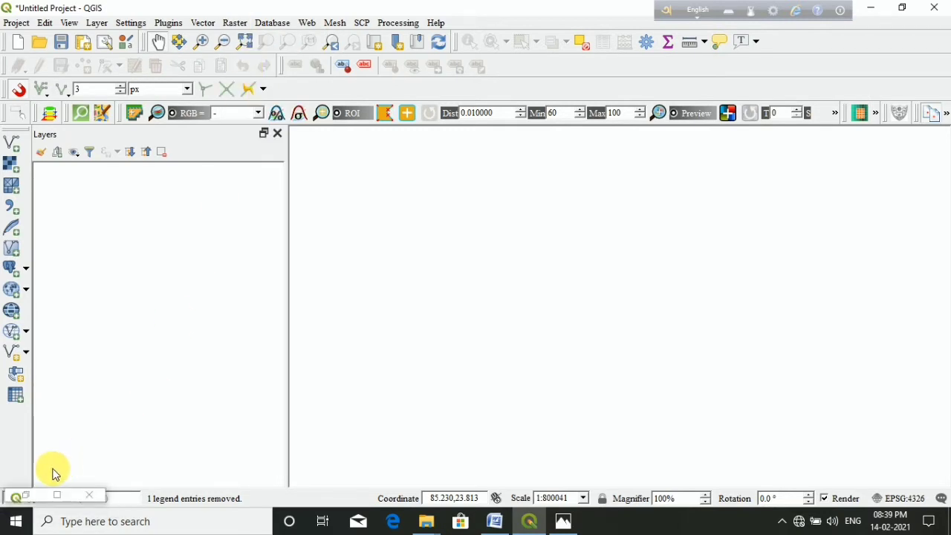
{"action": "double_click", "coordinate": [26, 497]}
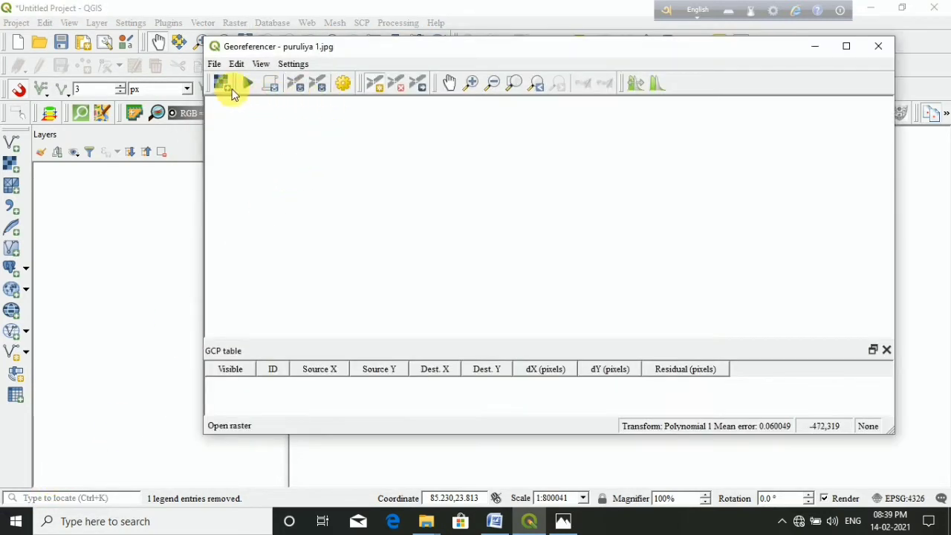
Load the puruliya 1 image into the Georeferencer and inspect the coordinate grid of its Purulia district map
{"action": "left_click", "coordinate": [221, 86]}
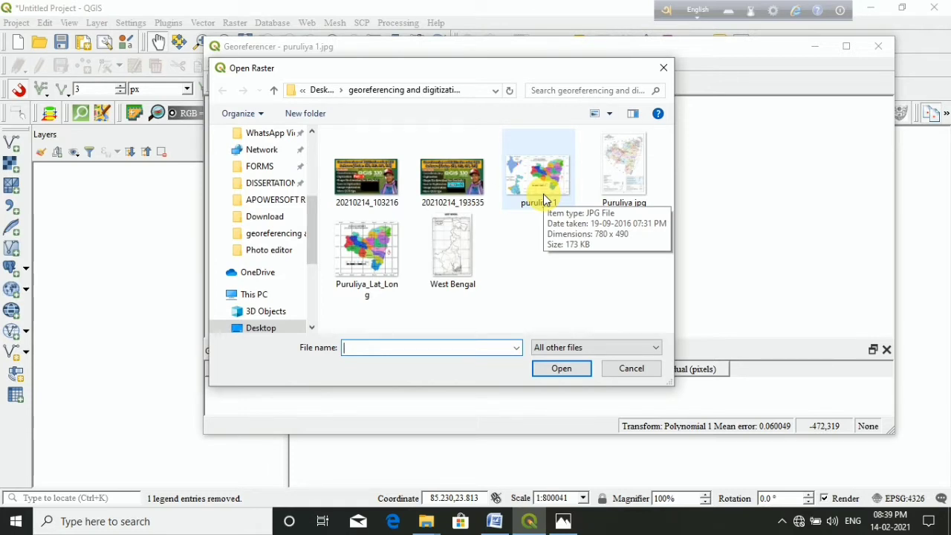
{"action": "left_click", "coordinate": [543, 194]}
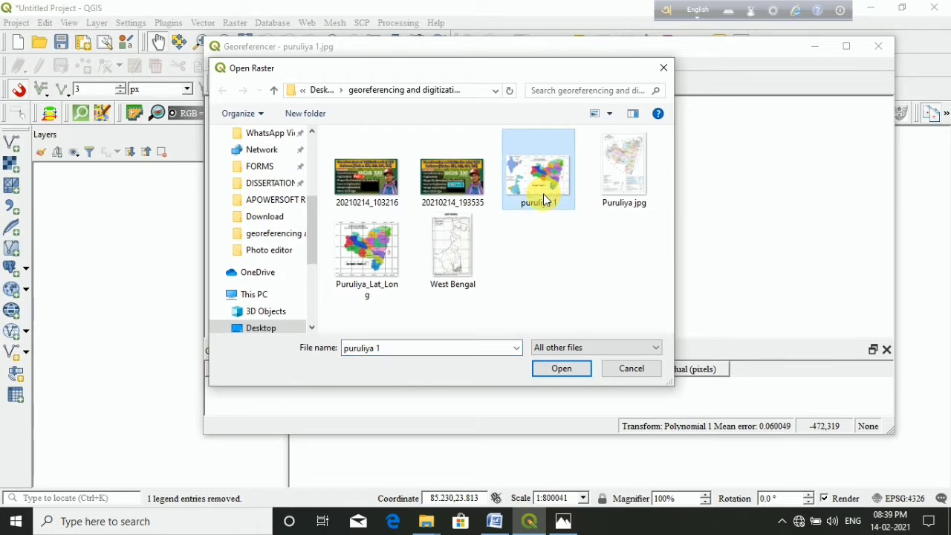
{"action": "left_click", "coordinate": [561, 370]}
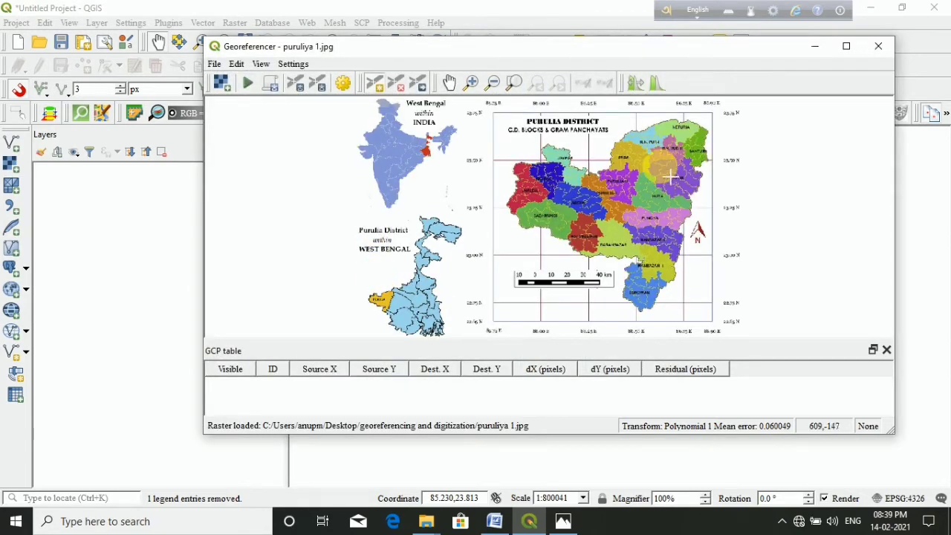
{"action": "scroll", "coordinate": [685, 162], "scroll_direction": "up", "scroll_amount": 2}
{"action": "scroll", "coordinate": [685, 162], "scroll_direction": "down", "scroll_amount": 2}
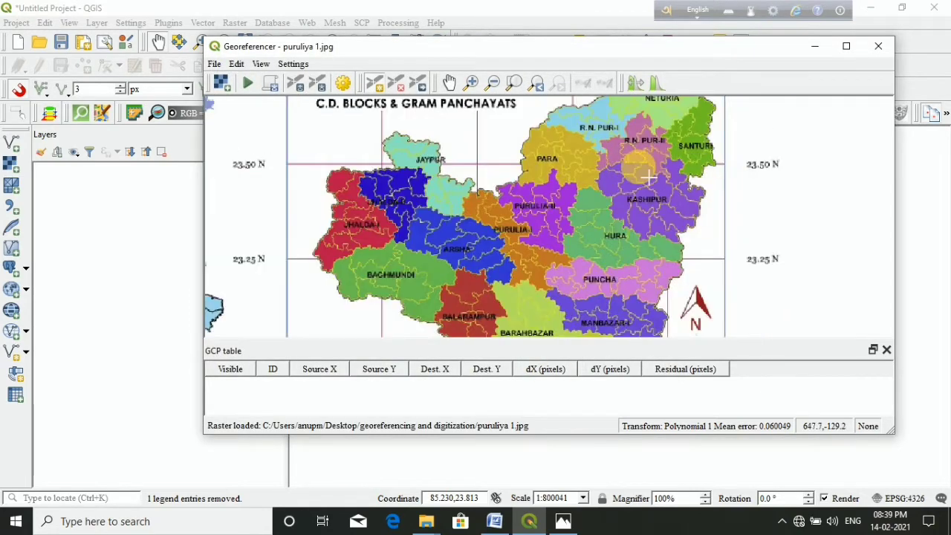
{"action": "scroll", "coordinate": [484, 171], "scroll_direction": "down", "scroll_amount": 1}
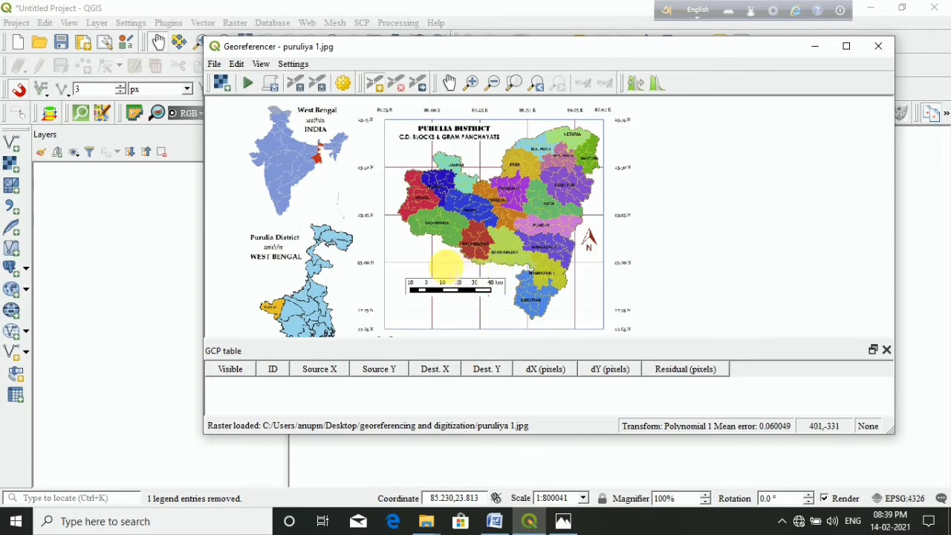
{"action": "scroll", "coordinate": [577, 180], "scroll_direction": "up", "scroll_amount": 1}
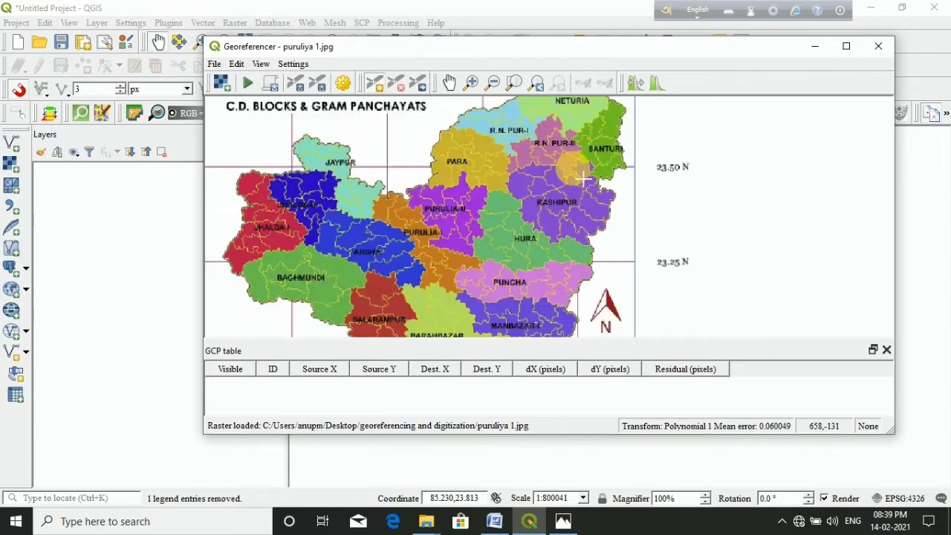
{"action": "scroll", "coordinate": [580, 175], "scroll_direction": "down", "scroll_amount": 1}
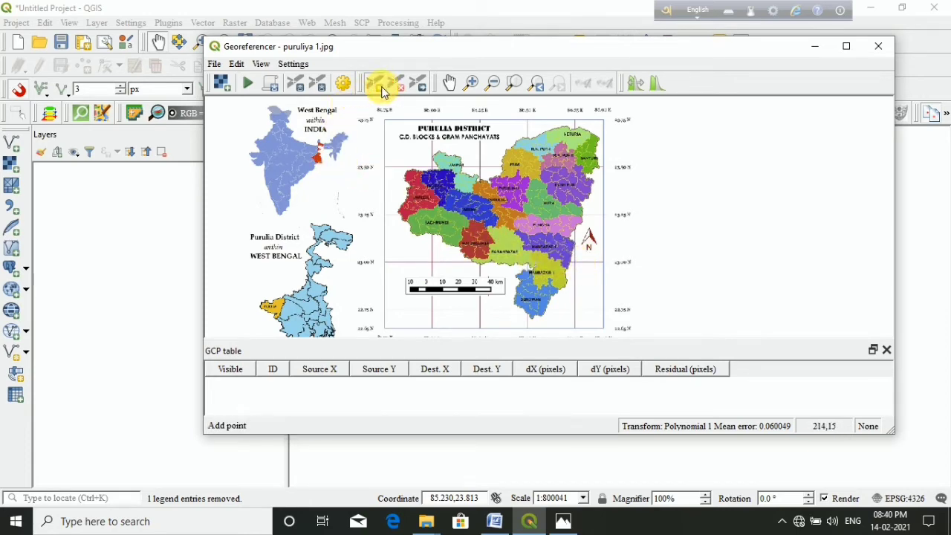
Add a ground control point at the 86.00 E, 23.50 N grid intersection, entering X 86.00 and Y 23.50
{"action": "scroll", "coordinate": [435, 110], "scroll_direction": "up", "scroll_amount": 2}
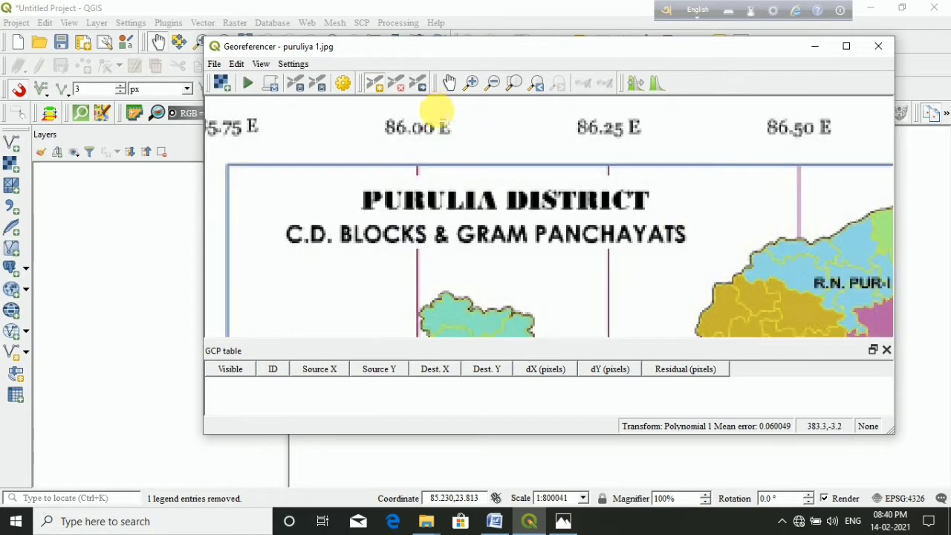
{"action": "scroll", "coordinate": [436, 110], "scroll_direction": "down", "scroll_amount": 2}
{"action": "scroll", "coordinate": [350, 187], "scroll_direction": "up", "scroll_amount": 2}
{"action": "scroll", "coordinate": [382, 154], "scroll_direction": "down", "scroll_amount": 1}
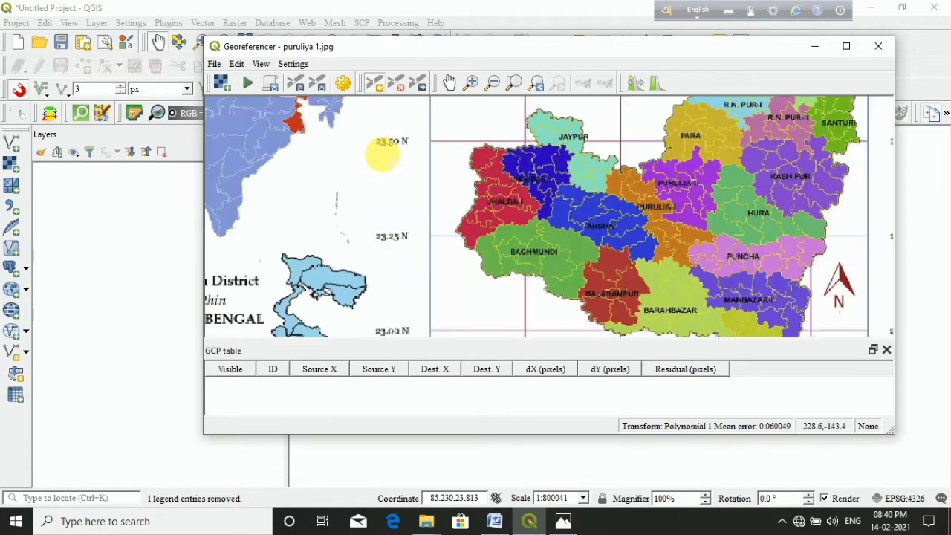
{"action": "scroll", "coordinate": [394, 153], "scroll_direction": "down", "scroll_amount": 1}
{"action": "scroll", "coordinate": [453, 149], "scroll_direction": "up", "scroll_amount": 3}
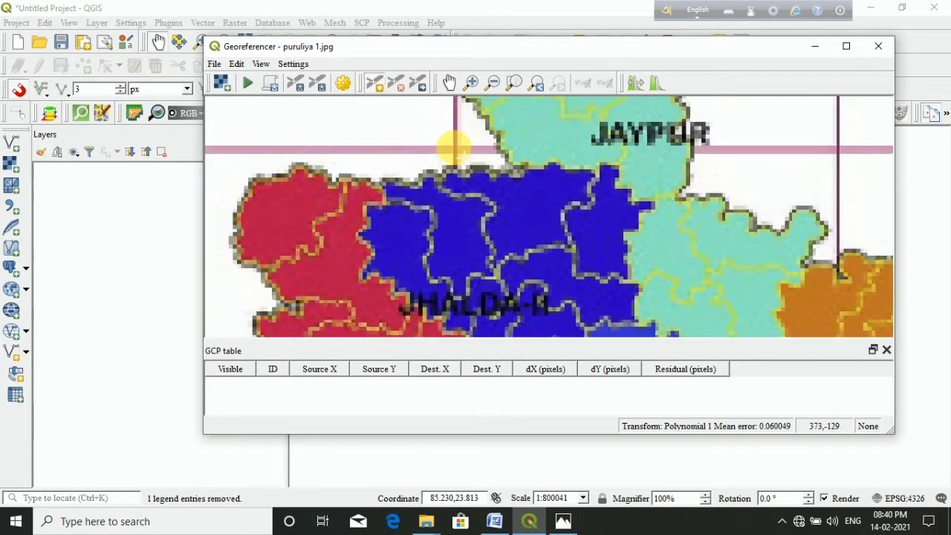
{"action": "scroll", "coordinate": [453, 148], "scroll_direction": "up", "scroll_amount": 1}
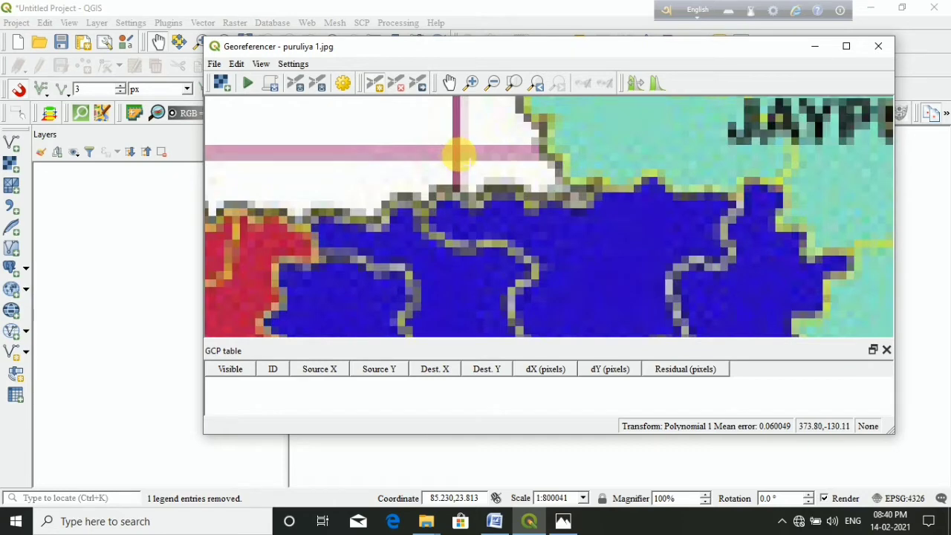
{"action": "left_click", "coordinate": [460, 156]}
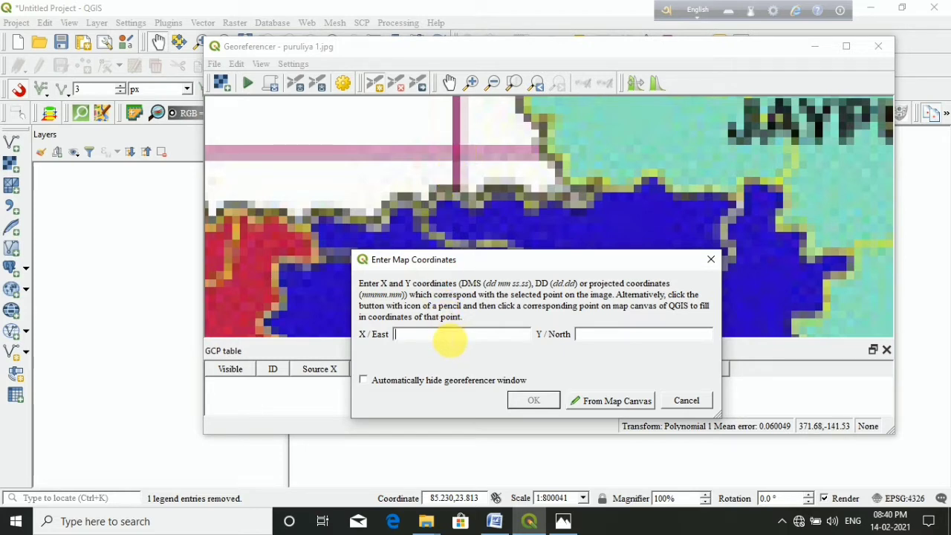
{"action": "type", "text": "00"}
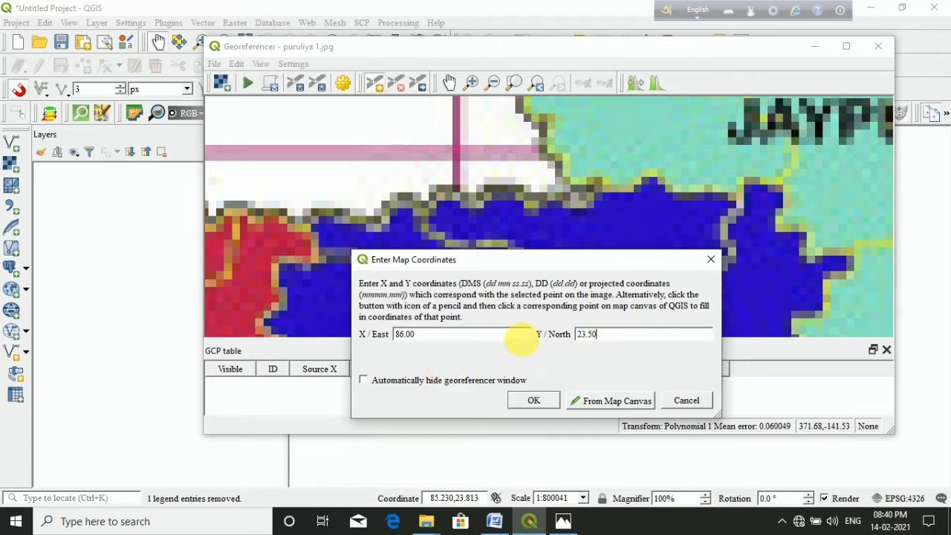
{"action": "left_click", "coordinate": [535, 401]}
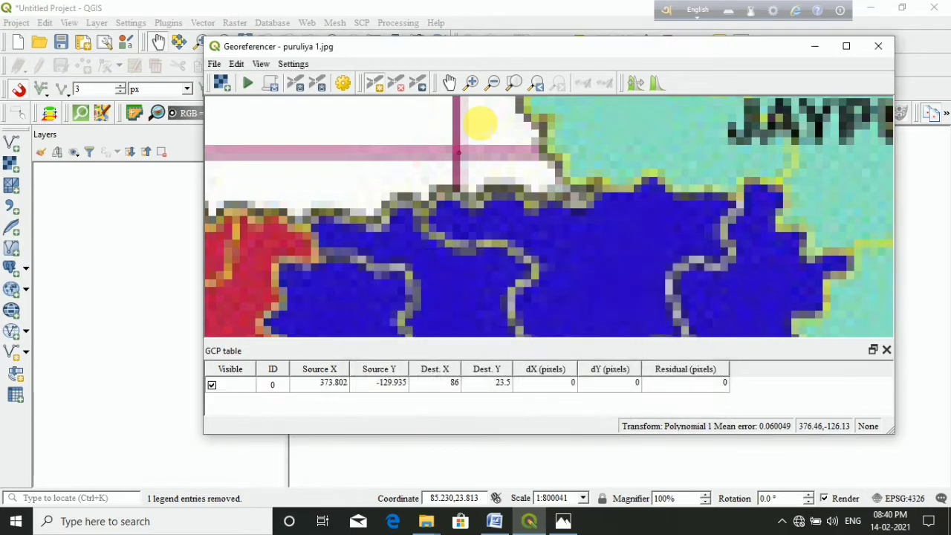
Add a ground control point at the 86.25 E, 23.50 N grid intersection, entering X 86.25 and Y 23.50
{"action": "scroll", "coordinate": [465, 172], "scroll_direction": "down", "scroll_amount": 5}
{"action": "scroll", "coordinate": [575, 135], "scroll_direction": "down", "scroll_amount": 1}
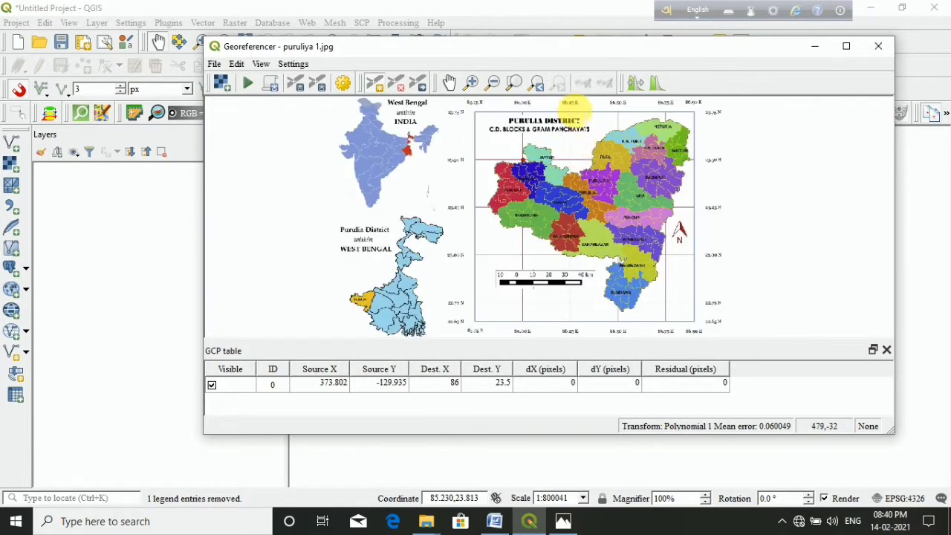
{"action": "scroll", "coordinate": [570, 103], "scroll_direction": "up", "scroll_amount": 1}
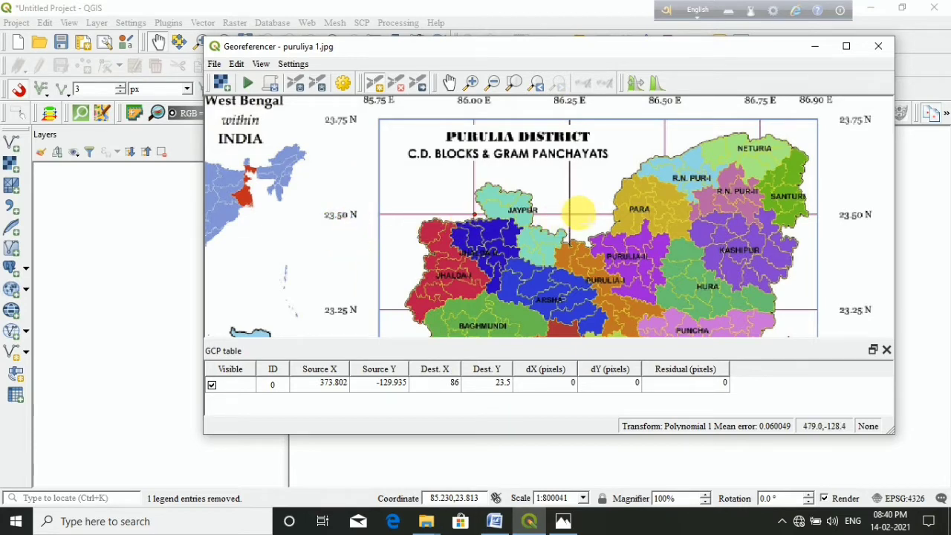
{"action": "scroll", "coordinate": [578, 213], "scroll_direction": "up", "scroll_amount": 2}
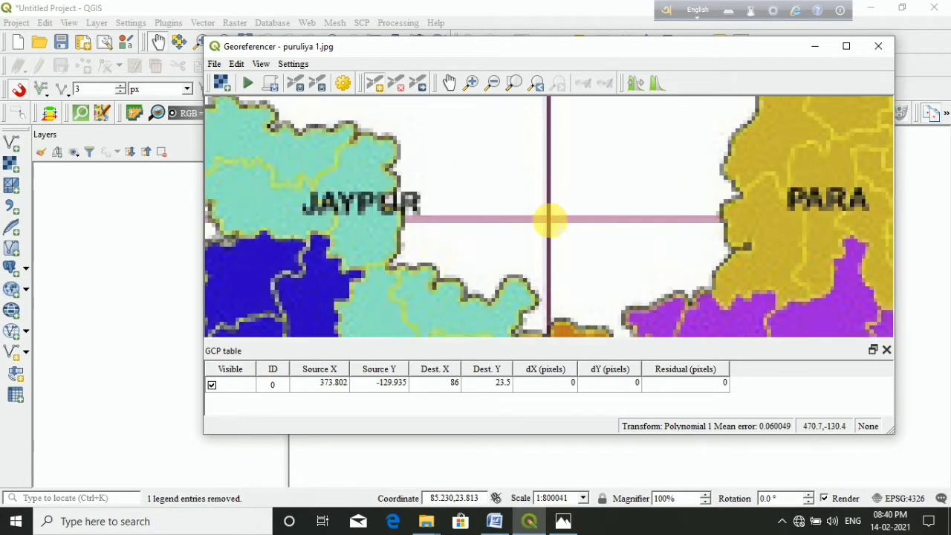
{"action": "scroll", "coordinate": [550, 219], "scroll_direction": "up", "scroll_amount": 2}
{"action": "left_click", "coordinate": [548, 222]}
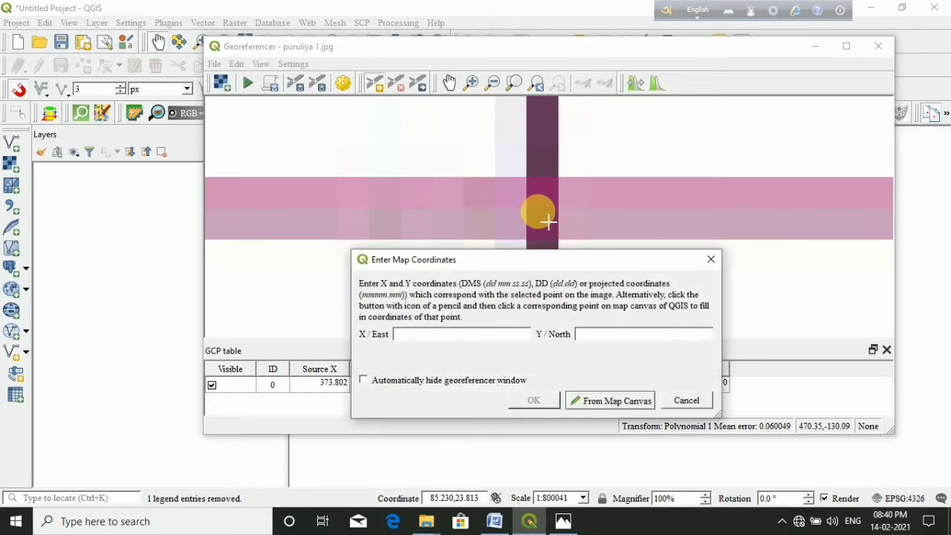
{"action": "left_click", "coordinate": [453, 340]}
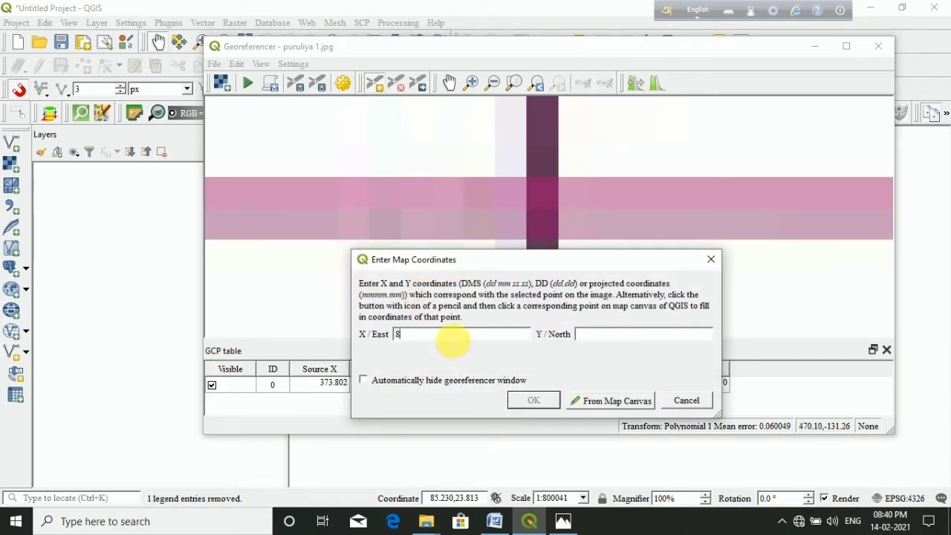
{"action": "left_click", "coordinate": [589, 339]}
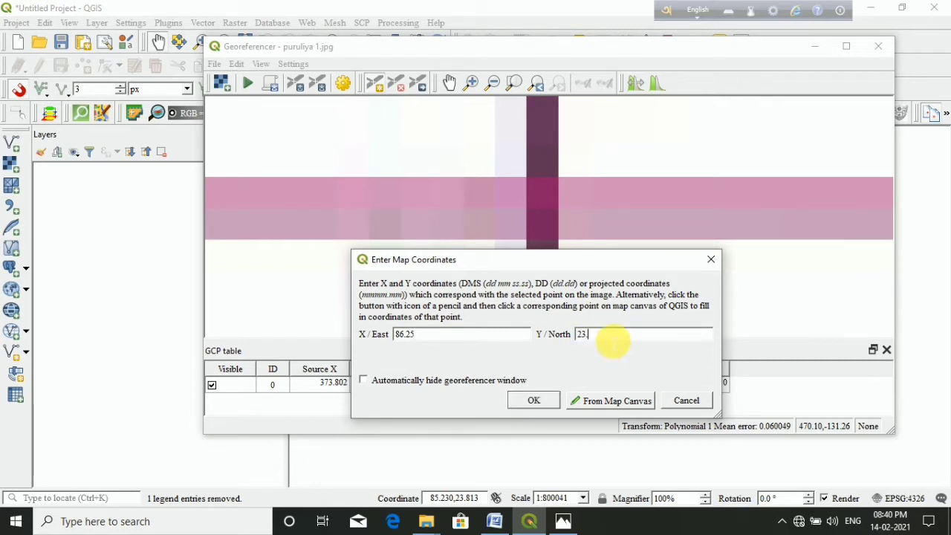
{"action": "left_click", "coordinate": [535, 401]}
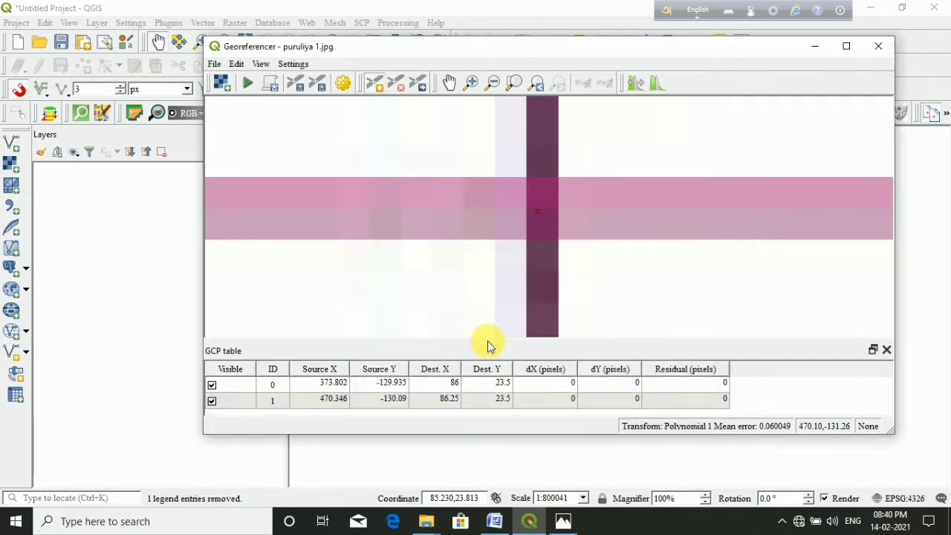
Add a ground control point at the 86.75 E, 23.00 N grid intersection, entering X 86.75 and Y 23.00
{"action": "scroll", "coordinate": [520, 304], "scroll_direction": "down", "scroll_amount": 5}
{"action": "scroll", "coordinate": [565, 253], "scroll_direction": "down", "scroll_amount": 2}
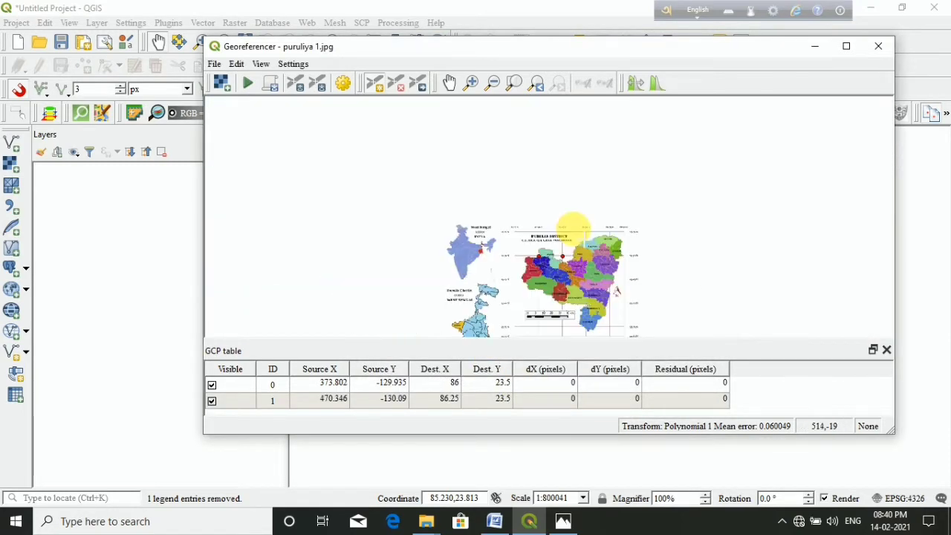
{"action": "scroll", "coordinate": [557, 268], "scroll_direction": "down", "scroll_amount": 2}
{"action": "scroll", "coordinate": [545, 217], "scroll_direction": "up", "scroll_amount": 2}
{"action": "scroll", "coordinate": [600, 196], "scroll_direction": "up", "scroll_amount": 2}
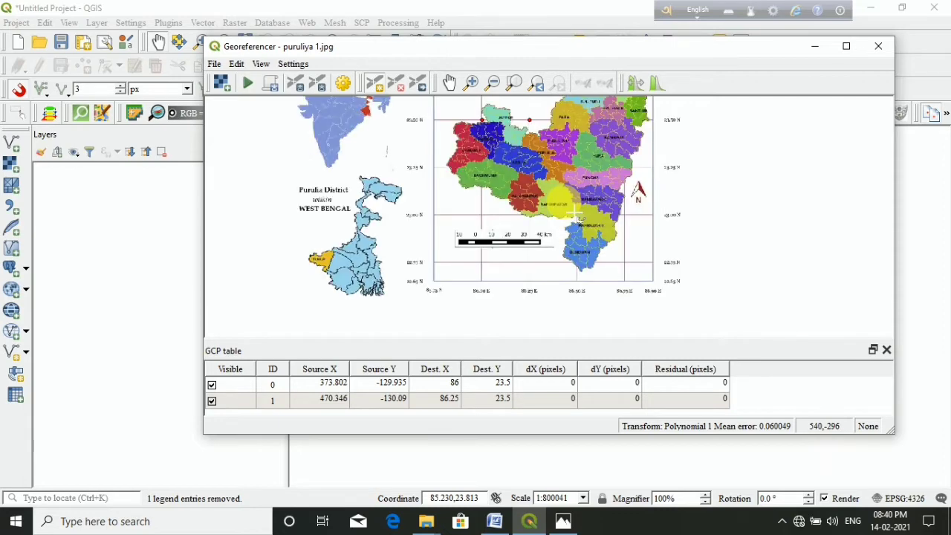
{"action": "scroll", "coordinate": [654, 212], "scroll_direction": "up", "scroll_amount": 2}
{"action": "scroll", "coordinate": [629, 203], "scroll_direction": "down", "scroll_amount": 4}
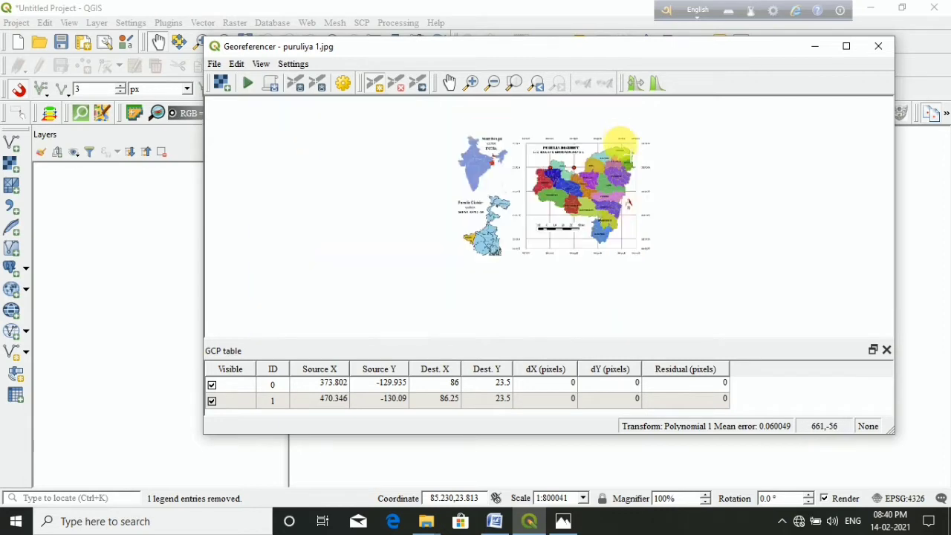
{"action": "scroll", "coordinate": [630, 219], "scroll_direction": "up", "scroll_amount": 3}
{"action": "scroll", "coordinate": [645, 216], "scroll_direction": "up", "scroll_amount": 2}
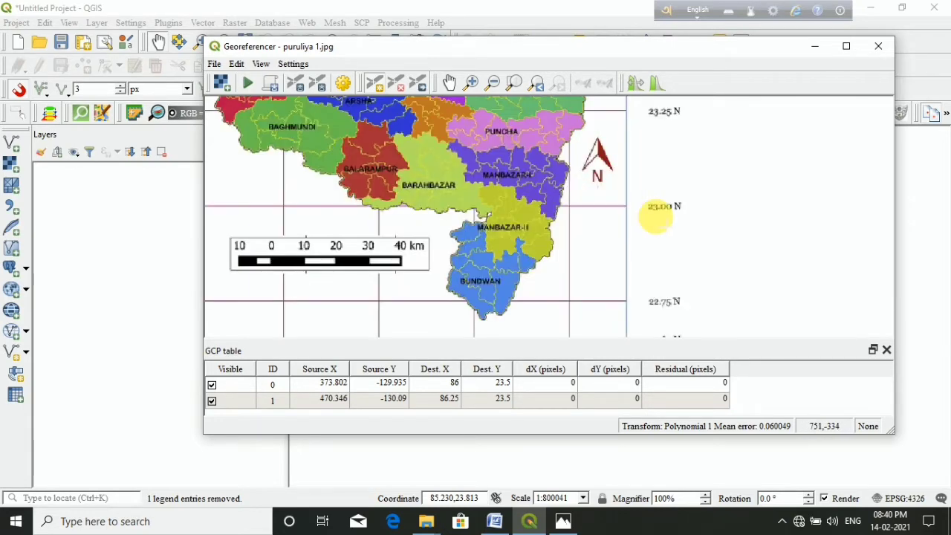
{"action": "scroll", "coordinate": [587, 238], "scroll_direction": "down", "scroll_amount": 2}
{"action": "scroll", "coordinate": [575, 281], "scroll_direction": "up", "scroll_amount": 2}
{"action": "scroll", "coordinate": [581, 283], "scroll_direction": "up", "scroll_amount": 1}
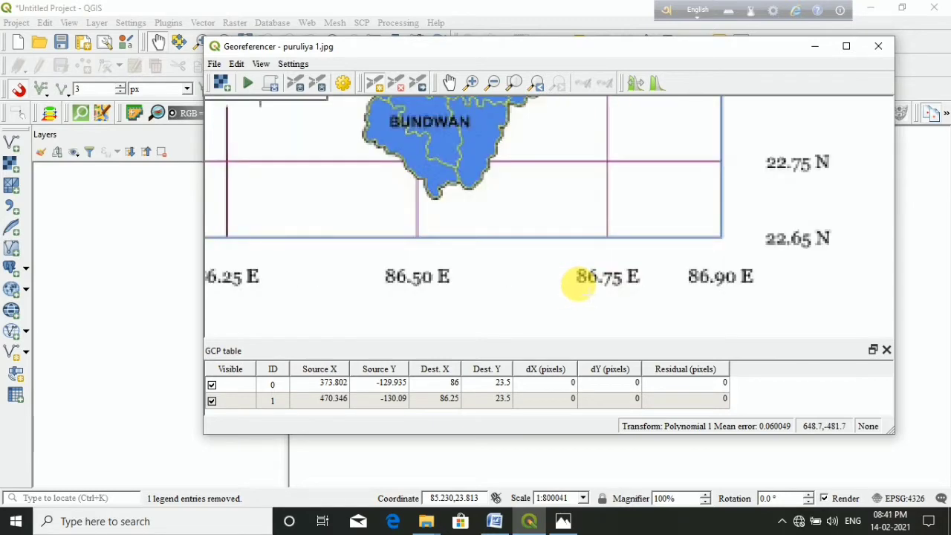
{"action": "scroll", "coordinate": [577, 278], "scroll_direction": "down", "scroll_amount": 2}
{"action": "scroll", "coordinate": [589, 206], "scroll_direction": "up", "scroll_amount": 5}
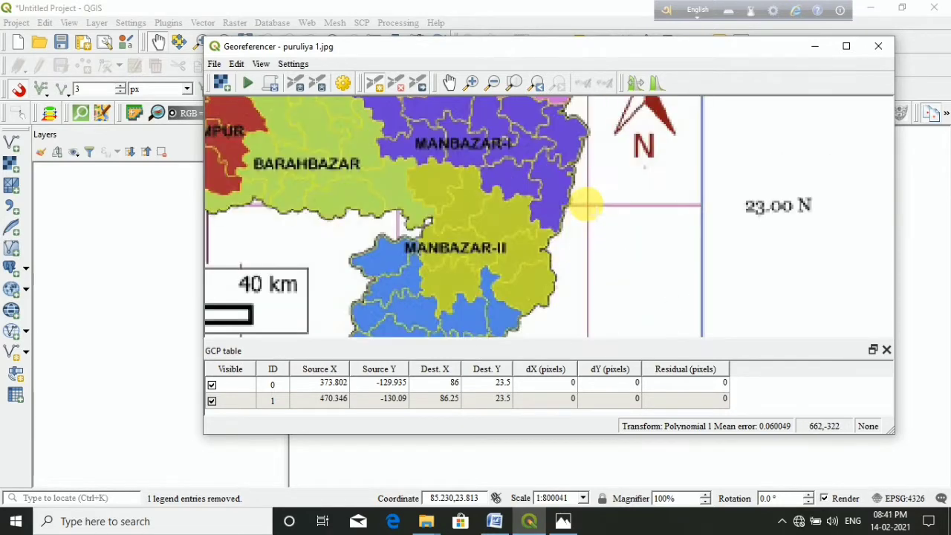
{"action": "left_click", "coordinate": [593, 213]}
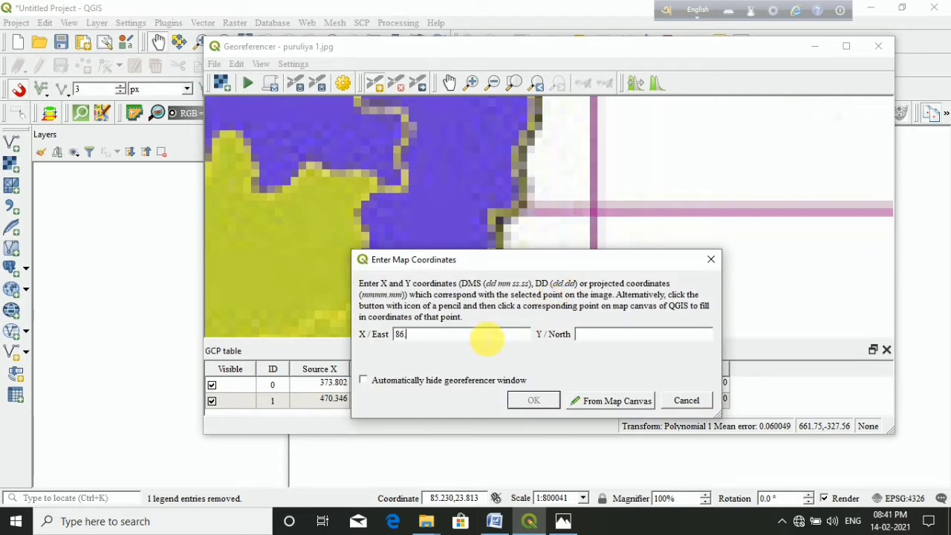
{"action": "left_click", "coordinate": [603, 338]}
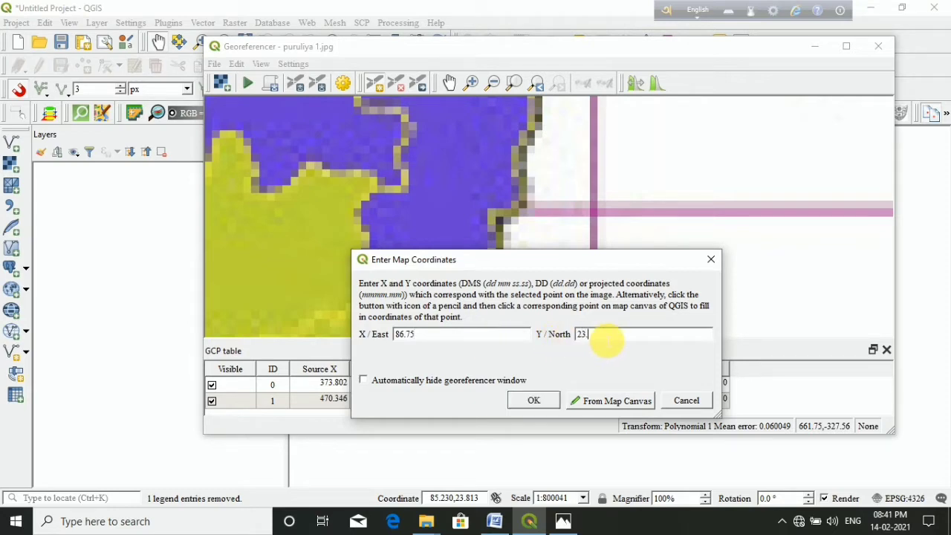
{"action": "type", "text": "23.00"}
{"action": "left_click", "coordinate": [534, 400]}
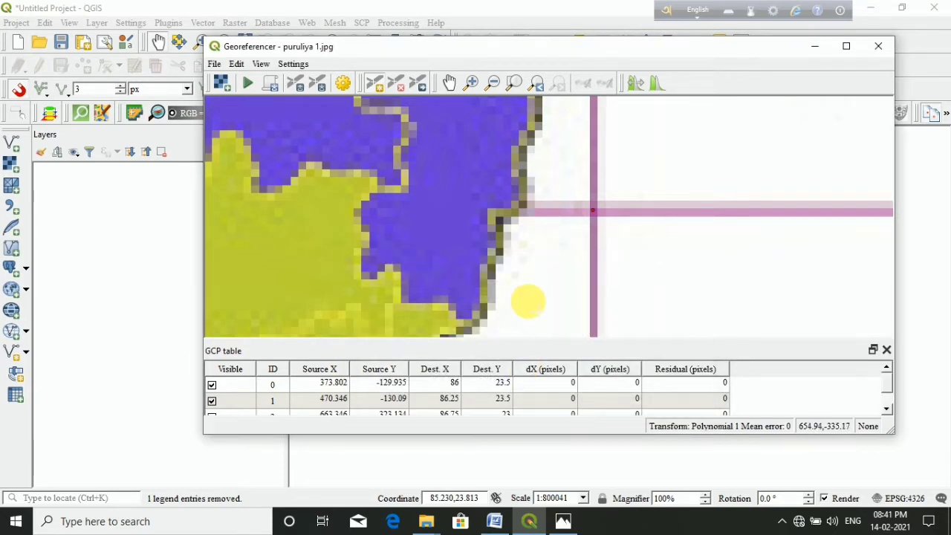
Add a ground control point at the 86.00 E, 23.00 N grid intersection, entering X 86.00 and Y 23.00
{"action": "scroll", "coordinate": [526, 302], "scroll_direction": "down", "scroll_amount": 2}
{"action": "scroll", "coordinate": [527, 303], "scroll_direction": "down", "scroll_amount": 3}
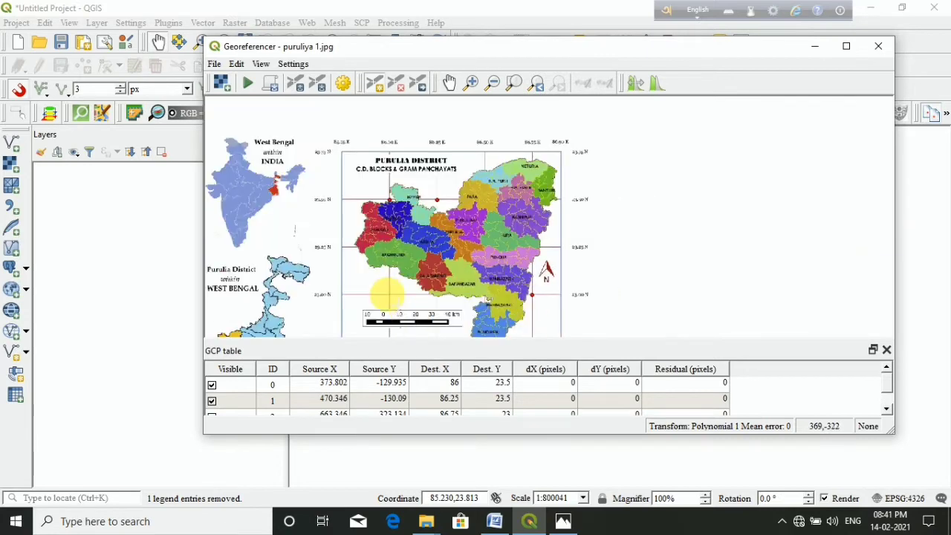
{"action": "scroll", "coordinate": [386, 294], "scroll_direction": "up", "scroll_amount": 4}
{"action": "scroll", "coordinate": [386, 293], "scroll_direction": "up", "scroll_amount": 2}
{"action": "scroll", "coordinate": [401, 303], "scroll_direction": "down", "scroll_amount": 6}
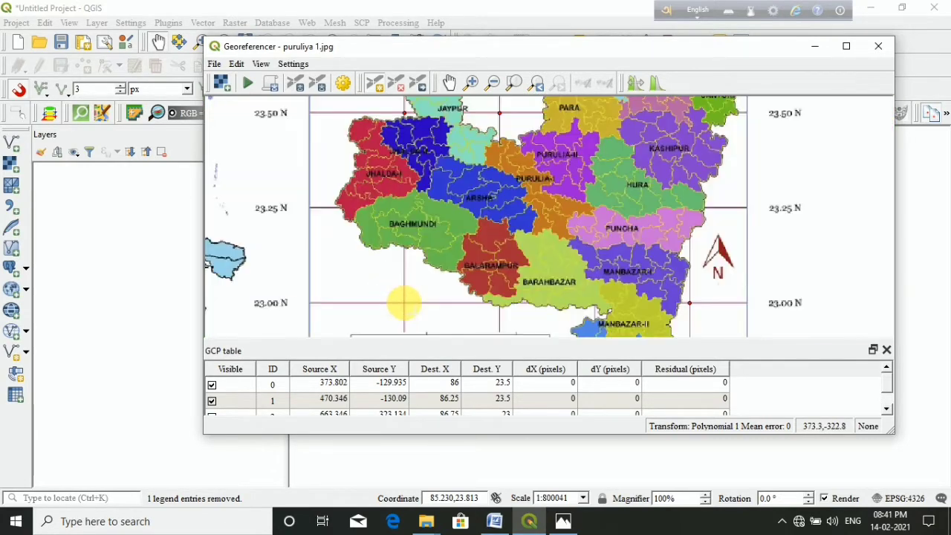
{"action": "scroll", "coordinate": [401, 162], "scroll_direction": "up", "scroll_amount": 3}
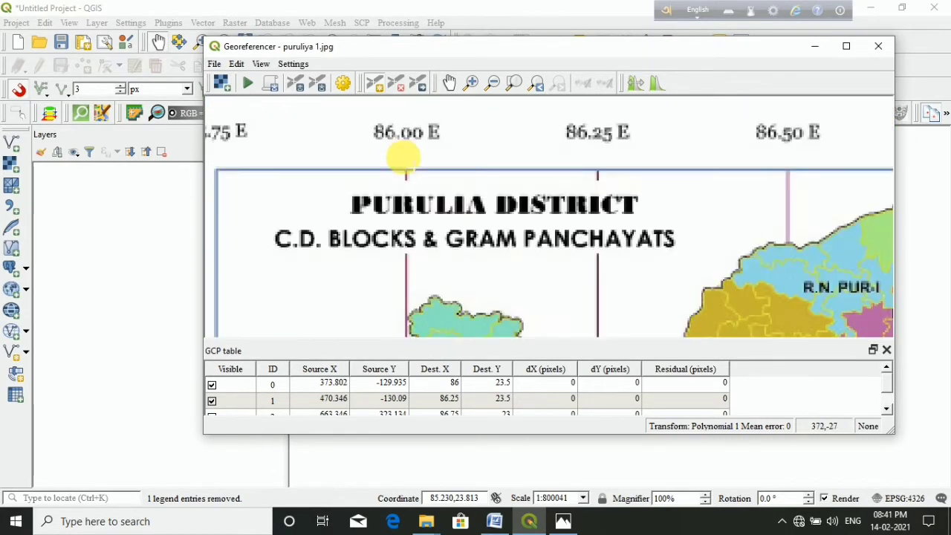
{"action": "scroll", "coordinate": [401, 161], "scroll_direction": "down", "scroll_amount": 3}
{"action": "scroll", "coordinate": [405, 312], "scroll_direction": "up", "scroll_amount": 2}
{"action": "scroll", "coordinate": [386, 244], "scroll_direction": "up", "scroll_amount": 5}
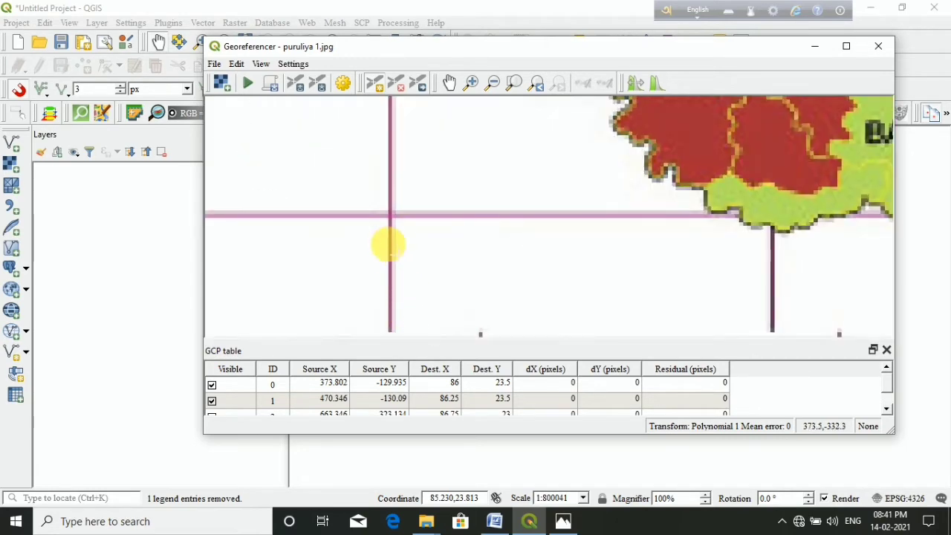
{"action": "scroll", "coordinate": [394, 211], "scroll_direction": "up", "scroll_amount": 2}
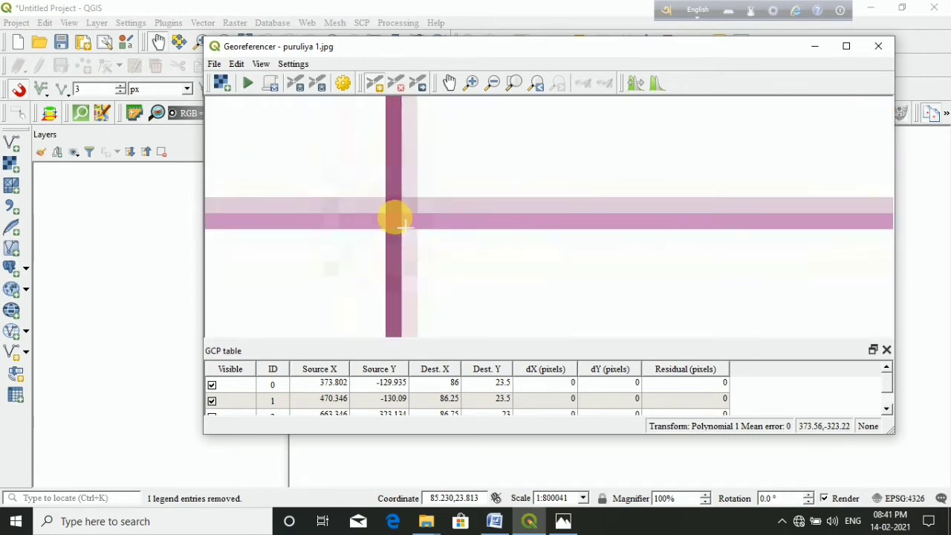
{"action": "left_click", "coordinate": [404, 223]}
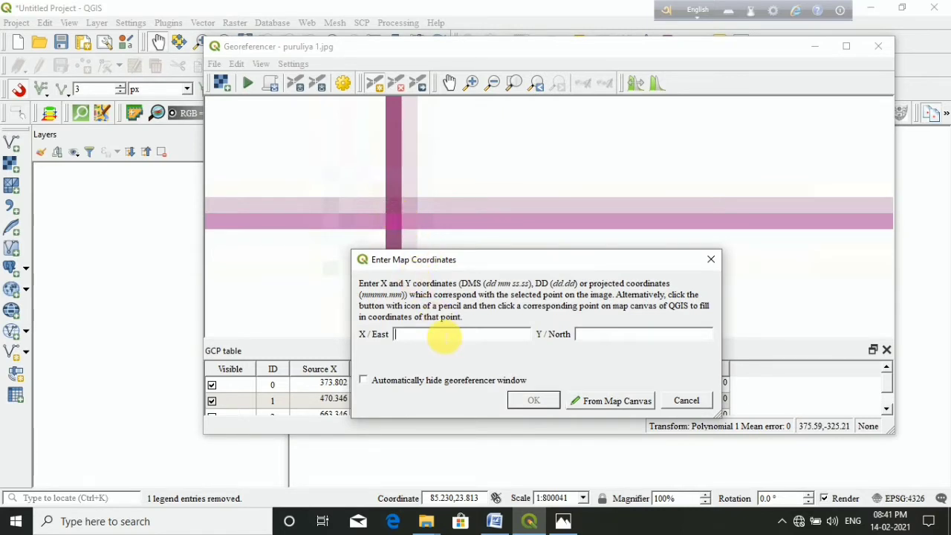
{"action": "type", "text": "86.00"}
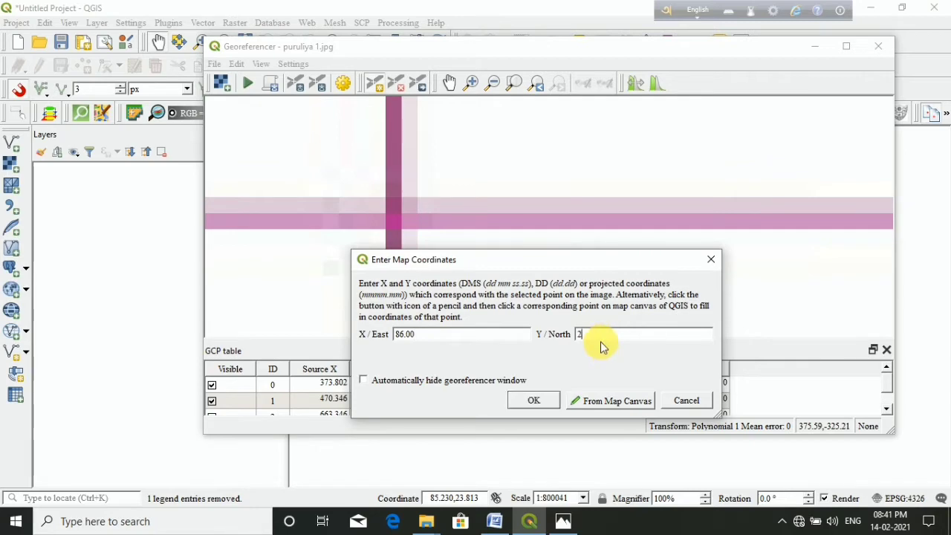
{"action": "left_click", "coordinate": [601, 341]}
{"action": "type", "text": "23.00"}
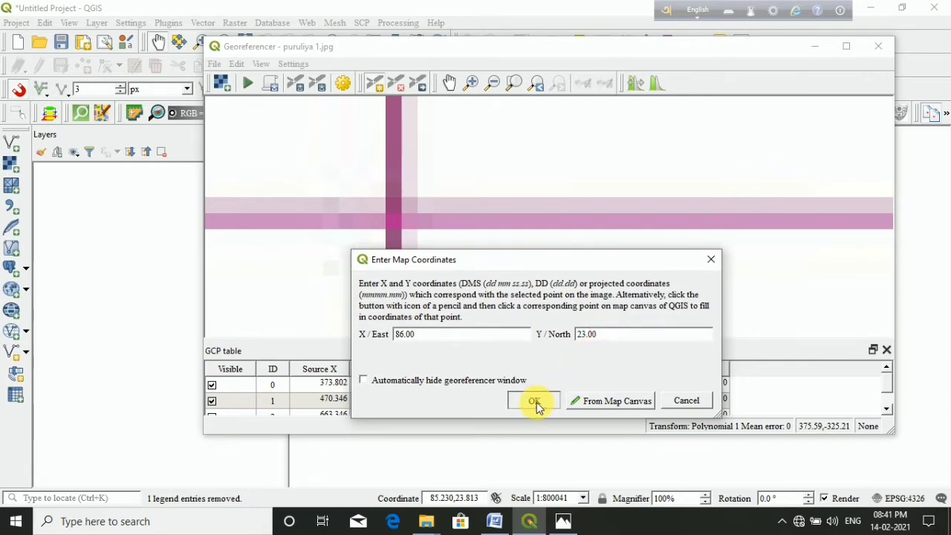
{"action": "left_click", "coordinate": [536, 403]}
Maximize the Georeferencer window and enlarge the GCP table so that all control point rows can be read
{"action": "scroll", "coordinate": [527, 284], "scroll_direction": "down", "scroll_amount": 2}
{"action": "scroll", "coordinate": [527, 284], "scroll_direction": "down", "scroll_amount": 2}
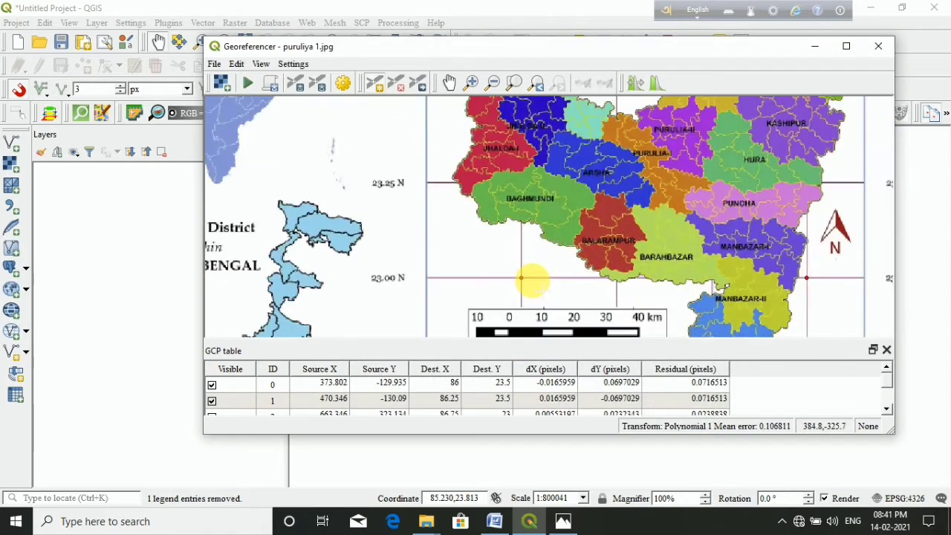
{"action": "left_click", "coordinate": [845, 46]}
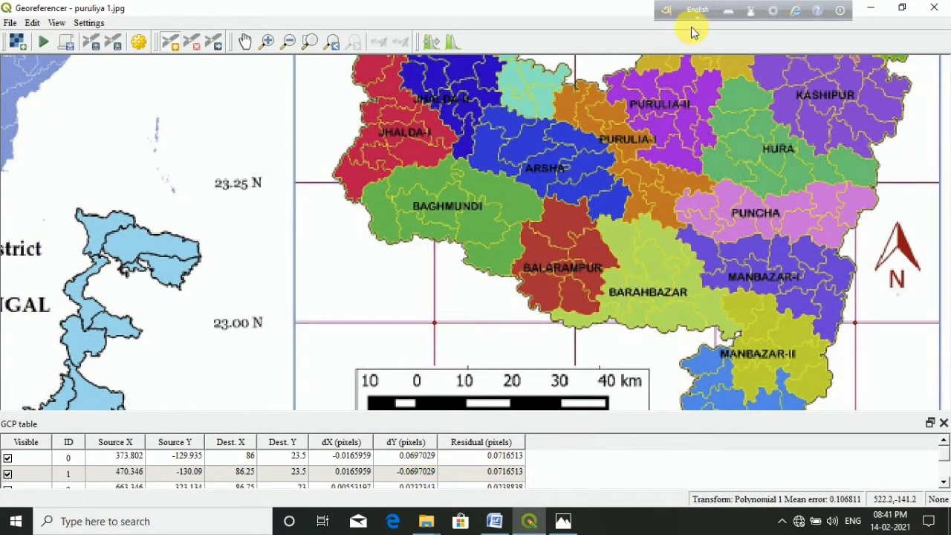
{"action": "left_click", "coordinate": [904, 9]}
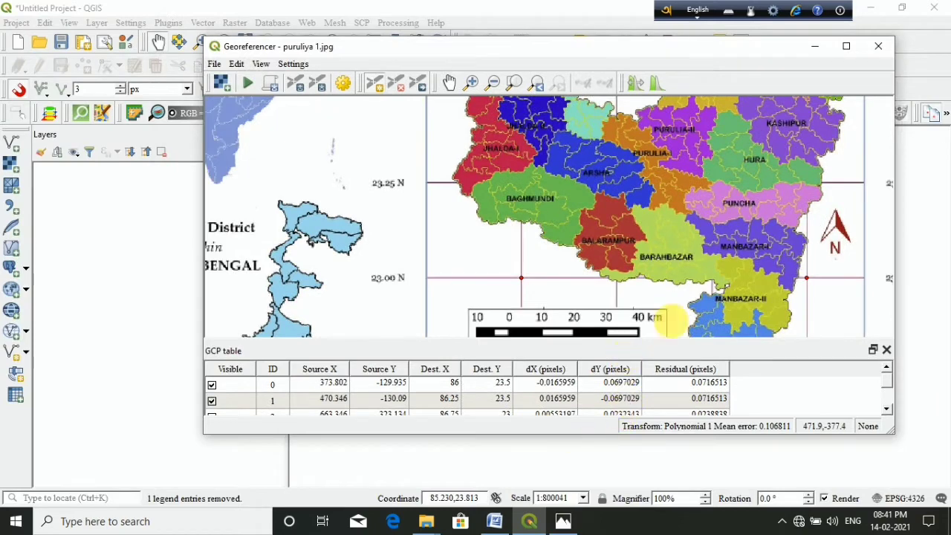
{"action": "left_click", "coordinate": [845, 46]}
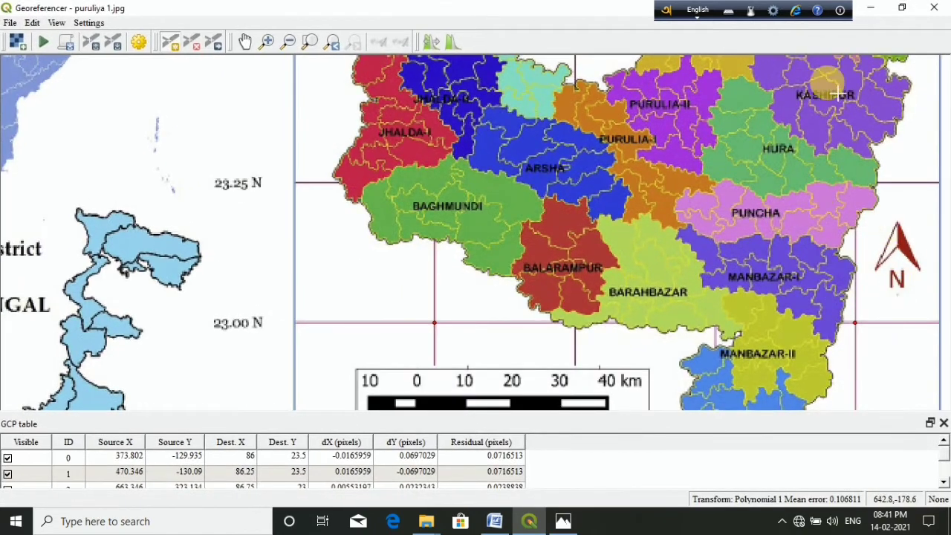
{"action": "scroll", "coordinate": [618, 216], "scroll_direction": "down", "scroll_amount": 2}
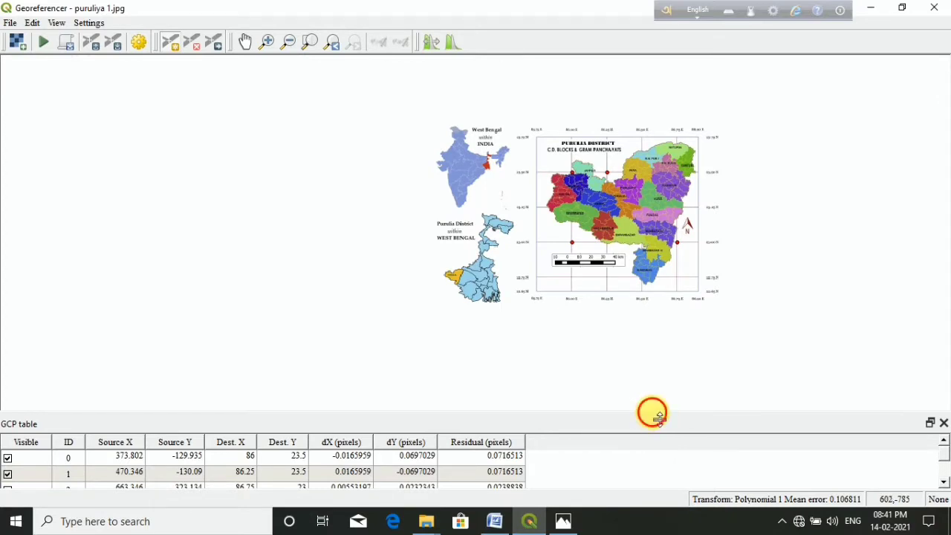
{"action": "left_click_drag", "start_coordinate": [653, 416], "coordinate": [662, 350]}
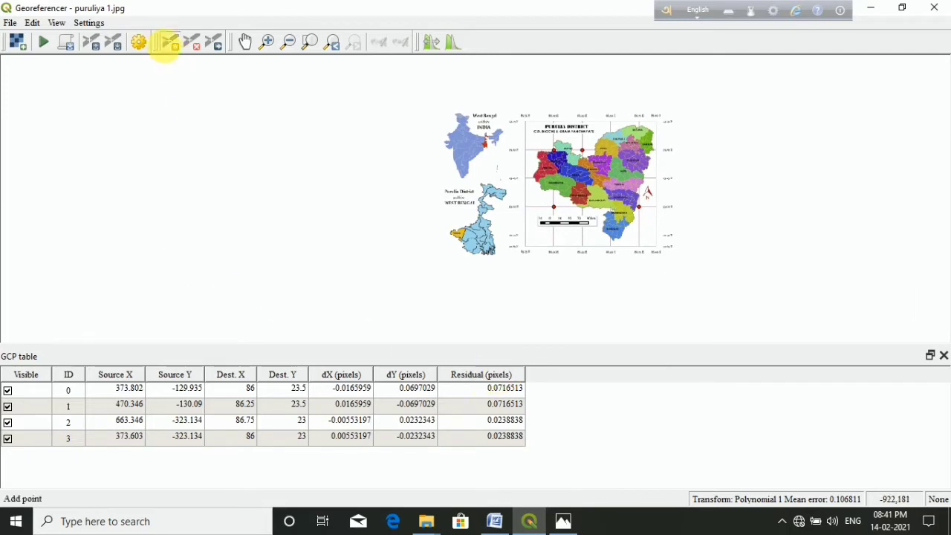
Accept a Polynomial 1 transformation in EPSG:4326 - WGS 84 with output raster puruliya 1_modified.tif, and start georeferencing
{"action": "left_click", "coordinate": [138, 45]}
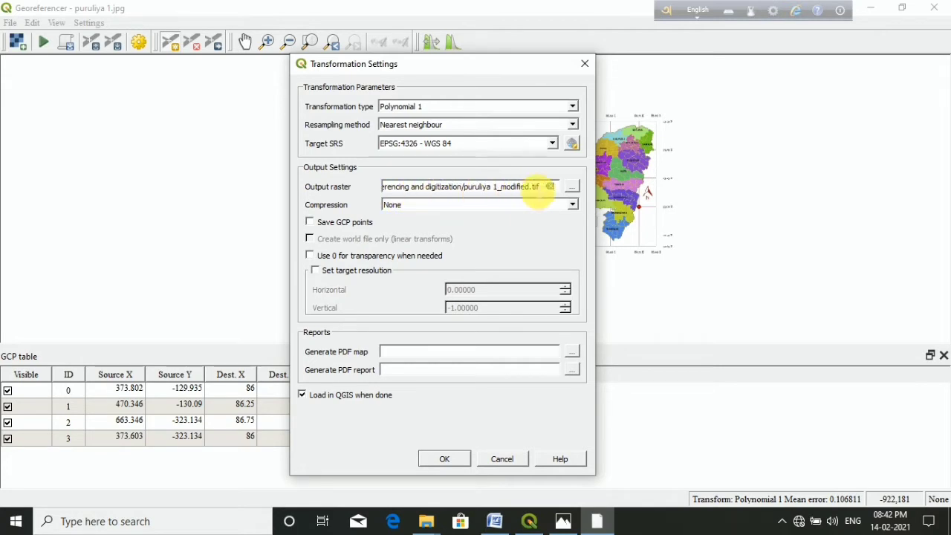
{"action": "left_click", "coordinate": [571, 187]}
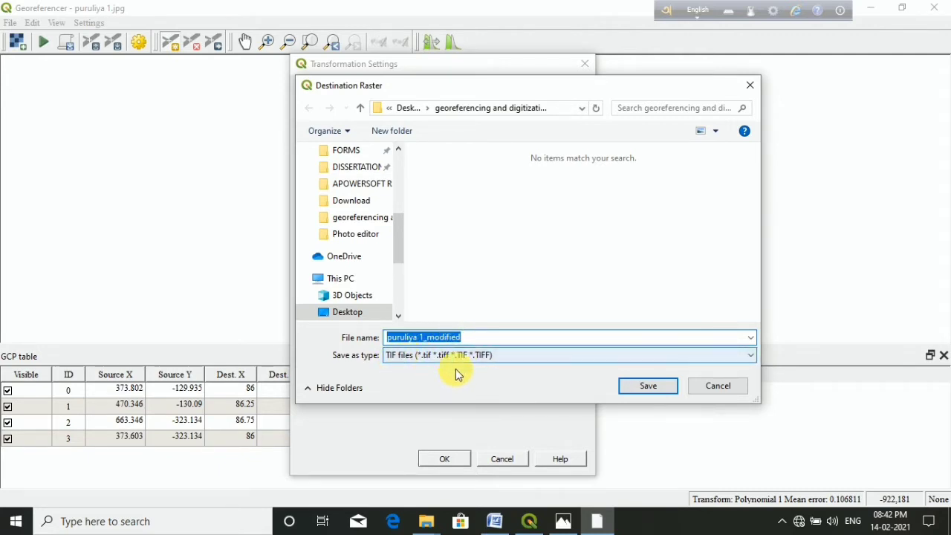
{"action": "left_click", "coordinate": [648, 386]}
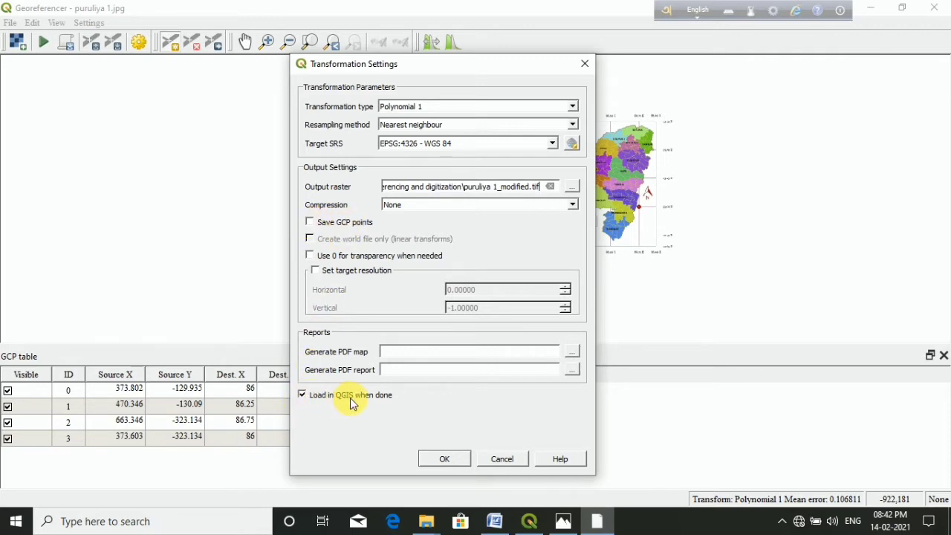
{"action": "left_click", "coordinate": [442, 460]}
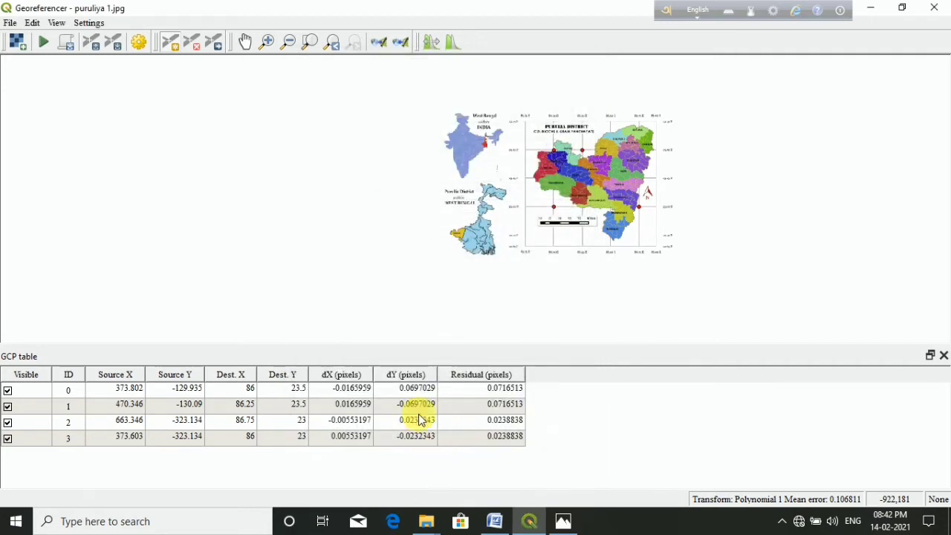
{"action": "left_click", "coordinate": [44, 44]}
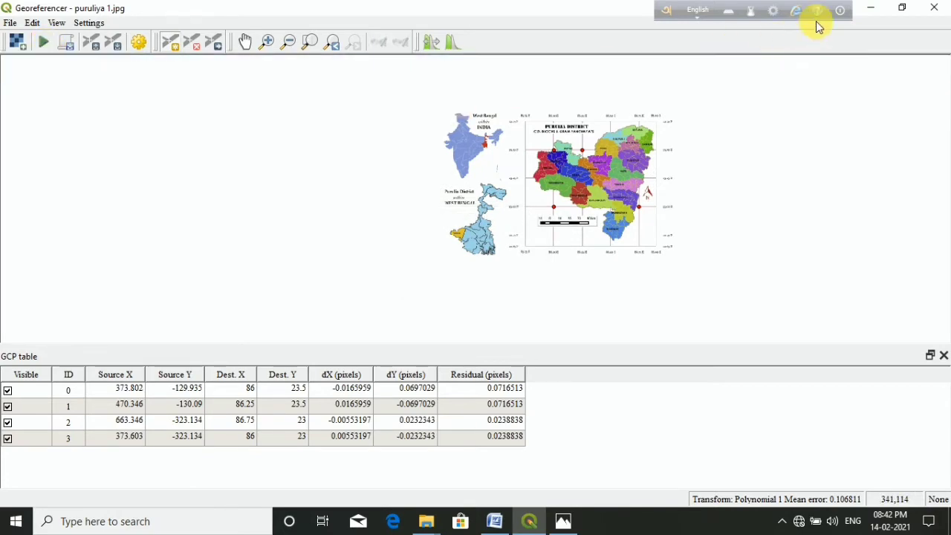
Close the Georeferencer, discarding the GCP points, and look over the georeferenced puruliya 1_modified raster on the map canvas
{"action": "left_click", "coordinate": [876, 8]}
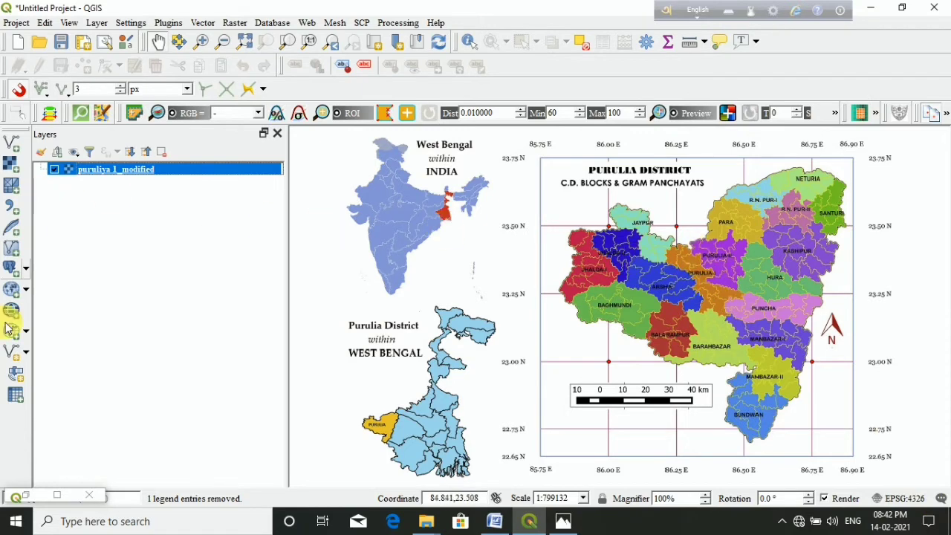
{"action": "left_click", "coordinate": [28, 495]}
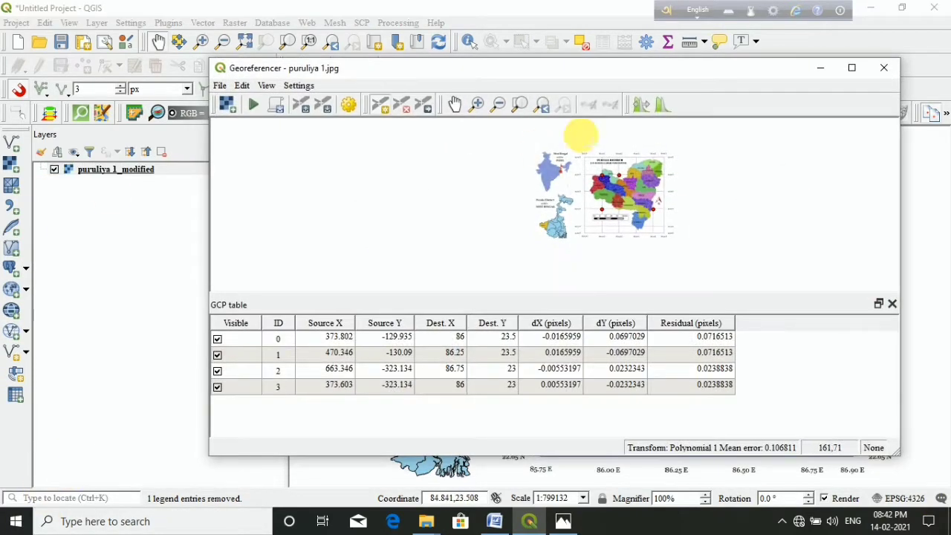
{"action": "left_click", "coordinate": [881, 70]}
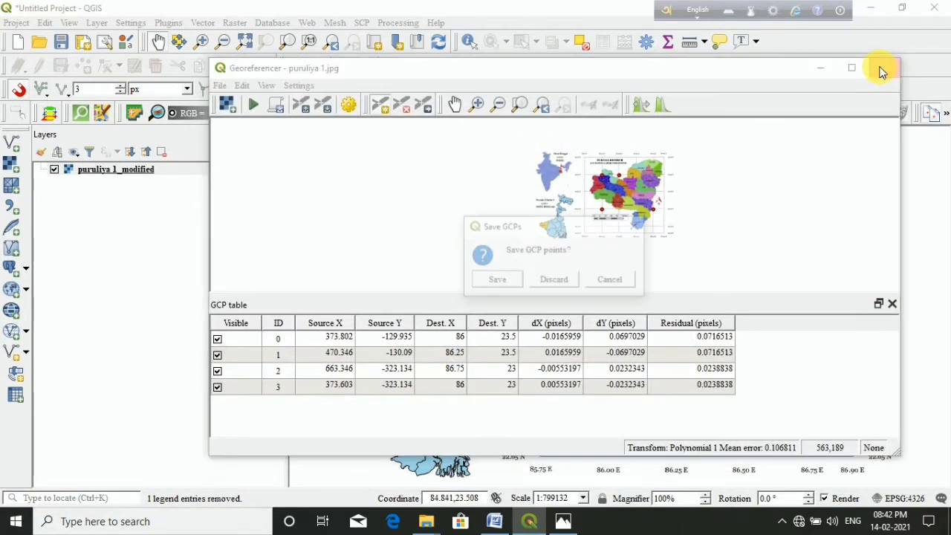
{"action": "left_click", "coordinate": [563, 282]}
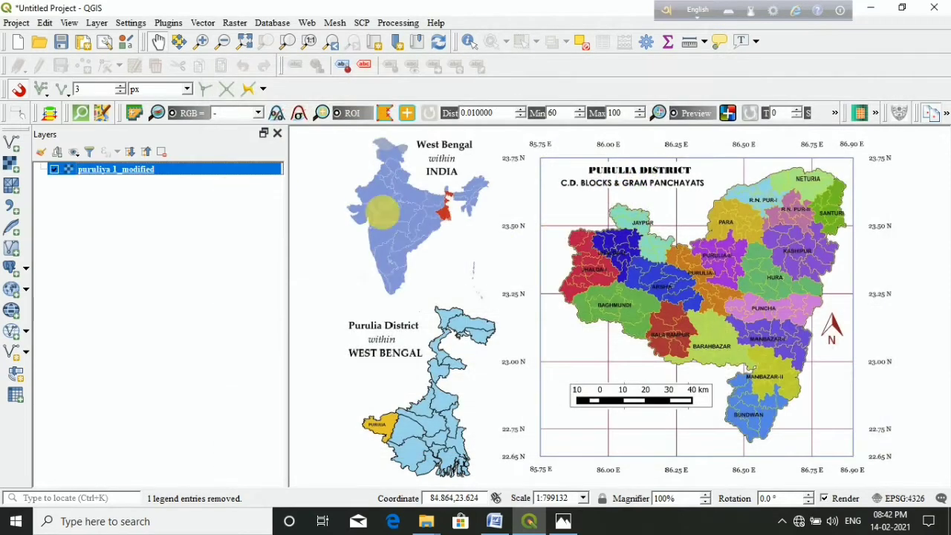
{"action": "scroll", "coordinate": [579, 289], "scroll_direction": "down", "scroll_amount": 1}
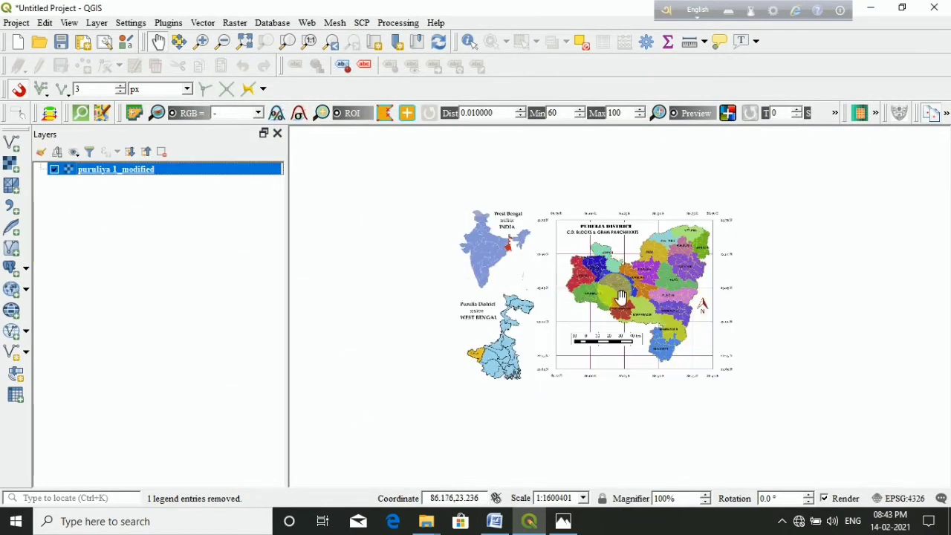
{"action": "scroll", "coordinate": [621, 295], "scroll_direction": "up", "scroll_amount": 1}
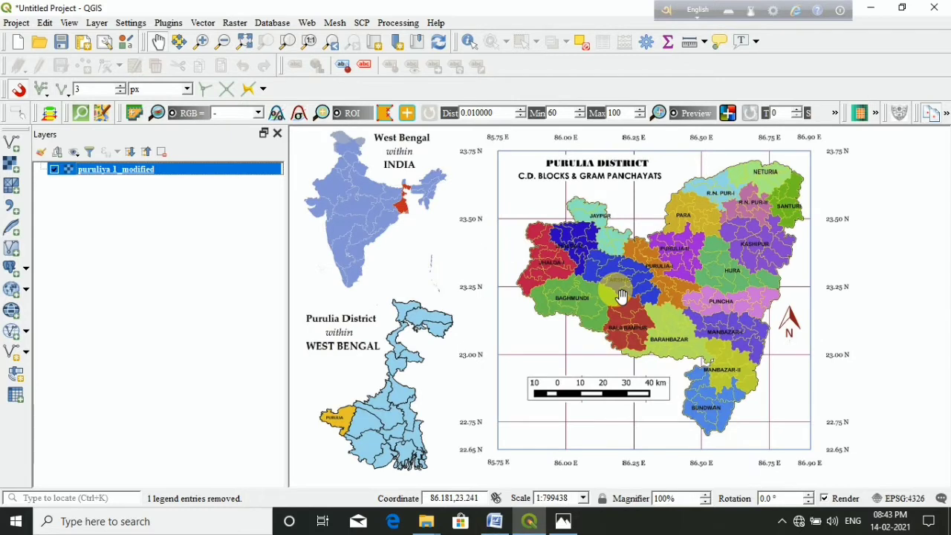
Reopen the Georeferencer, load the Puruliya jpg raster into it, and maximize its window
{"action": "left_click", "coordinate": [236, 23]}
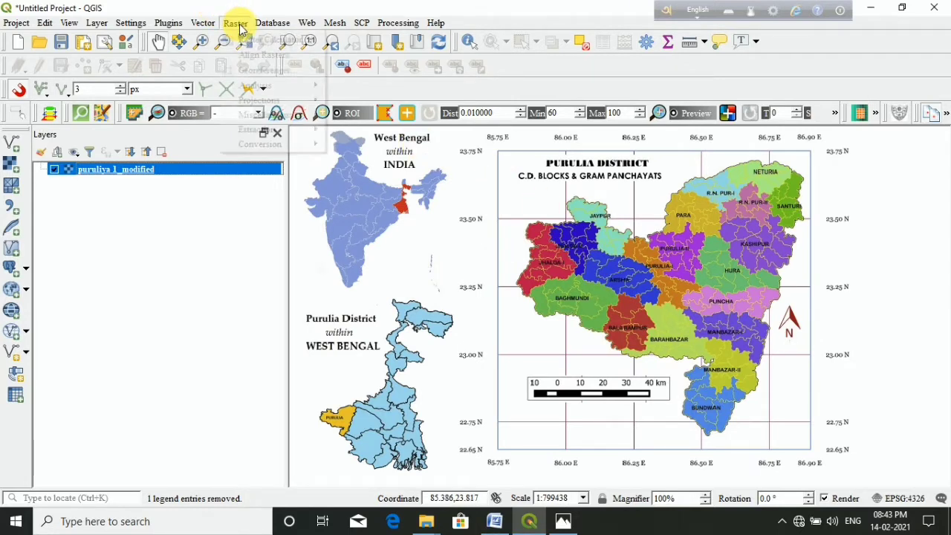
{"action": "left_click", "coordinate": [247, 69]}
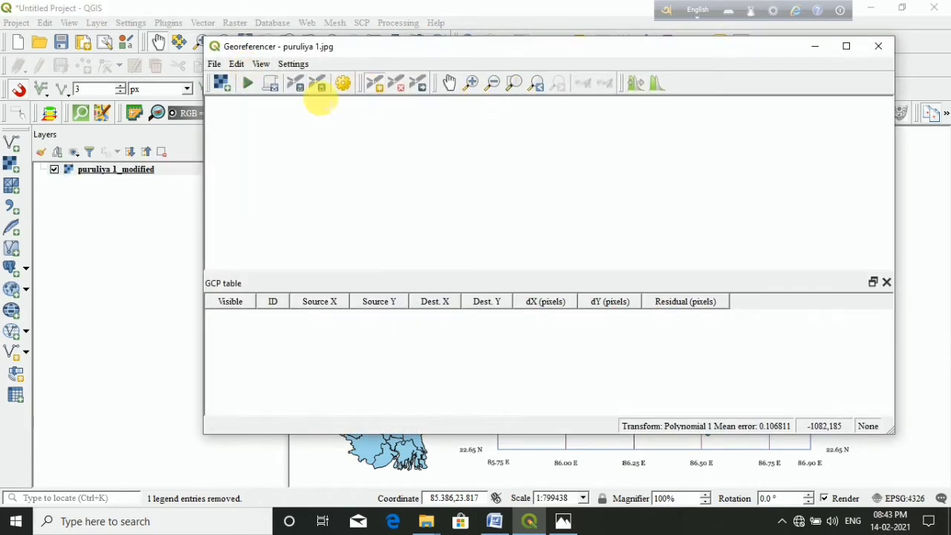
{"action": "left_click", "coordinate": [223, 87]}
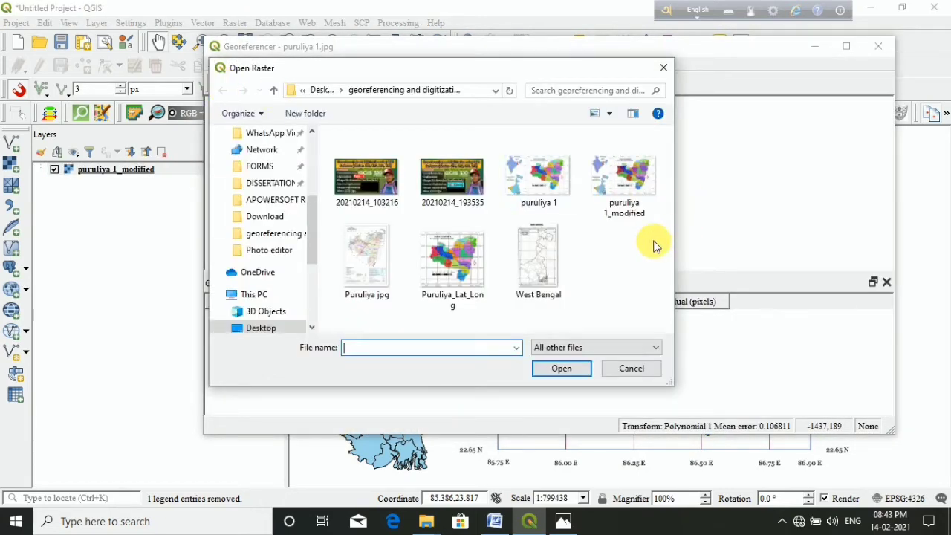
{"action": "left_click", "coordinate": [361, 277]}
{"action": "left_click", "coordinate": [548, 369]}
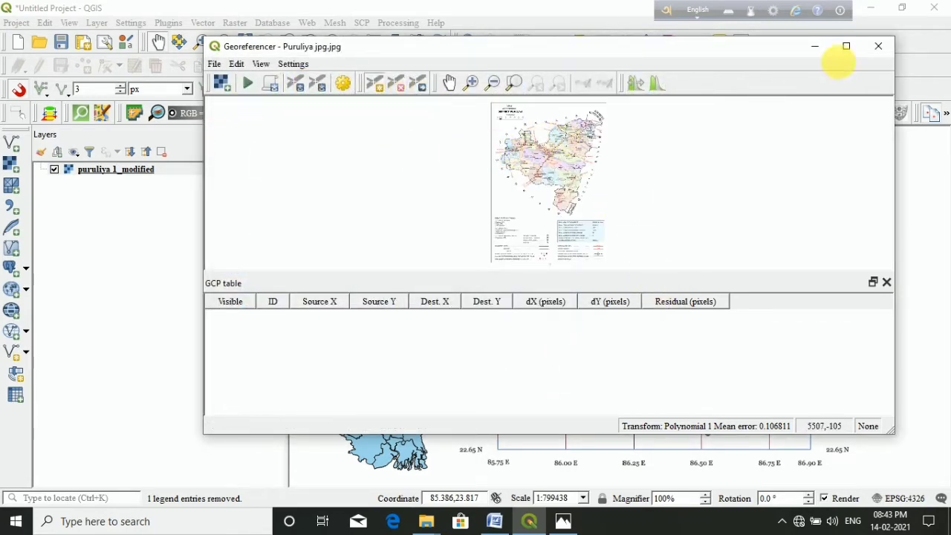
{"action": "left_click", "coordinate": [846, 46]}
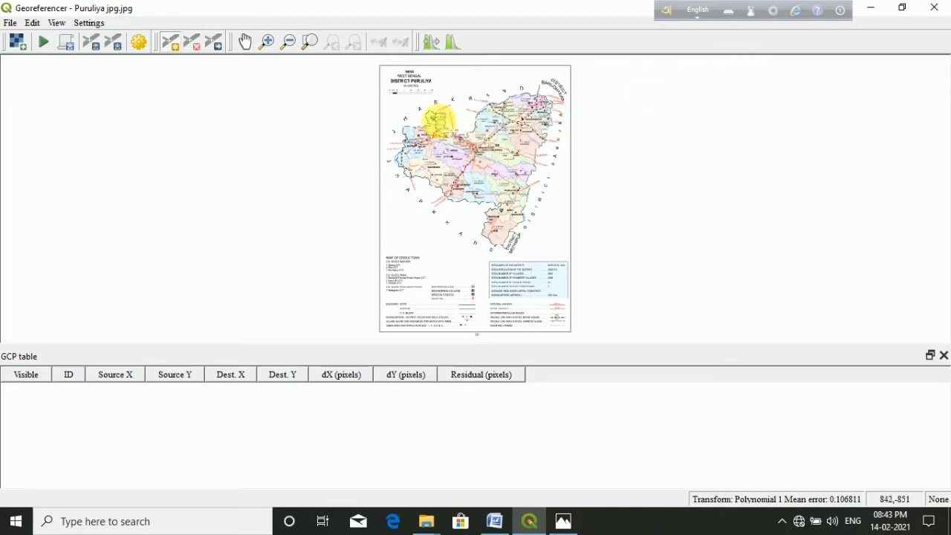
Examine the block boundaries on the Puruliya jpg map and compare them with the georeferenced puruliya 1_modified map
{"action": "scroll", "coordinate": [441, 119], "scroll_direction": "up", "scroll_amount": 2}
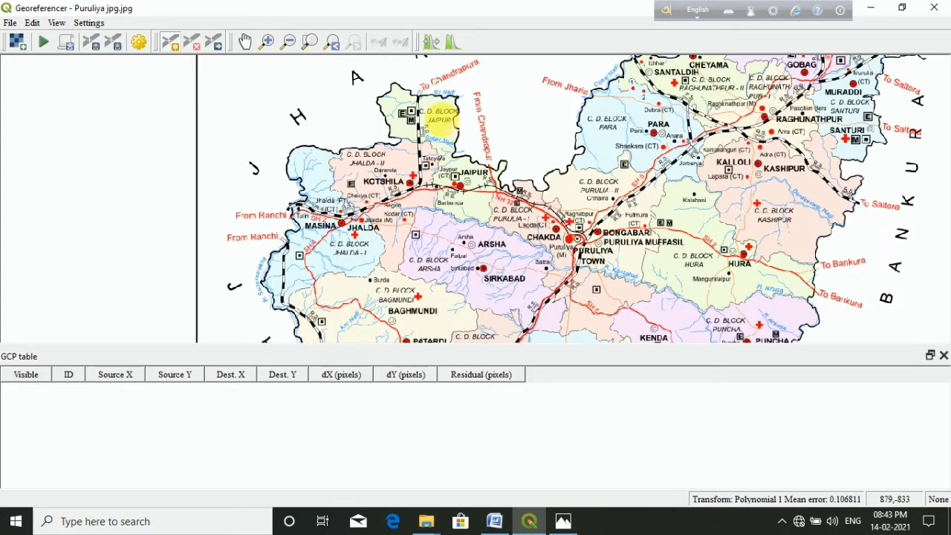
{"action": "scroll", "coordinate": [438, 117], "scroll_direction": "down", "scroll_amount": 1}
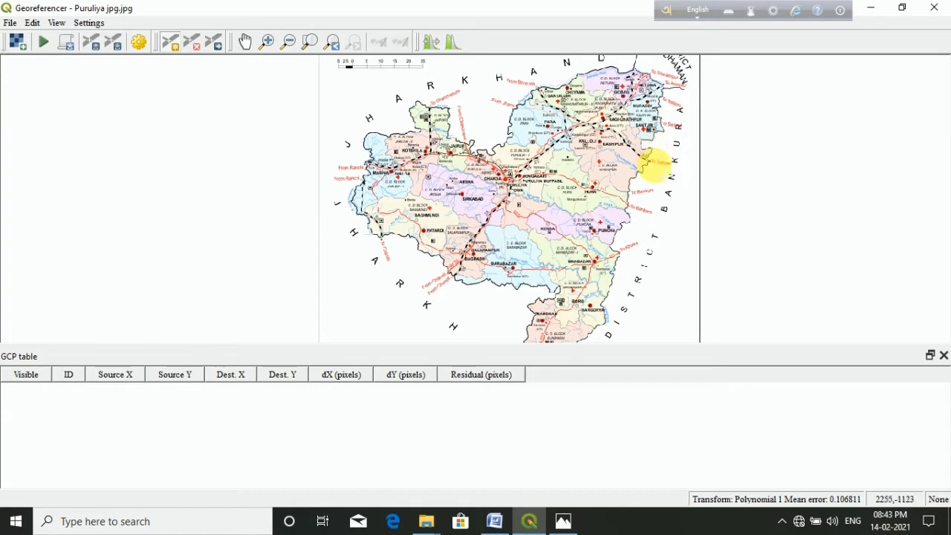
{"action": "scroll", "coordinate": [656, 162], "scroll_direction": "down", "scroll_amount": 1}
{"action": "scroll", "coordinate": [601, 237], "scroll_direction": "up", "scroll_amount": 2}
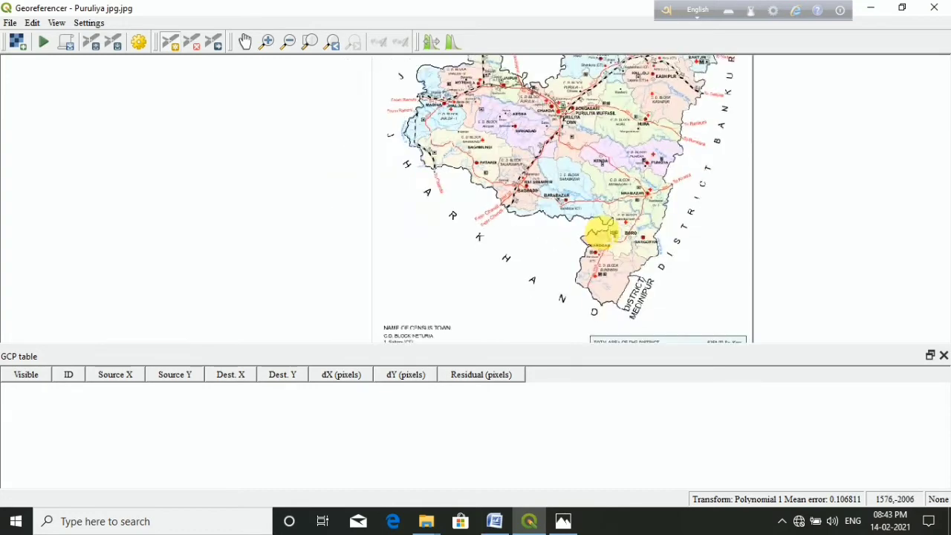
{"action": "scroll", "coordinate": [587, 206], "scroll_direction": "down", "scroll_amount": 1}
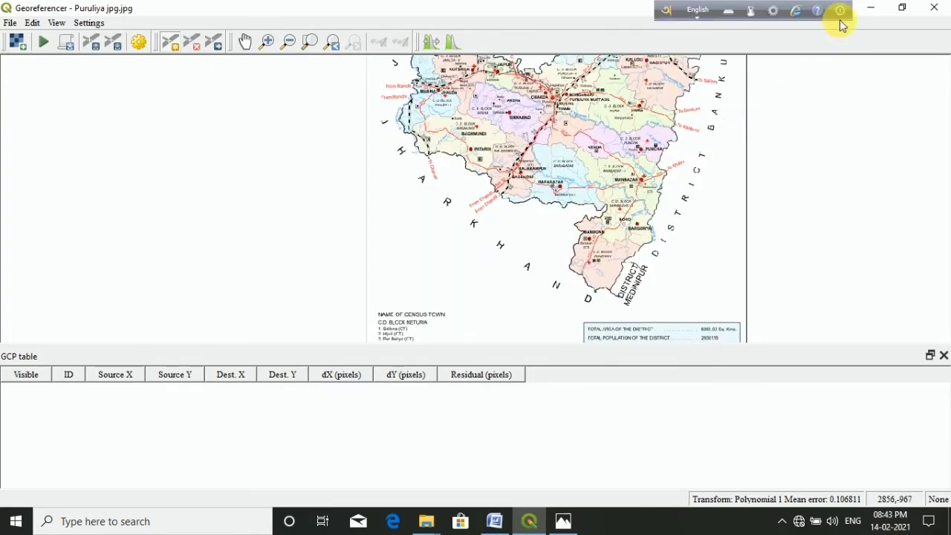
{"action": "left_click", "coordinate": [870, 7]}
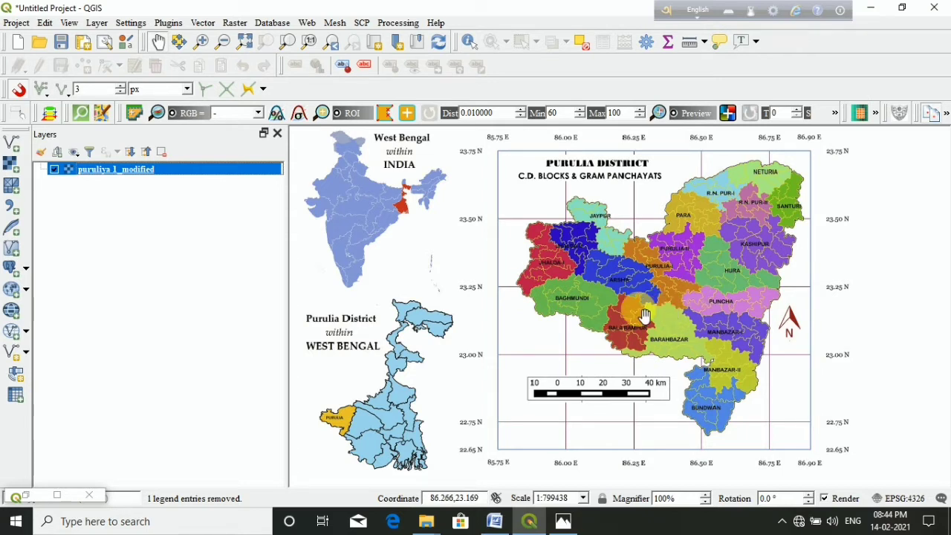
{"action": "left_click", "coordinate": [58, 495]}
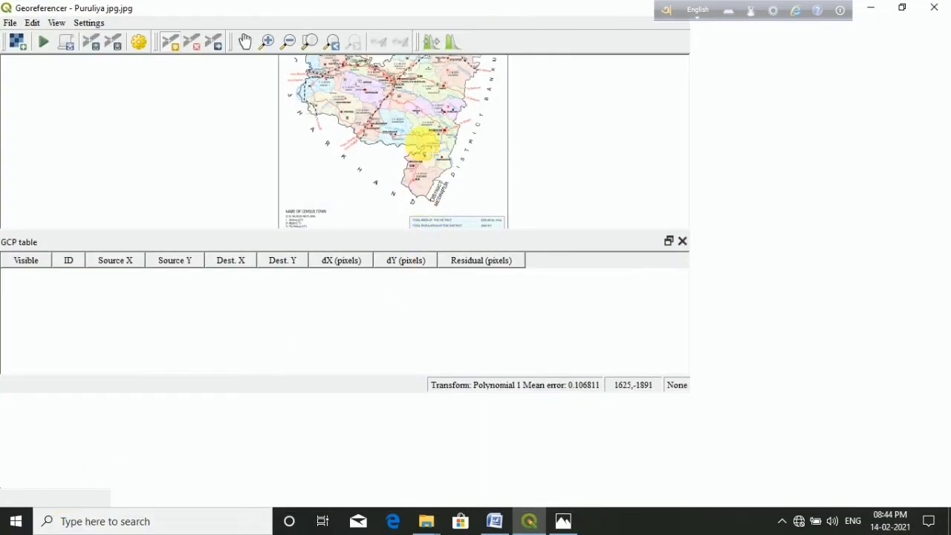
{"action": "scroll", "coordinate": [409, 119], "scroll_direction": "down", "scroll_amount": 1}
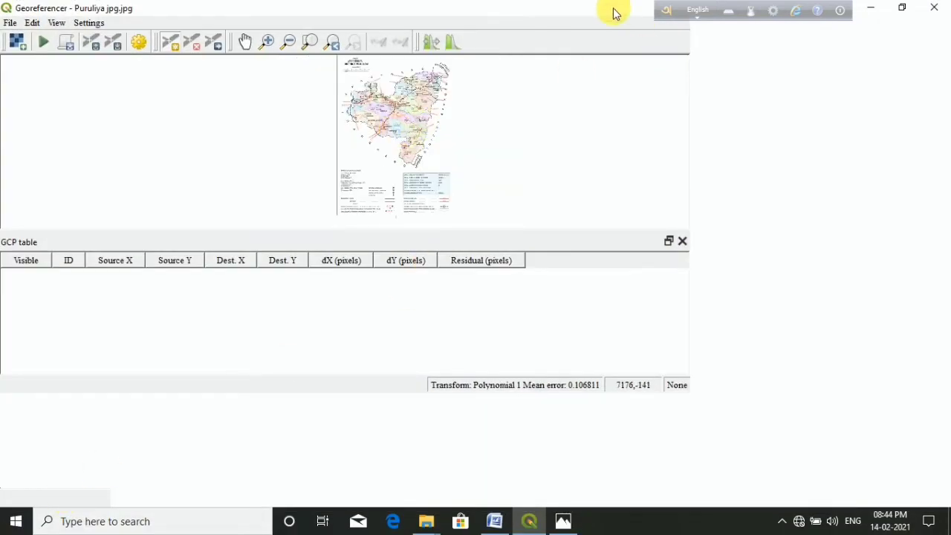
Exit the floating language toolbar covering the title bar and maximize the Georeferencer window again
{"action": "left_click_drag", "start_coordinate": [616, 10], "coordinate": [632, 41]}
{"action": "left_click", "coordinate": [839, 10]}
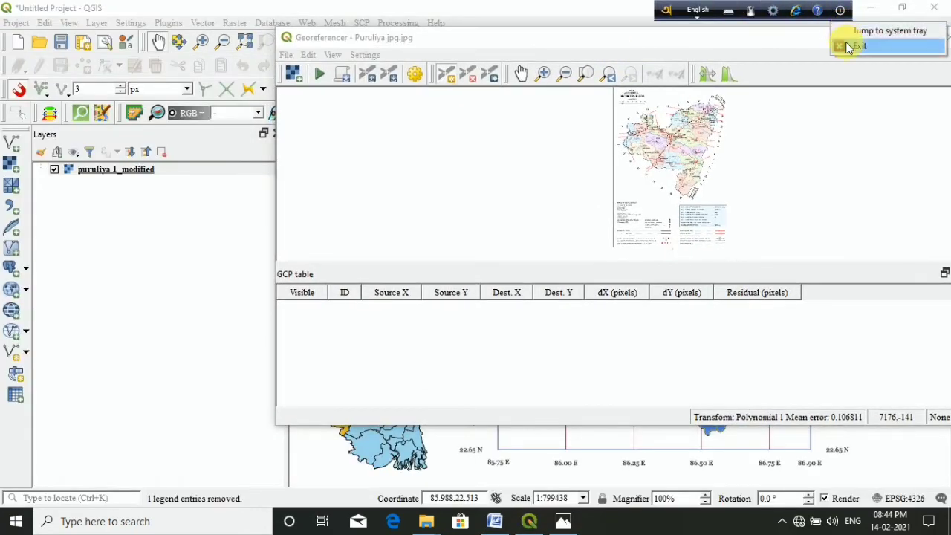
{"action": "left_click", "coordinate": [850, 46]}
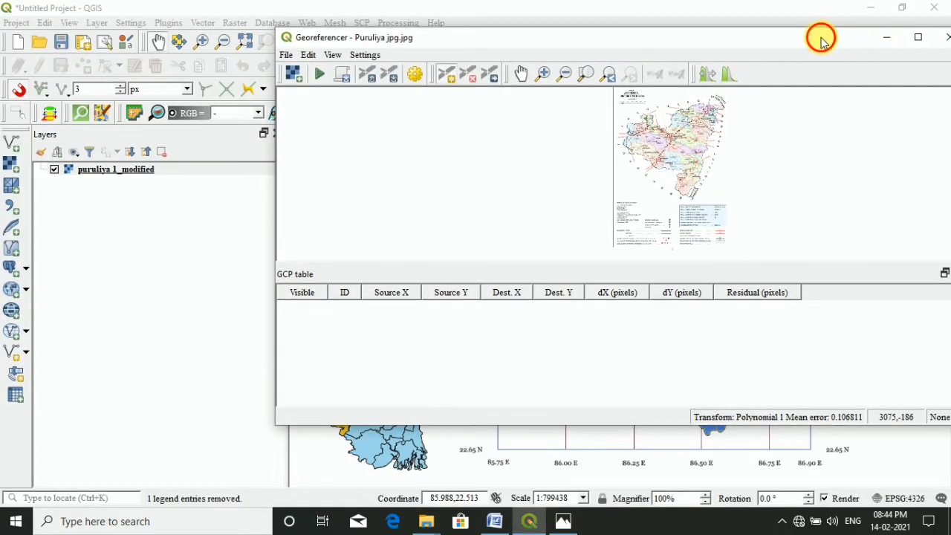
{"action": "left_click_drag", "start_coordinate": [870, 36], "coordinate": [786, 36]}
{"action": "left_click", "coordinate": [835, 37]}
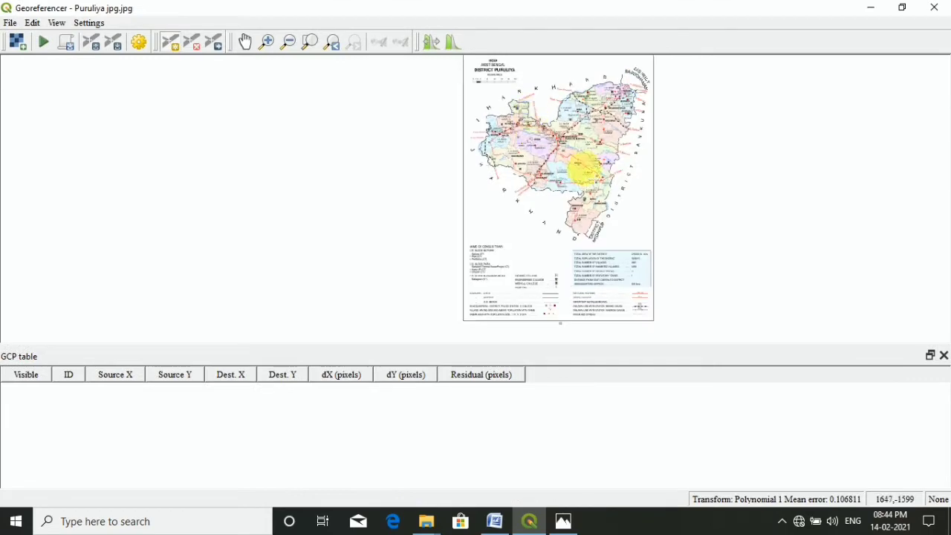
Place a control point on the north-eastern boundary tip of Jaipur block, with automatic Georeferencer hiding enabled and coordinates taken from the map canvas
{"action": "scroll", "coordinate": [544, 87], "scroll_direction": "up", "scroll_amount": 5}
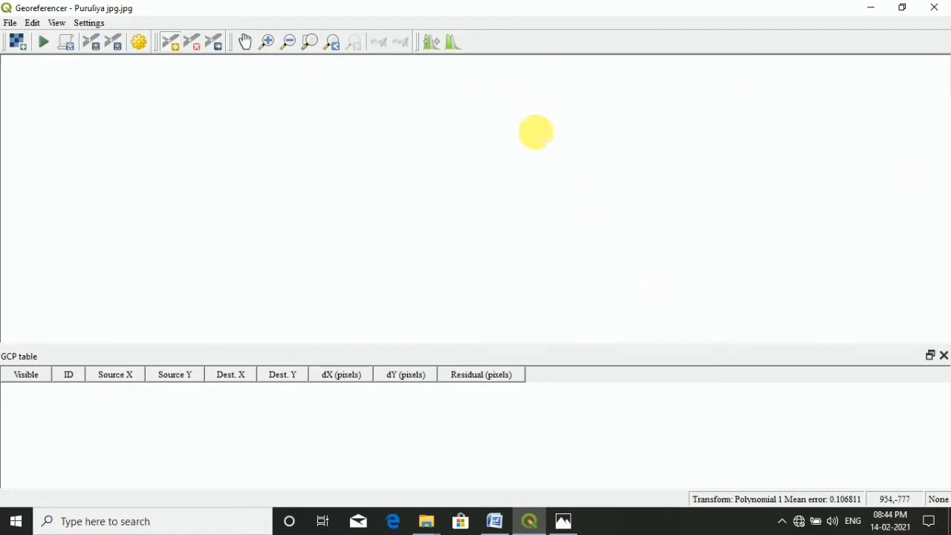
{"action": "scroll", "coordinate": [529, 122], "scroll_direction": "up", "scroll_amount": 2}
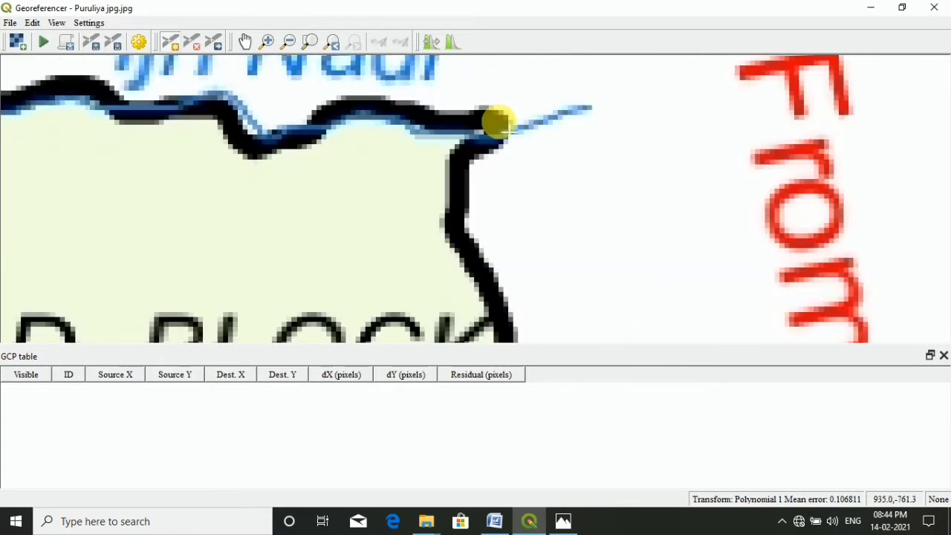
{"action": "left_click", "coordinate": [169, 42]}
{"action": "left_click", "coordinate": [498, 125]}
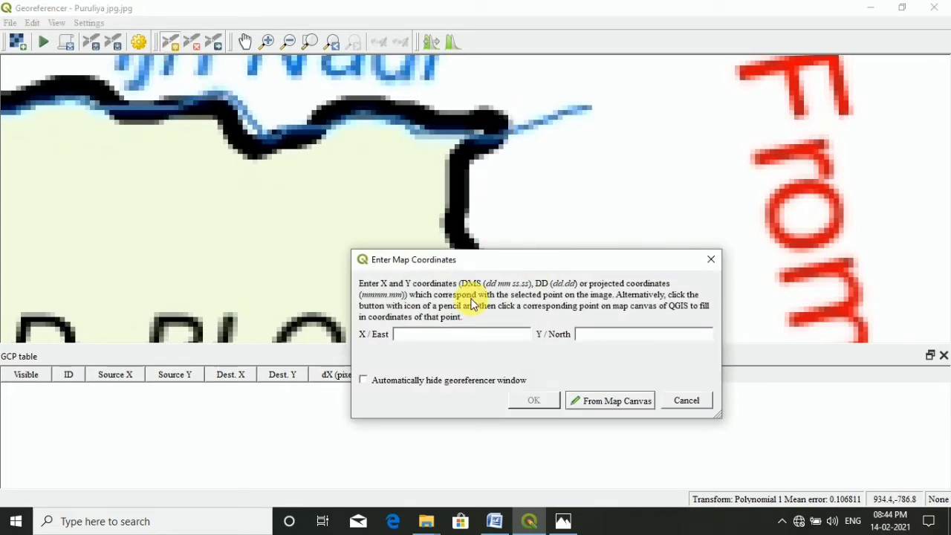
{"action": "left_click", "coordinate": [364, 381]}
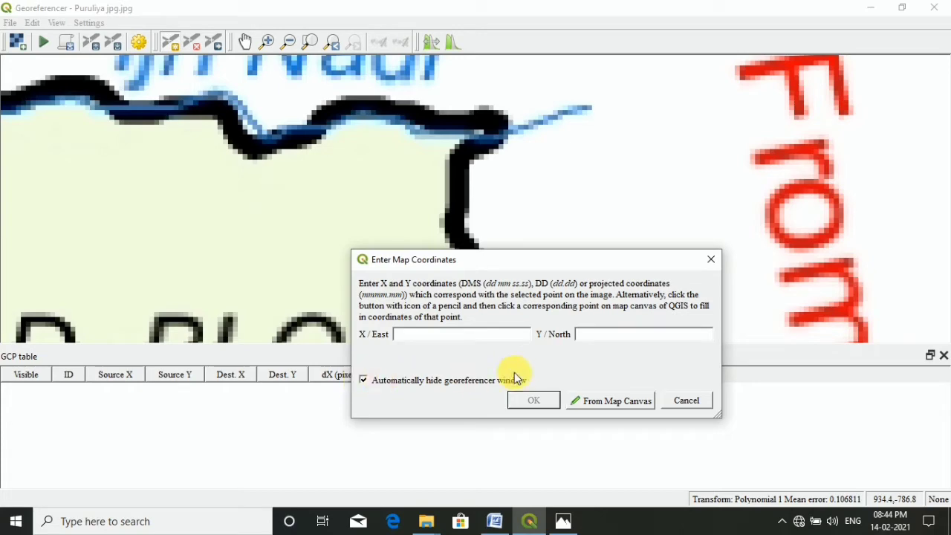
{"action": "left_click", "coordinate": [600, 401]}
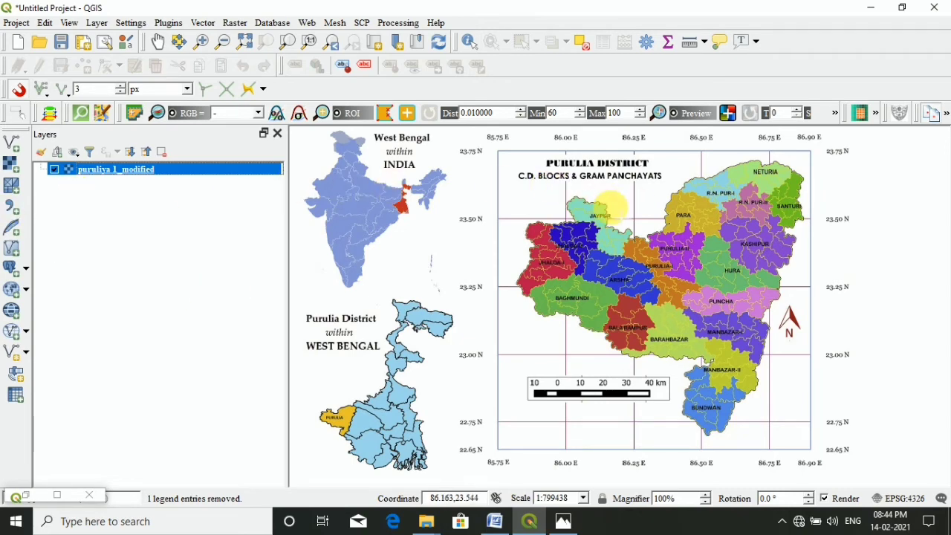
Pick the matching north-eastern corner of Jaypur block on the georeferenced map and accept its coordinates for the control point
{"action": "scroll", "coordinate": [611, 202], "scroll_direction": "up", "scroll_amount": 2}
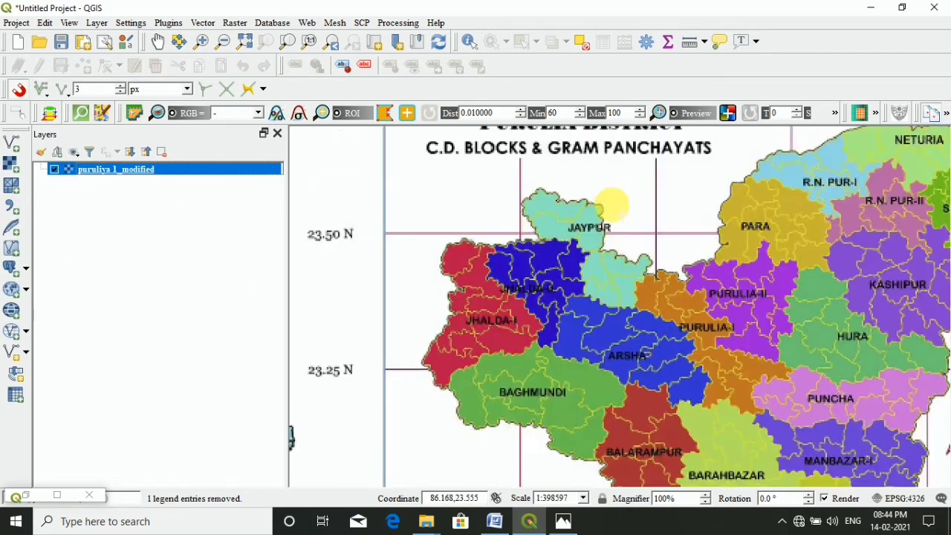
{"action": "scroll", "coordinate": [587, 212], "scroll_direction": "up", "scroll_amount": 2}
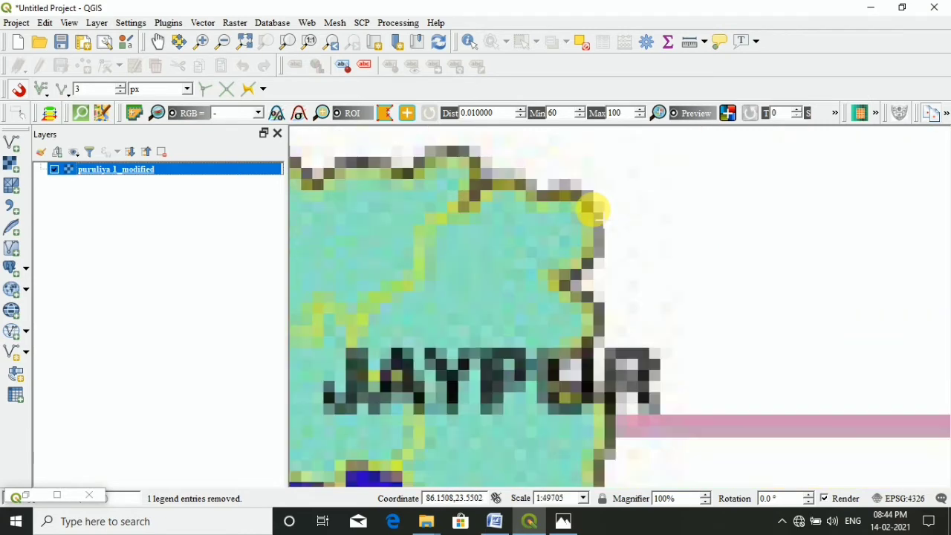
{"action": "scroll", "coordinate": [587, 212], "scroll_direction": "down", "scroll_amount": 3}
{"action": "scroll", "coordinate": [587, 211], "scroll_direction": "up", "scroll_amount": 1}
{"action": "scroll", "coordinate": [590, 211], "scroll_direction": "up", "scroll_amount": 3}
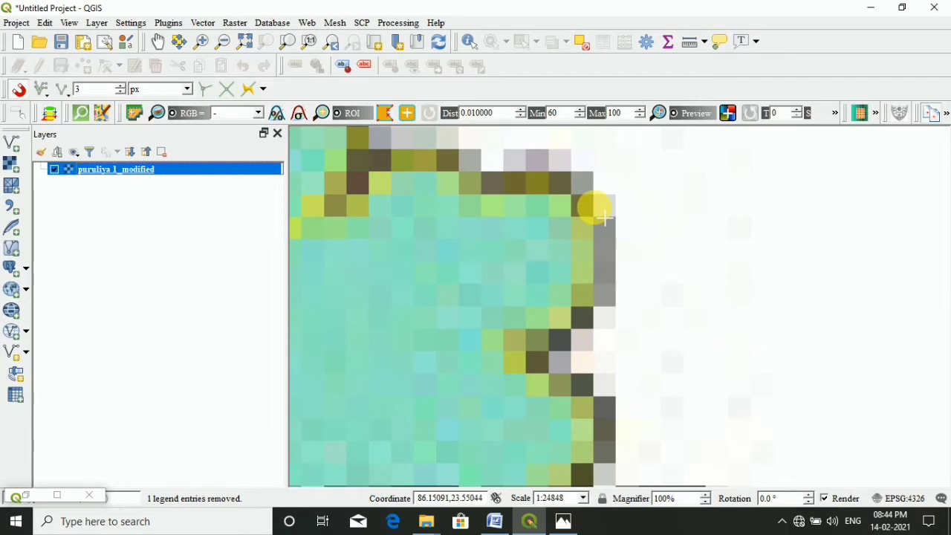
{"action": "left_click", "coordinate": [603, 217]}
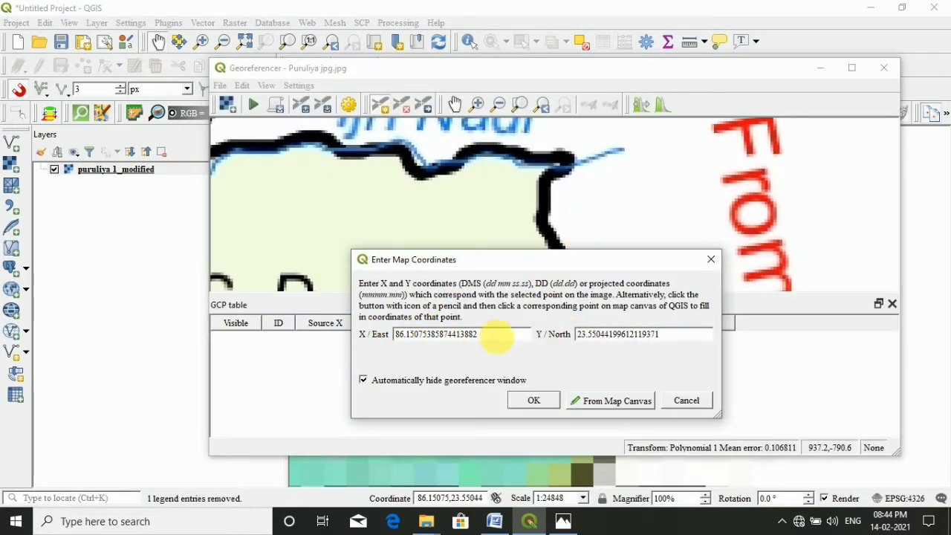
{"action": "left_click", "coordinate": [533, 401]}
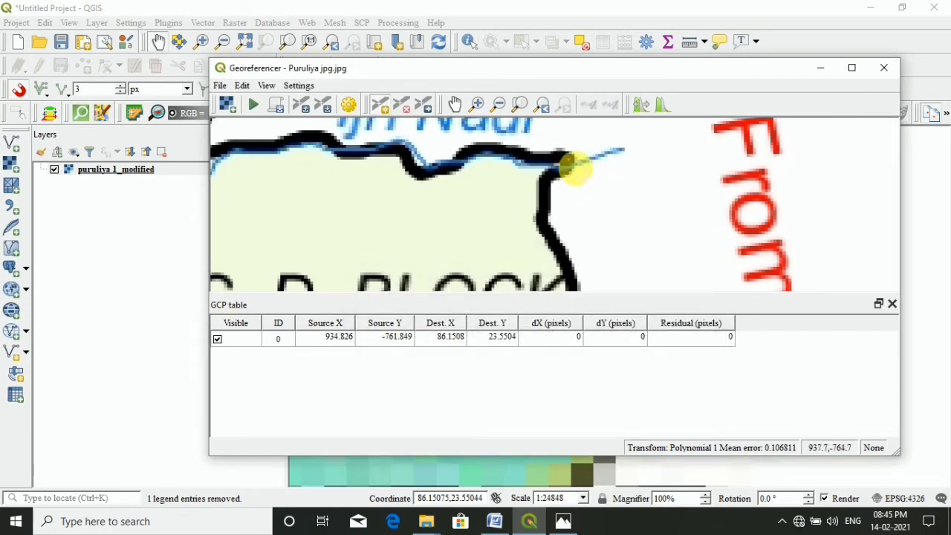
Place a control point on the south-eastern boundary tip of Santuri block, taking its coordinates from the map canvas
{"action": "scroll", "coordinate": [597, 206], "scroll_direction": "down", "scroll_amount": 6}
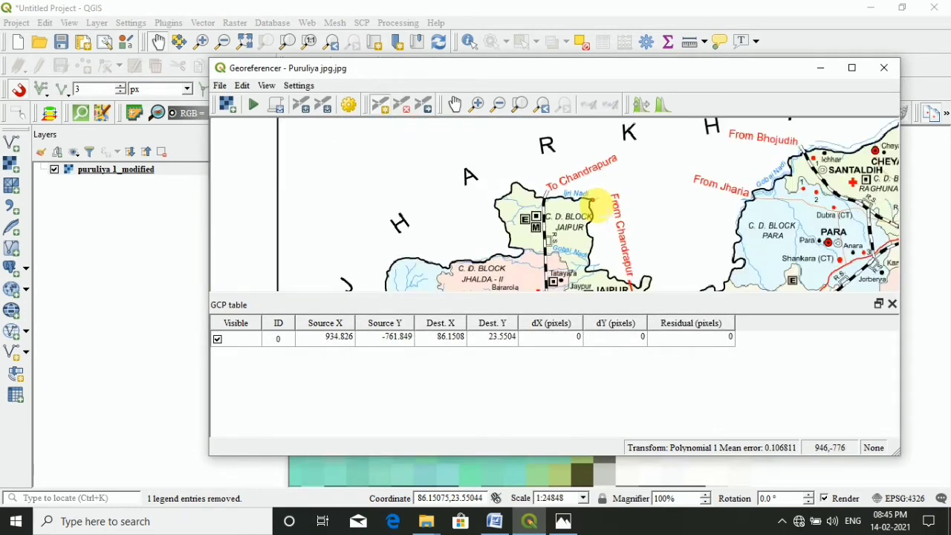
{"action": "scroll", "coordinate": [639, 195], "scroll_direction": "down", "scroll_amount": 2}
{"action": "scroll", "coordinate": [692, 206], "scroll_direction": "up", "scroll_amount": 1}
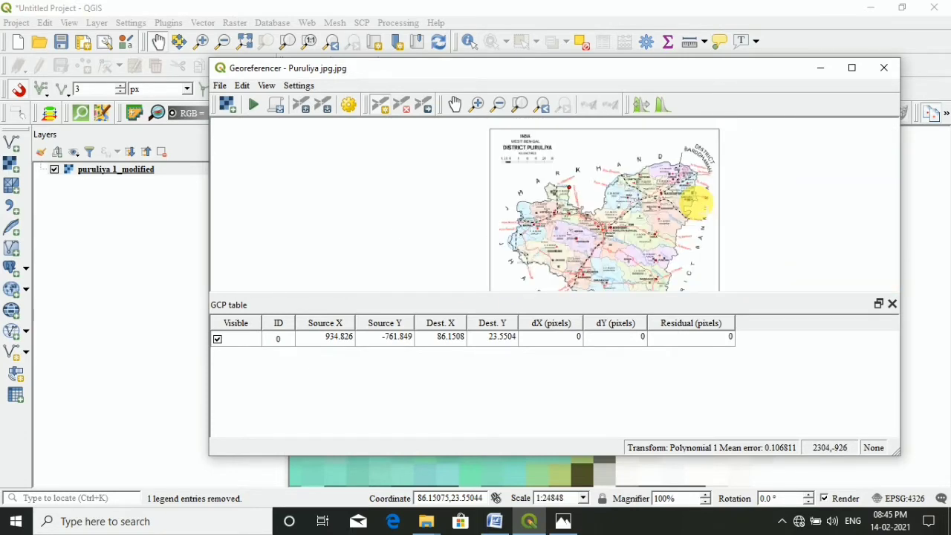
{"action": "scroll", "coordinate": [696, 175], "scroll_direction": "up", "scroll_amount": 2}
{"action": "scroll", "coordinate": [696, 174], "scroll_direction": "down", "scroll_amount": 2}
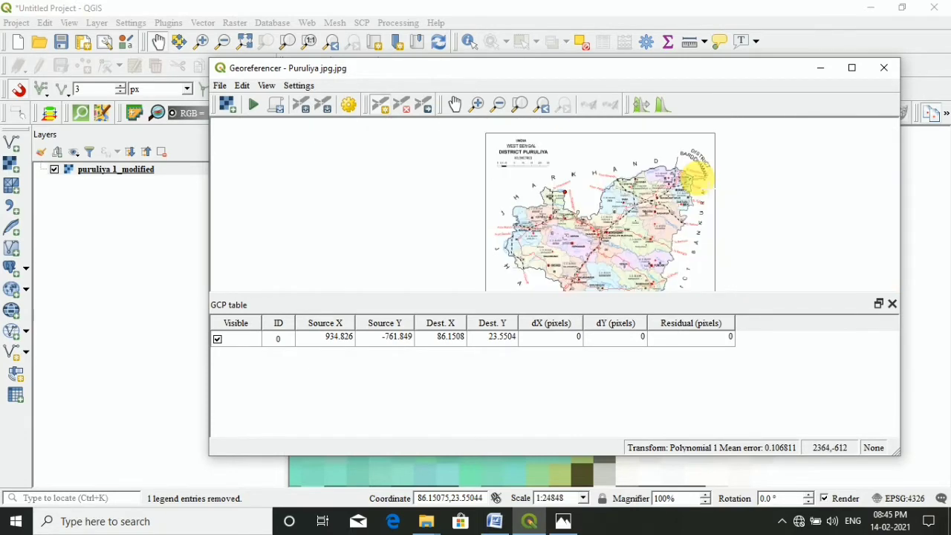
{"action": "scroll", "coordinate": [698, 200], "scroll_direction": "up", "scroll_amount": 4}
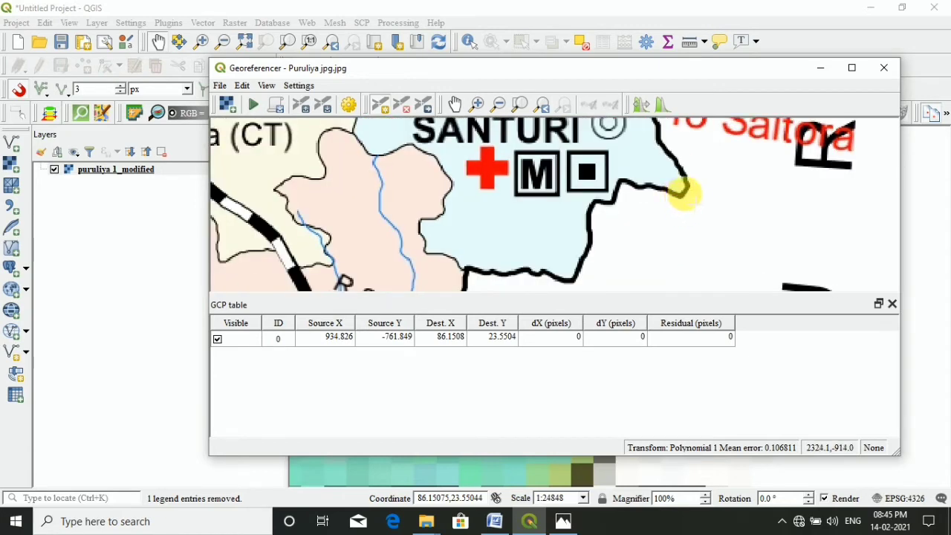
{"action": "left_click", "coordinate": [681, 190]}
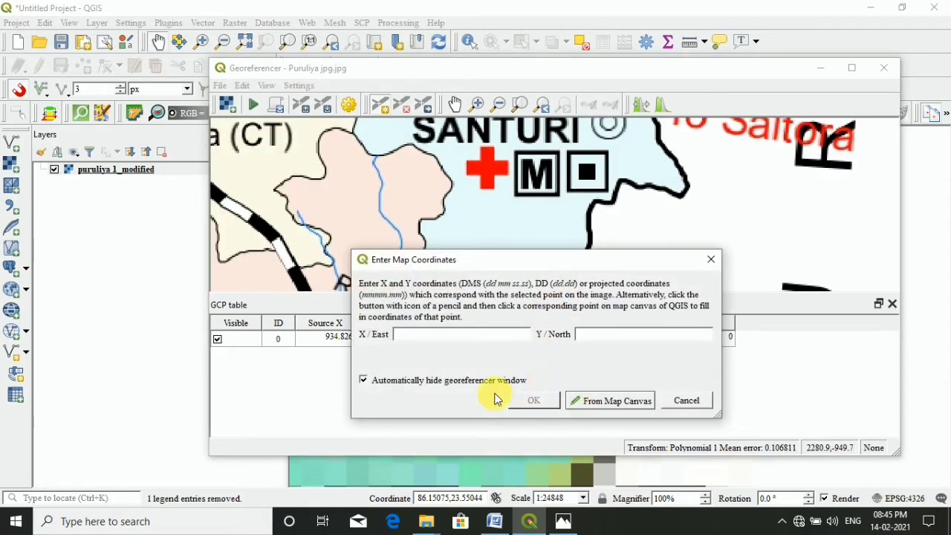
{"action": "left_click", "coordinate": [608, 402]}
Pick the matching south-eastern tip of Santuri block on the georeferenced map and accept its coordinates
{"action": "scroll", "coordinate": [557, 248], "scroll_direction": "down", "scroll_amount": 4}
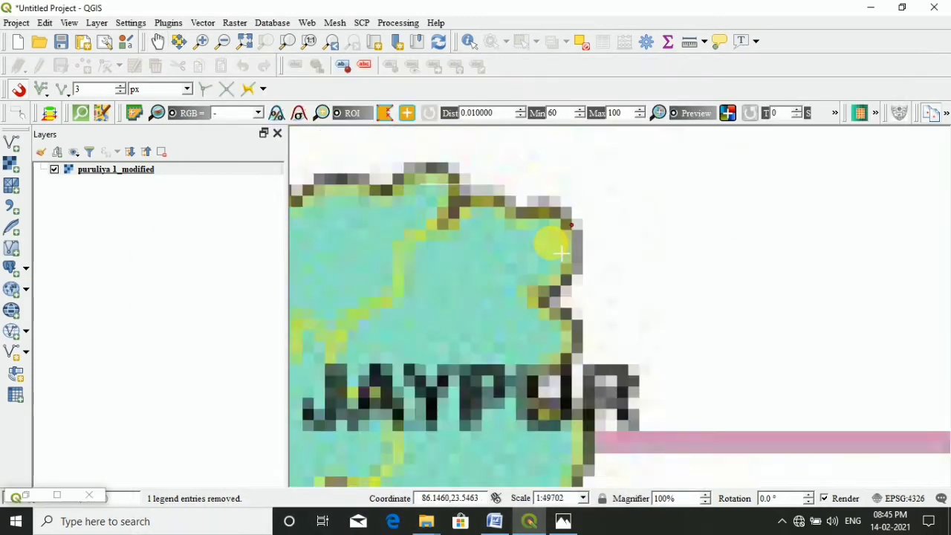
{"action": "scroll", "coordinate": [676, 275], "scroll_direction": "down", "scroll_amount": 1}
{"action": "scroll", "coordinate": [853, 269], "scroll_direction": "up", "scroll_amount": 2}
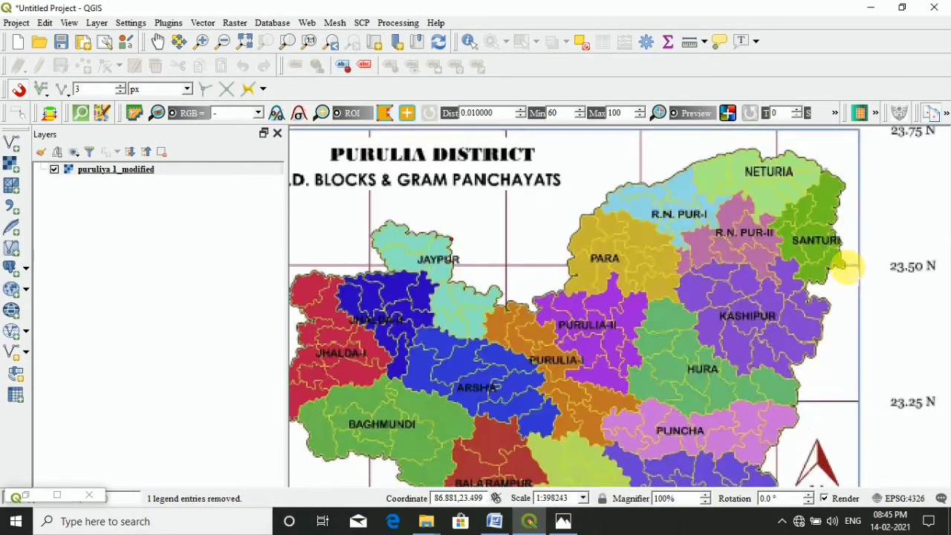
{"action": "scroll", "coordinate": [845, 269], "scroll_direction": "up", "scroll_amount": 3}
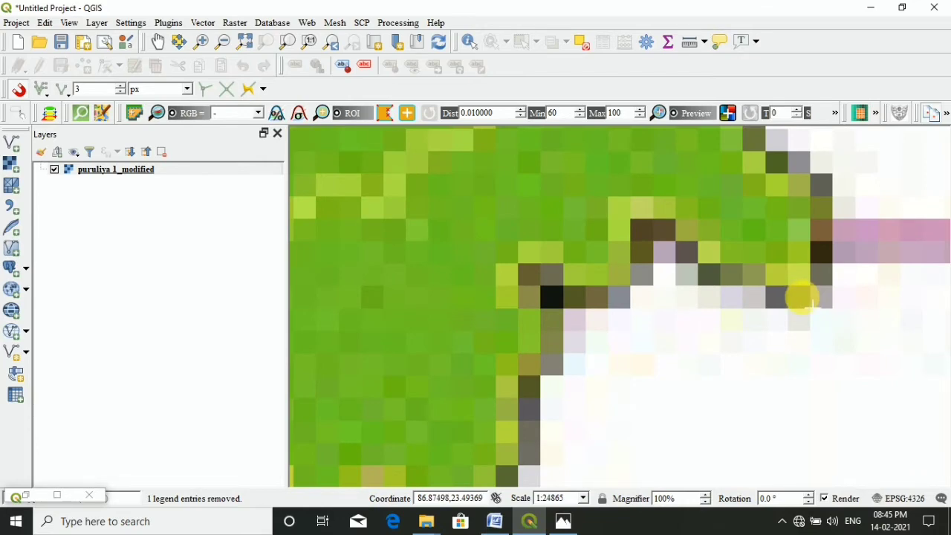
{"action": "left_click", "coordinate": [806, 299]}
{"action": "left_click", "coordinate": [531, 399]}
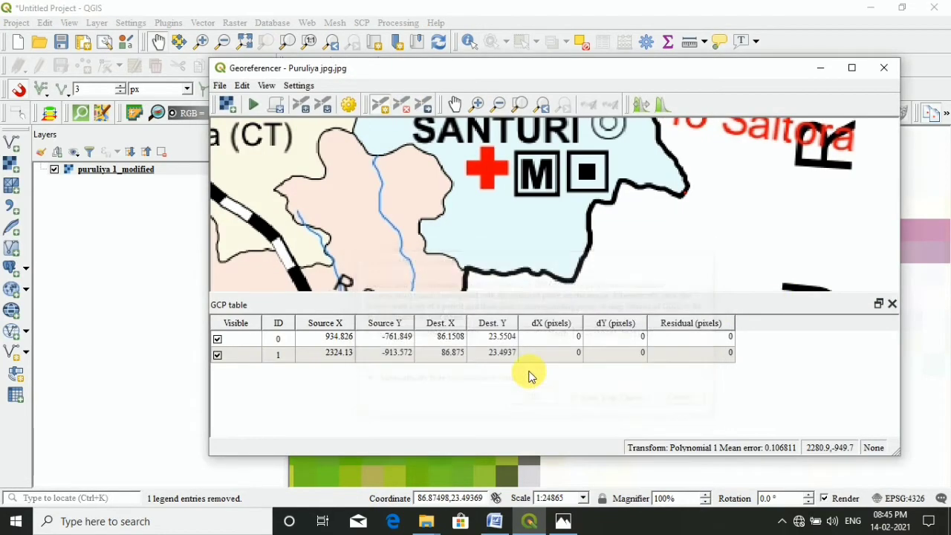
Locate the southernmost boundary tip of Bundwan block on the Puruliya jpg map
{"action": "scroll", "coordinate": [615, 257], "scroll_direction": "down", "scroll_amount": 5}
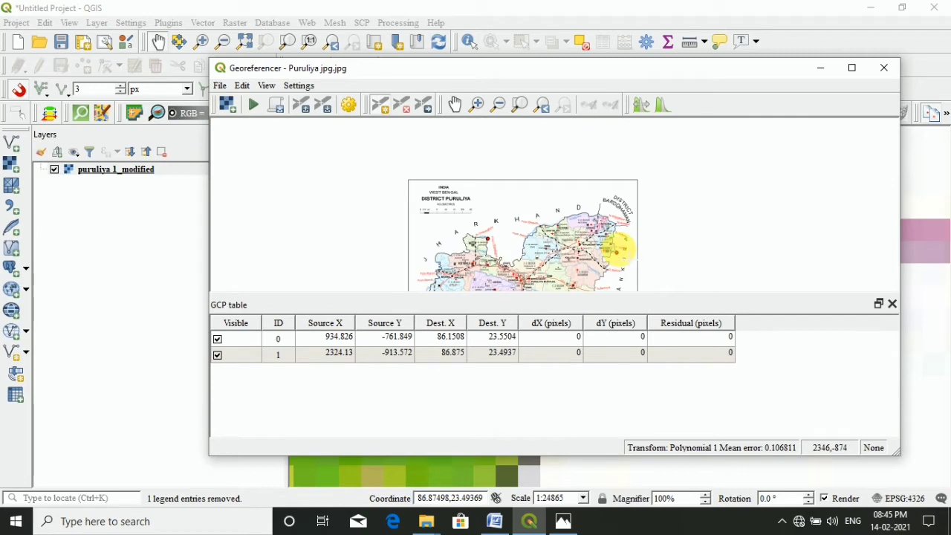
{"action": "scroll", "coordinate": [615, 250], "scroll_direction": "up", "scroll_amount": 4}
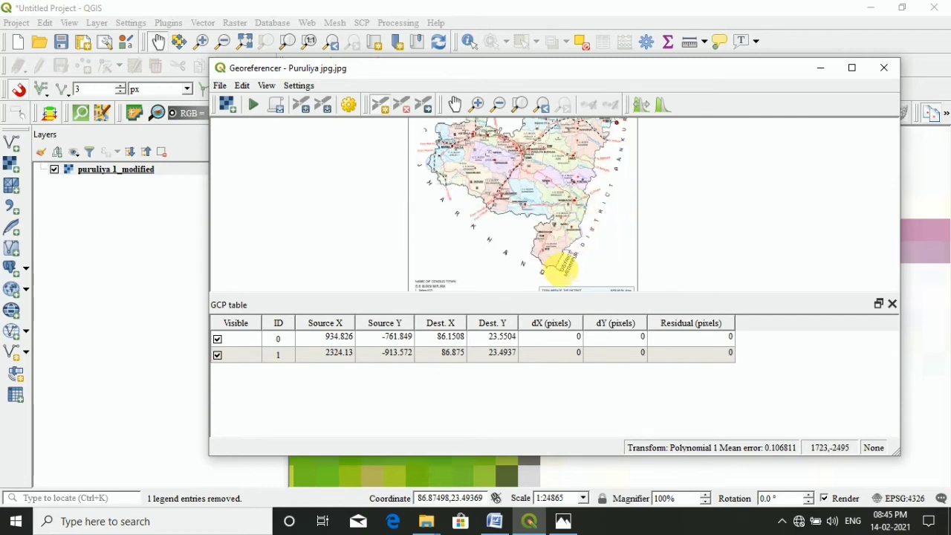
{"action": "scroll", "coordinate": [557, 267], "scroll_direction": "up", "scroll_amount": 2}
{"action": "scroll", "coordinate": [557, 268], "scroll_direction": "up", "scroll_amount": 3}
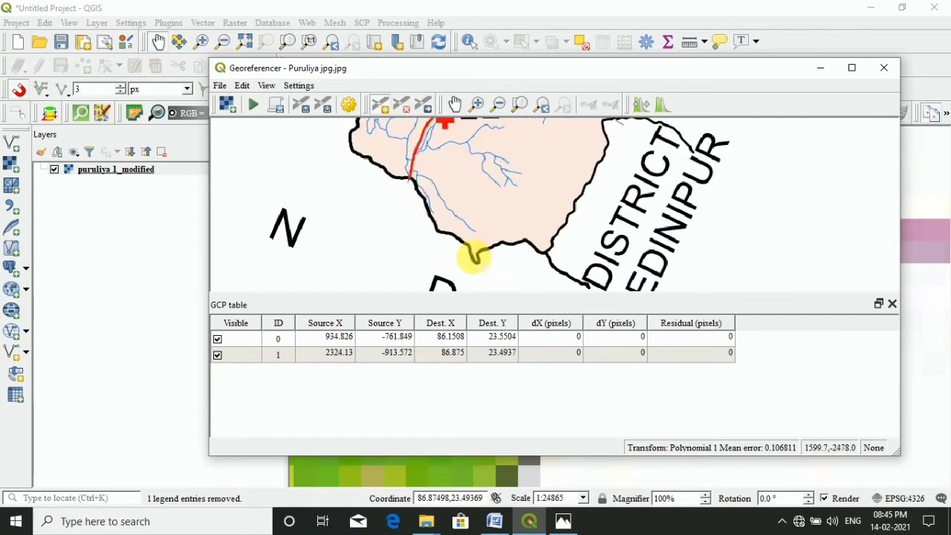
{"action": "scroll", "coordinate": [476, 258], "scroll_direction": "up", "scroll_amount": 2}
{"action": "scroll", "coordinate": [484, 271], "scroll_direction": "down", "scroll_amount": 1}
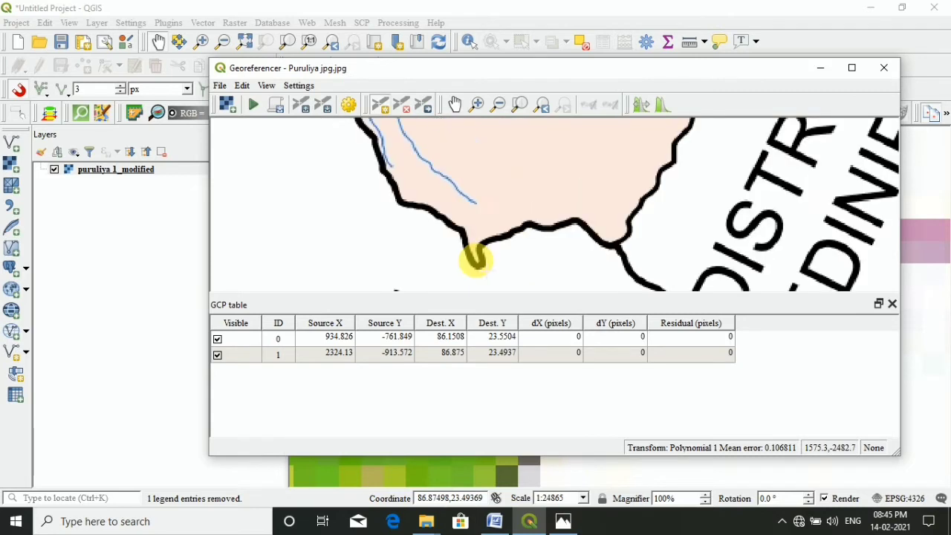
{"action": "scroll", "coordinate": [476, 266], "scroll_direction": "up", "scroll_amount": 2}
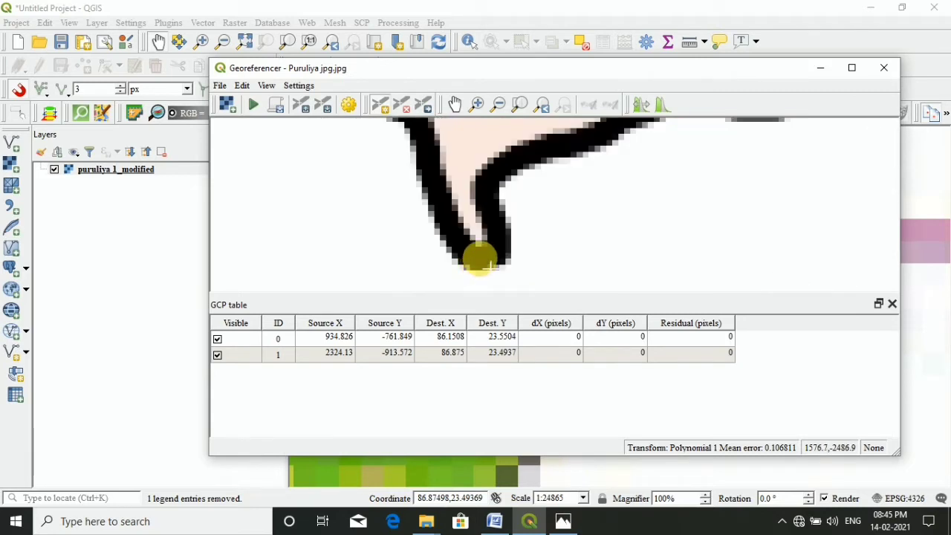
{"action": "left_click", "coordinate": [488, 264]}
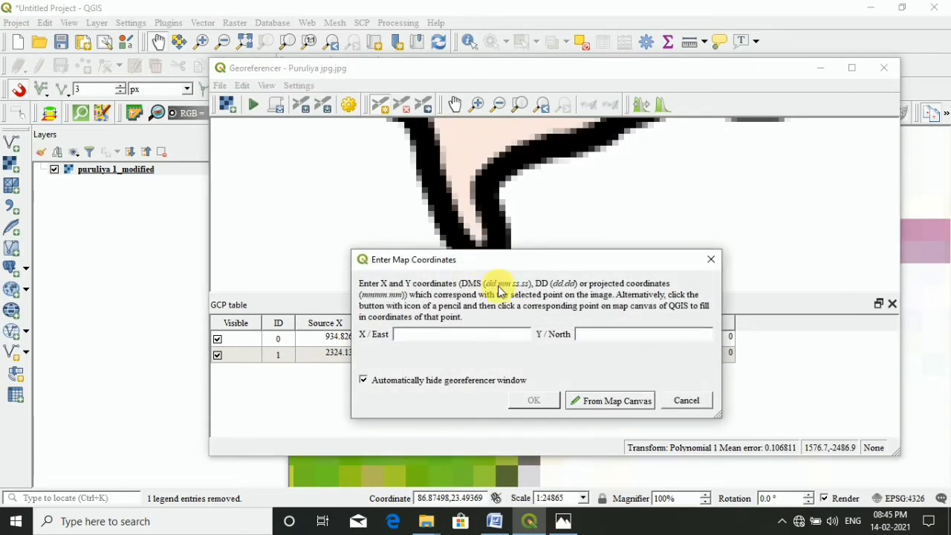
{"action": "left_click", "coordinate": [593, 403]}
{"action": "scroll", "coordinate": [550, 315], "scroll_direction": "down", "scroll_amount": 3}
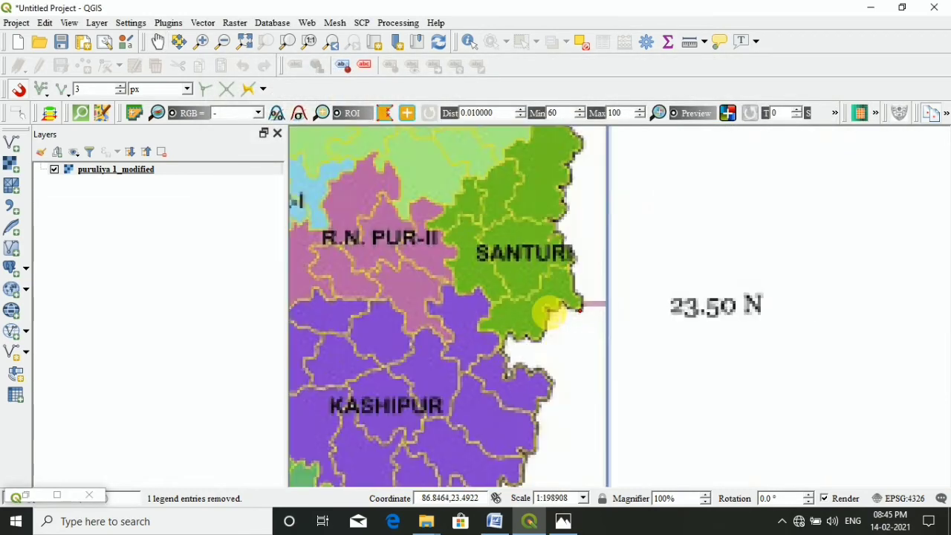
{"action": "scroll", "coordinate": [548, 314], "scroll_direction": "down", "scroll_amount": 3}
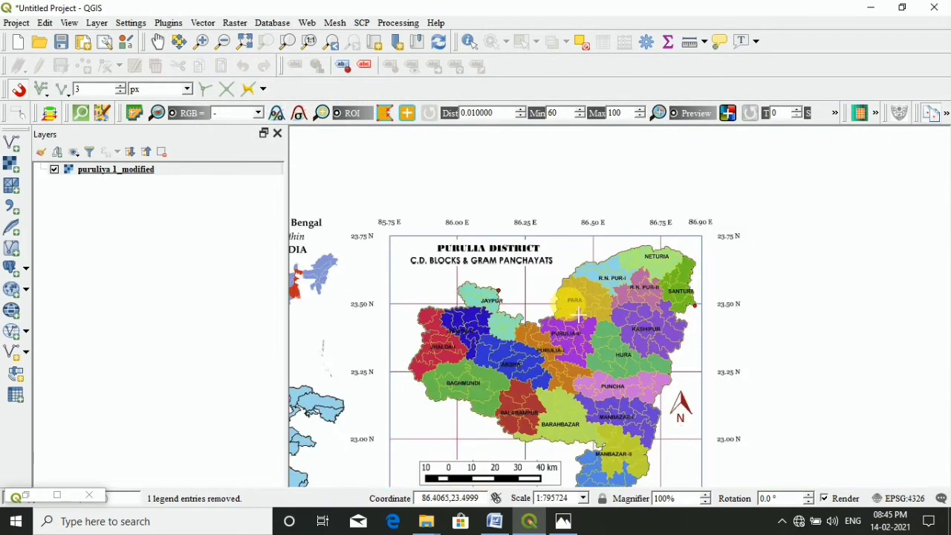
{"action": "left_click", "coordinate": [578, 314]}
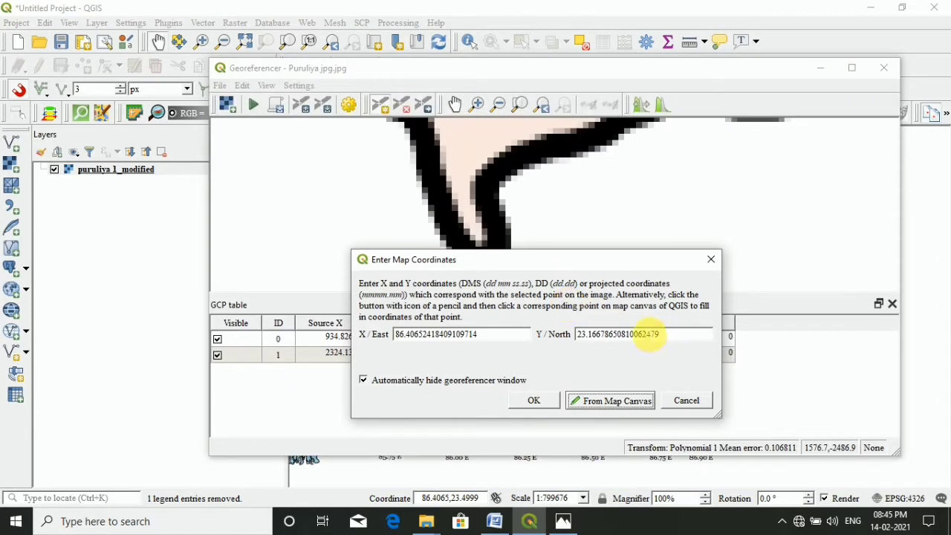
{"action": "left_click", "coordinate": [710, 261]}
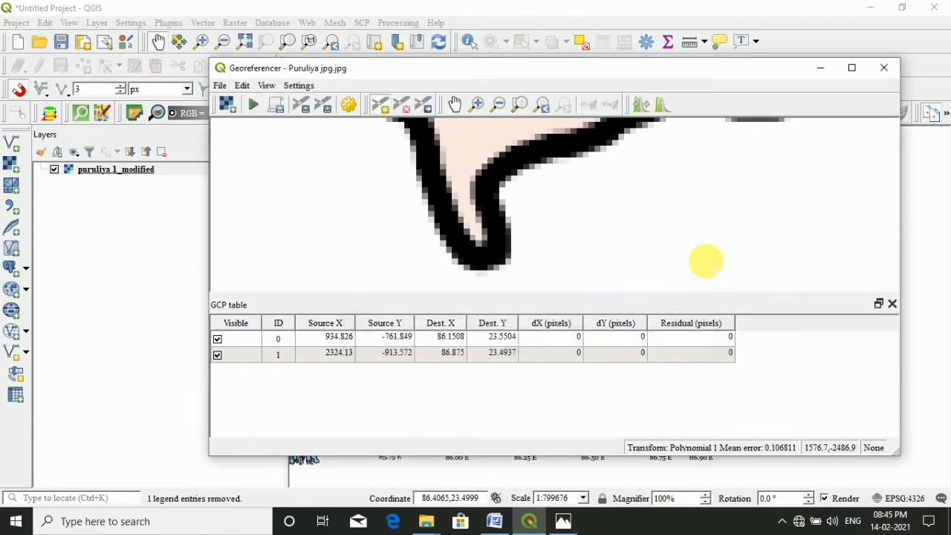
Place a control point on Bundwan block's southernmost tip and match it to the same tip on the georeferenced map
{"action": "left_click", "coordinate": [491, 266]}
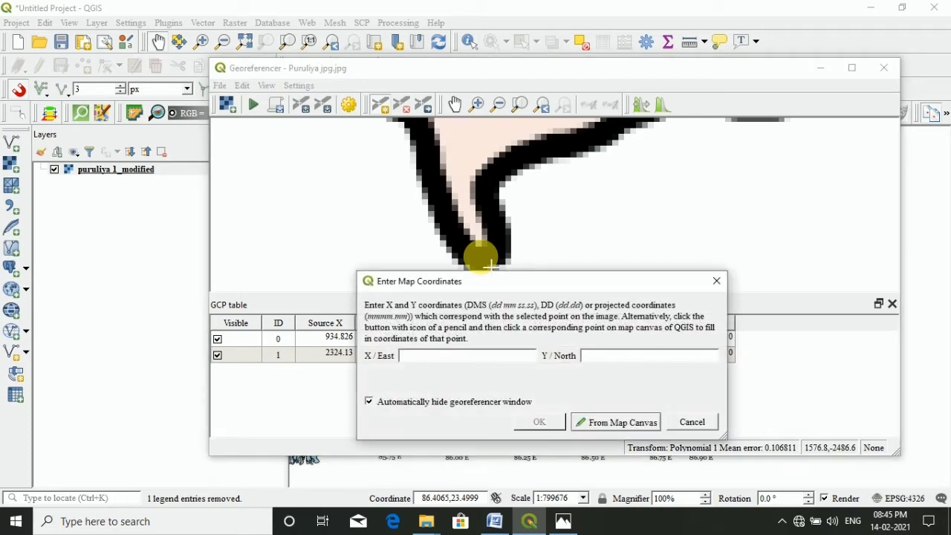
{"action": "left_click", "coordinate": [607, 425]}
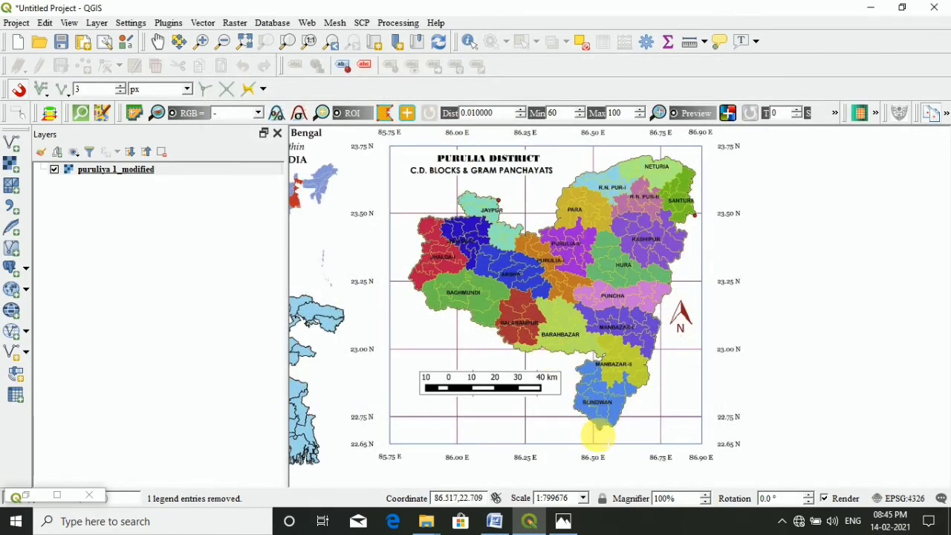
{"action": "scroll", "coordinate": [598, 435], "scroll_direction": "up", "scroll_amount": 5}
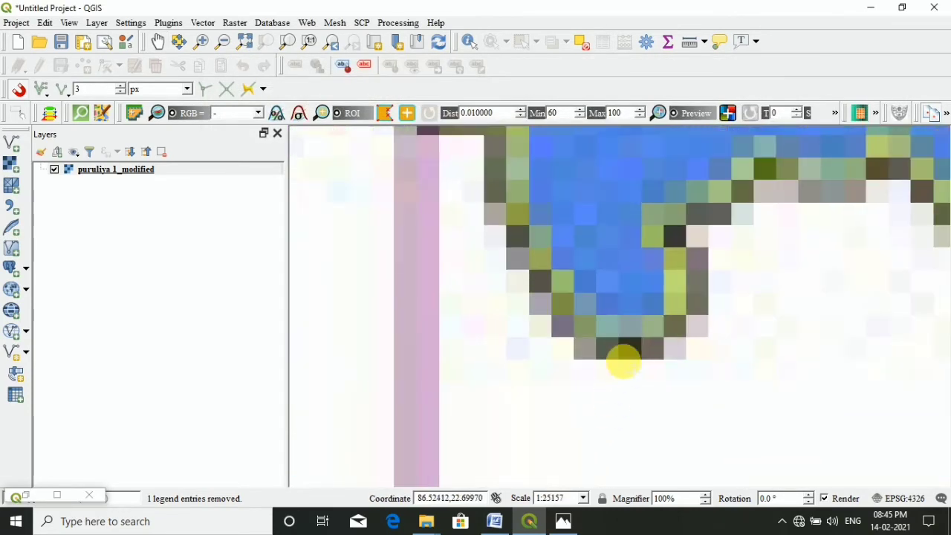
{"action": "left_click", "coordinate": [638, 348]}
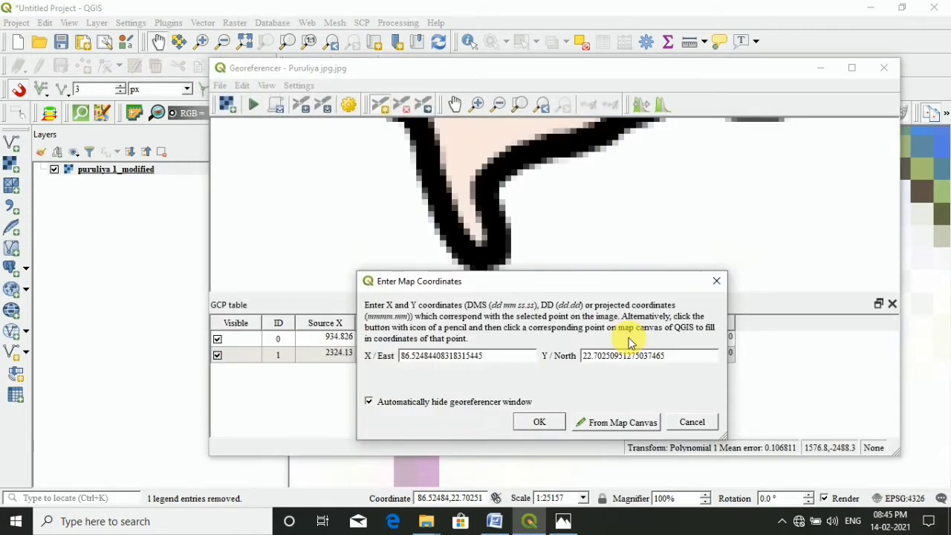
{"action": "left_click", "coordinate": [545, 421]}
Examine the western and south-western block boundaries of the Puruliya jpg map for another control point location
{"action": "scroll", "coordinate": [606, 285], "scroll_direction": "down", "scroll_amount": 3}
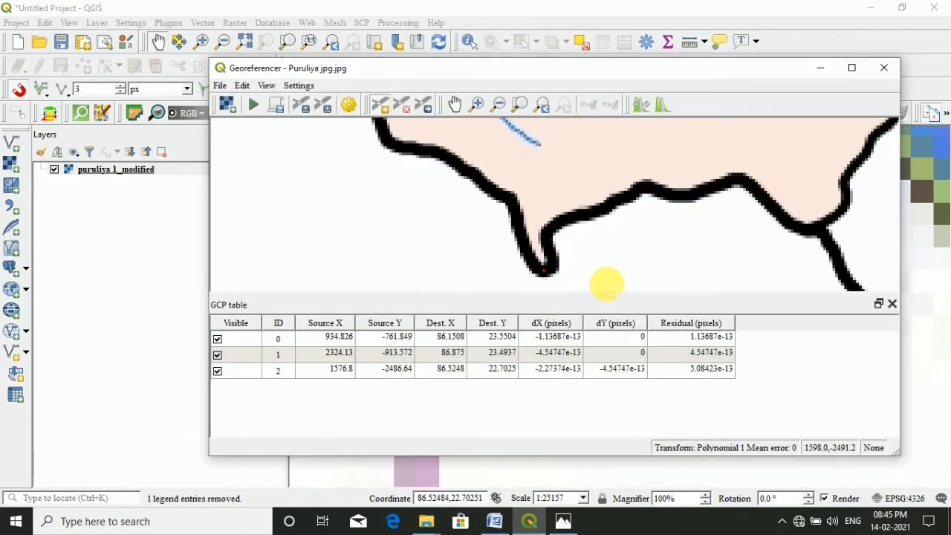
{"action": "scroll", "coordinate": [627, 252], "scroll_direction": "down", "scroll_amount": 3}
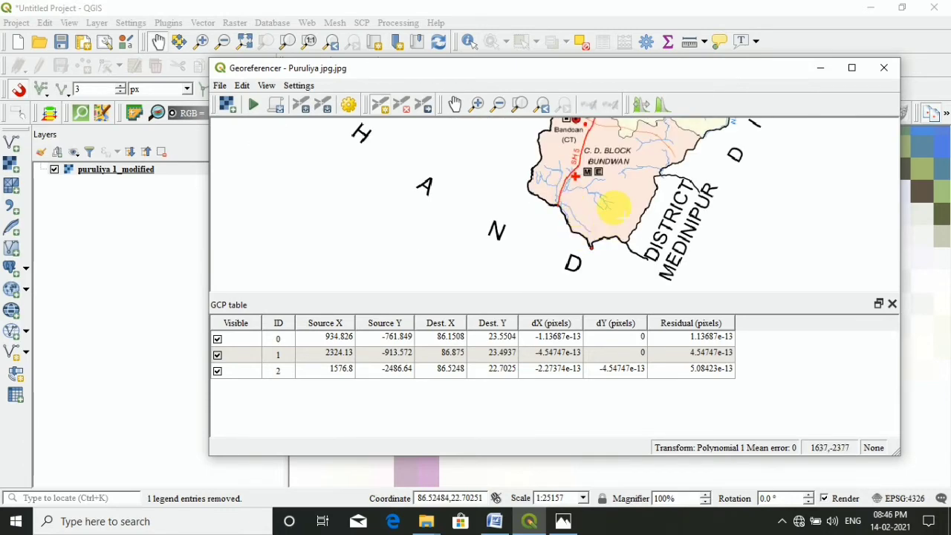
{"action": "scroll", "coordinate": [613, 208], "scroll_direction": "down", "scroll_amount": 2}
{"action": "key", "text": "Up"}
{"action": "key", "text": "Up"}
{"action": "key", "text": "Up"}
{"action": "key", "text": "Up"}
{"action": "key", "text": "Up"}
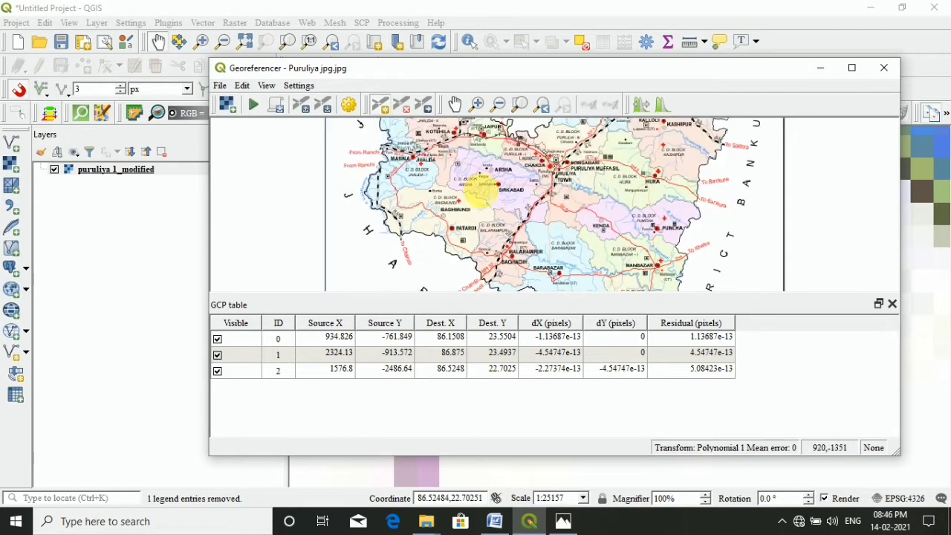
{"action": "key", "text": "Down"}
{"action": "key", "text": "Down"}
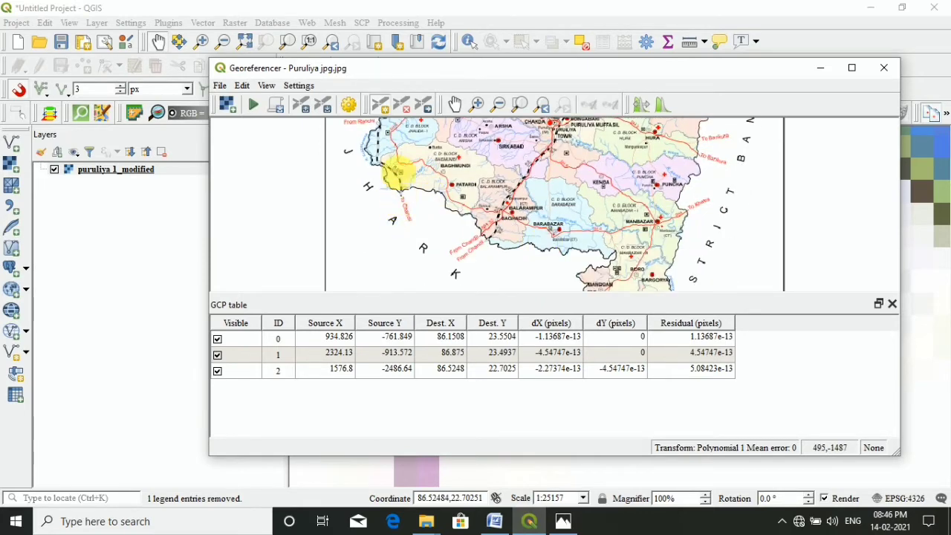
{"action": "scroll", "coordinate": [394, 172], "scroll_direction": "down", "scroll_amount": 1}
{"action": "scroll", "coordinate": [387, 164], "scroll_direction": "up", "scroll_amount": 2}
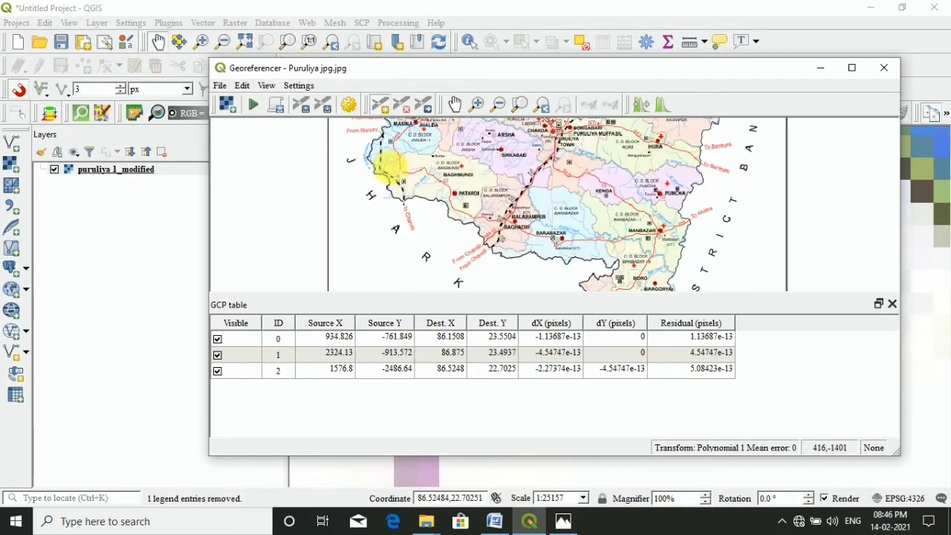
Place a control point on Bagmundi block's southern boundary, just west of the railway crossing, taking its coordinates from the map canvas
{"action": "scroll", "coordinate": [392, 191], "scroll_direction": "up", "scroll_amount": 1}
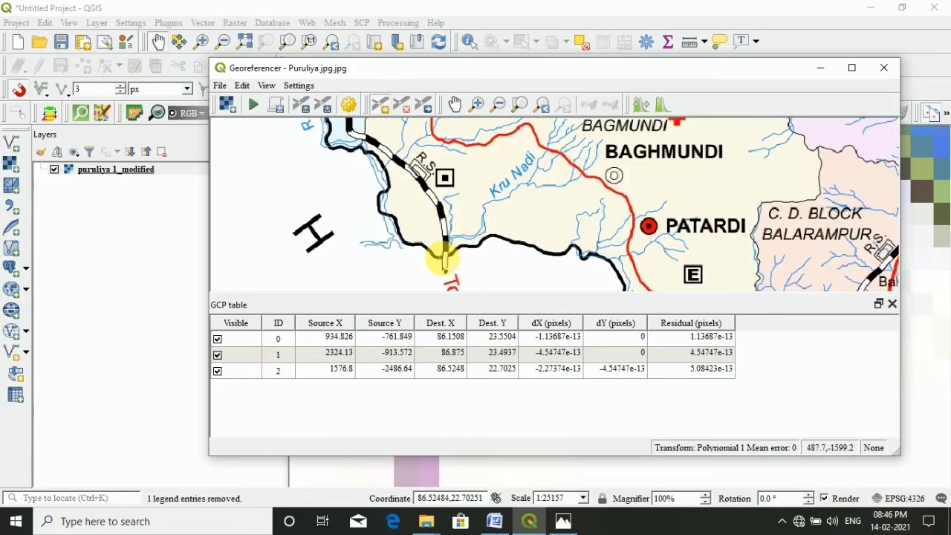
{"action": "scroll", "coordinate": [443, 257], "scroll_direction": "up", "scroll_amount": 1}
{"action": "scroll", "coordinate": [441, 255], "scroll_direction": "down", "scroll_amount": 2}
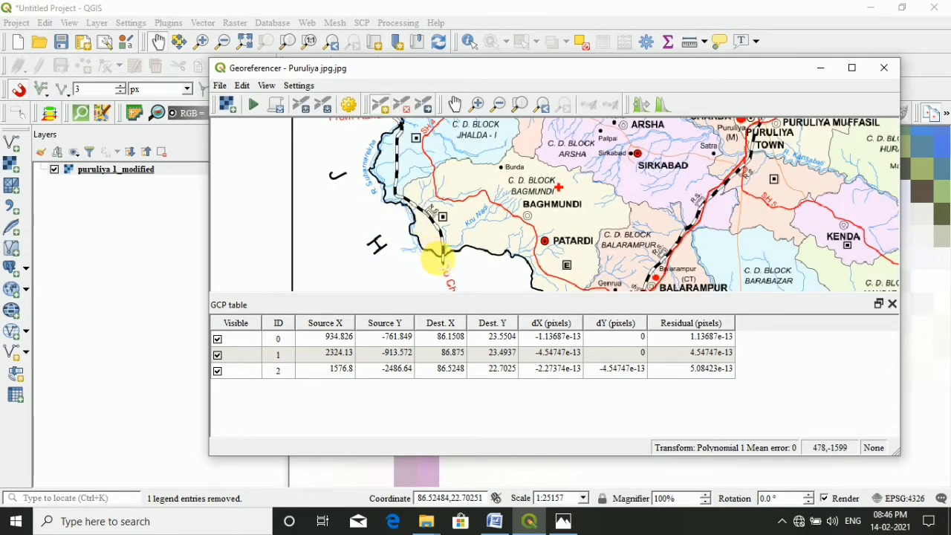
{"action": "scroll", "coordinate": [439, 256], "scroll_direction": "up", "scroll_amount": 2}
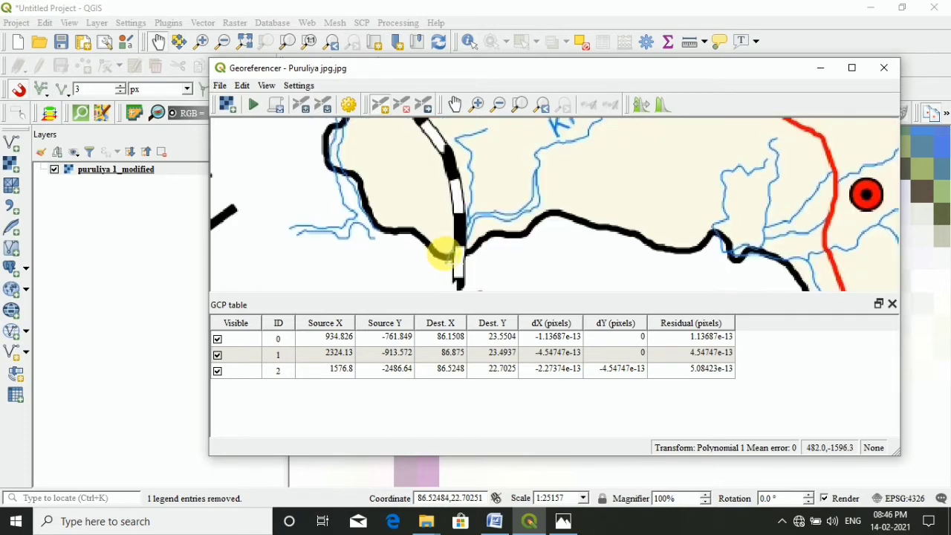
{"action": "left_click", "coordinate": [442, 257]}
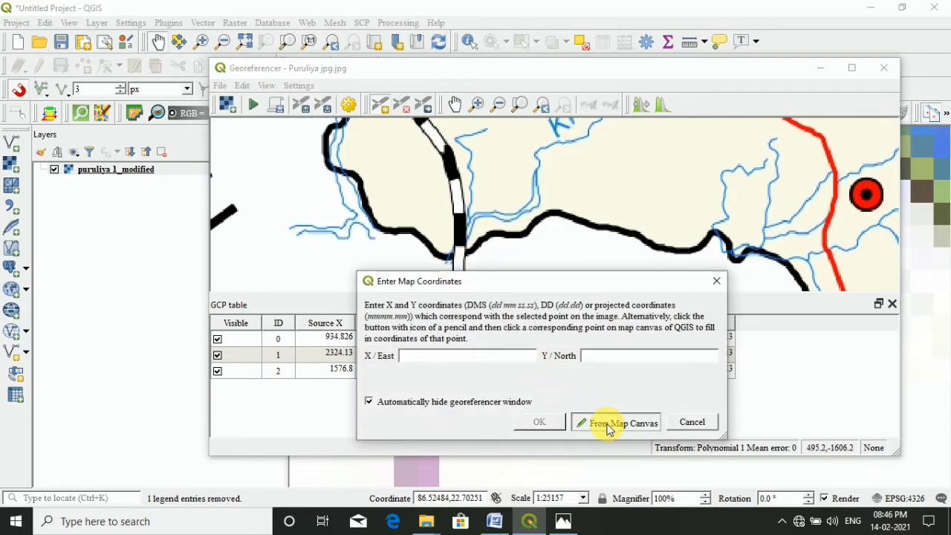
{"action": "left_click", "coordinate": [589, 418]}
Match the pending control point to the same spot on Baghmundi block's south-western boundary in the georeferenced map and accept its coordinates
{"action": "scroll", "coordinate": [471, 259], "scroll_direction": "down", "scroll_amount": 4}
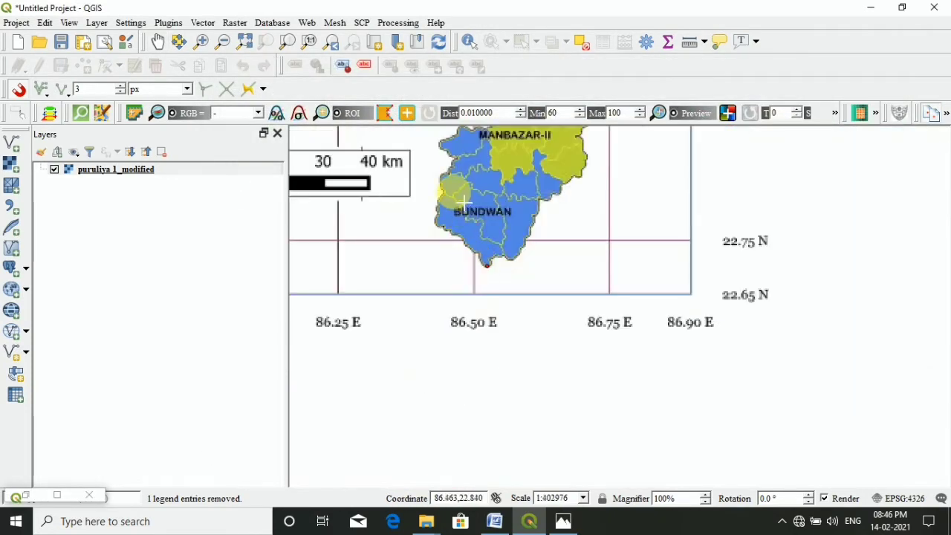
{"action": "scroll", "coordinate": [499, 315], "scroll_direction": "down", "scroll_amount": 3}
{"action": "scroll", "coordinate": [408, 165], "scroll_direction": "up", "scroll_amount": 2}
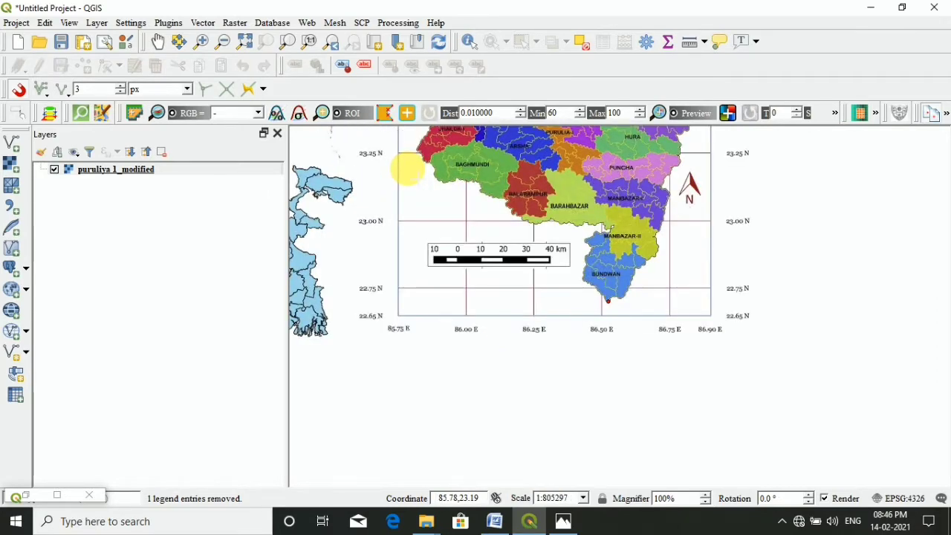
{"action": "scroll", "coordinate": [421, 171], "scroll_direction": "up", "scroll_amount": 2}
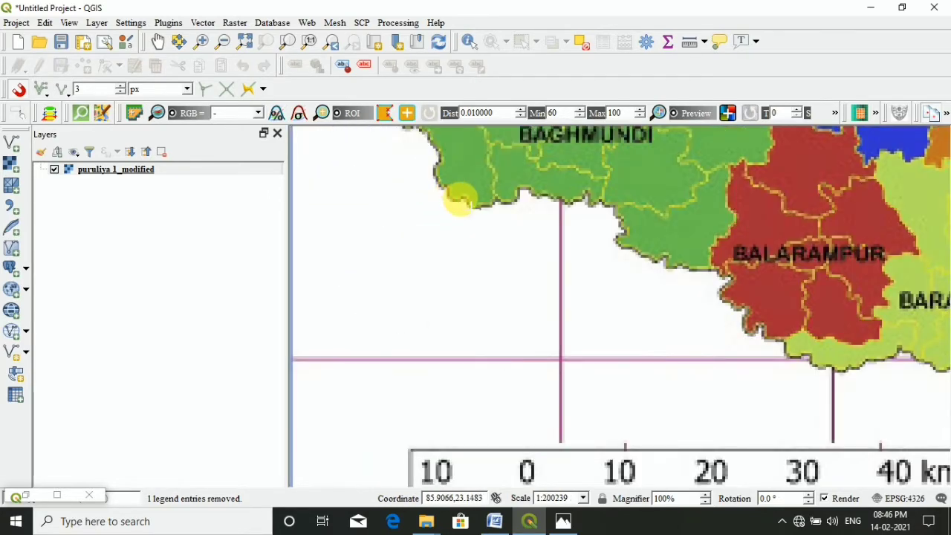
{"action": "scroll", "coordinate": [458, 199], "scroll_direction": "up", "scroll_amount": 2}
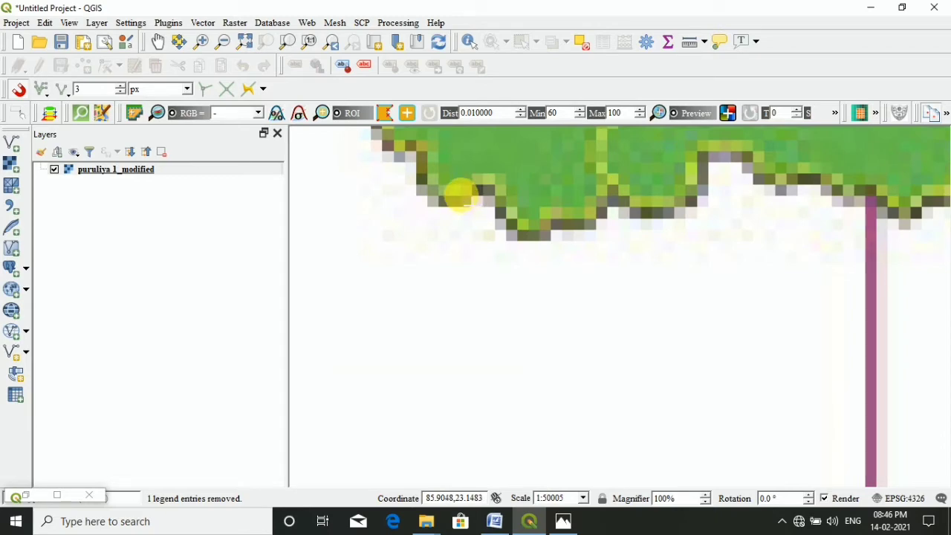
{"action": "left_click", "coordinate": [458, 195]}
{"action": "left_click", "coordinate": [529, 420]}
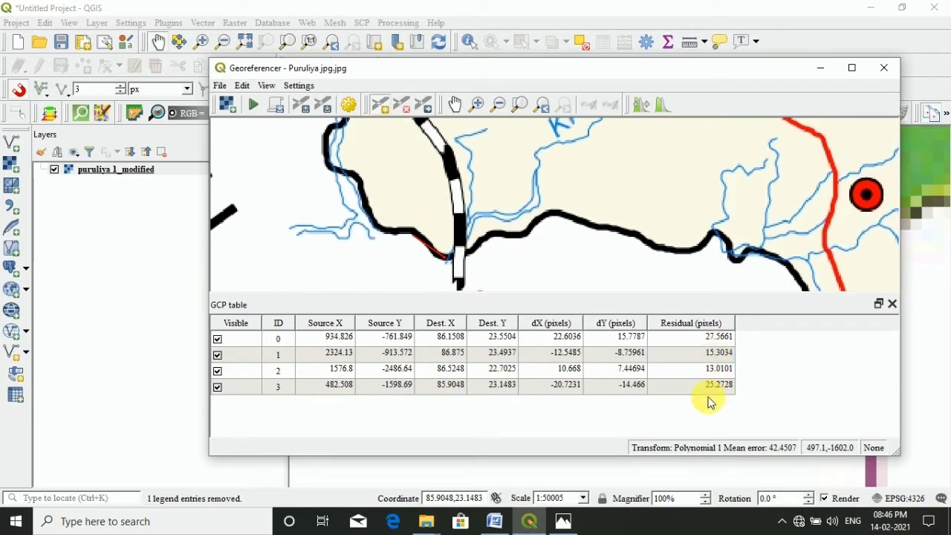
Run the georeferencing with Polynomial 1, nearest neighbour resampling and EPSG:4326, outputting Puruliya jpg_modified.tif and loading it in QGIS
{"action": "left_click", "coordinate": [349, 108]}
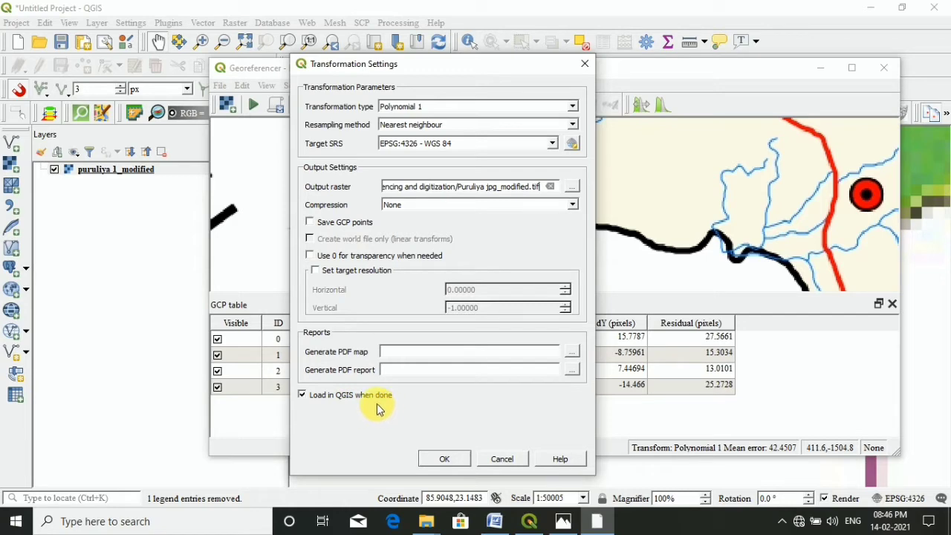
{"action": "left_click", "coordinate": [443, 461]}
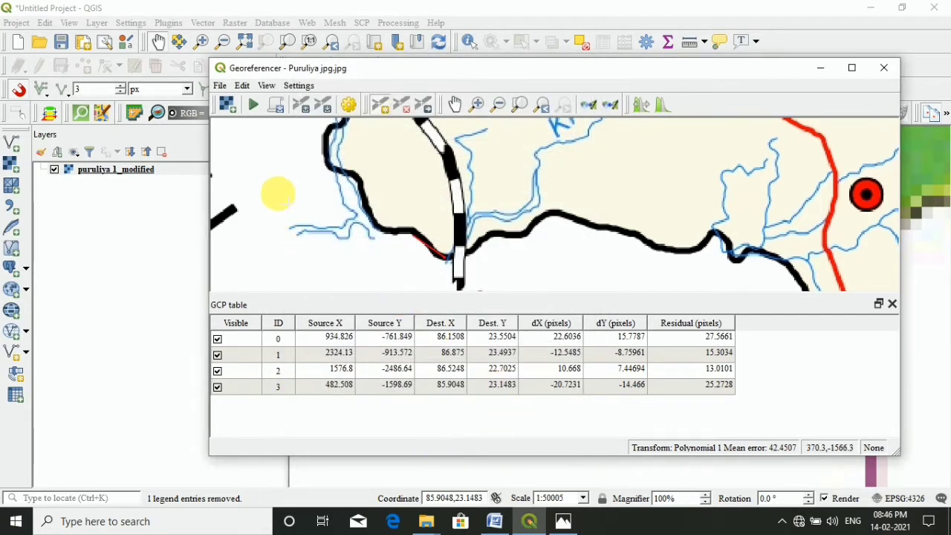
{"action": "left_click", "coordinate": [253, 109]}
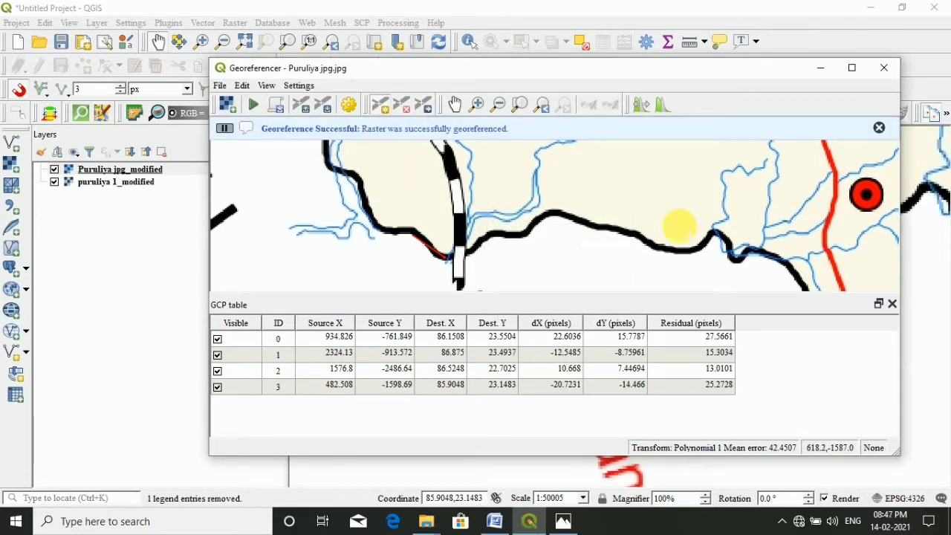
Close the Georeferencer without saving the GCP points and bring both full raster maps into view
{"action": "left_click", "coordinate": [885, 69]}
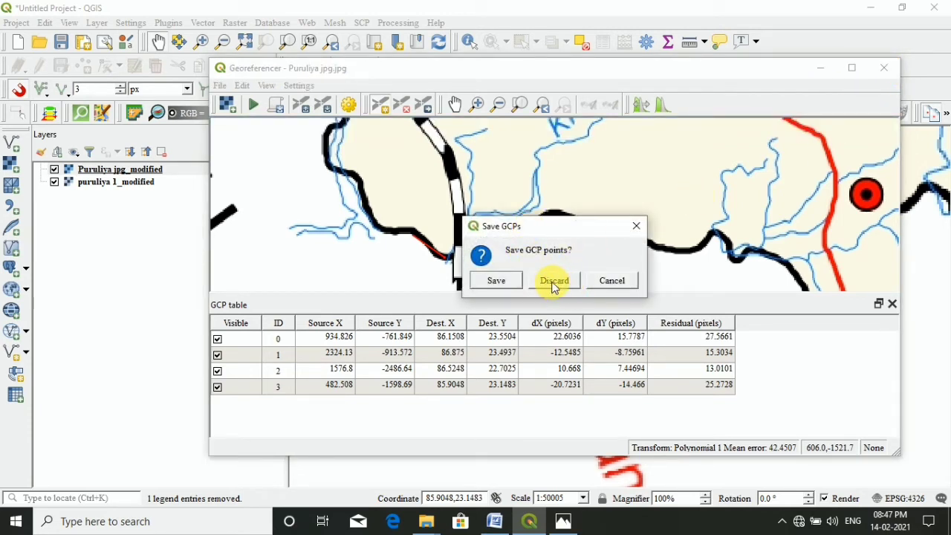
{"action": "left_click", "coordinate": [555, 281]}
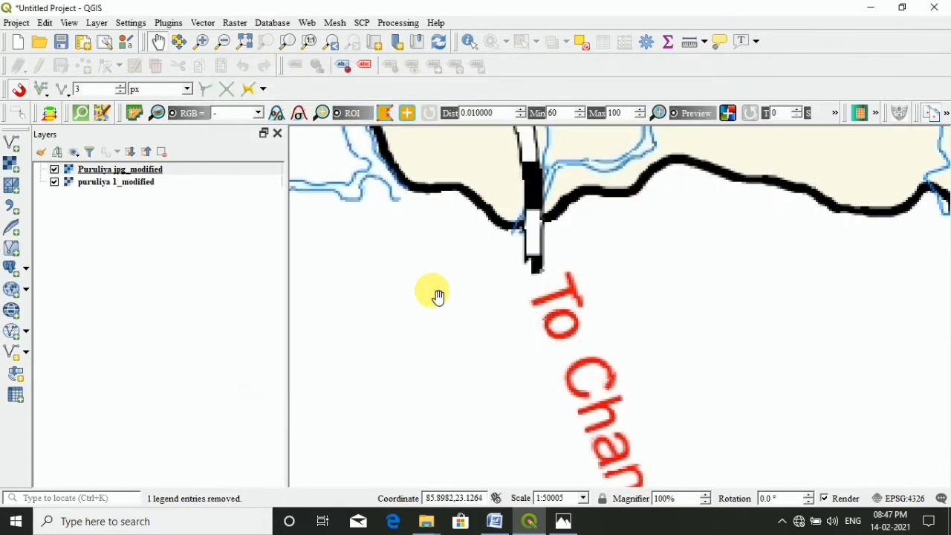
{"action": "scroll", "coordinate": [516, 314], "scroll_direction": "down", "scroll_amount": 5}
{"action": "scroll", "coordinate": [522, 318], "scroll_direction": "down", "scroll_amount": 1}
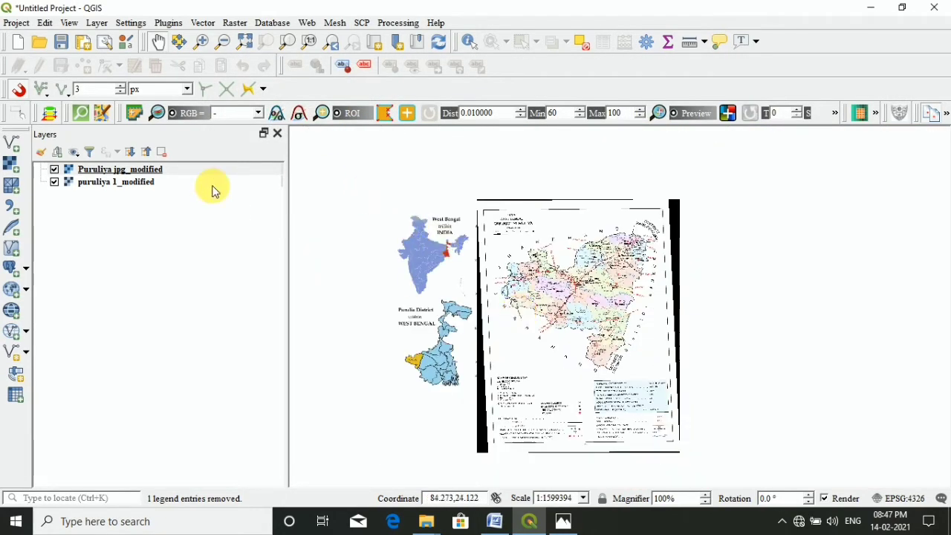
{"action": "mouse_move", "coordinate": [193, 167]}
{"action": "left_mouse_down"}
{"action": "mouse_move", "coordinate": [191, 176]}
{"action": "mouse_move", "coordinate": [334, 205]}
{"action": "mouse_move", "coordinate": [171, 187]}
{"action": "mouse_move", "coordinate": [305, 195]}
{"action": "mouse_move", "coordinate": [173, 171]}
{"action": "mouse_move", "coordinate": [304, 204]}
{"action": "mouse_move", "coordinate": [176, 187]}
{"action": "left_mouse_up"}
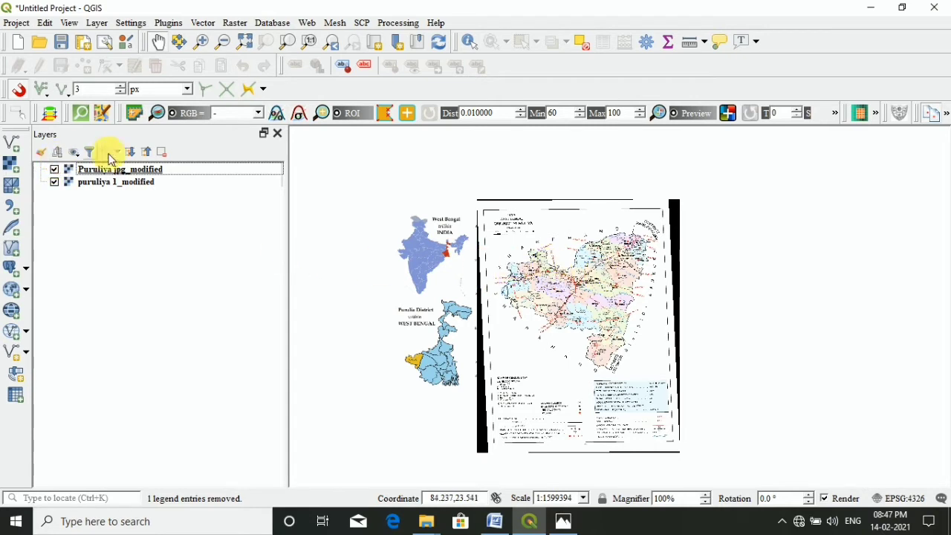
Apply a global opacity of 53.5 % to the Puruliya jpg_modified layer in its transparency properties
{"action": "left_click", "coordinate": [163, 174]}
{"action": "right_click", "coordinate": [165, 174]}
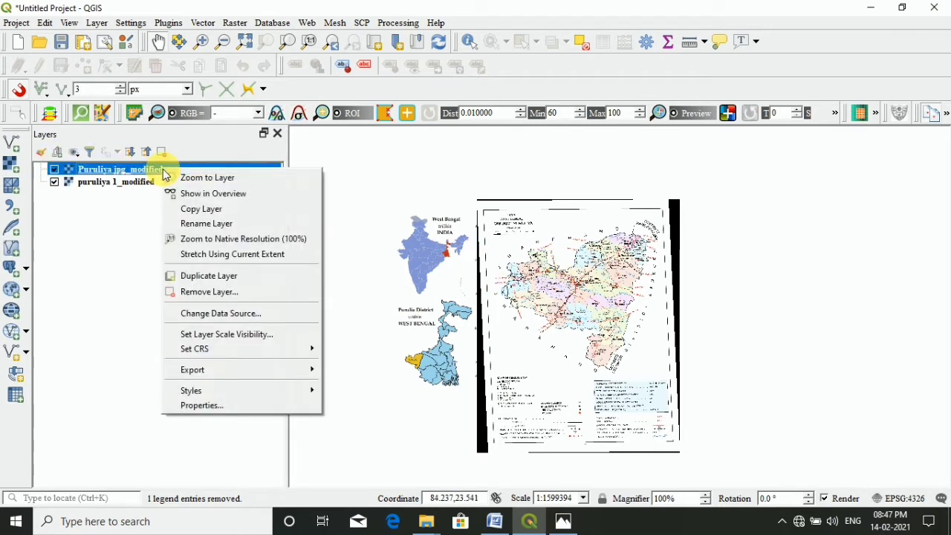
{"action": "left_click", "coordinate": [198, 407]}
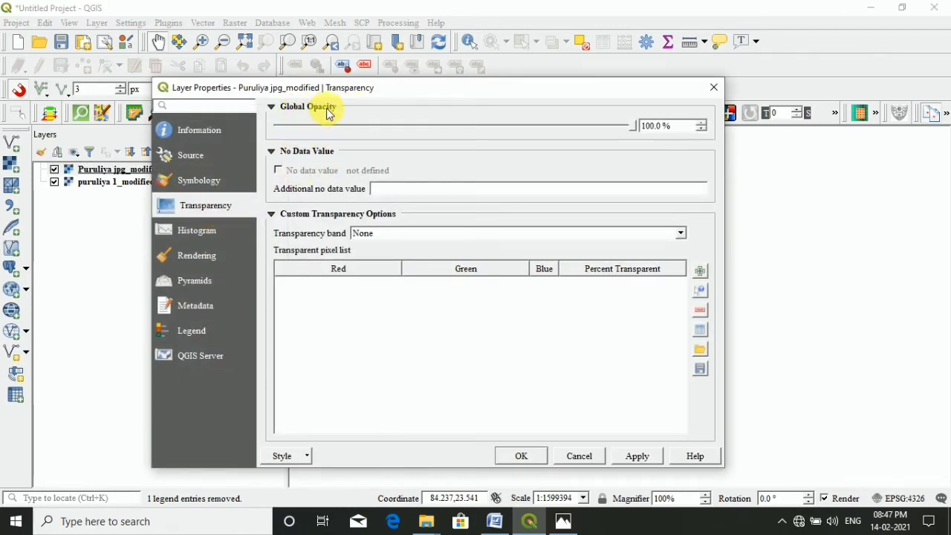
{"action": "left_click_drag", "start_coordinate": [633, 130], "coordinate": [469, 128]}
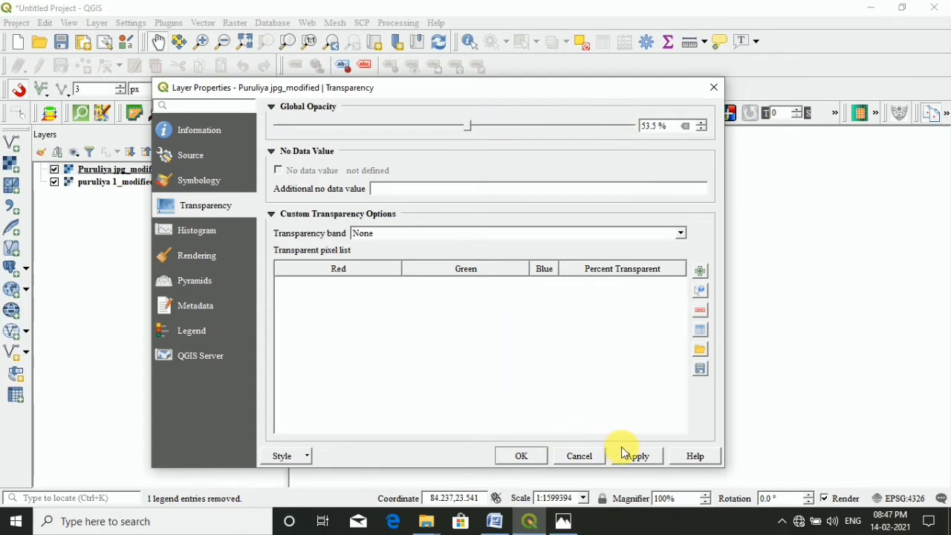
{"action": "left_click_drag", "start_coordinate": [530, 91], "coordinate": [476, 45]}
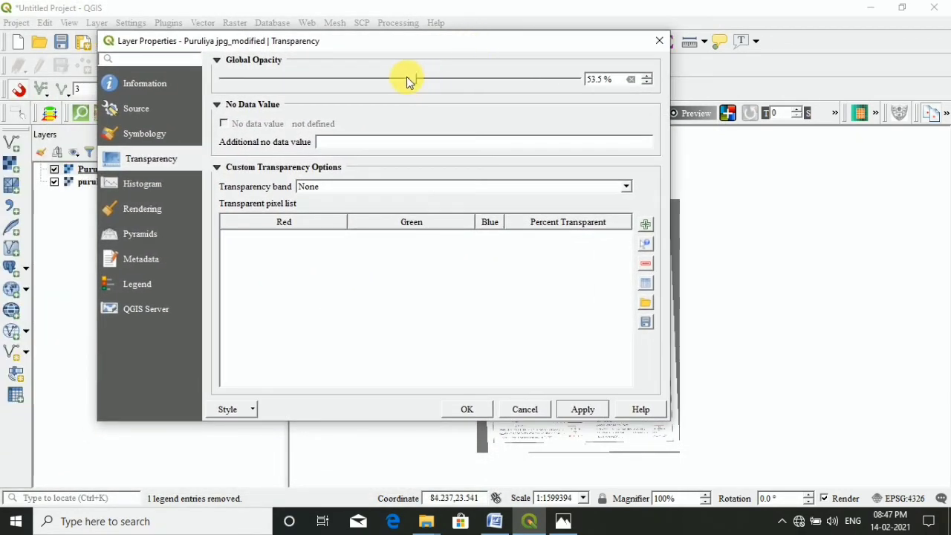
{"action": "left_click", "coordinate": [563, 418]}
Set the Puruliya jpg_modified layer's global opacity to 79.0 % and close its properties
{"action": "left_click_drag", "start_coordinate": [509, 47], "coordinate": [559, 33]}
{"action": "left_click_drag", "start_coordinate": [486, 66], "coordinate": [551, 65]}
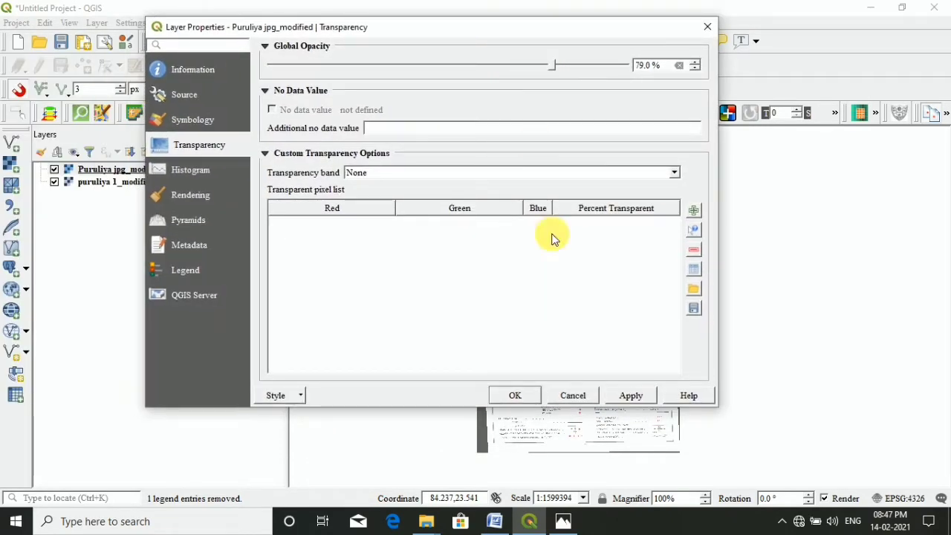
{"action": "left_click", "coordinate": [631, 394]}
{"action": "left_click_drag", "start_coordinate": [519, 31], "coordinate": [477, 45]}
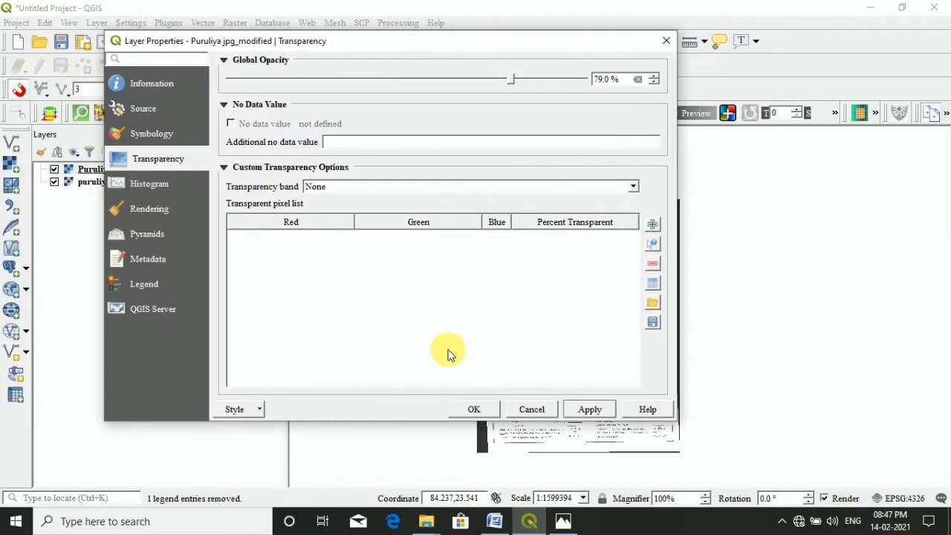
{"action": "left_click", "coordinate": [475, 410]}
Examine how the semi-transparent Puruliya jpg_modified map overlays the block colours of puruliya 1_modified
{"action": "scroll", "coordinate": [605, 307], "scroll_direction": "up", "scroll_amount": 2}
{"action": "scroll", "coordinate": [607, 309], "scroll_direction": "down", "scroll_amount": 1}
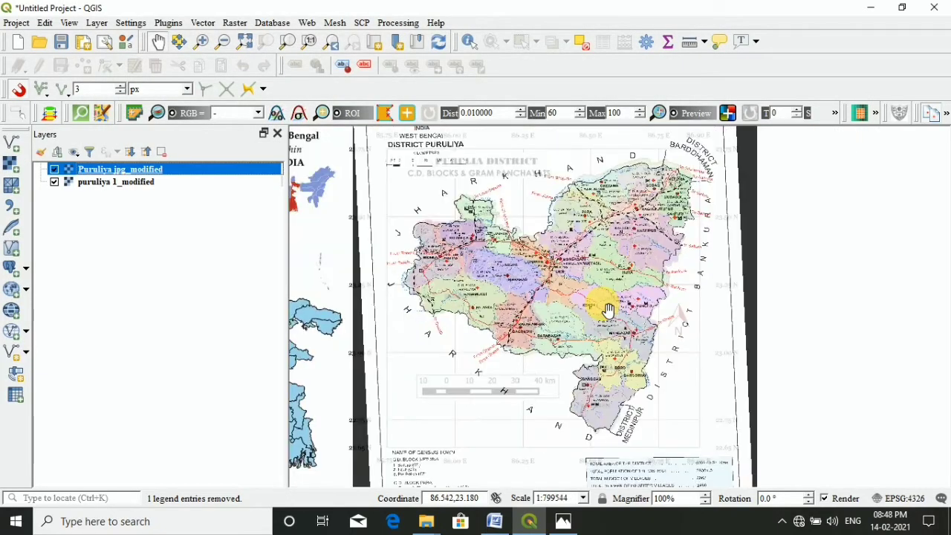
{"action": "scroll", "coordinate": [609, 310], "scroll_direction": "up", "scroll_amount": 1}
{"action": "scroll", "coordinate": [609, 310], "scroll_direction": "down", "scroll_amount": 1}
{"action": "scroll", "coordinate": [609, 310], "scroll_direction": "up", "scroll_amount": 1}
{"action": "scroll", "coordinate": [608, 309], "scroll_direction": "down", "scroll_amount": 1}
{"action": "scroll", "coordinate": [609, 310], "scroll_direction": "up", "scroll_amount": 1}
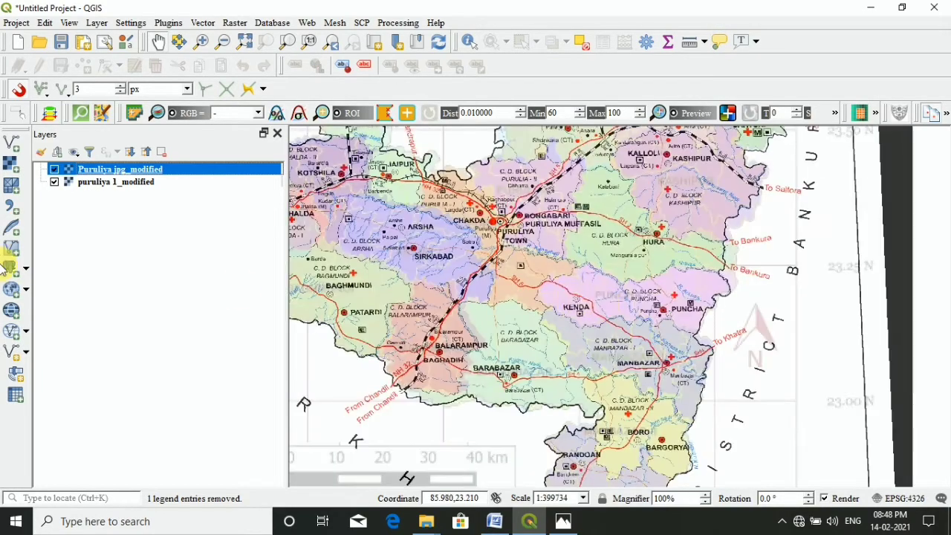
Hide the puruliya 1_modified layer to view the newly georeferenced map alone, and show it again
{"action": "left_click", "coordinate": [54, 182]}
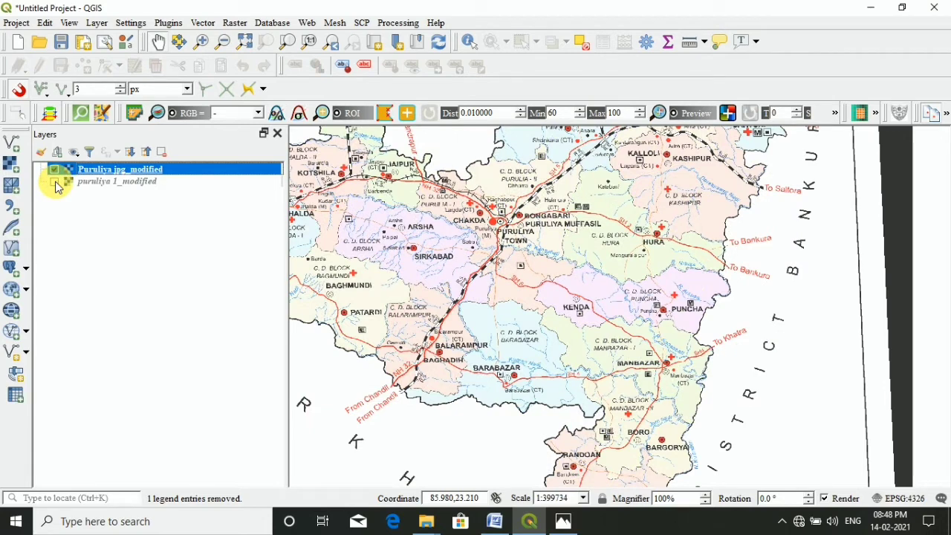
{"action": "scroll", "coordinate": [416, 245], "scroll_direction": "down", "scroll_amount": 1}
{"action": "scroll", "coordinate": [422, 249], "scroll_direction": "up", "scroll_amount": 1}
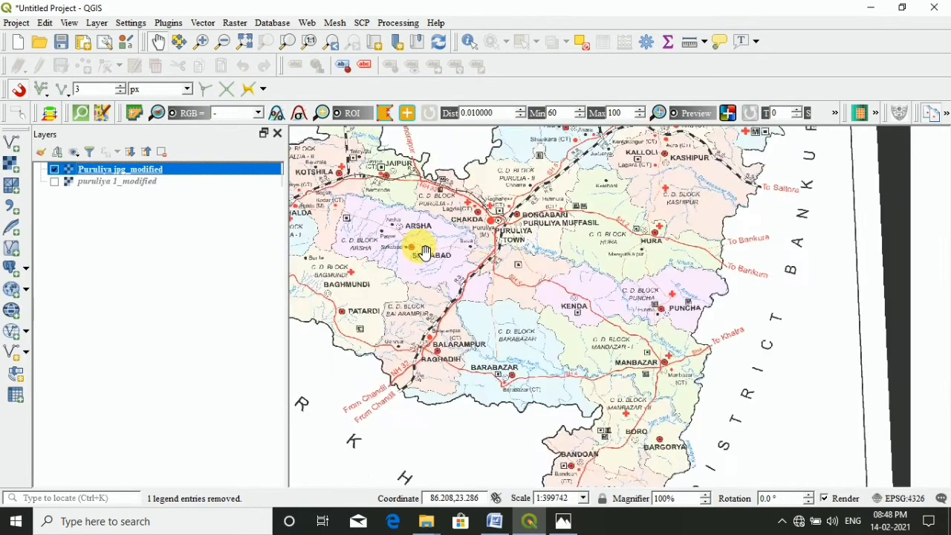
{"action": "left_click", "coordinate": [53, 182]}
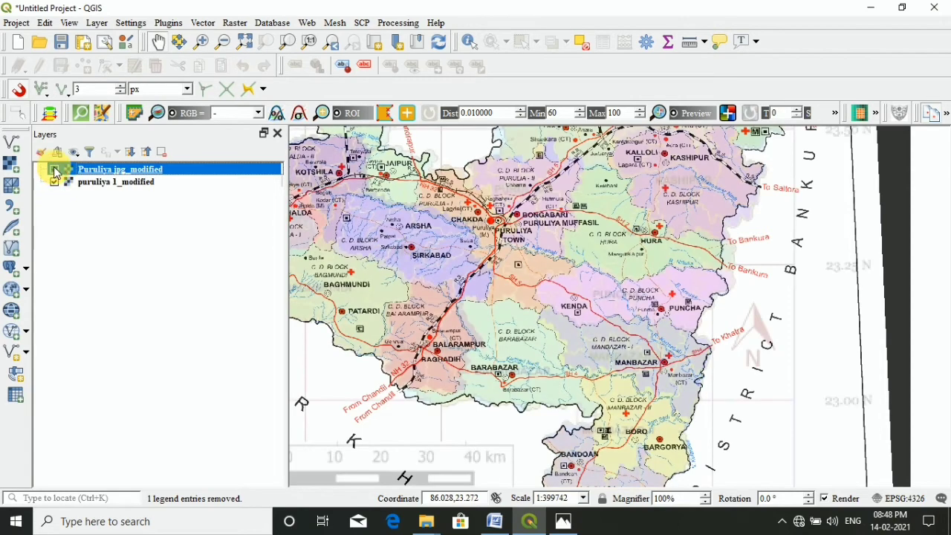
Hide the Puruliya jpg_modified layer to view the reference block map alone, and show it again
{"action": "left_click", "coordinate": [53, 169]}
{"action": "scroll", "coordinate": [655, 366], "scroll_direction": "down", "scroll_amount": 1}
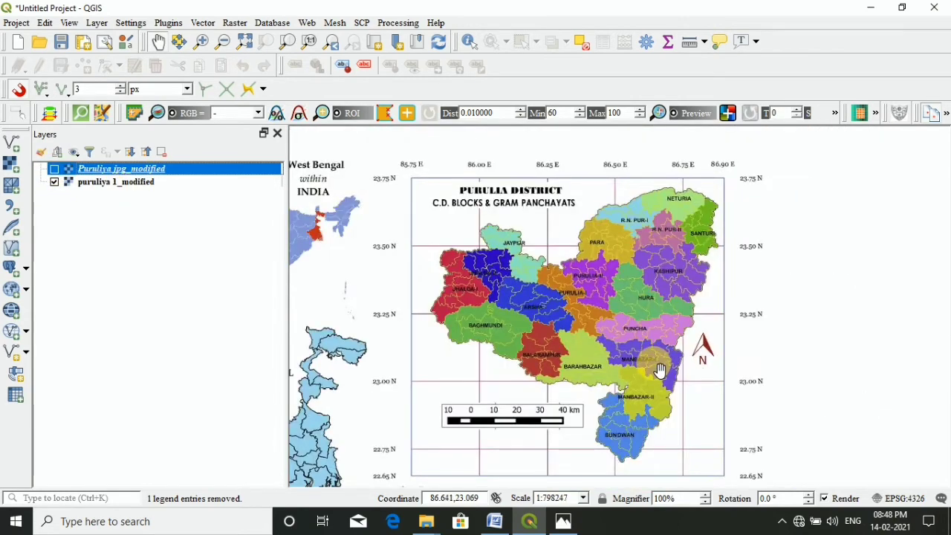
{"action": "scroll", "coordinate": [660, 369], "scroll_direction": "up", "scroll_amount": 1}
{"action": "scroll", "coordinate": [654, 364], "scroll_direction": "down", "scroll_amount": 1}
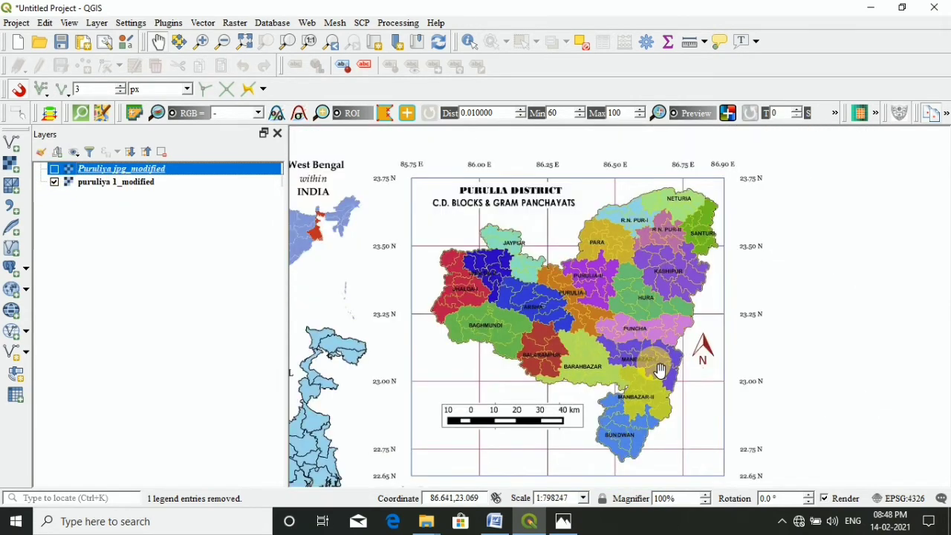
{"action": "left_click", "coordinate": [53, 170]}
Inspect how closely the southern block boundaries around Barabazar and Bundwan align between the two overlaid maps
{"action": "scroll", "coordinate": [642, 412], "scroll_direction": "up", "scroll_amount": 1}
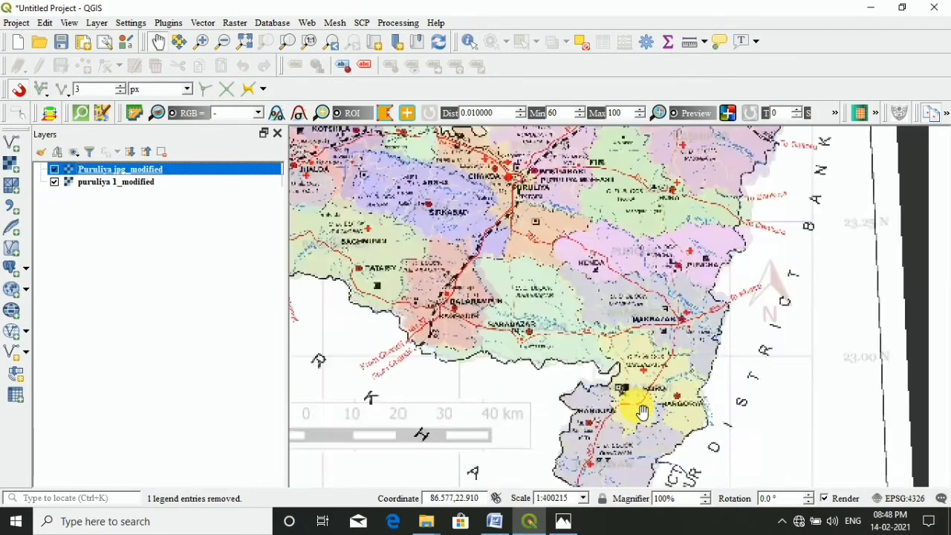
{"action": "scroll", "coordinate": [636, 393], "scroll_direction": "up", "scroll_amount": 1}
{"action": "scroll", "coordinate": [520, 378], "scroll_direction": "down", "scroll_amount": 1}
{"action": "scroll", "coordinate": [501, 374], "scroll_direction": "up", "scroll_amount": 1}
{"action": "scroll", "coordinate": [724, 359], "scroll_direction": "up", "scroll_amount": 1}
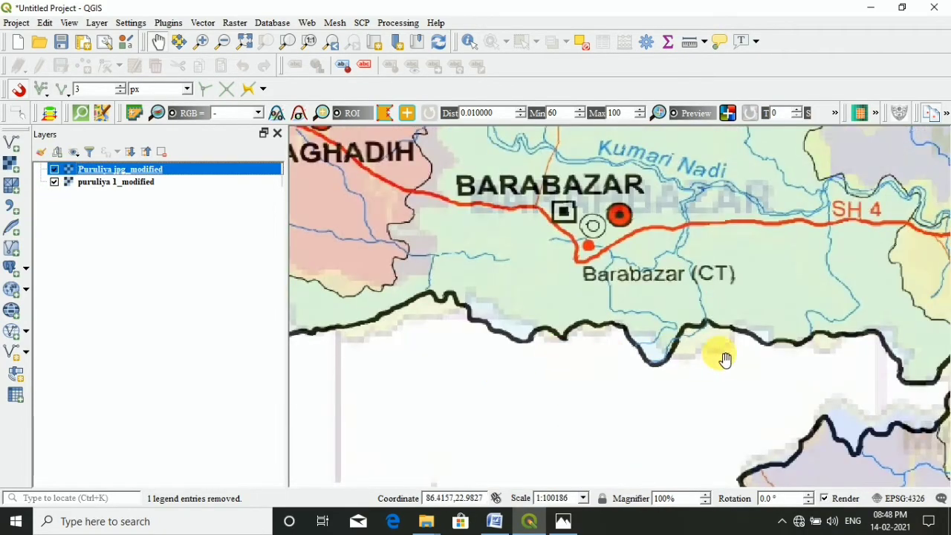
{"action": "scroll", "coordinate": [736, 357], "scroll_direction": "down", "scroll_amount": 2}
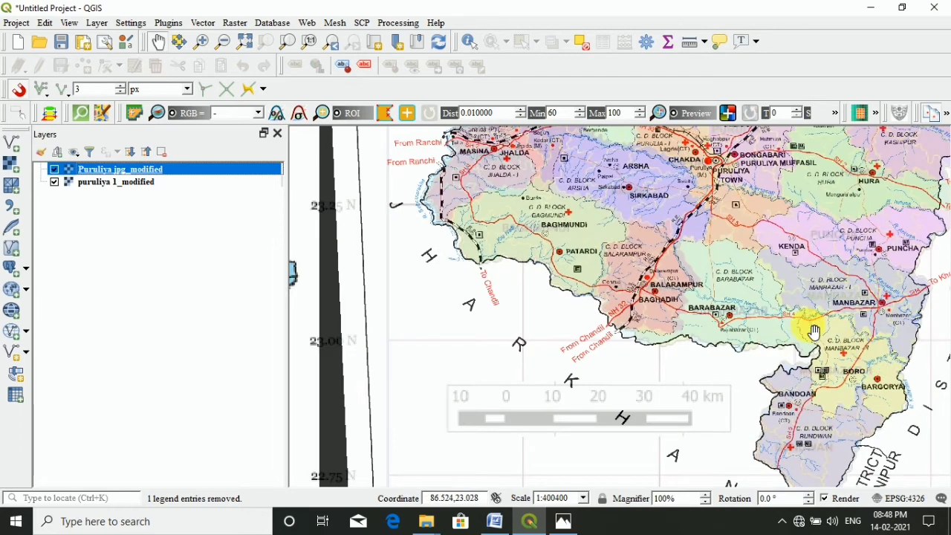
{"action": "scroll", "coordinate": [814, 332], "scroll_direction": "down", "scroll_amount": 1}
{"action": "left_click_drag", "start_coordinate": [745, 269], "coordinate": [632, 298]}
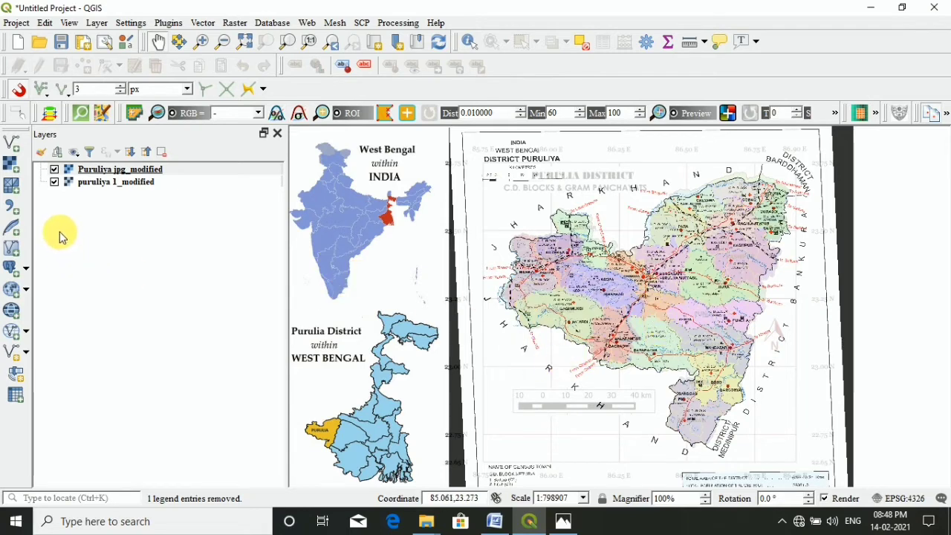
Compare the maps by switching puruliya 1_modified off and on, and leave the Puruliya jpg_modified layer hidden
{"action": "left_click", "coordinate": [54, 182]}
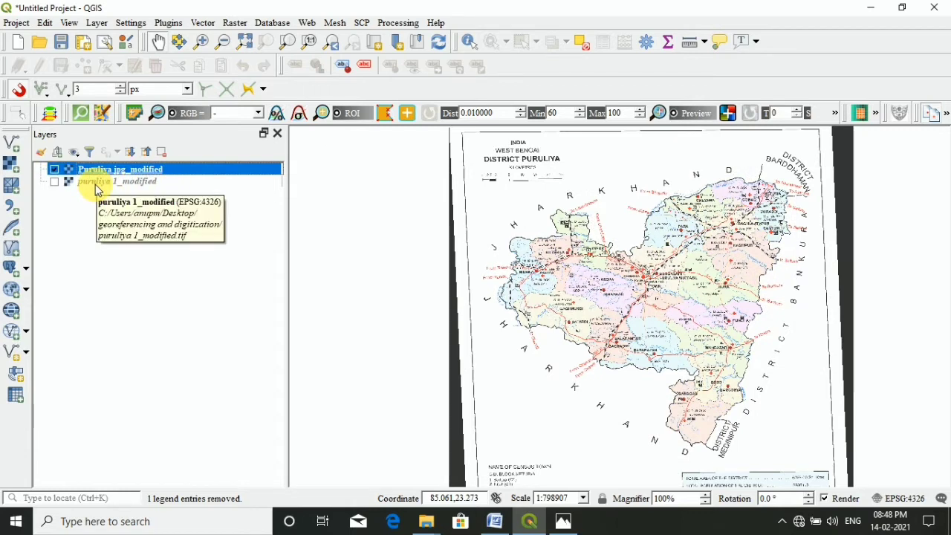
{"action": "left_click", "coordinate": [55, 182]}
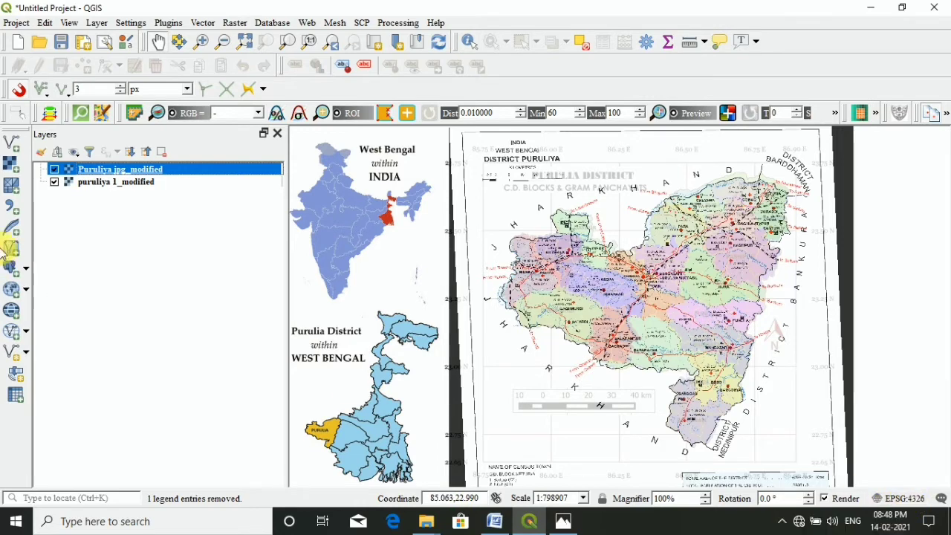
{"action": "left_click", "coordinate": [54, 170]}
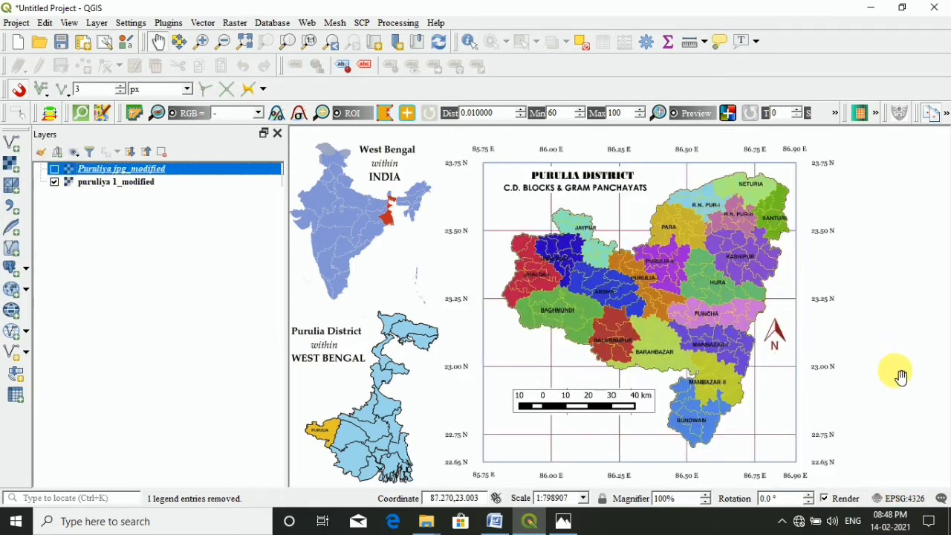
{"action": "left_click", "coordinate": [54, 182]}
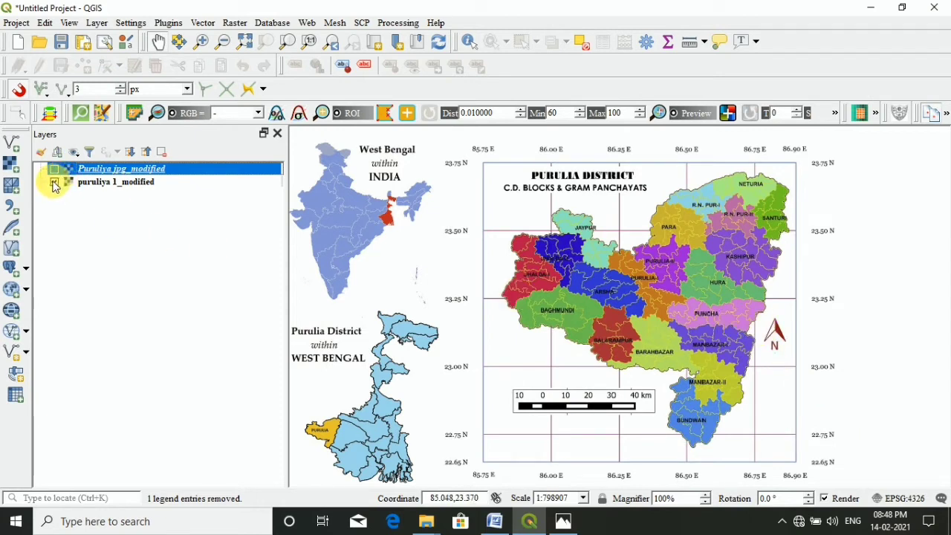
{"action": "left_click", "coordinate": [55, 182]}
{"action": "left_click", "coordinate": [93, 188]}
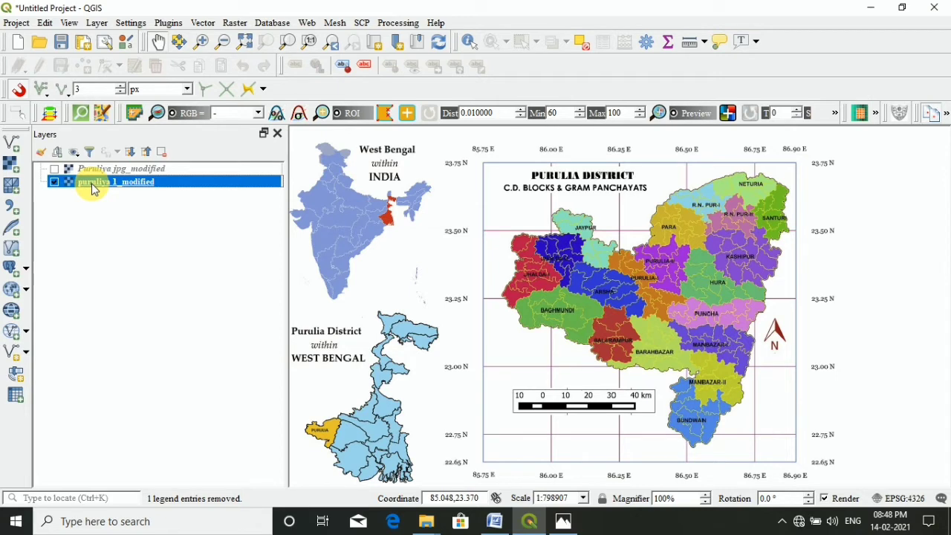
{"action": "right_click", "coordinate": [93, 188]}
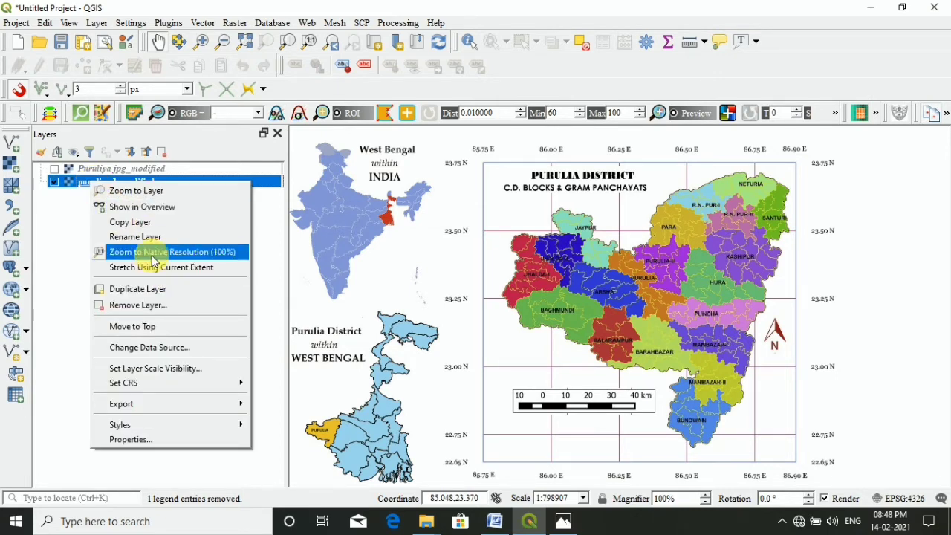
{"action": "left_click", "coordinate": [61, 223]}
Show the Puruliya jpg_modified layer, then hide the puruliya 1_modified layer and remove it from the project
{"action": "left_click", "coordinate": [54, 169]}
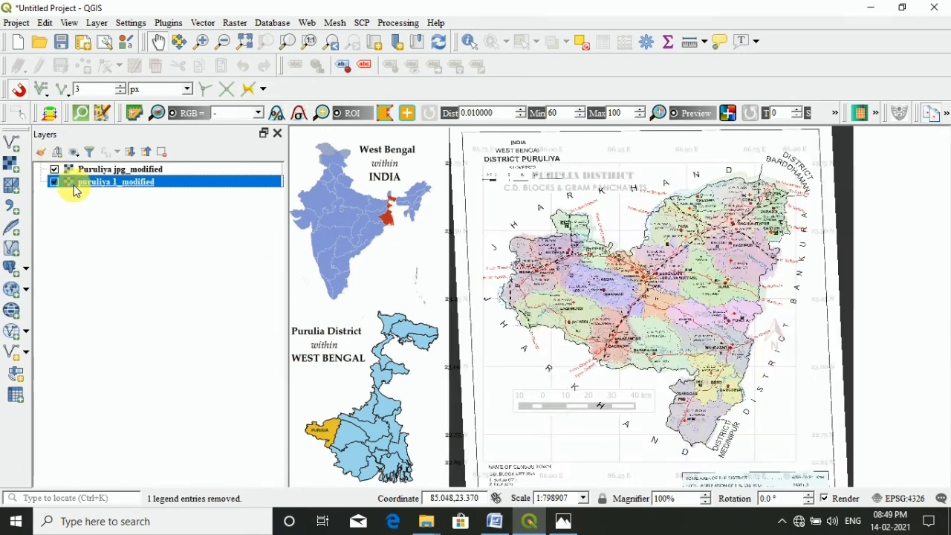
{"action": "left_click", "coordinate": [55, 181]}
{"action": "left_click", "coordinate": [102, 183]}
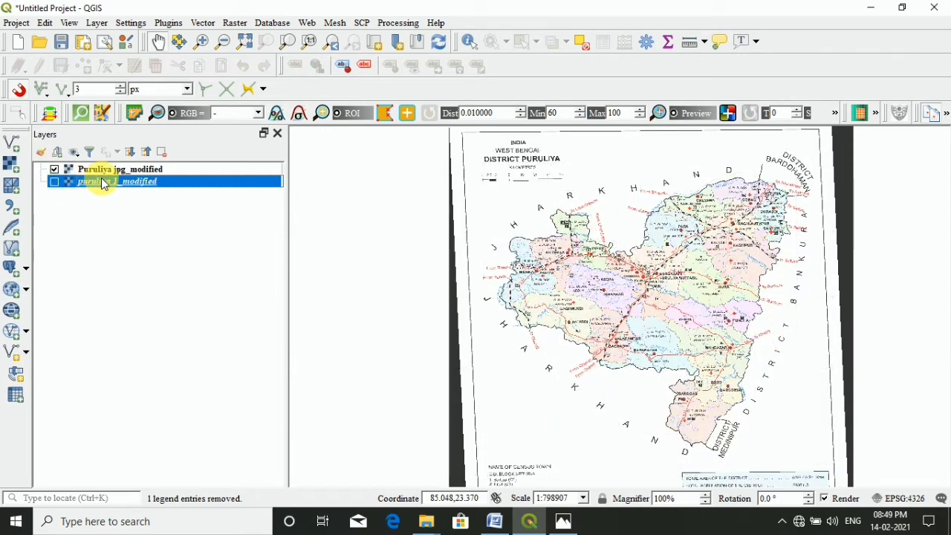
{"action": "right_click", "coordinate": [102, 183]}
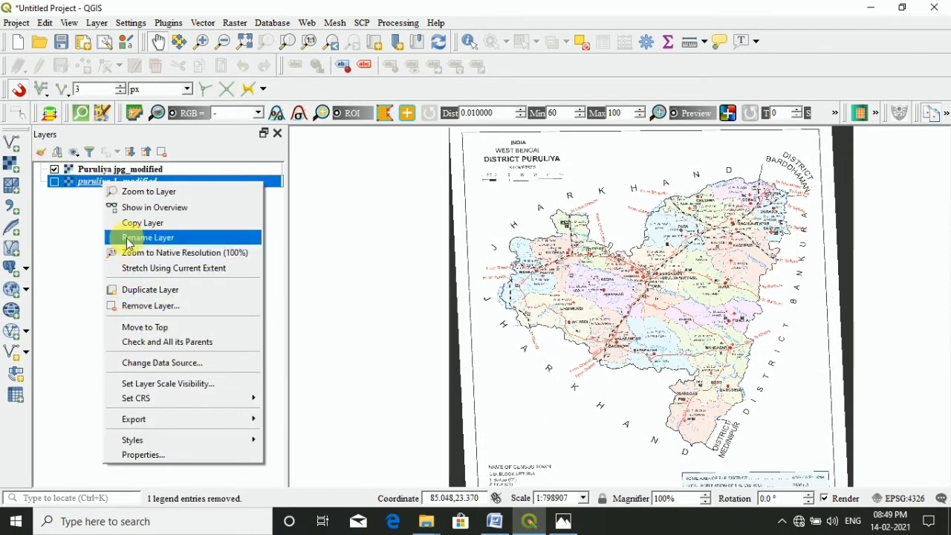
{"action": "left_click", "coordinate": [154, 307]}
{"action": "left_click", "coordinate": [439, 274]}
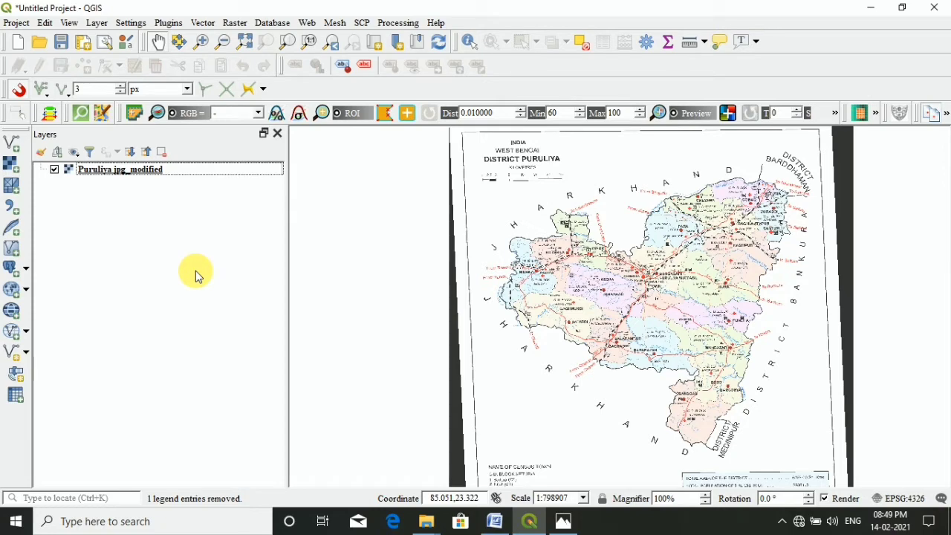
Set up a new shapefile layer with the file name Puruliya_project, Polygon geometry and the EPSG:4326 - WGS 84 coordinate system
{"action": "left_click", "coordinate": [97, 23]}
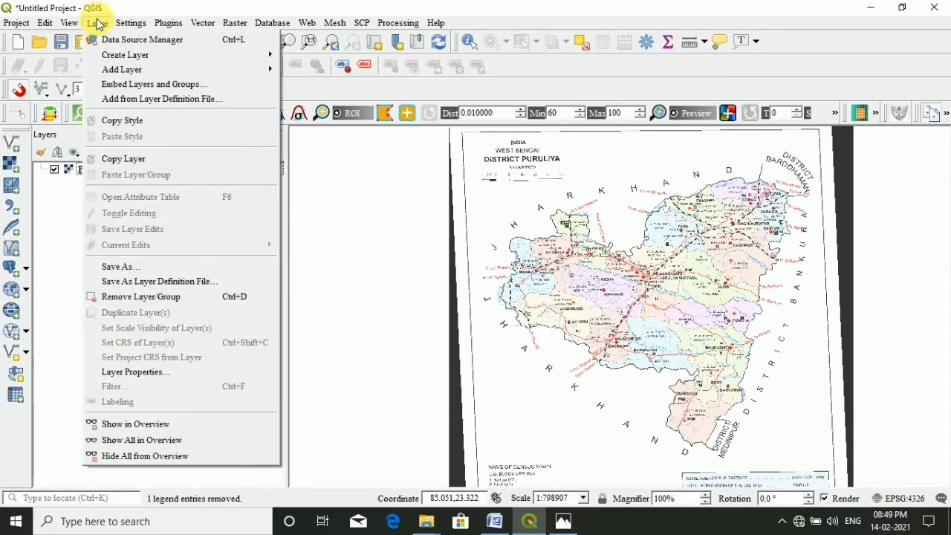
{"action": "mouse_move", "coordinate": [122, 58]}
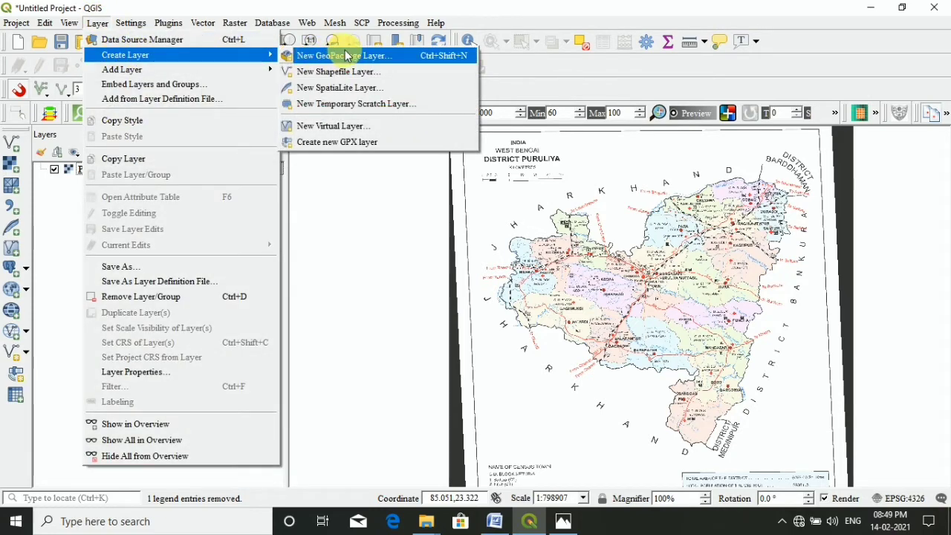
{"action": "left_click", "coordinate": [352, 75]}
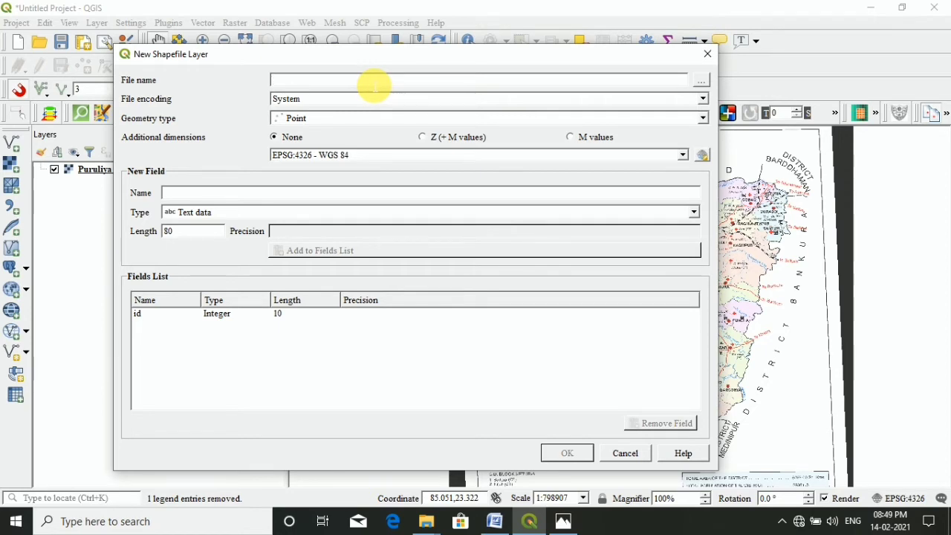
{"action": "type", "text": "p"}
{"action": "key", "text": "BackSpace"}
{"action": "type", "text": "Puruliya_project"}
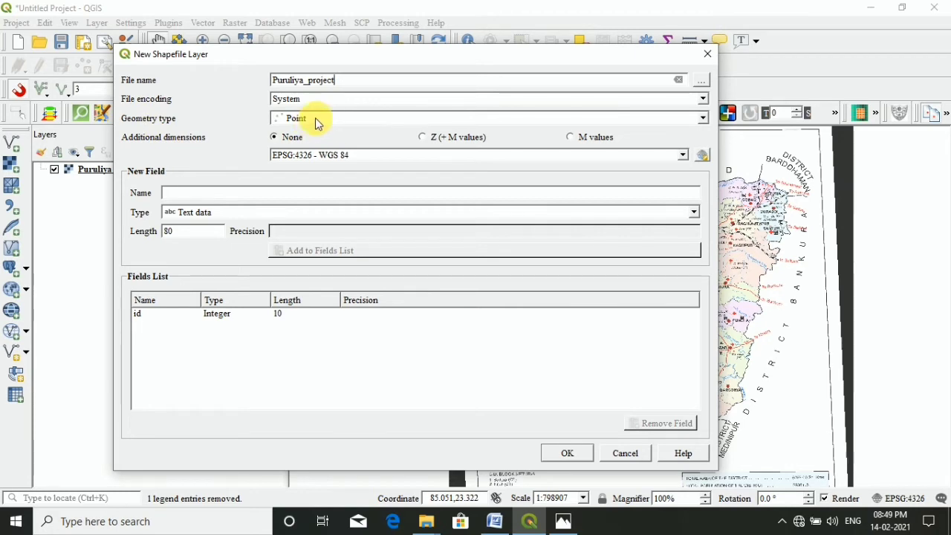
{"action": "left_click", "coordinate": [703, 118]}
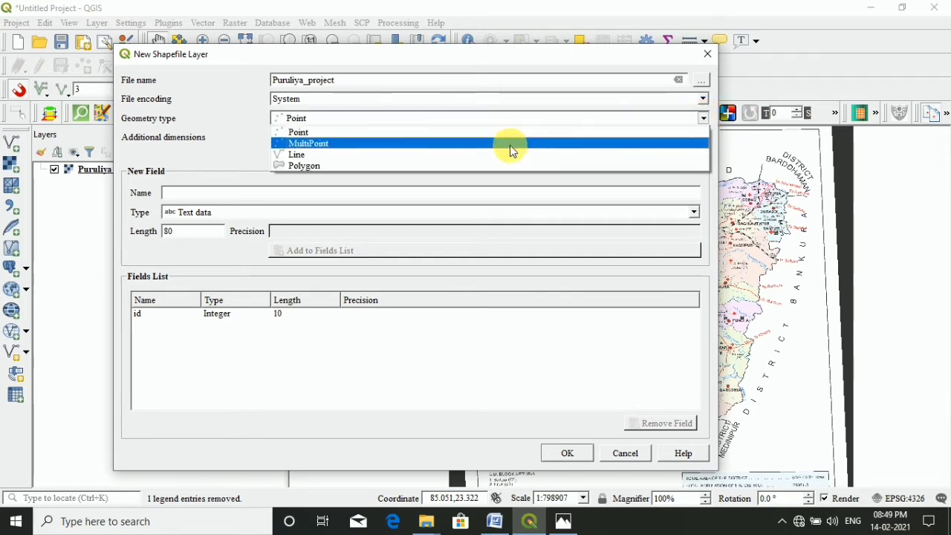
{"action": "left_click", "coordinate": [340, 165]}
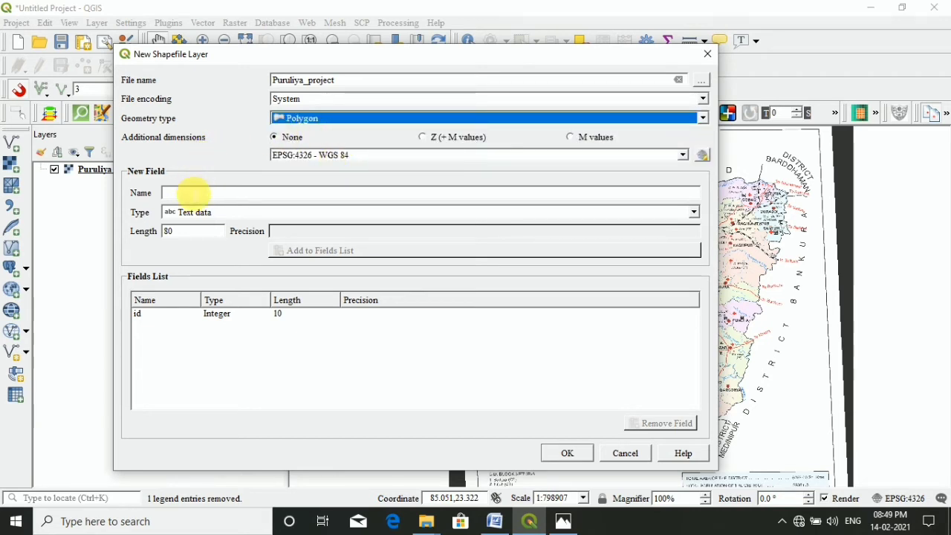
{"action": "mouse_move", "coordinate": [517, 157]}
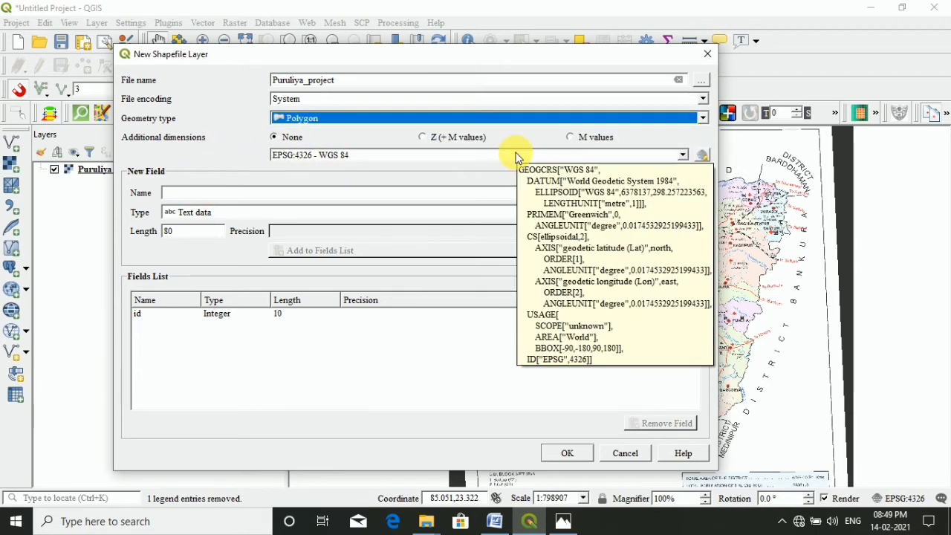
Add a text field named cd_block with length 80 to the new shapefile's fields
{"action": "left_click", "coordinate": [296, 193]}
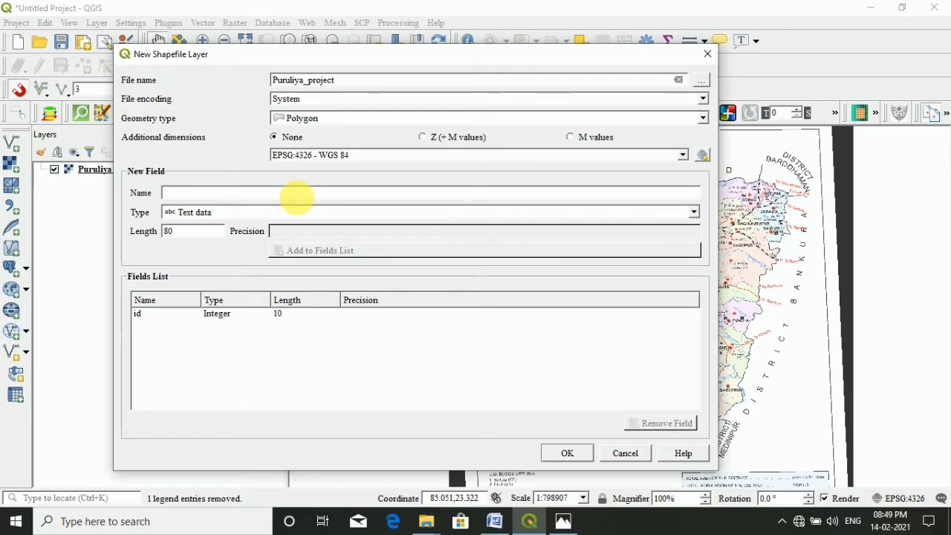
{"action": "type", "text": "cd_"}
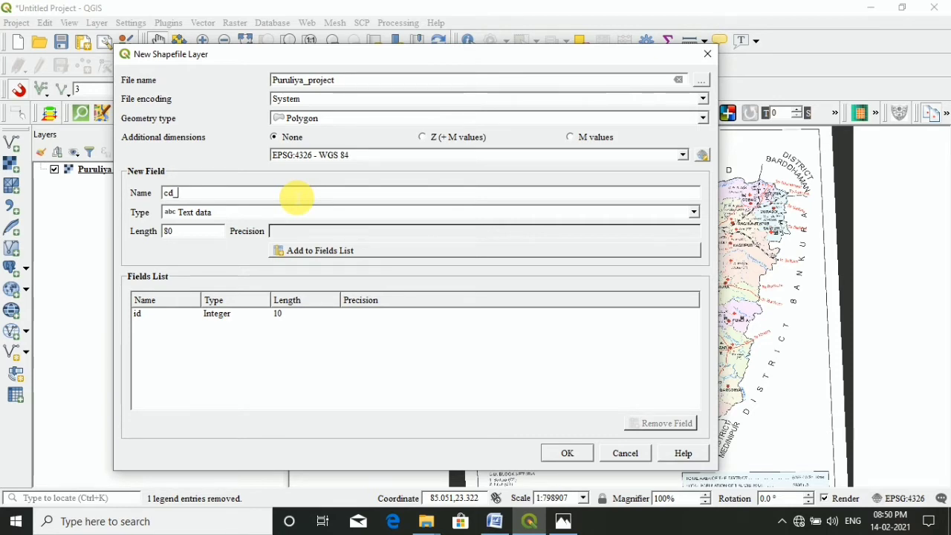
{"action": "type", "text": "blo"}
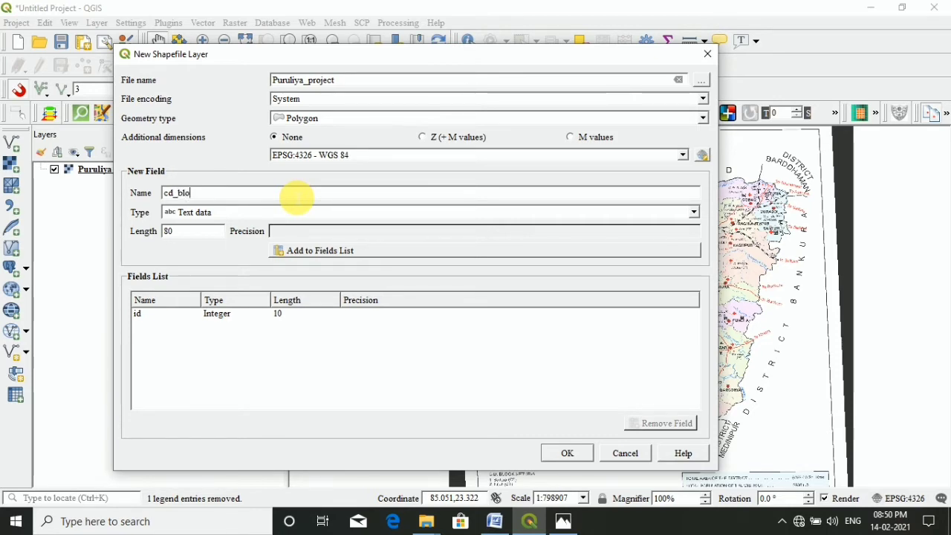
{"action": "type", "text": "ck"}
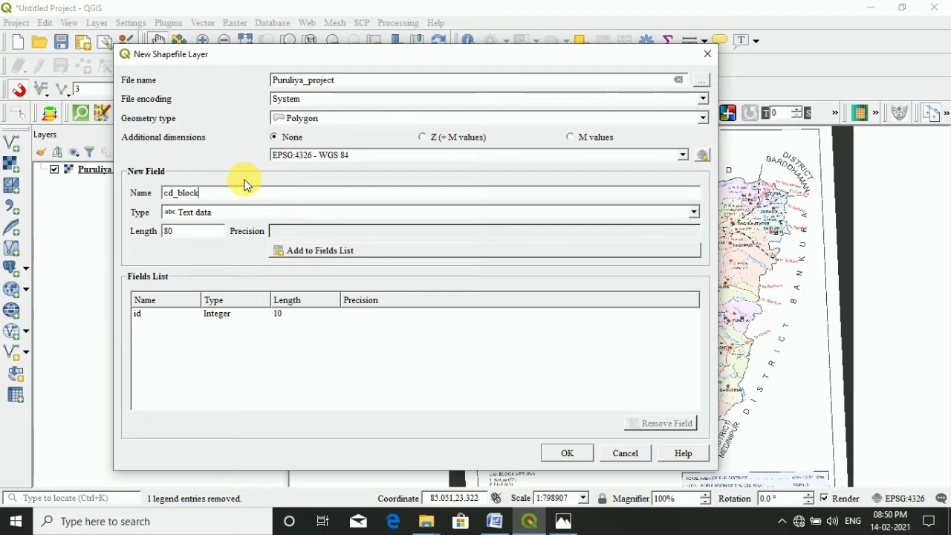
{"action": "left_click", "coordinate": [357, 254]}
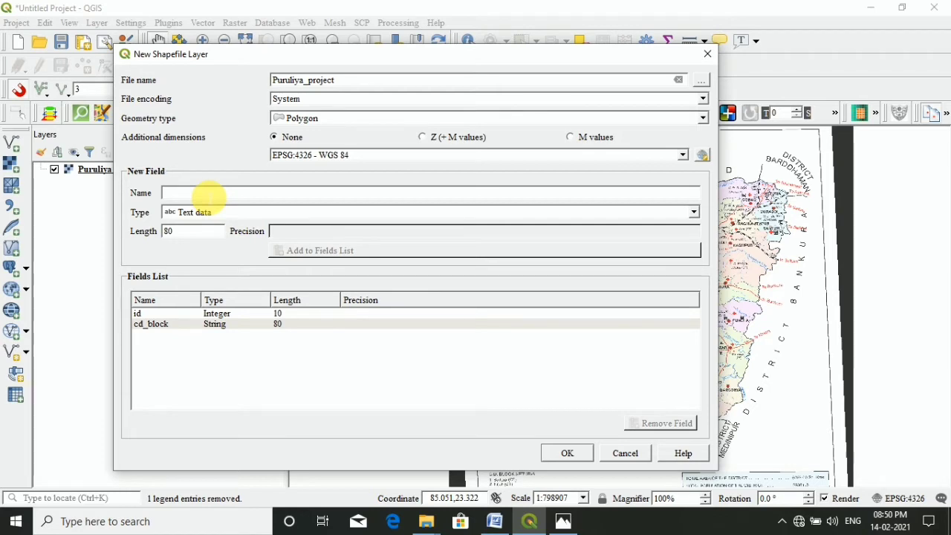
Add a whole-number field named total popu with length 10 and create the shapefile layer
{"action": "type", "text": "population"}
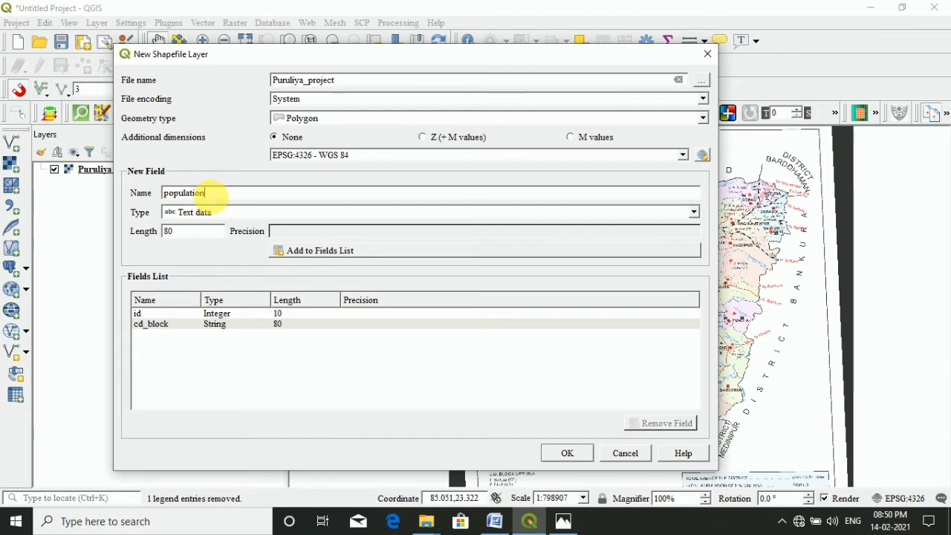
{"action": "key", "text": "BackSpace"}
{"action": "key", "text": "BackSpace"}
{"action": "key", "text": "BackSpace"}
{"action": "key", "text": "BackSpace"}
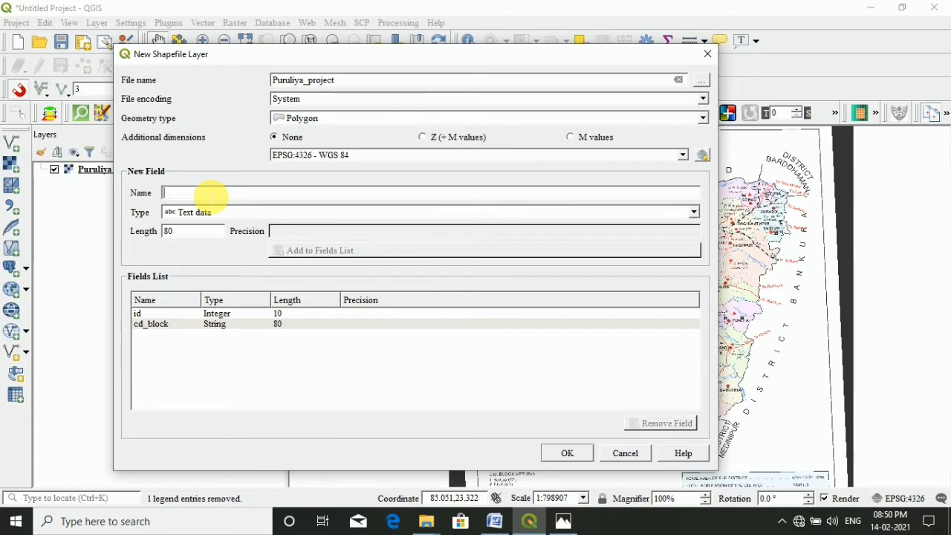
{"action": "type", "text": "total popu"}
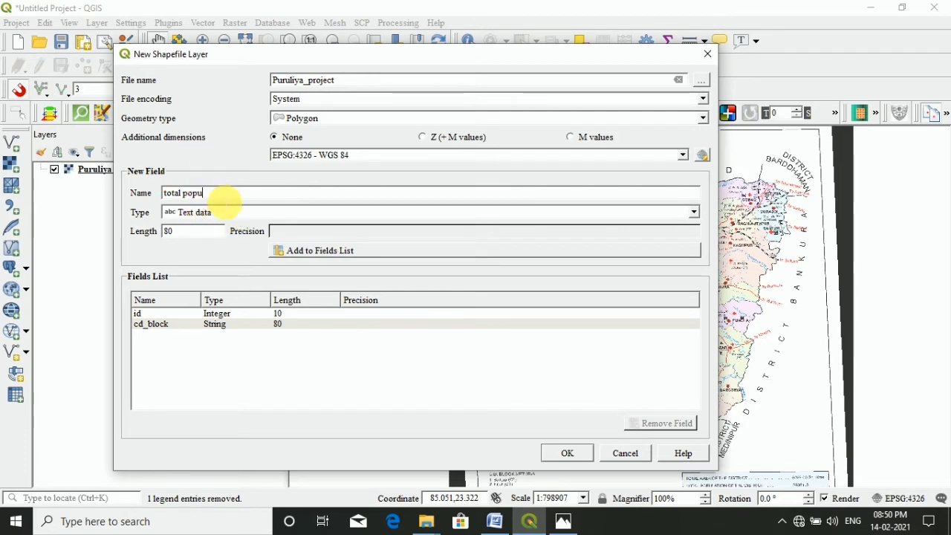
{"action": "left_click", "coordinate": [213, 216]}
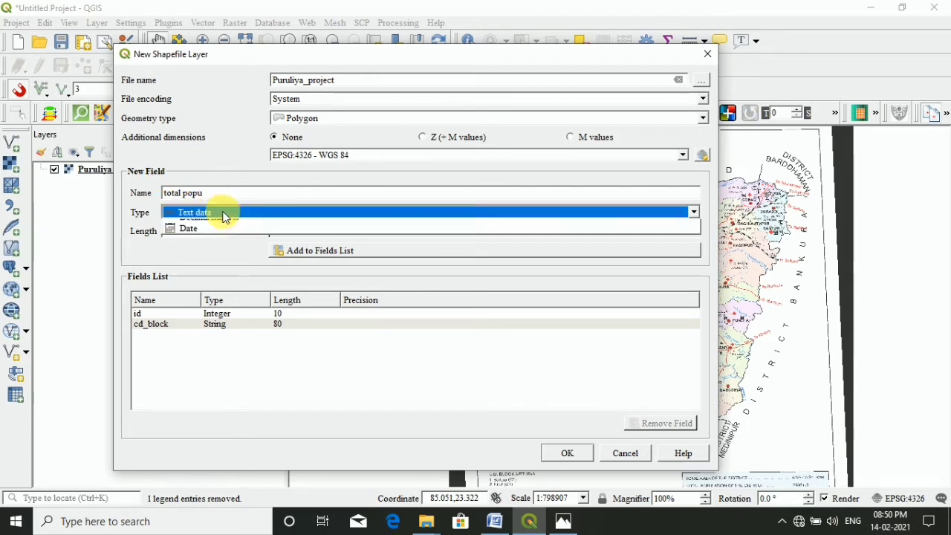
{"action": "left_click", "coordinate": [212, 238]}
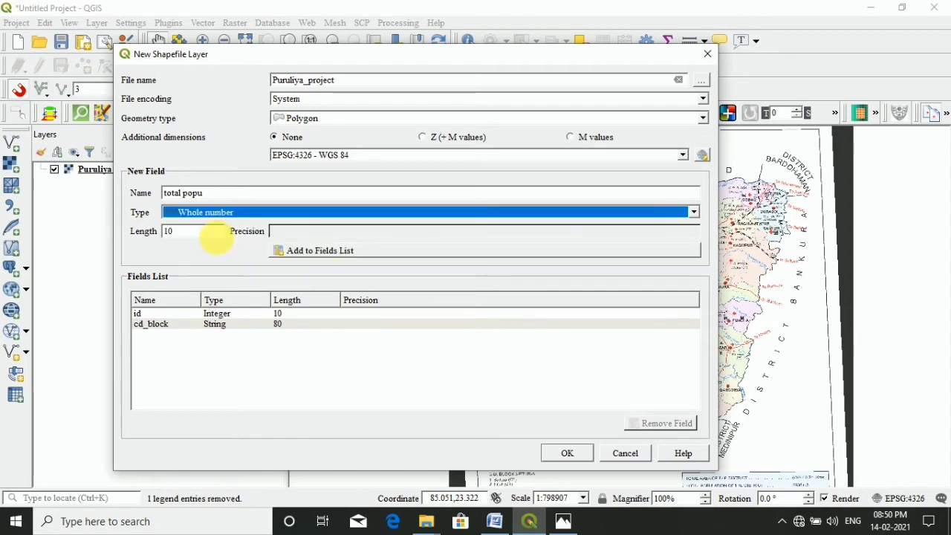
{"action": "left_click", "coordinate": [321, 251]}
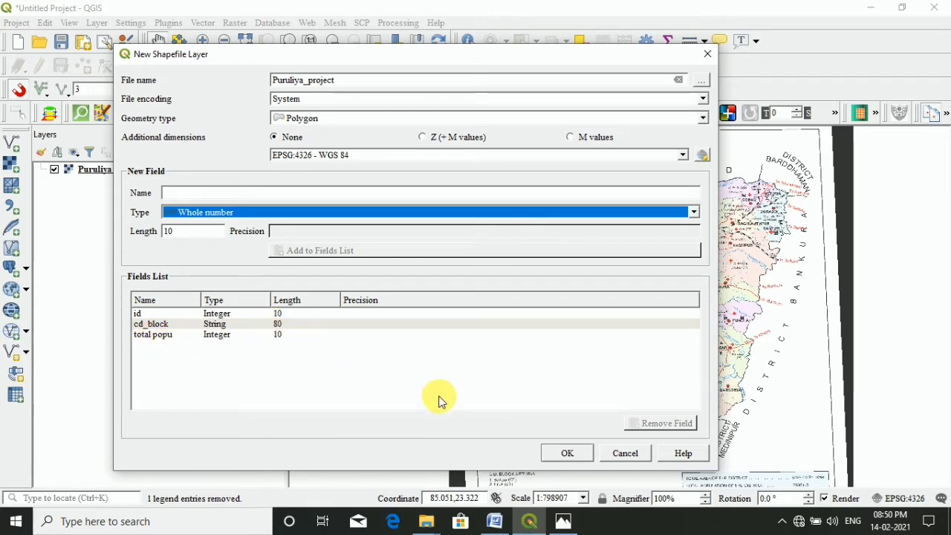
{"action": "left_click", "coordinate": [566, 454]}
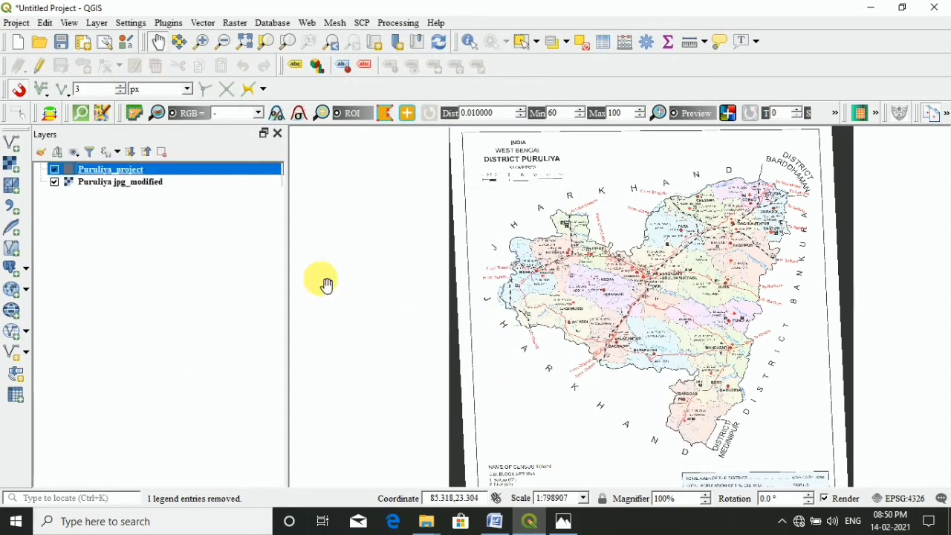
Enable editing on the Puruliya_project layer and bring the western corner of the Bagmundi block into close view
{"action": "left_click_drag", "start_coordinate": [661, 281], "coordinate": [613, 276]}
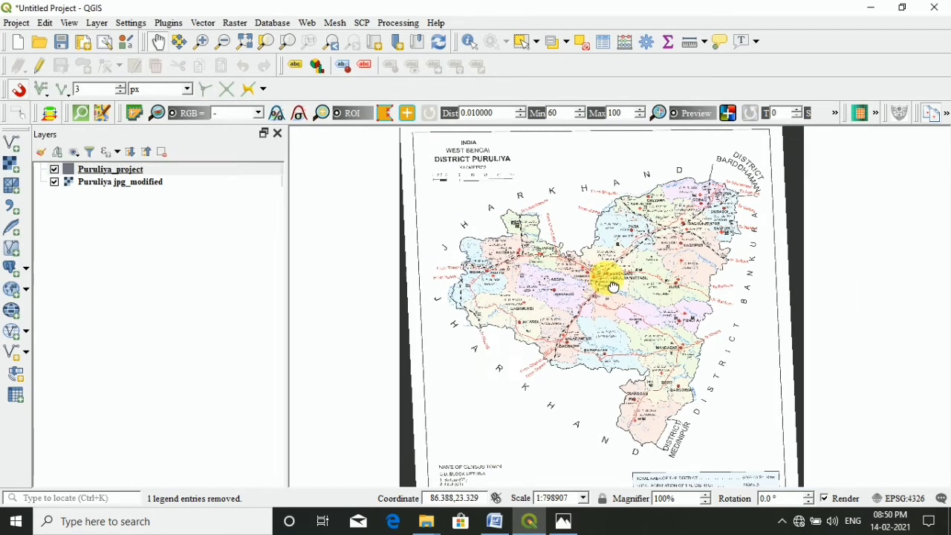
{"action": "left_click", "coordinate": [39, 69]}
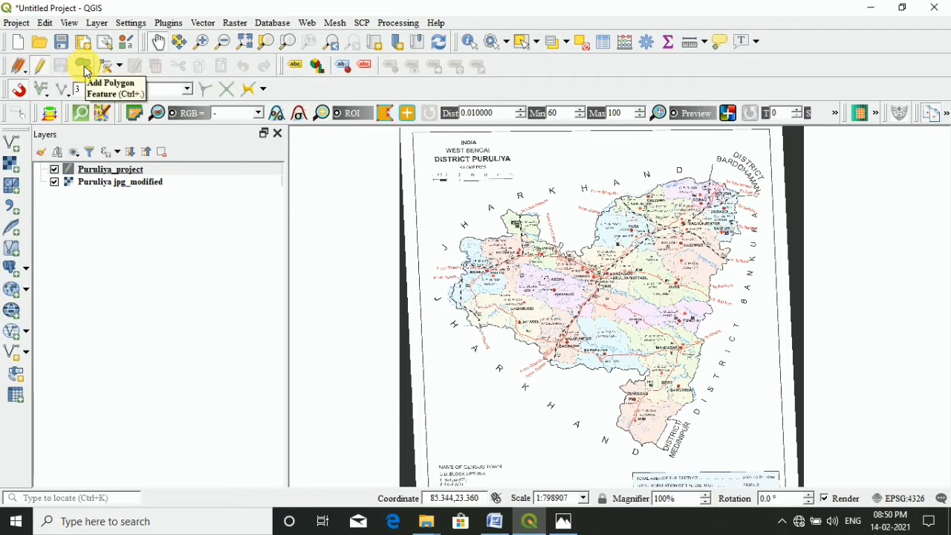
{"action": "scroll", "coordinate": [542, 282], "scroll_direction": "up", "scroll_amount": 2}
{"action": "scroll", "coordinate": [545, 285], "scroll_direction": "down", "scroll_amount": 1}
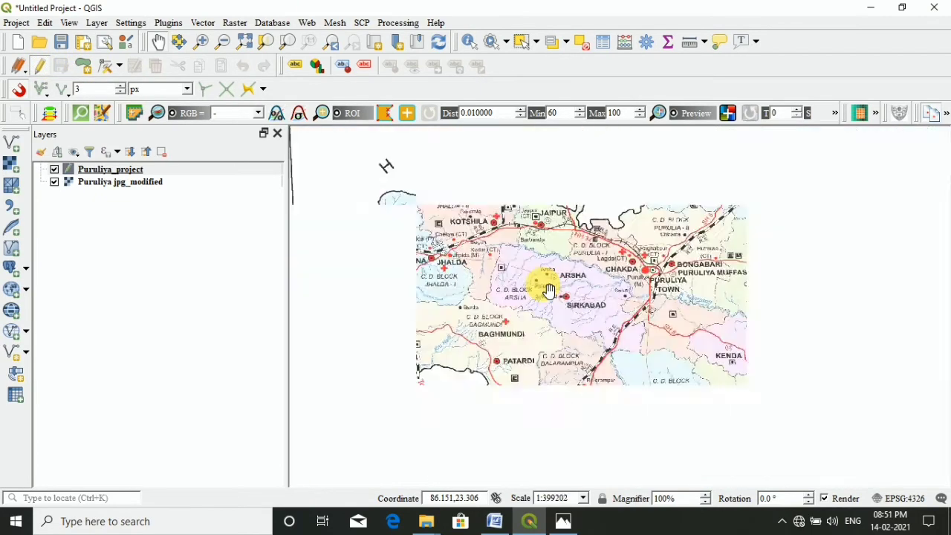
{"action": "scroll", "coordinate": [425, 393], "scroll_direction": "up", "scroll_amount": 1}
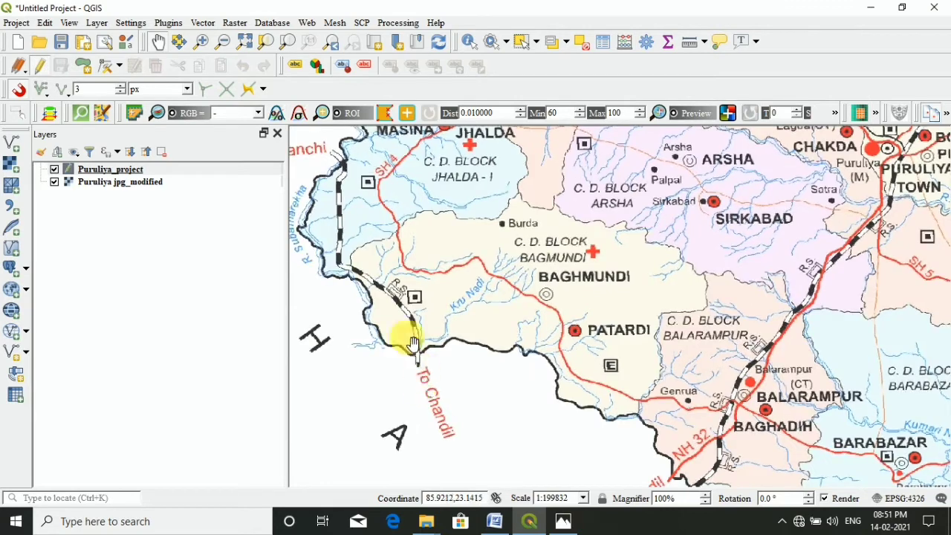
{"action": "scroll", "coordinate": [340, 260], "scroll_direction": "up", "scroll_amount": 1}
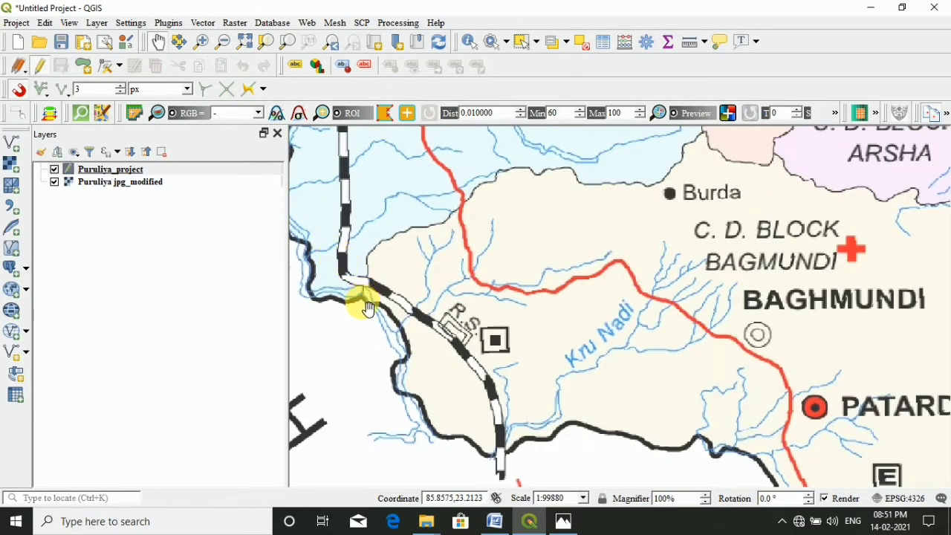
Start a polygon feature at Bagmundi block's western corner and trace its northwestern boundary across the red road to the bend west of Burda
{"action": "left_click", "coordinate": [88, 68]}
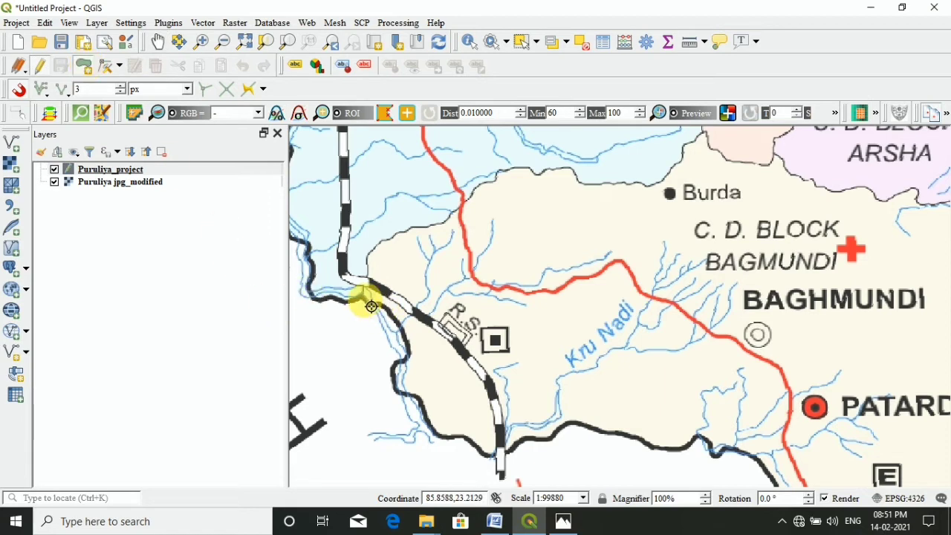
{"action": "left_click", "coordinate": [369, 259]}
{"action": "left_click", "coordinate": [380, 245]}
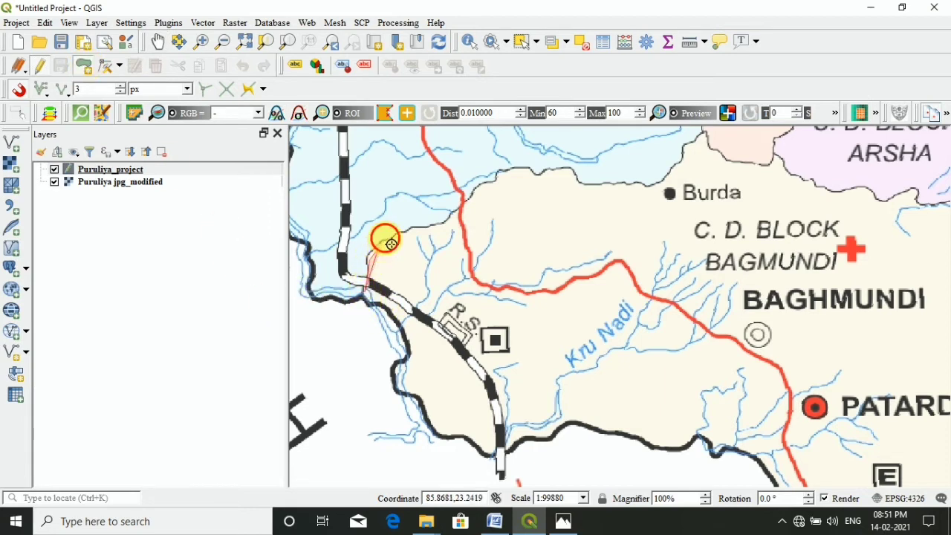
{"action": "left_click", "coordinate": [412, 232]}
{"action": "left_click", "coordinate": [458, 217]}
{"action": "left_click", "coordinate": [484, 186]}
{"action": "left_click", "coordinate": [496, 176]}
{"action": "left_click", "coordinate": [514, 169]}
{"action": "left_click", "coordinate": [570, 170]}
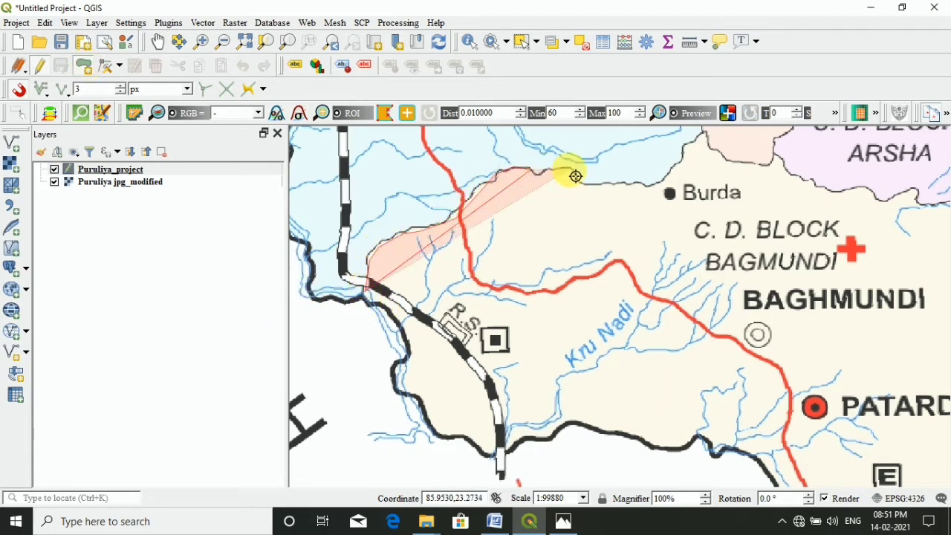
Continue the Bagmundi polygon along the northern boundary past Burda to the corner where the Arsha block begins
{"action": "left_click", "coordinate": [581, 182]}
{"action": "left_click", "coordinate": [667, 181]}
{"action": "left_click", "coordinate": [684, 151]}
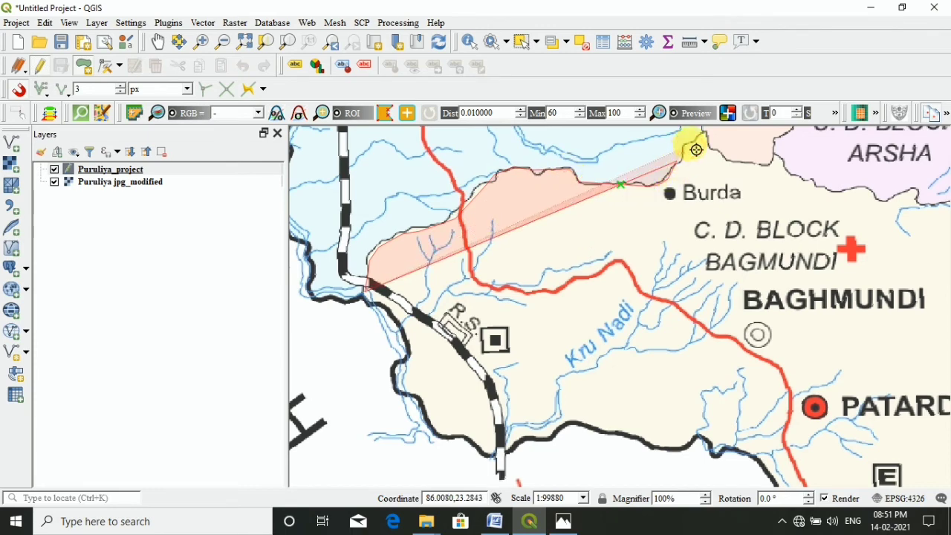
{"action": "left_click", "coordinate": [705, 134]}
{"action": "left_click", "coordinate": [734, 159]}
{"action": "left_click", "coordinate": [758, 163]}
{"action": "left_click", "coordinate": [770, 155]}
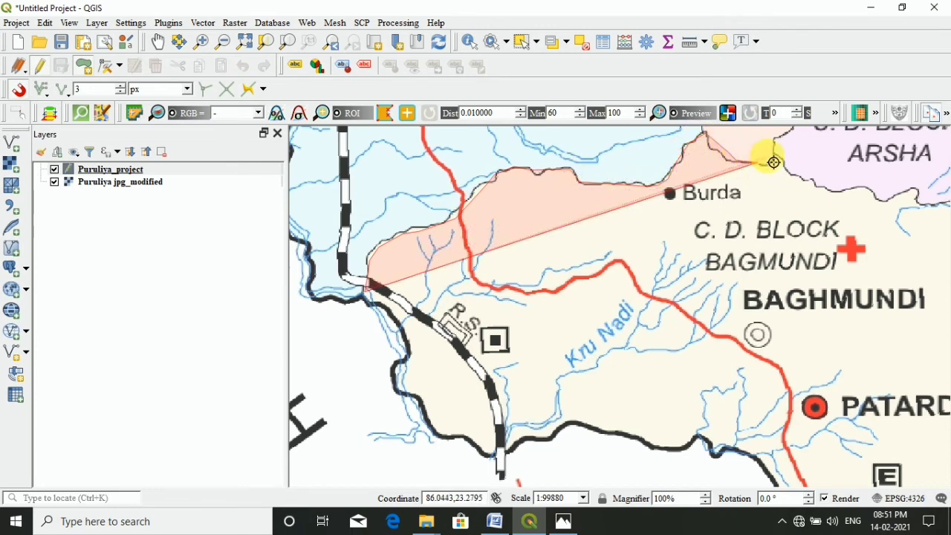
Trace the Bagmundi polygon eastward along its shared border with the Arsha block to the bend southwest of Sirkabad
{"action": "left_click", "coordinate": [797, 162]}
{"action": "left_click", "coordinate": [808, 197]}
{"action": "key", "text": "Right"}
{"action": "key", "text": "Right"}
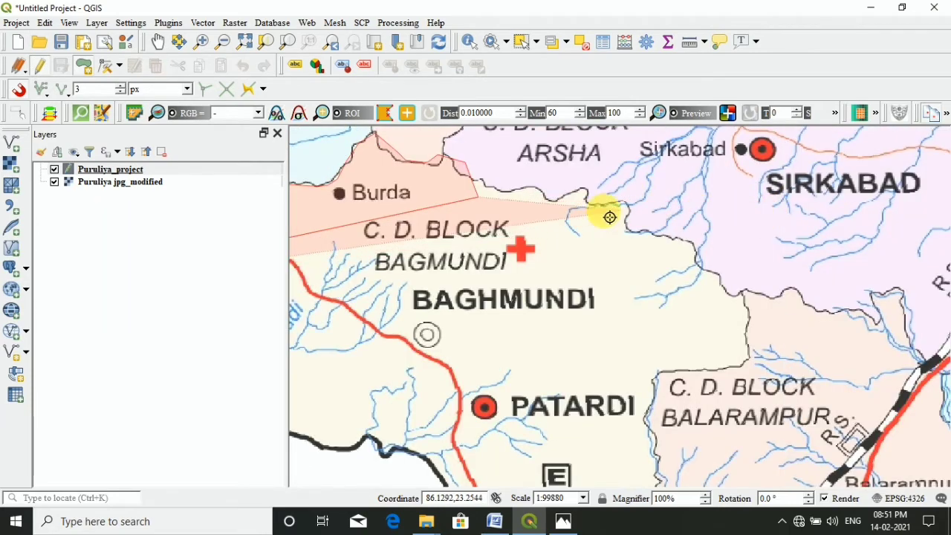
{"action": "left_click", "coordinate": [495, 198]}
{"action": "left_click", "coordinate": [529, 188]}
{"action": "left_click", "coordinate": [559, 199]}
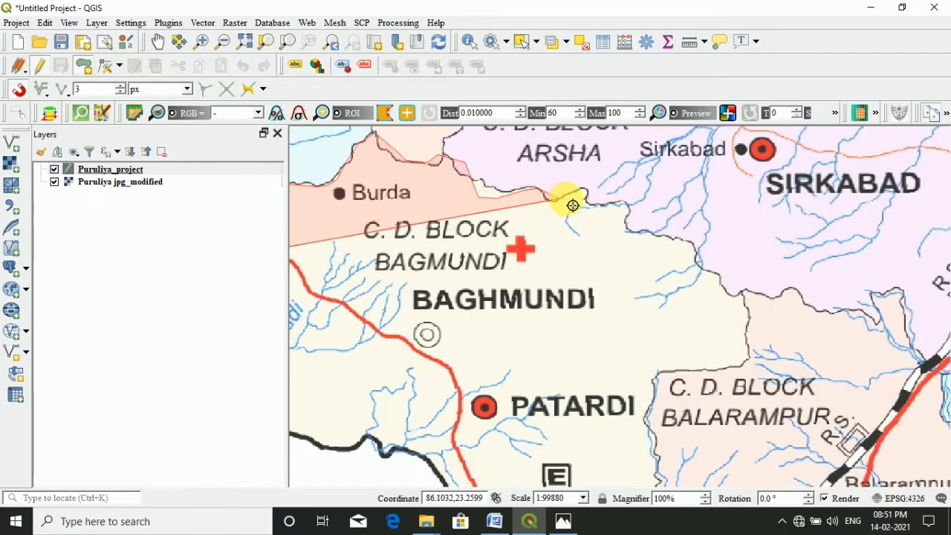
{"action": "left_click", "coordinate": [599, 188]}
{"action": "left_click", "coordinate": [627, 232]}
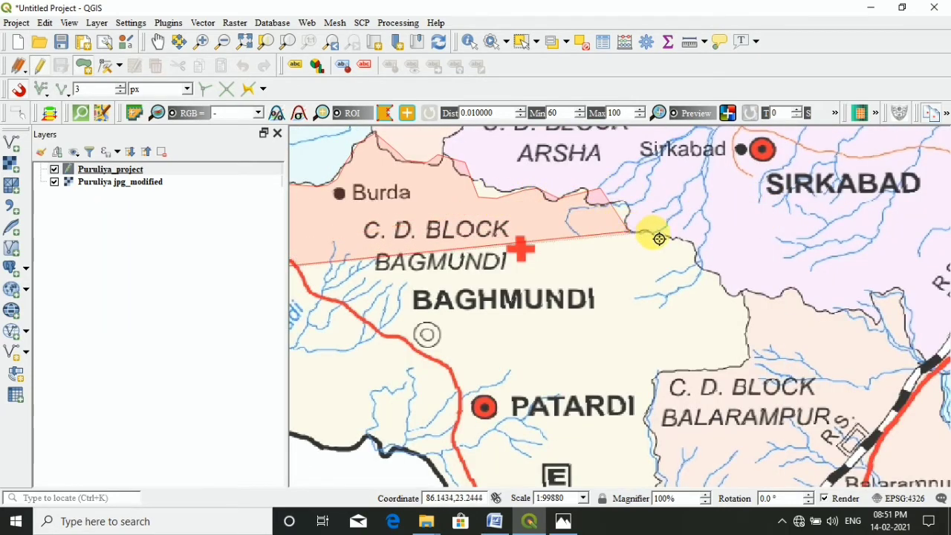
Extend the Bagmundi polygon southeast to the Balarampur block and around the border corner beside the Balarampur label
{"action": "left_click", "coordinate": [658, 234]}
{"action": "left_click", "coordinate": [678, 246]}
{"action": "left_click", "coordinate": [713, 295]}
{"action": "left_click", "coordinate": [745, 304]}
{"action": "left_click", "coordinate": [742, 364]}
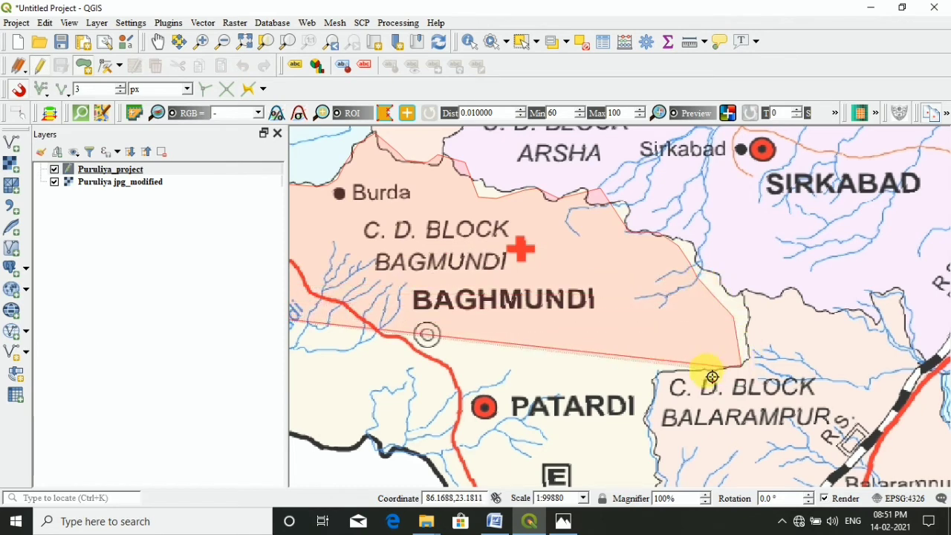
{"action": "left_click", "coordinate": [655, 371]}
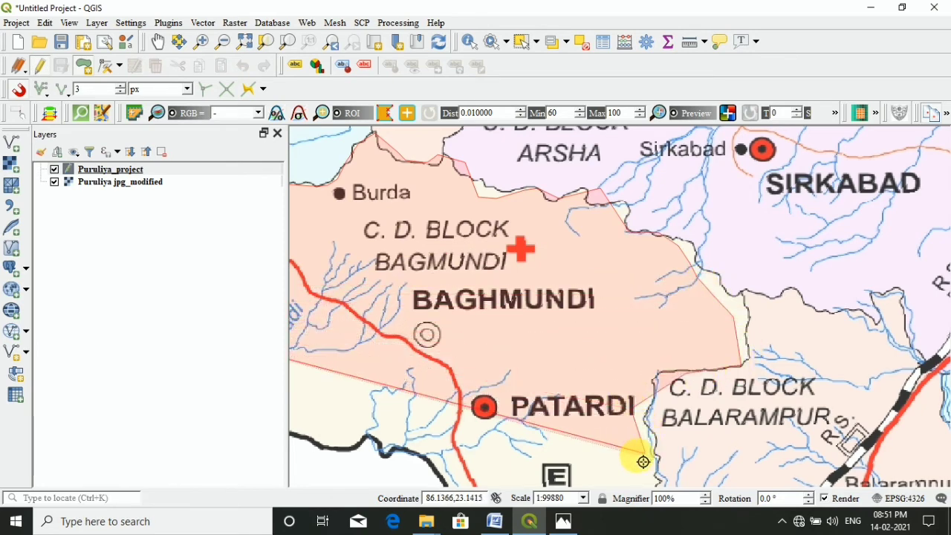
Trace the Bagmundi polygon south along the Balarampur border to the thick black district boundary southwest of Genrua
{"action": "key", "text": "Down"}
{"action": "key", "text": "Down"}
{"action": "left_click", "coordinate": [643, 302]}
{"action": "left_click", "coordinate": [622, 352]}
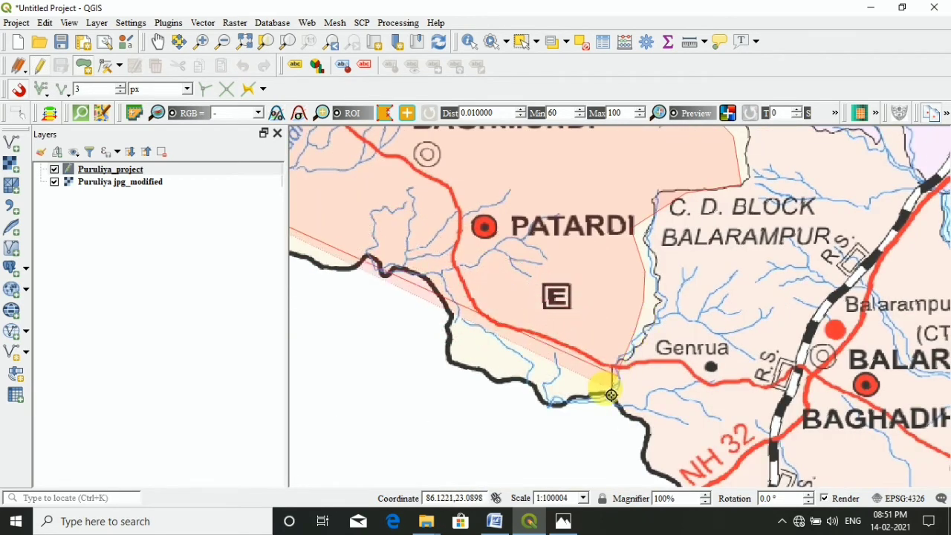
{"action": "left_click", "coordinate": [604, 388]}
Follow the thick black district boundary westward with the Bagmundi polygon to the bends southwest of Patardi
{"action": "left_click", "coordinate": [537, 393]}
{"action": "left_click", "coordinate": [445, 364]}
{"action": "left_click", "coordinate": [451, 302]}
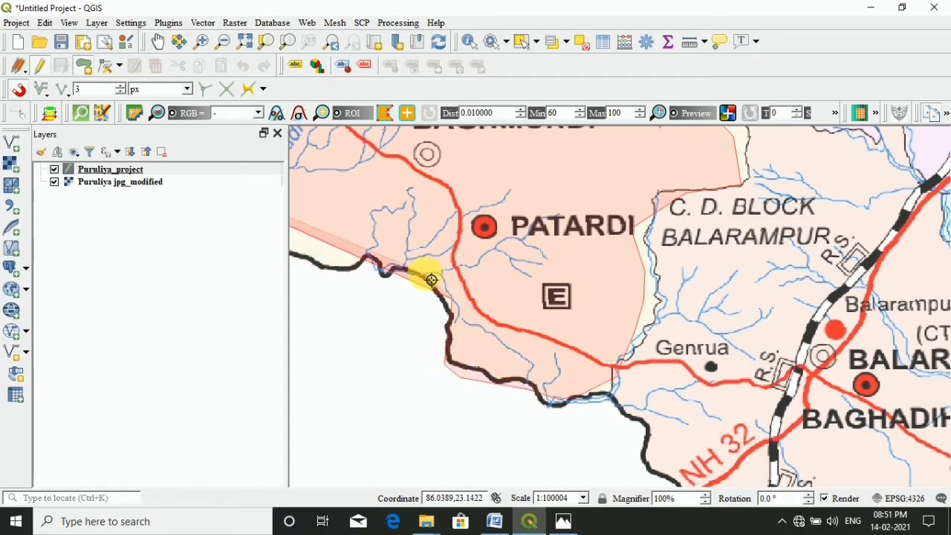
{"action": "left_click", "coordinate": [427, 276]}
{"action": "left_click", "coordinate": [395, 274]}
{"action": "left_click", "coordinate": [351, 265]}
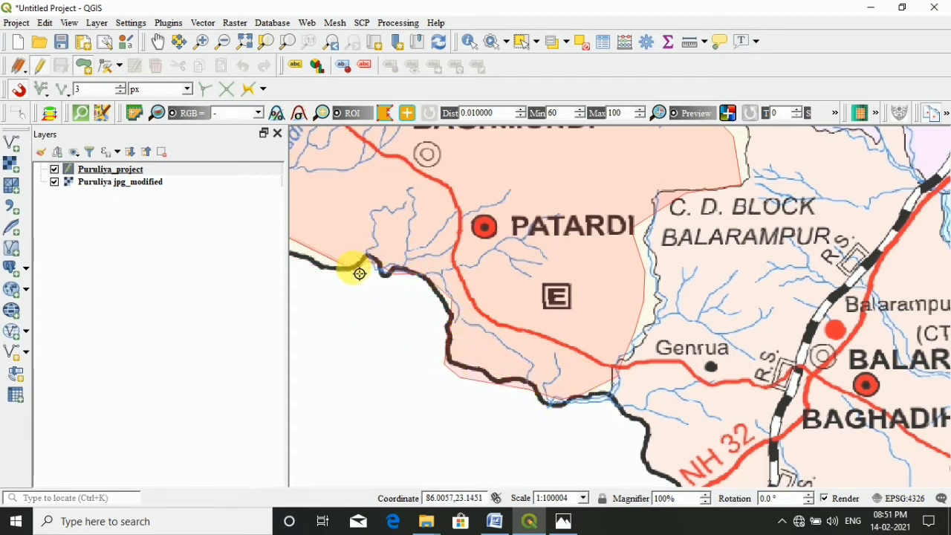
Continue the Bagmundi polygon west along the southern district boundary to just past the railway line marked To Chandil
{"action": "key", "text": "Left"}
{"action": "left_click", "coordinate": [664, 270]}
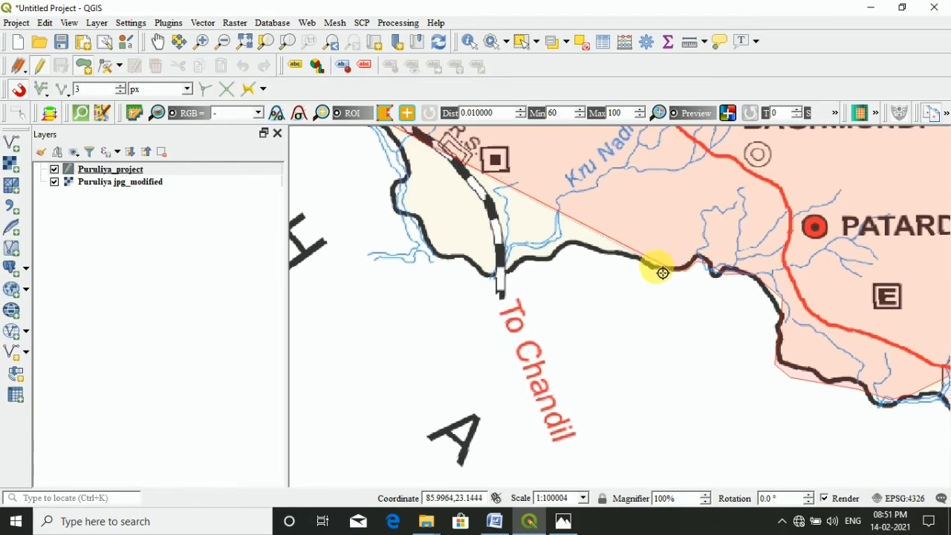
{"action": "left_click", "coordinate": [631, 258]}
{"action": "left_click", "coordinate": [589, 251]}
{"action": "left_click", "coordinate": [555, 252]}
{"action": "left_click", "coordinate": [506, 275]}
{"action": "left_click", "coordinate": [487, 275]}
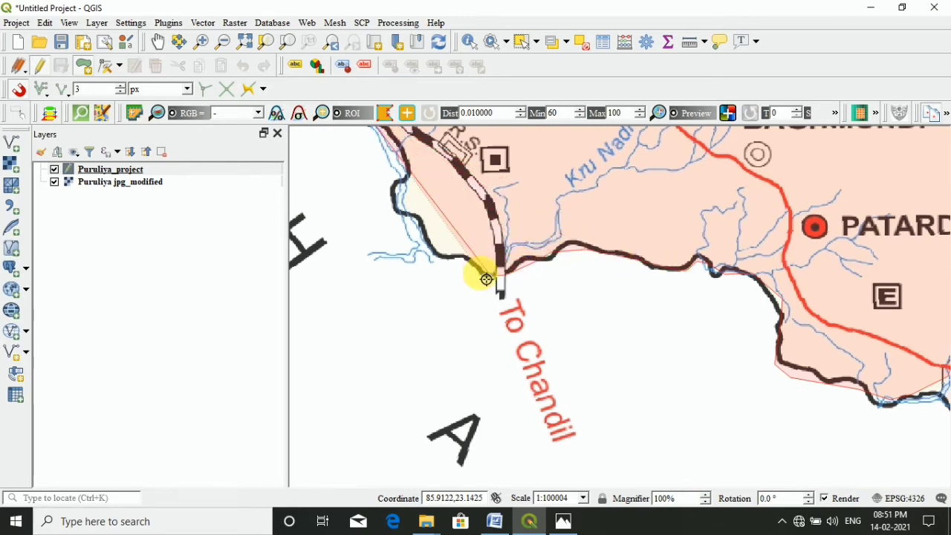
Trace the Bagmundi polygon northwest along the southwestern district boundary back toward its starting corner
{"action": "left_click", "coordinate": [440, 257]}
{"action": "left_click", "coordinate": [402, 202]}
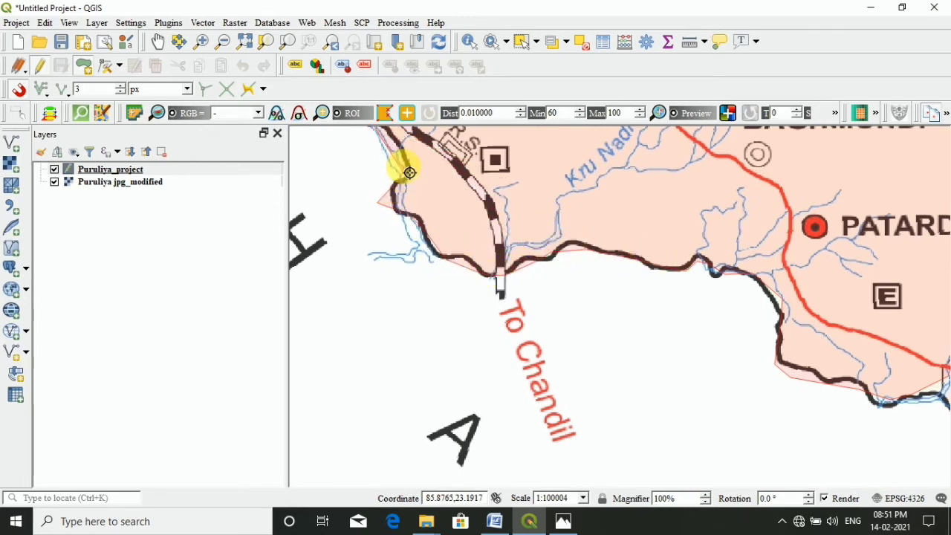
Finish the C. D. Block Bagmundi polygon along its western boundary and give it id 1 and cd_block baghmundi
{"action": "key", "text": "Up"}
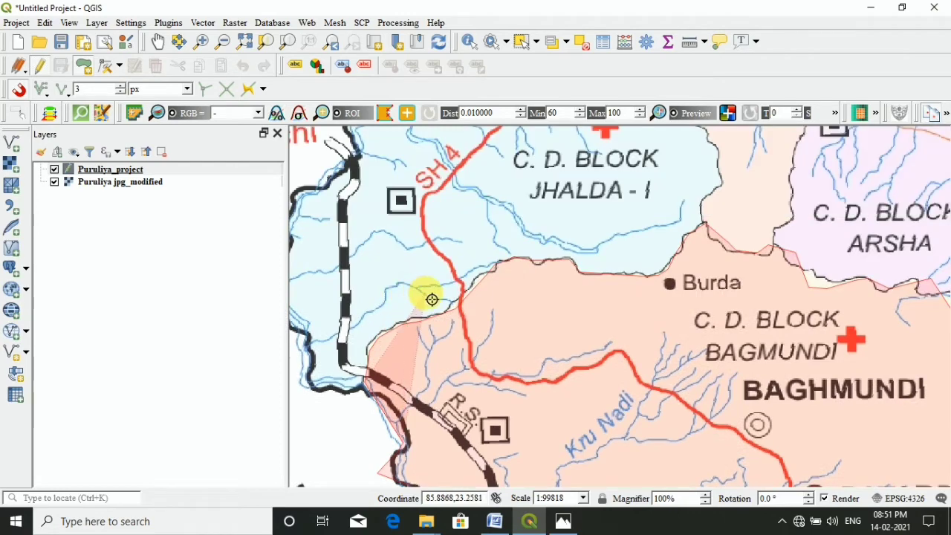
{"action": "key", "text": "Left"}
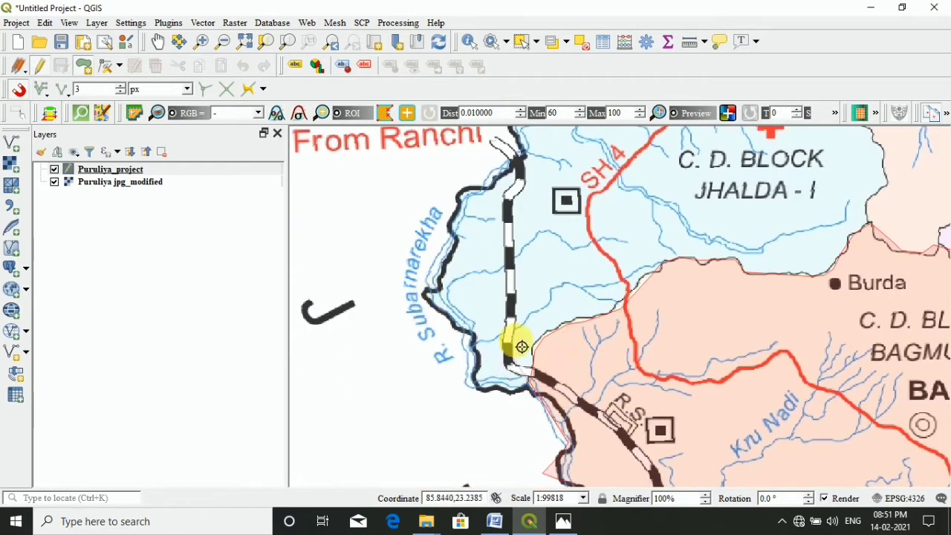
{"action": "right_click", "coordinate": [545, 410]}
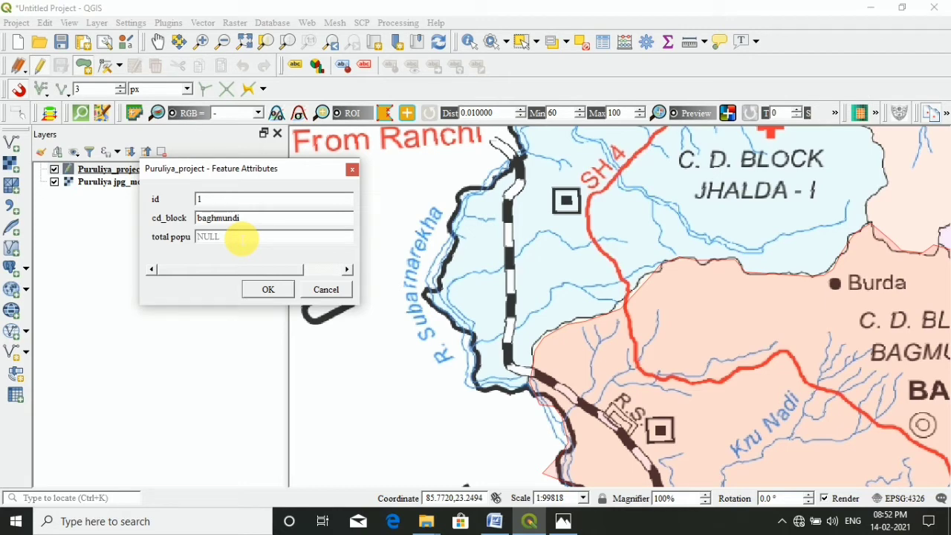
{"action": "left_click", "coordinate": [267, 289]}
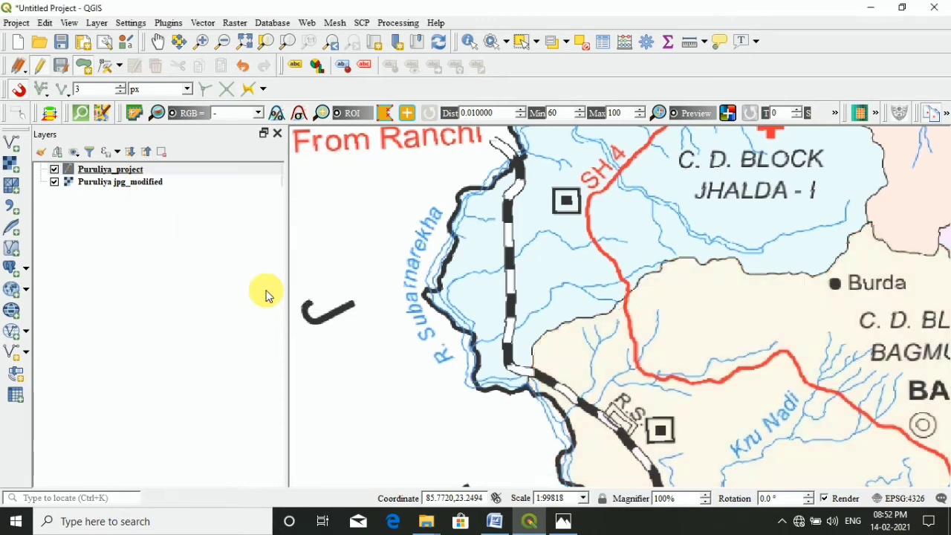
Hide and reshow the Puruliya_project layer to compare the Bagmundi polygon with the block boundary on the map
{"action": "scroll", "coordinate": [538, 281], "scroll_direction": "down", "scroll_amount": 3}
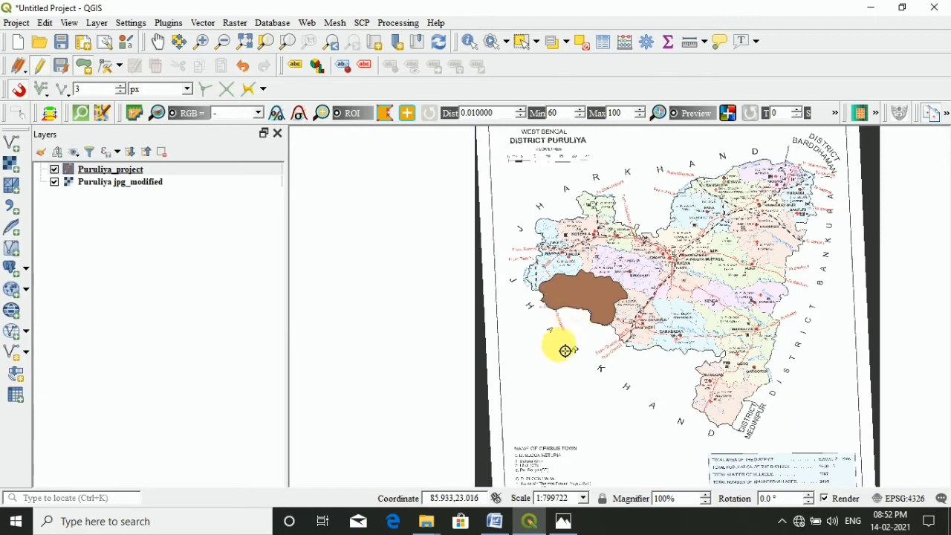
{"action": "left_click", "coordinate": [54, 170]}
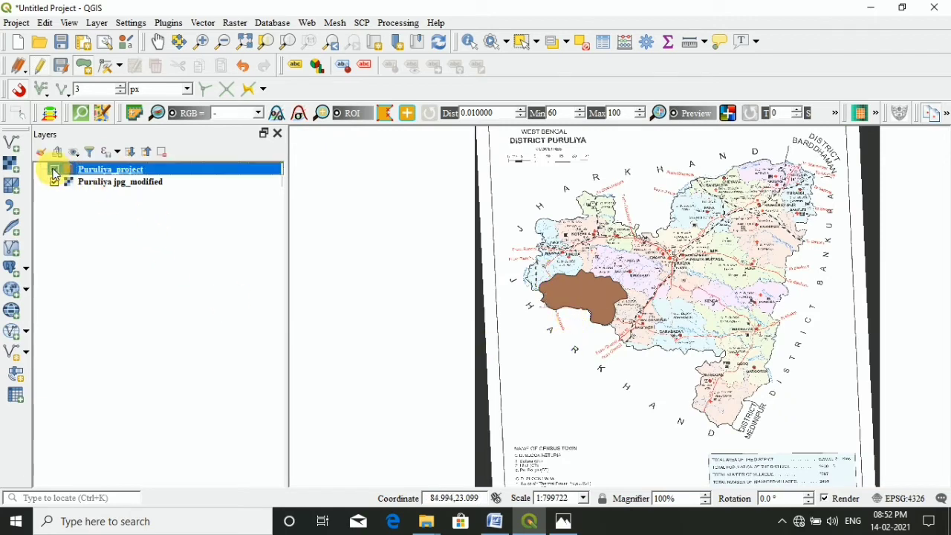
{"action": "scroll", "coordinate": [600, 304], "scroll_direction": "up", "scroll_amount": 2}
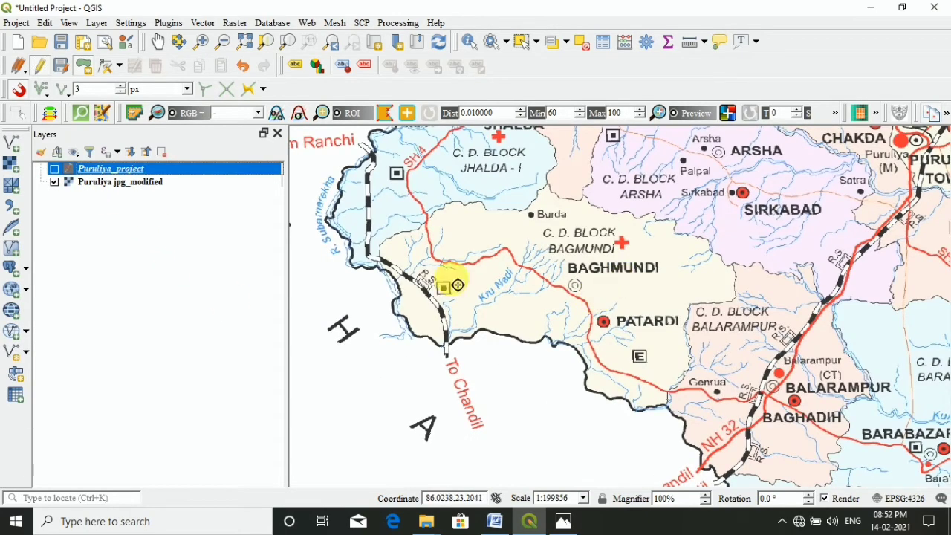
{"action": "left_click", "coordinate": [54, 171]}
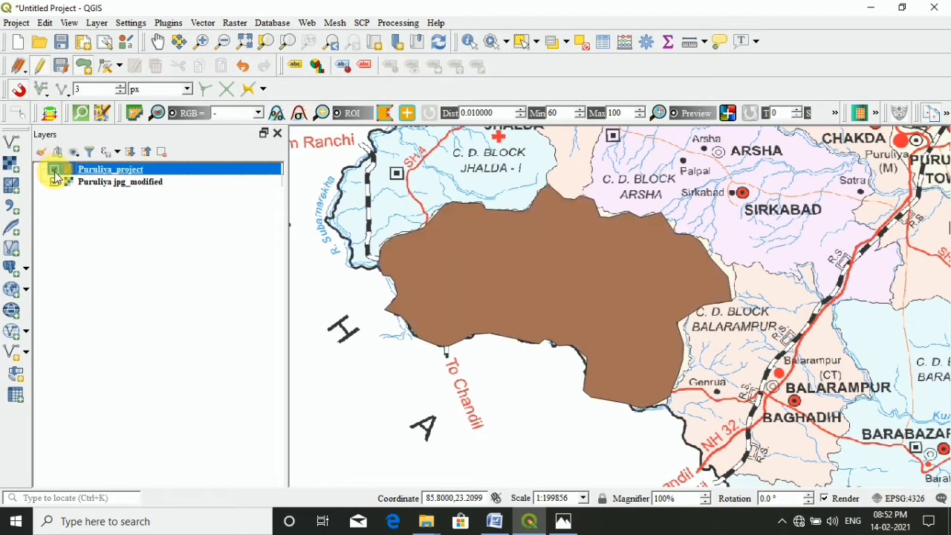
{"action": "scroll", "coordinate": [630, 291], "scroll_direction": "down", "scroll_amount": 1}
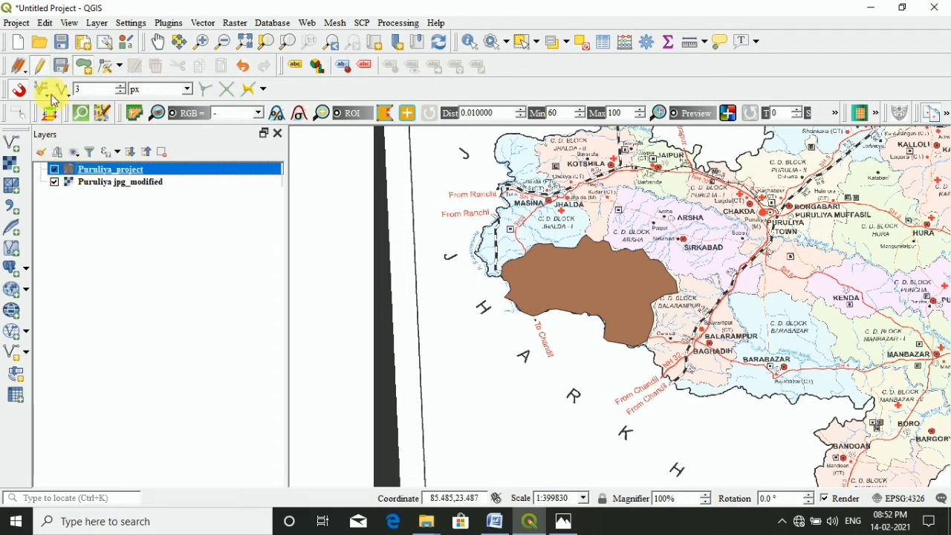
Save the Puruliya_project layer edits and save the project as "puruliya mapping" in the QGIS files (*.qgs) format
{"action": "left_click", "coordinate": [61, 68]}
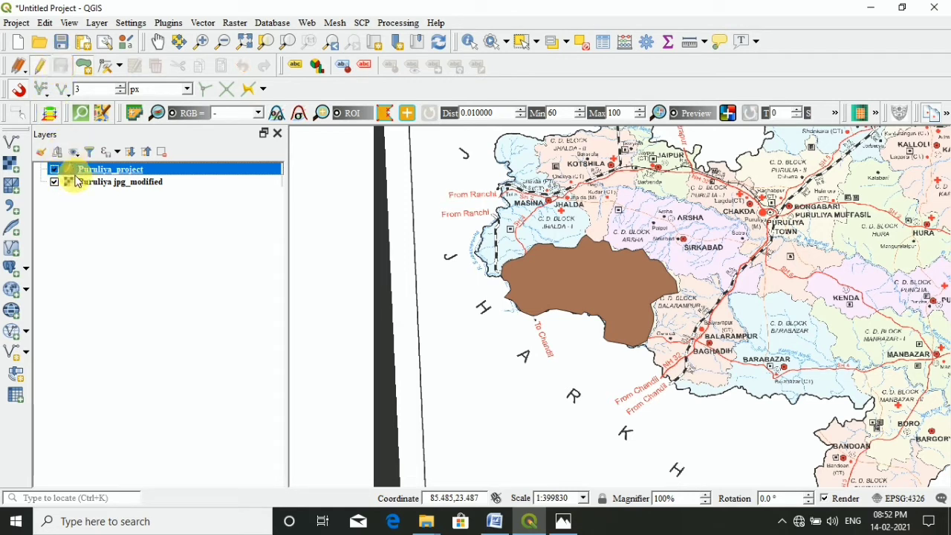
{"action": "left_click", "coordinate": [61, 43]}
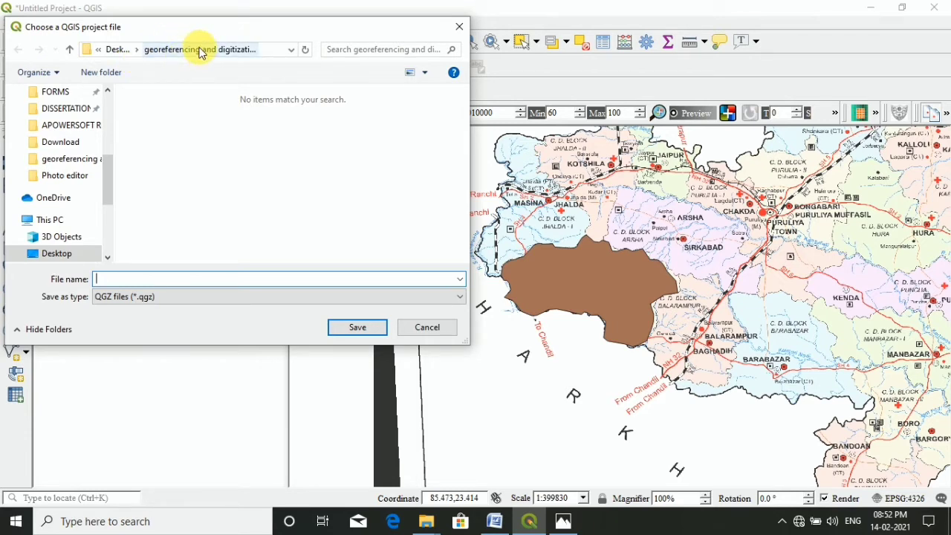
{"action": "left_click", "coordinate": [168, 298]}
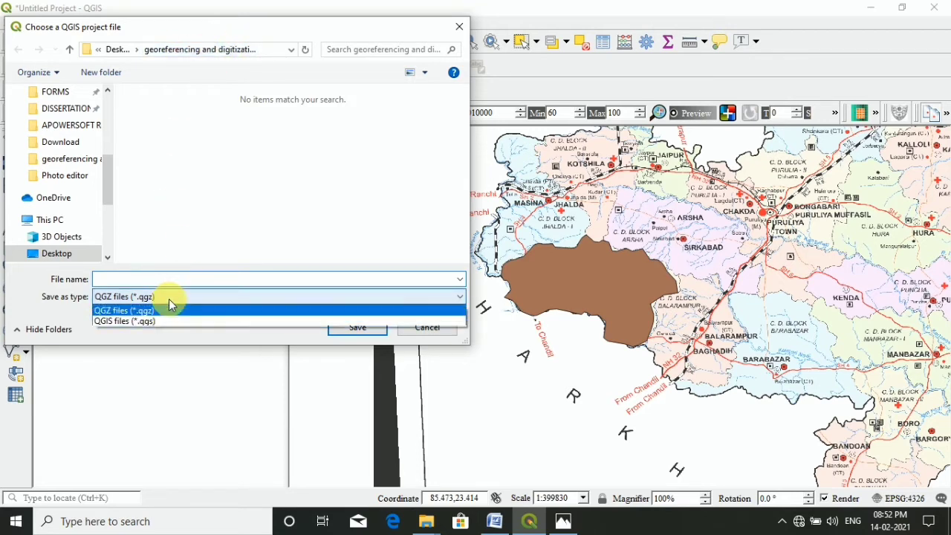
{"action": "left_click", "coordinate": [165, 324]}
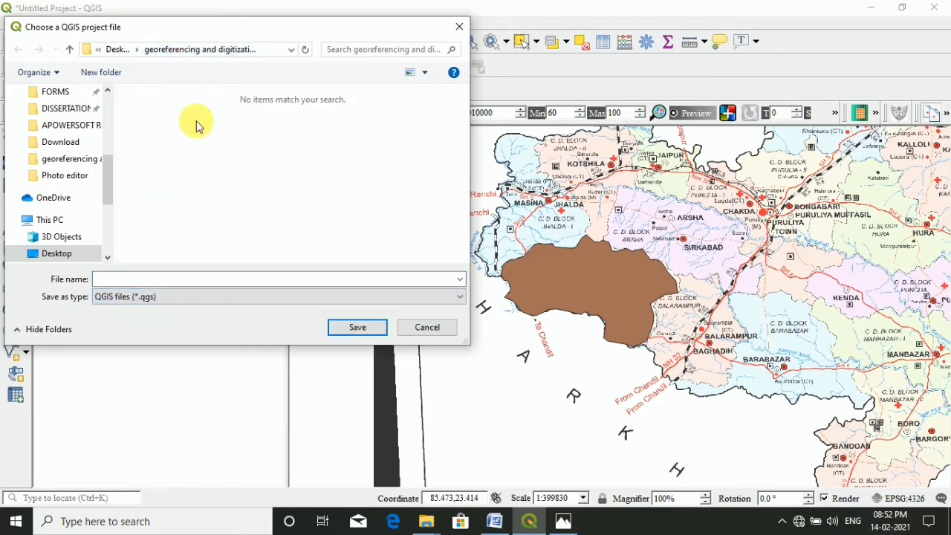
{"action": "left_click", "coordinate": [206, 279]}
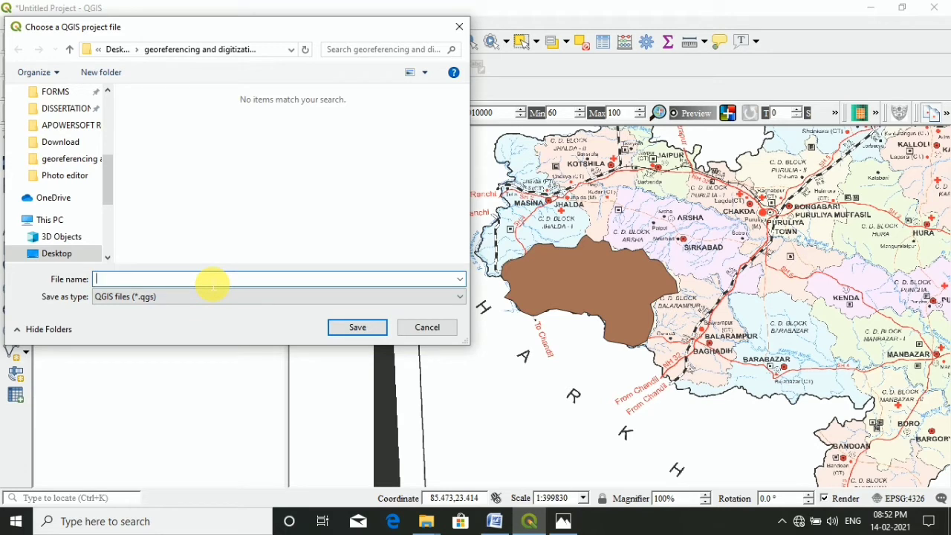
{"action": "type", "text": "puruli"}
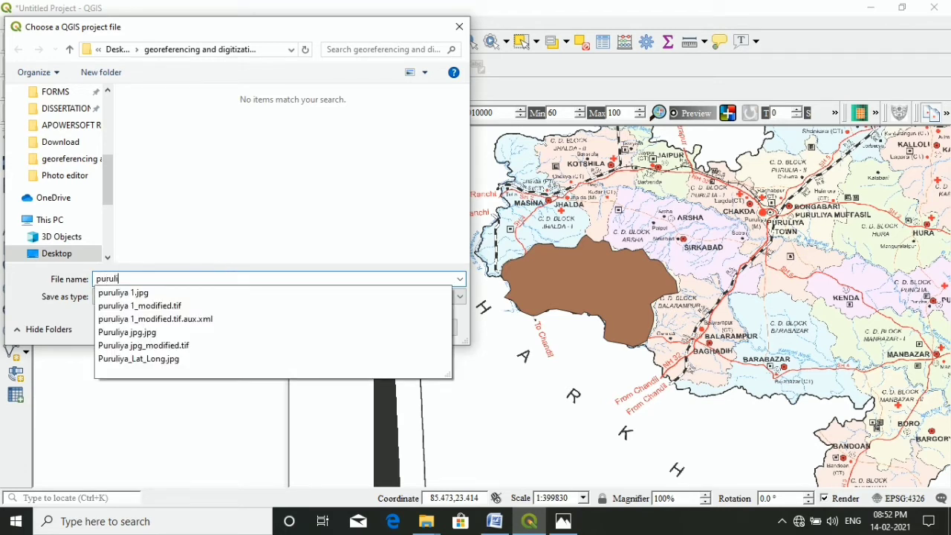
{"action": "type", "text": "ya mappin"}
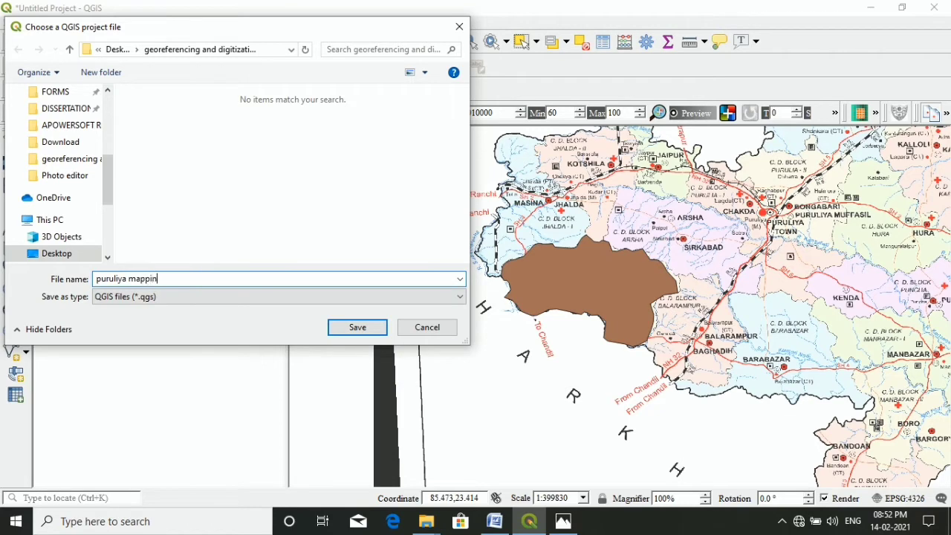
{"action": "type", "text": "g"}
{"action": "left_click", "coordinate": [356, 328]}
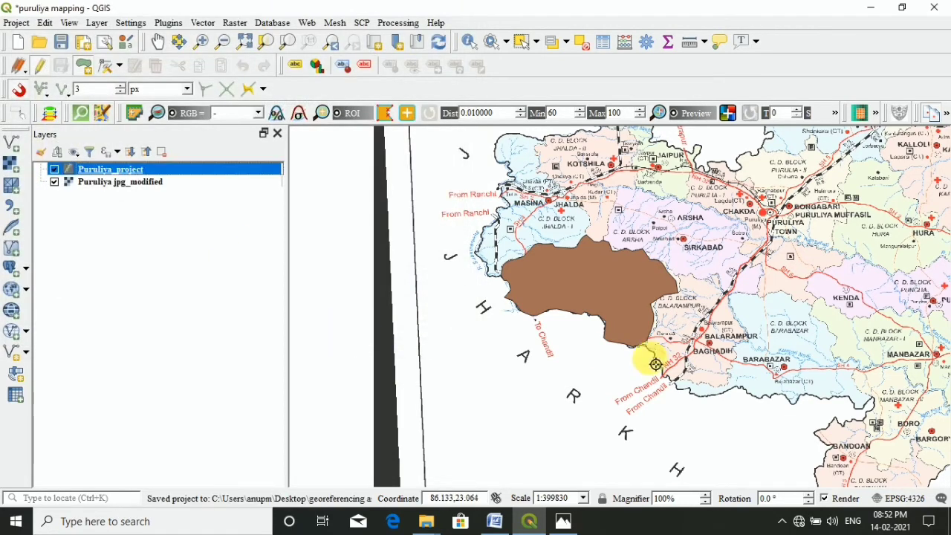
{"action": "left_click", "coordinate": [59, 43]}
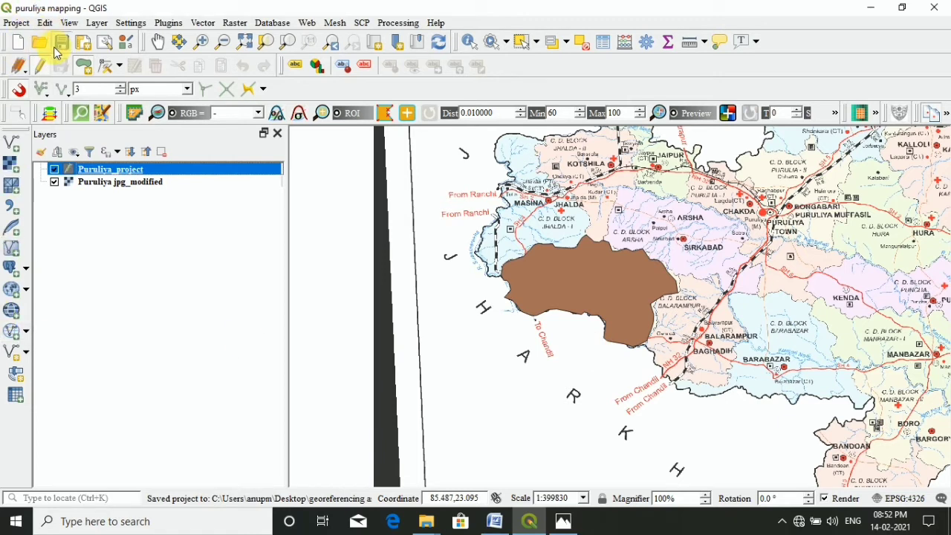
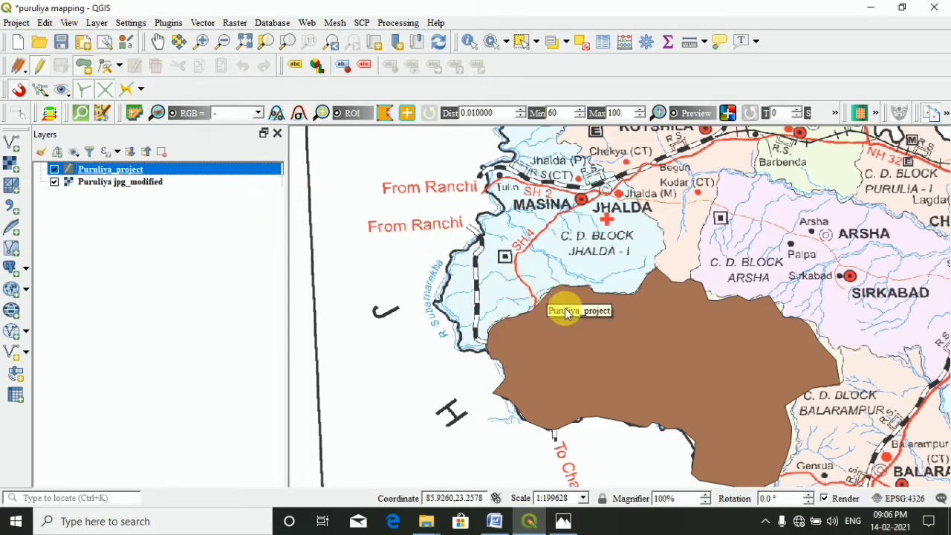
Check that the Snapping Toolbar is shown, enable snapping and set its mode to Advanced Configuration
{"action": "left_click", "coordinate": [21, 92]}
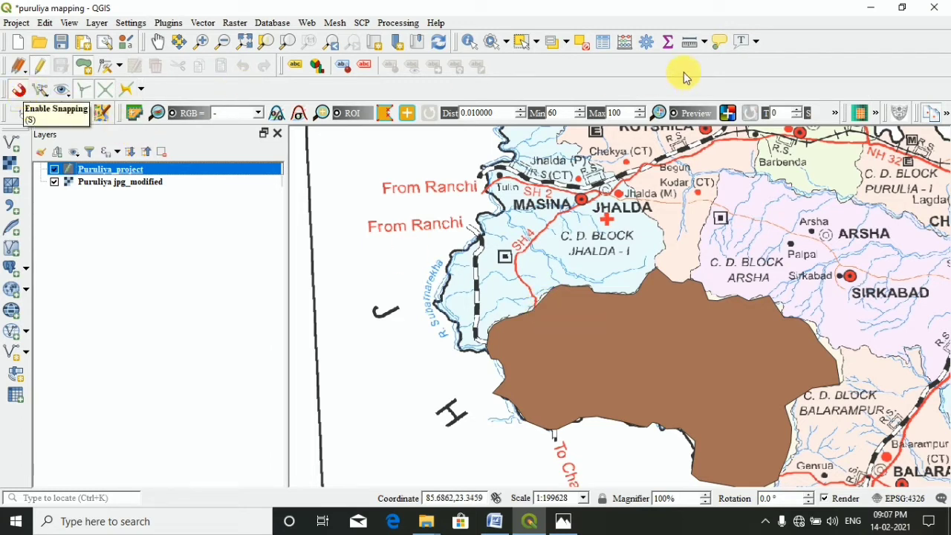
{"action": "right_click", "coordinate": [814, 44]}
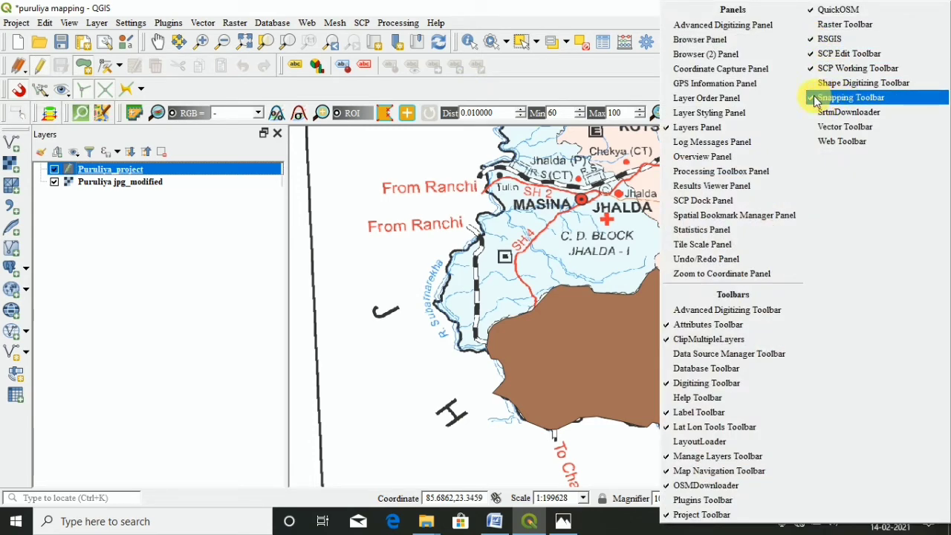
{"action": "left_click", "coordinate": [22, 89]}
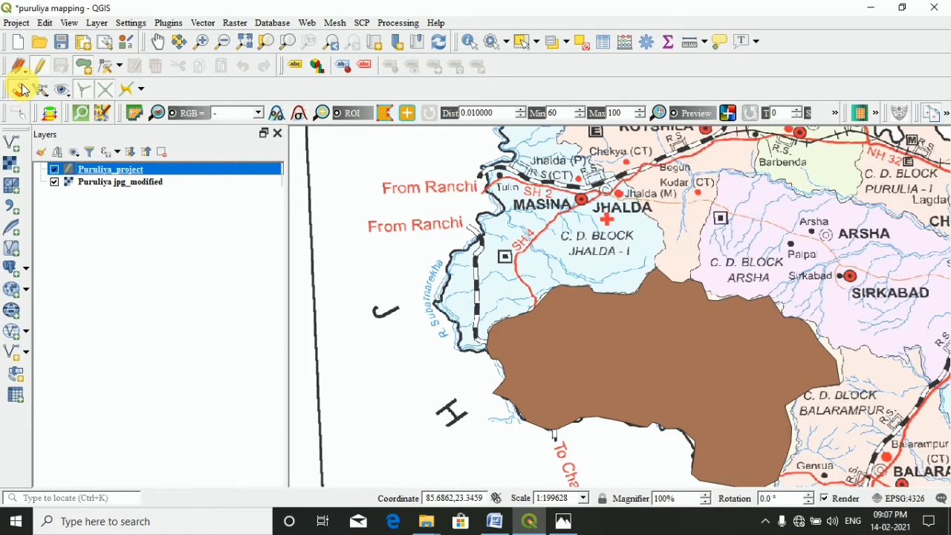
{"action": "left_click", "coordinate": [20, 90]}
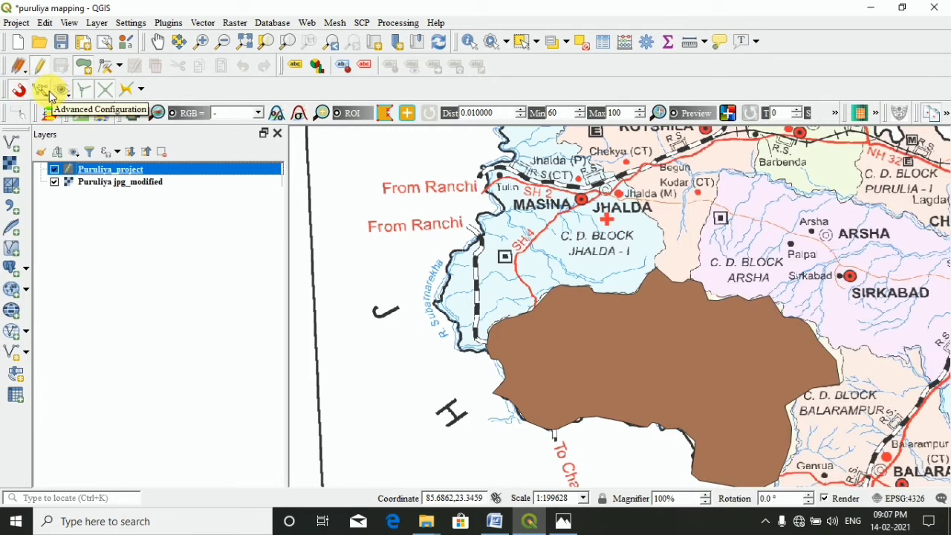
{"action": "left_click", "coordinate": [49, 94]}
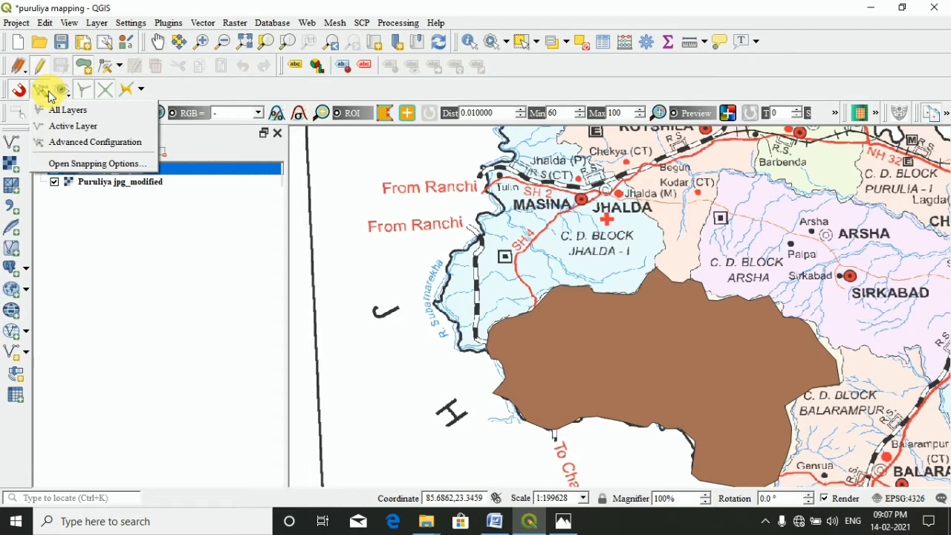
{"action": "left_click", "coordinate": [59, 143]}
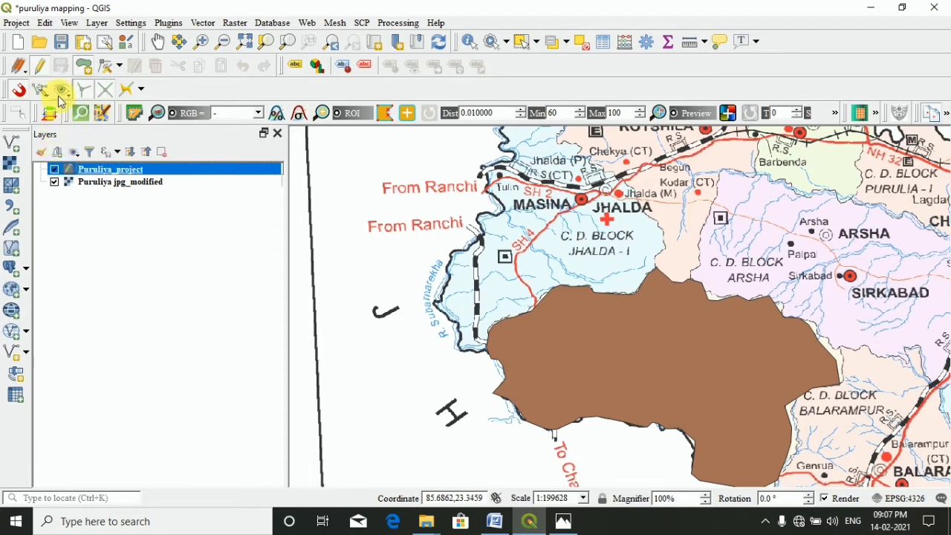
Review the snapping type, tolerance, units and Avoid overlap option of the Puruliya_project layer
{"action": "left_click", "coordinate": [65, 91]}
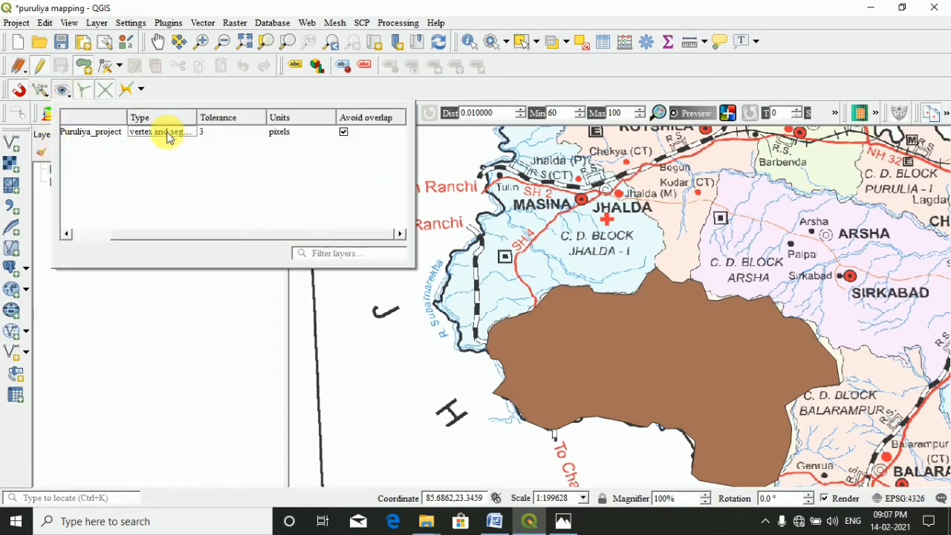
{"action": "left_click_drag", "start_coordinate": [297, 234], "coordinate": [119, 150]}
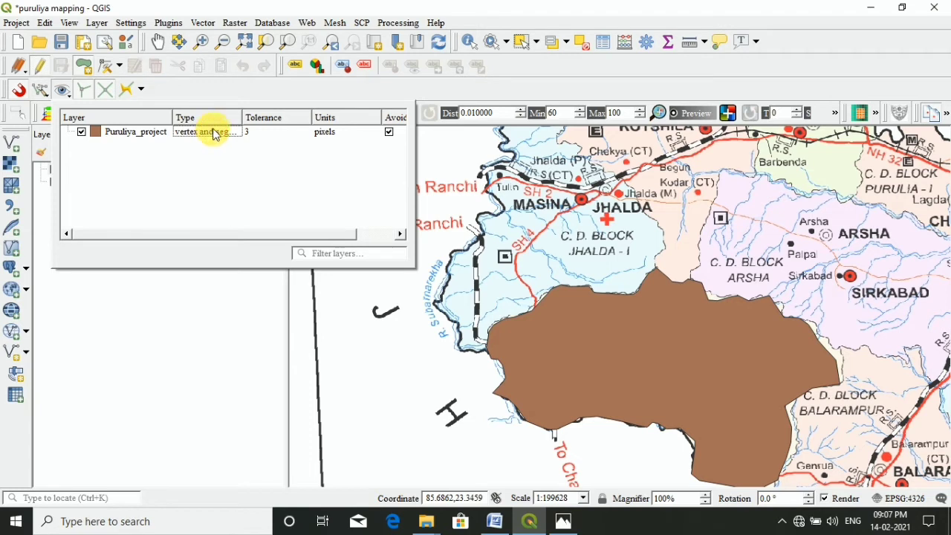
{"action": "mouse_move", "coordinate": [208, 232]}
{"action": "left_mouse_down"}
{"action": "mouse_move", "coordinate": [244, 231]}
{"action": "mouse_move", "coordinate": [208, 232]}
{"action": "left_mouse_up"}
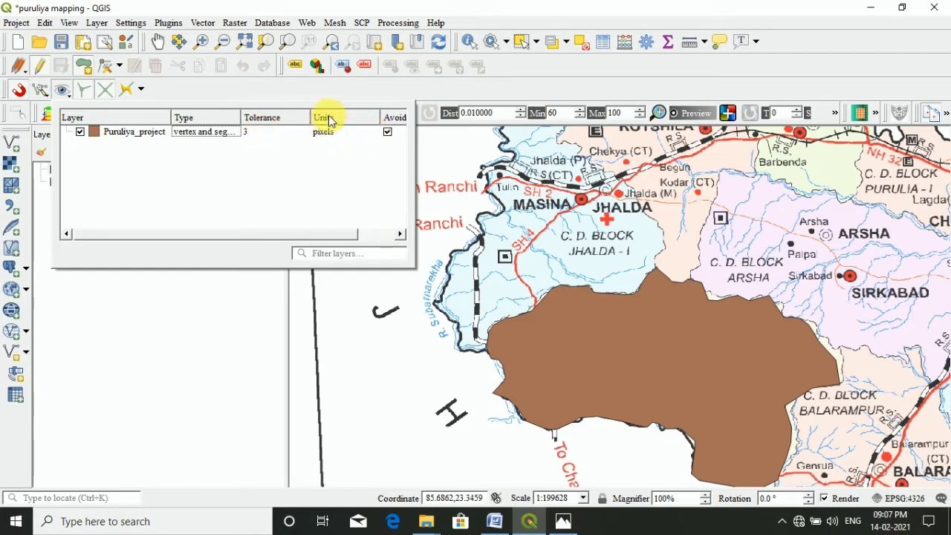
{"action": "left_click_drag", "start_coordinate": [293, 235], "coordinate": [409, 234]}
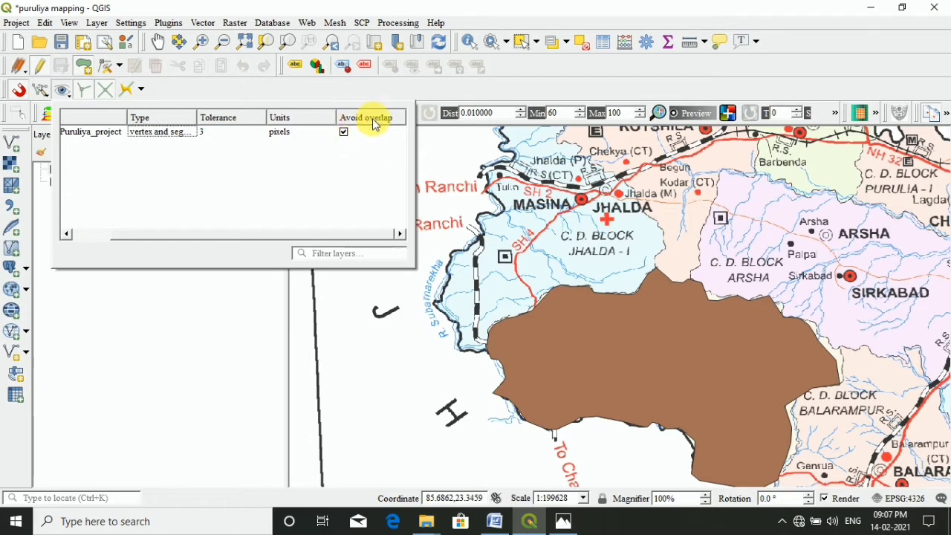
{"action": "left_click", "coordinate": [344, 134]}
{"action": "left_click", "coordinate": [160, 316]}
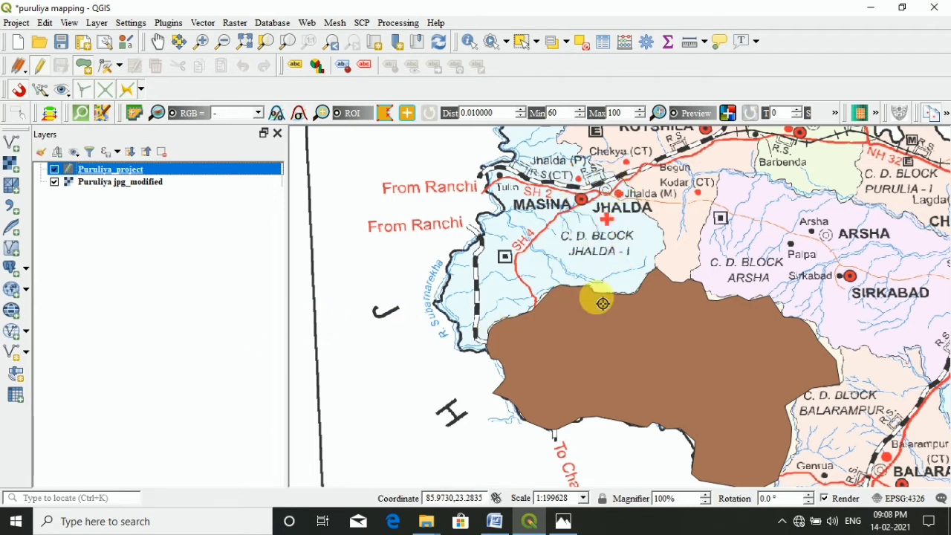
Digitize the Jhalda-I block as a polygon whose southern side overlaps the Bagmundi polygon, and finish the shape
{"action": "left_click", "coordinate": [491, 359]}
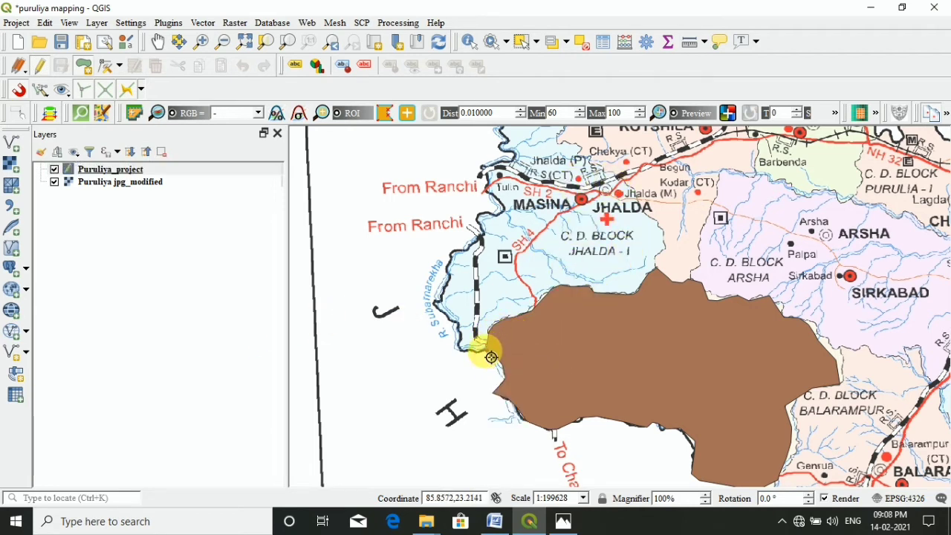
{"action": "left_click", "coordinate": [459, 326]}
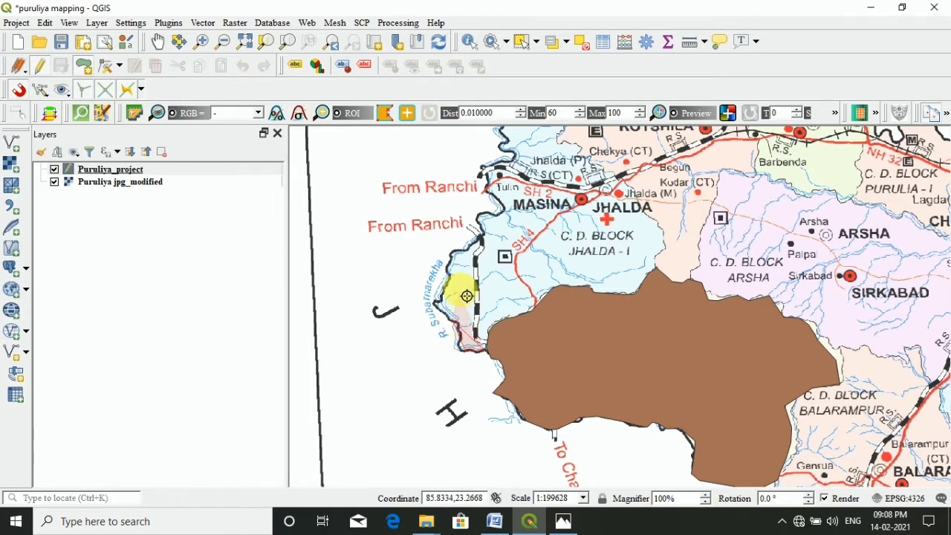
{"action": "left_click", "coordinate": [475, 251]}
{"action": "left_click", "coordinate": [517, 222]}
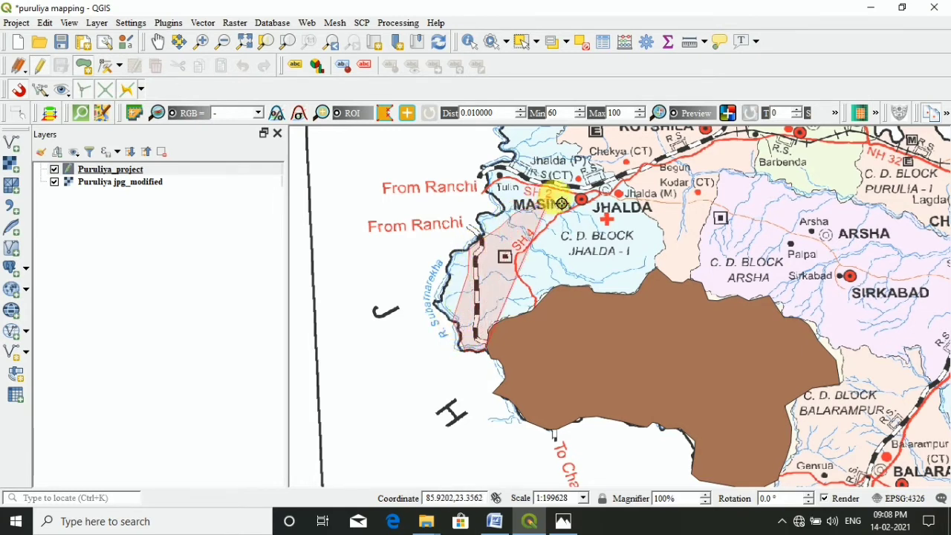
{"action": "left_click", "coordinate": [650, 236]}
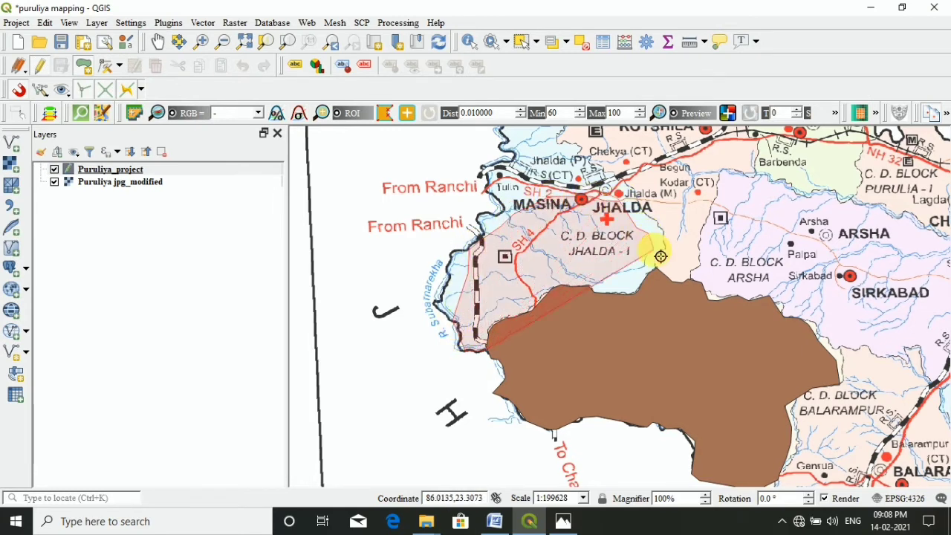
{"action": "left_click", "coordinate": [659, 258]}
{"action": "left_click", "coordinate": [662, 275]}
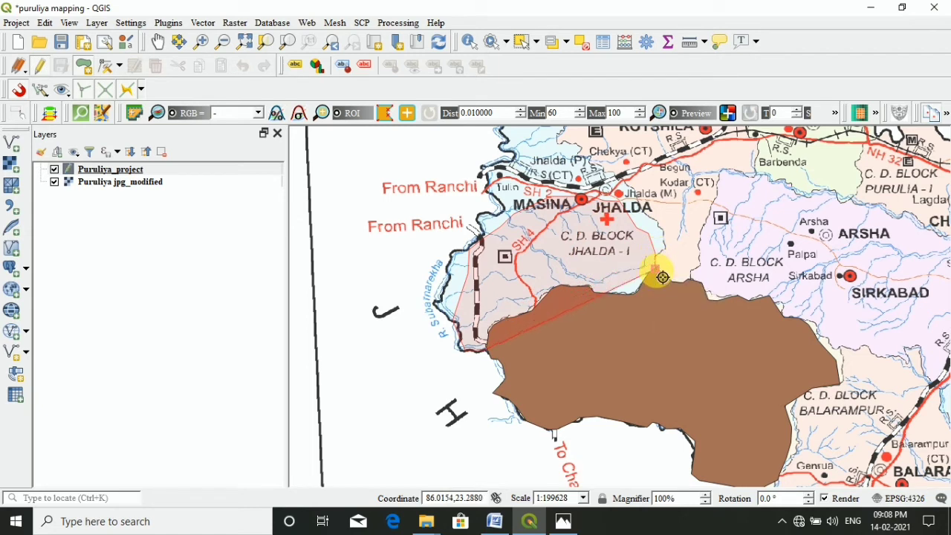
{"action": "left_click", "coordinate": [657, 295]}
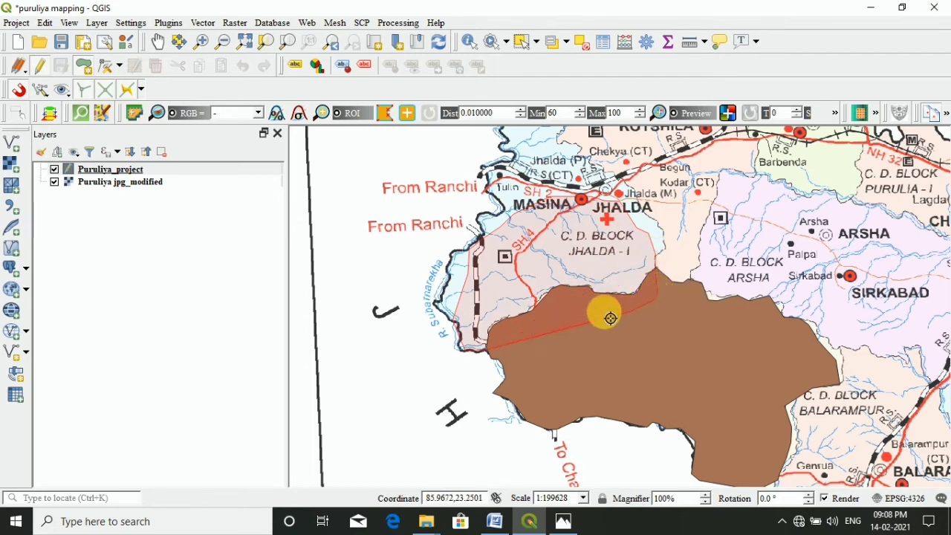
{"action": "left_click", "coordinate": [564, 308]}
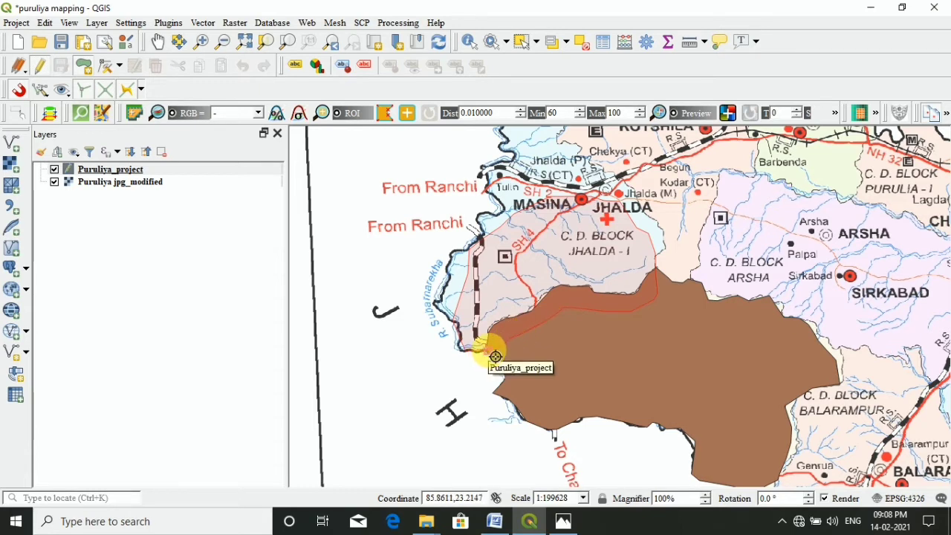
{"action": "right_click", "coordinate": [495, 355]}
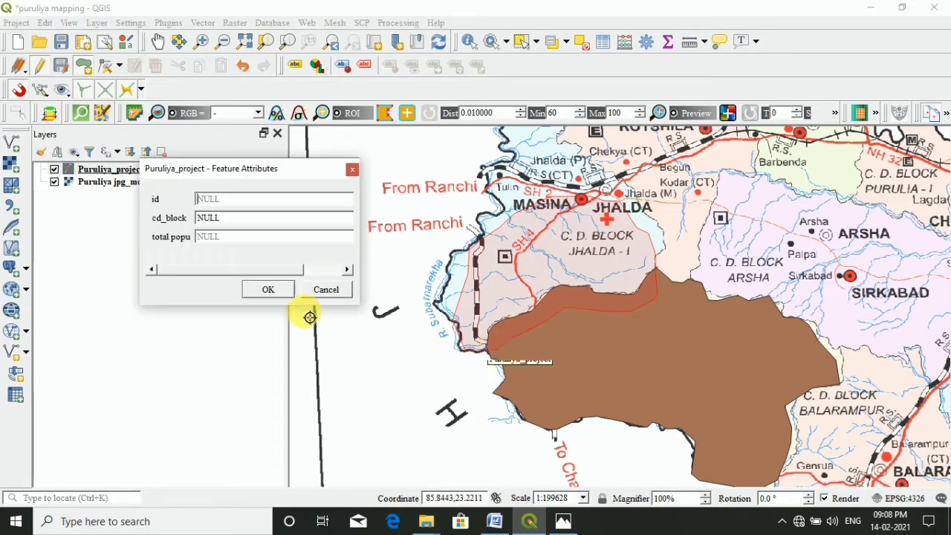
Give the new polygon id 2 and cd_block "jhalda", and save both the layer edits and the project
{"action": "type", "text": "2"}
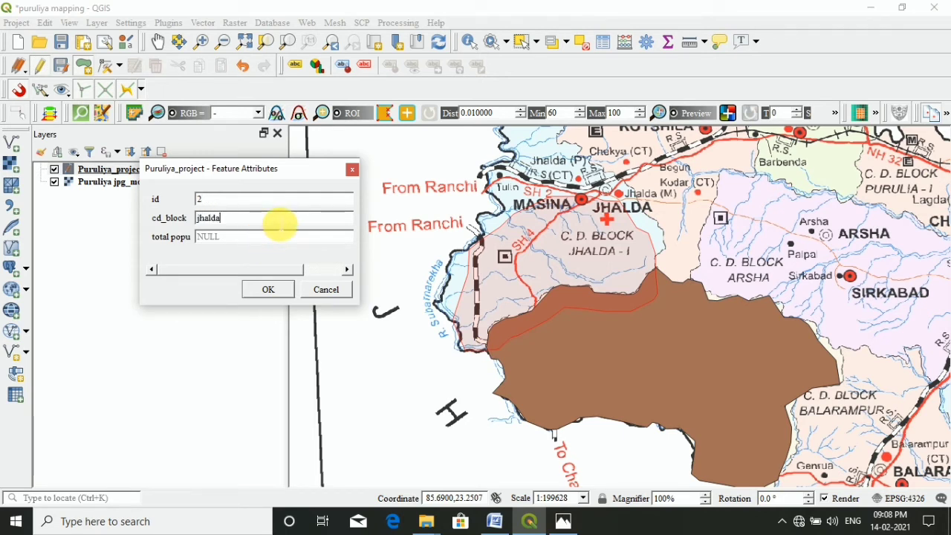
{"action": "left_click", "coordinate": [267, 290]}
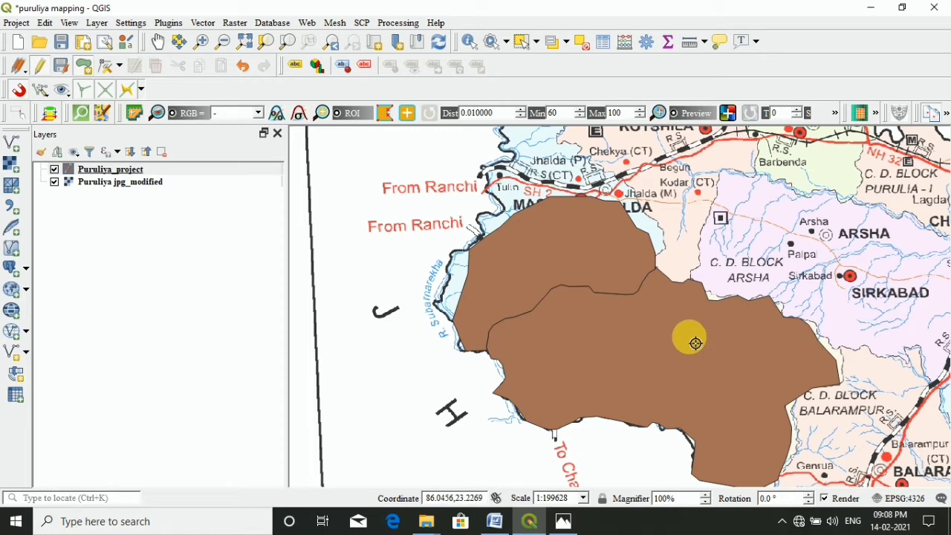
{"action": "left_click", "coordinate": [61, 68]}
{"action": "left_click", "coordinate": [61, 46]}
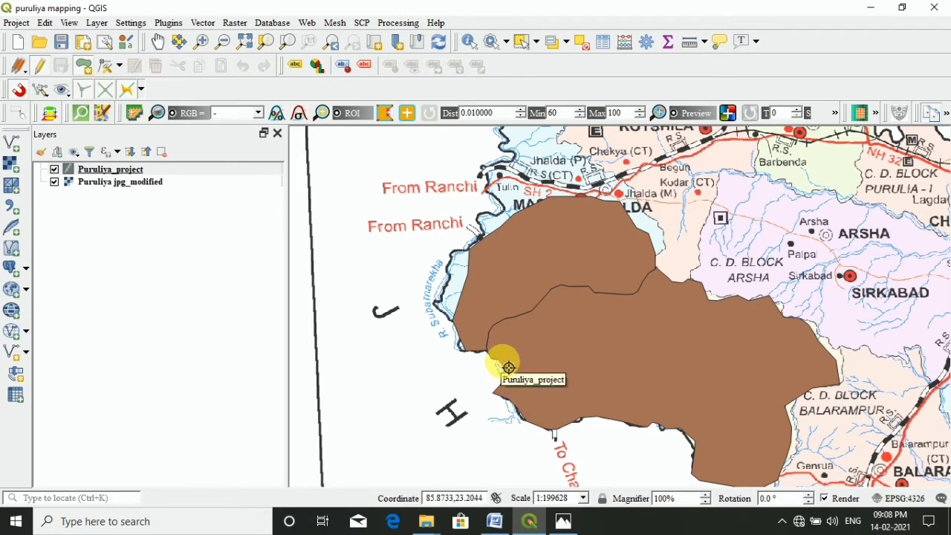
Using the Vertex Tool for the current layer, adjust vertices on the Bagmundi polygon's southern edge to the map boundary
{"action": "left_click", "coordinate": [120, 70]}
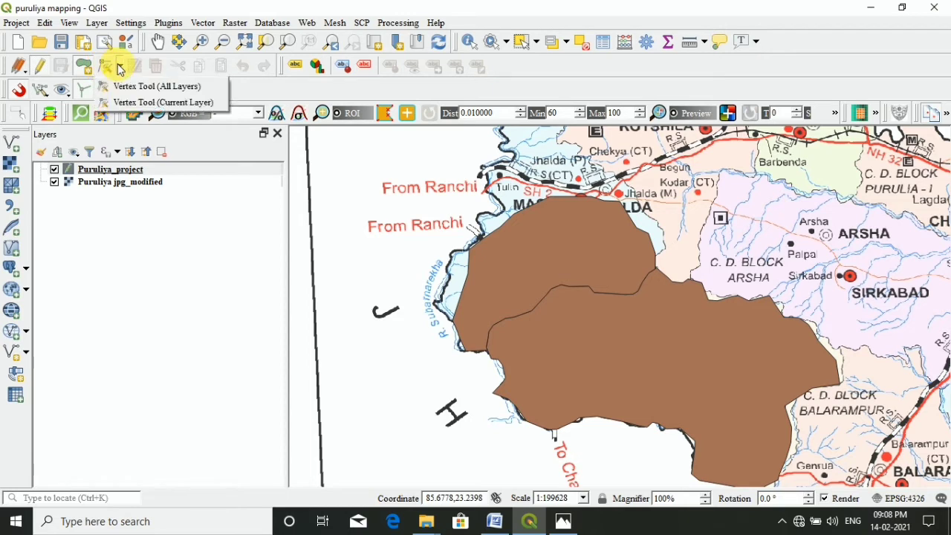
{"action": "left_click", "coordinate": [136, 104]}
{"action": "left_click", "coordinate": [147, 172]}
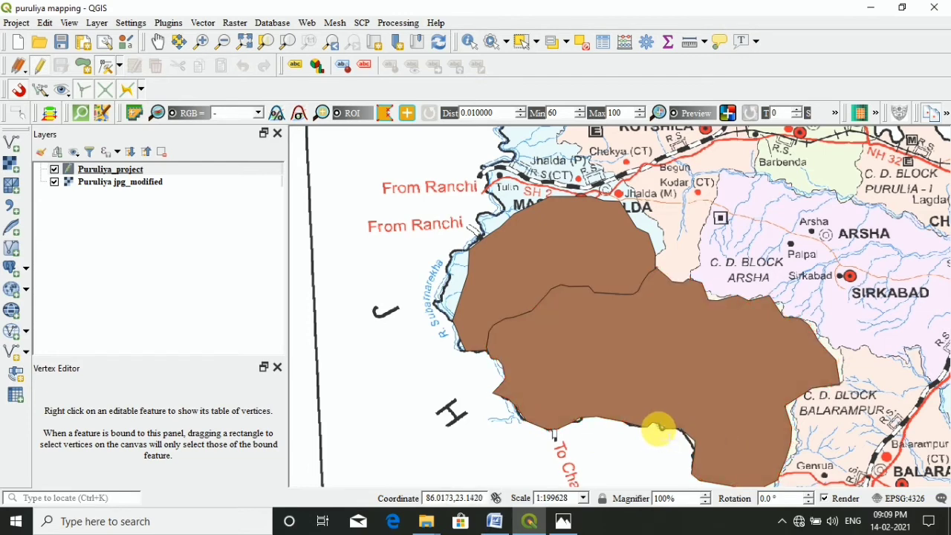
{"action": "scroll", "coordinate": [658, 428], "scroll_direction": "up", "scroll_amount": 3}
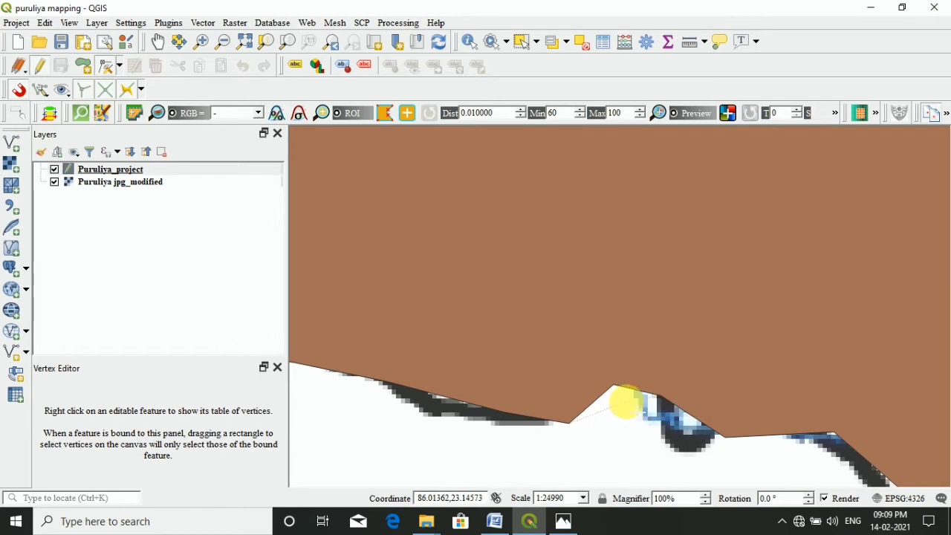
{"action": "left_click", "coordinate": [658, 406]}
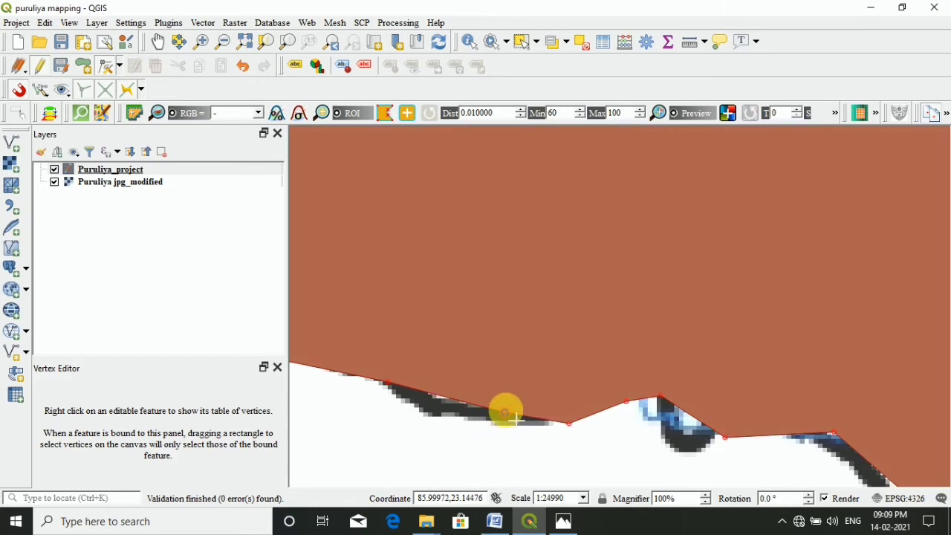
{"action": "left_click", "coordinate": [506, 413]}
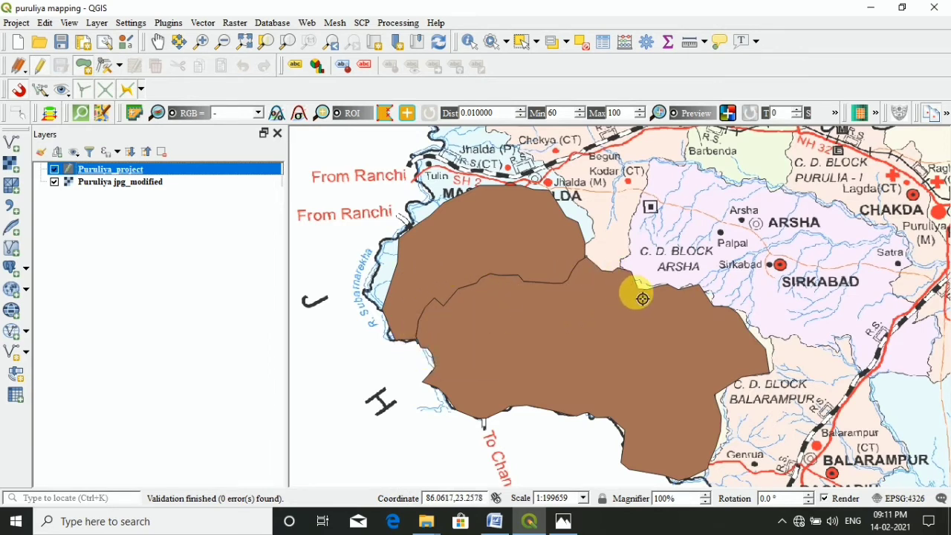
Set the Vertex Tool to work on all layers for refining the Bagmundi polygon's edge along the Arsha block
{"action": "scroll", "coordinate": [653, 297], "scroll_direction": "up", "scroll_amount": 2}
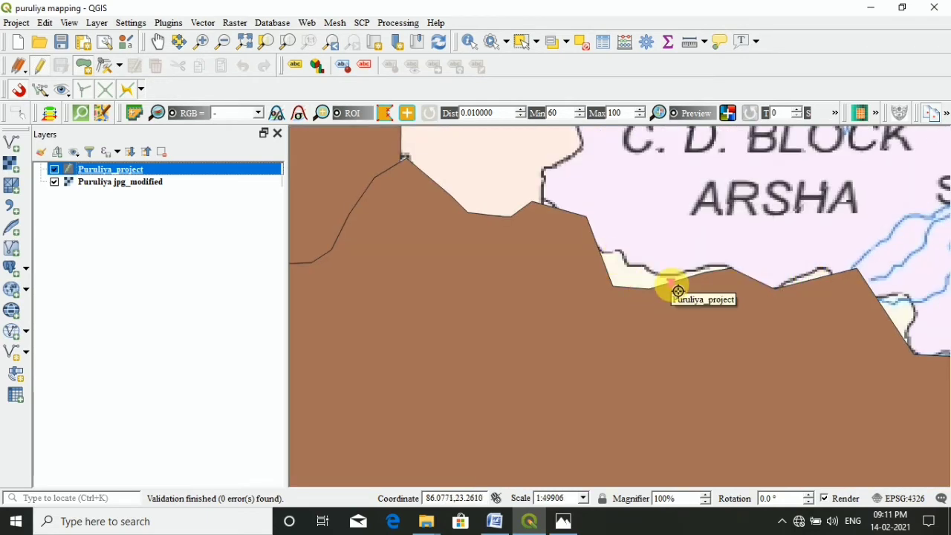
{"action": "scroll", "coordinate": [675, 288], "scroll_direction": "down", "scroll_amount": 2}
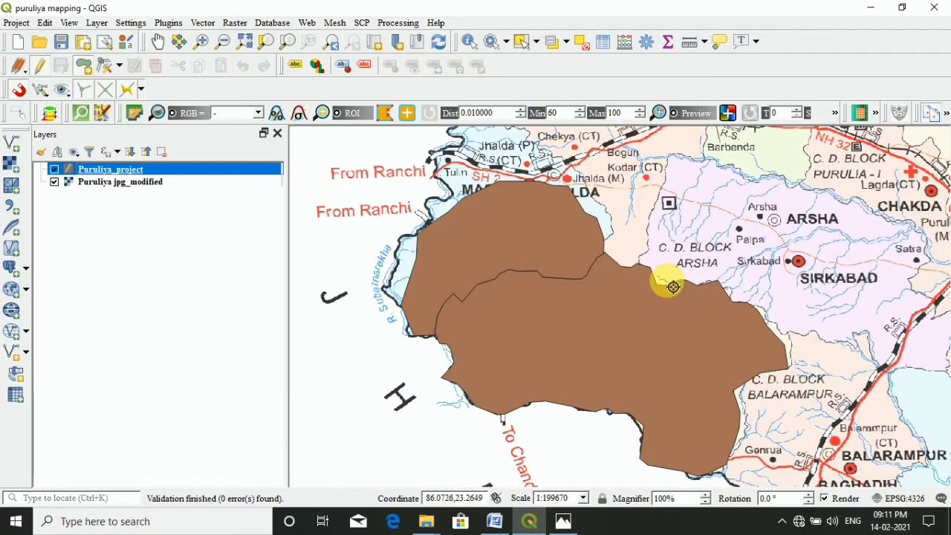
{"action": "scroll", "coordinate": [666, 280], "scroll_direction": "up", "scroll_amount": 1}
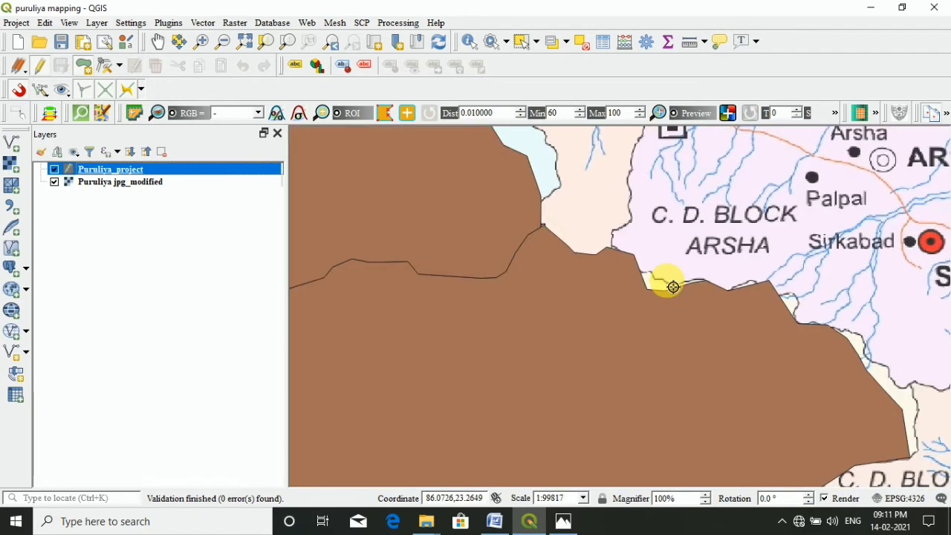
{"action": "left_click", "coordinate": [41, 67]}
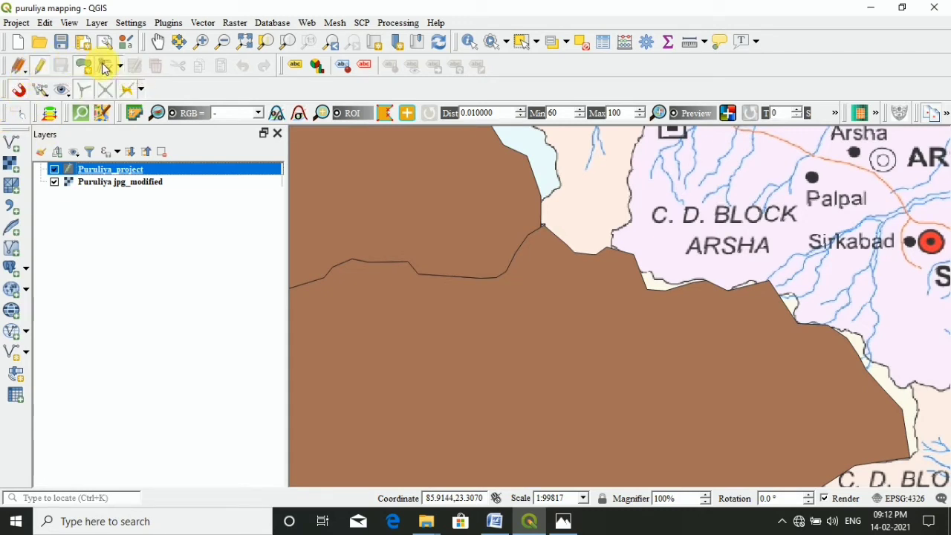
{"action": "left_click", "coordinate": [107, 67]}
{"action": "left_click", "coordinate": [119, 68]}
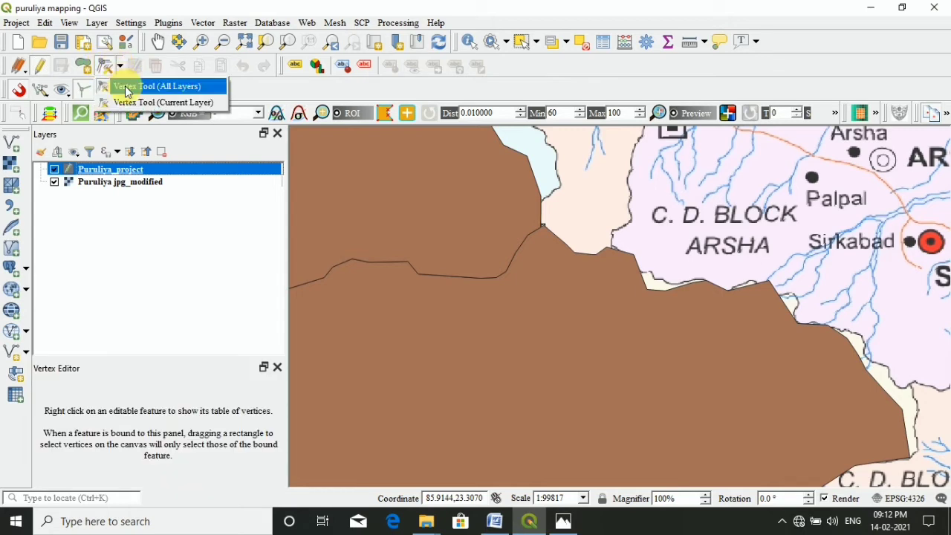
{"action": "left_click", "coordinate": [128, 91]}
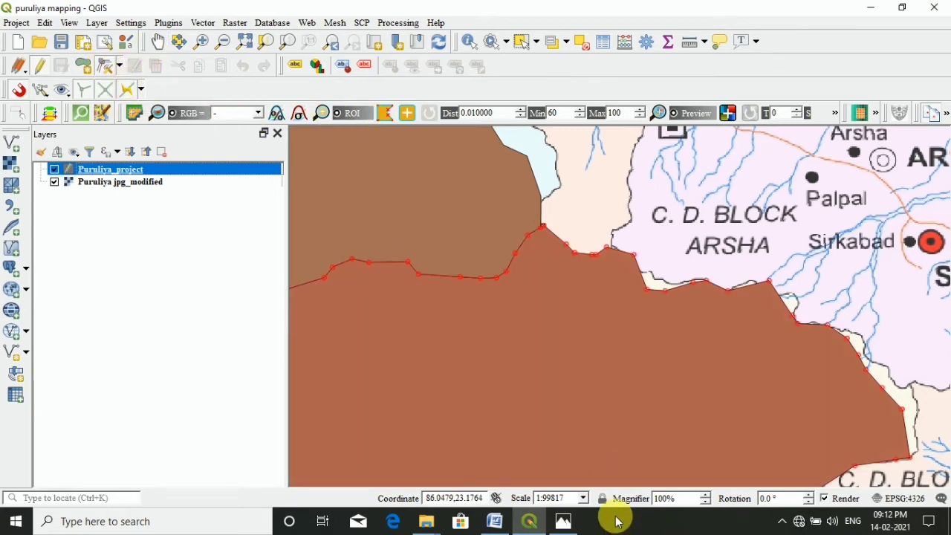
Show the Bagmundi polygon's vertex table in the Vertex Editor and release the polygon again
{"action": "scroll", "coordinate": [510, 319], "scroll_direction": "down", "scroll_amount": 2}
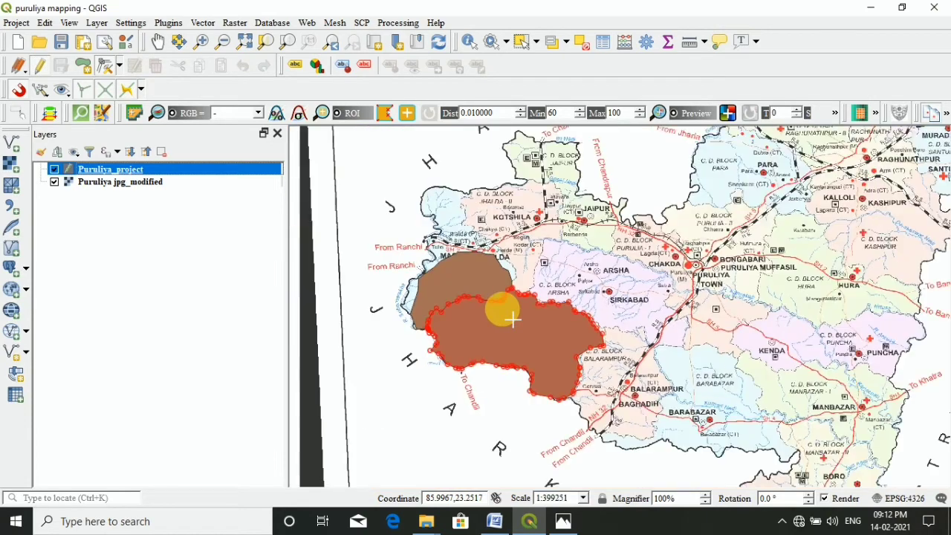
{"action": "scroll", "coordinate": [550, 334], "scroll_direction": "up", "scroll_amount": 1}
{"action": "right_click", "coordinate": [531, 338]}
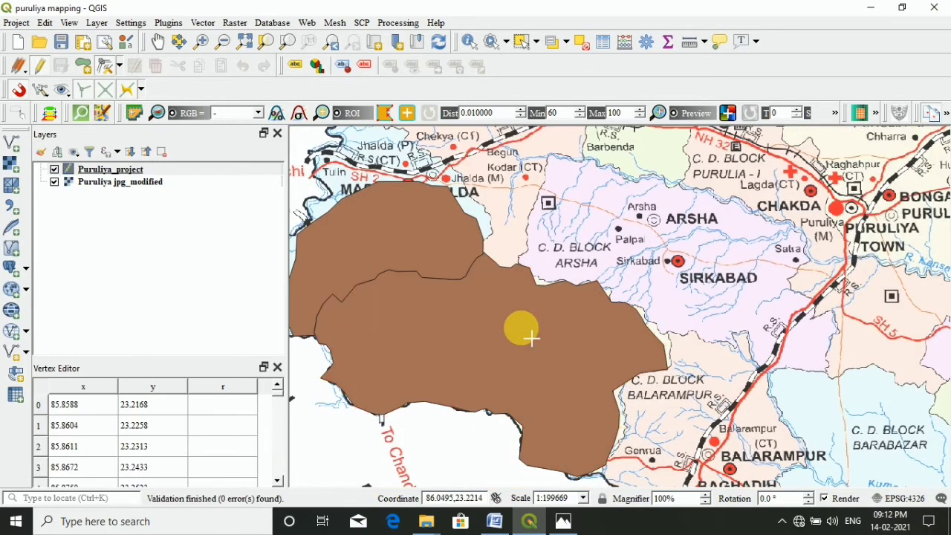
{"action": "right_click", "coordinate": [503, 335]}
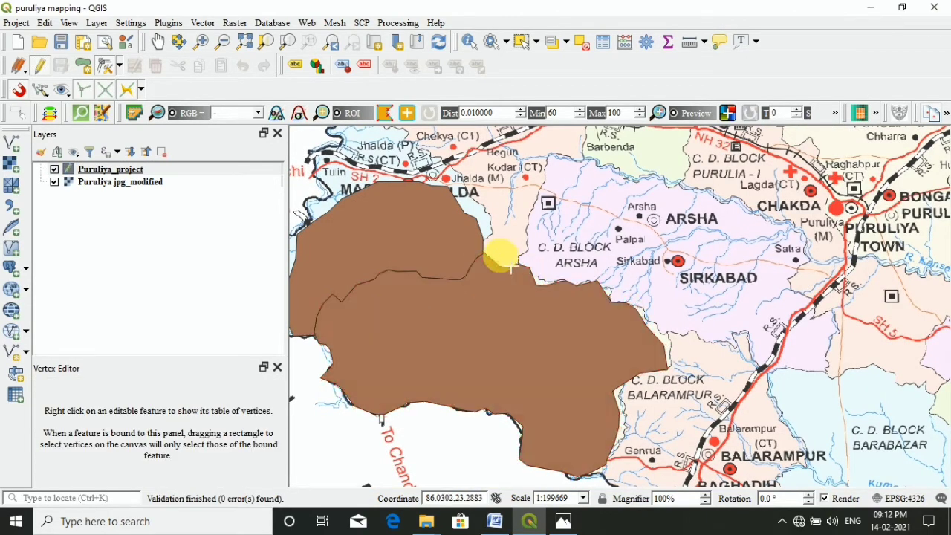
Move two vertices of the Bagmundi polygon's northern edge onto the boundary line southwest of the Arsha label
{"action": "scroll", "coordinate": [543, 291], "scroll_direction": "up", "scroll_amount": 3}
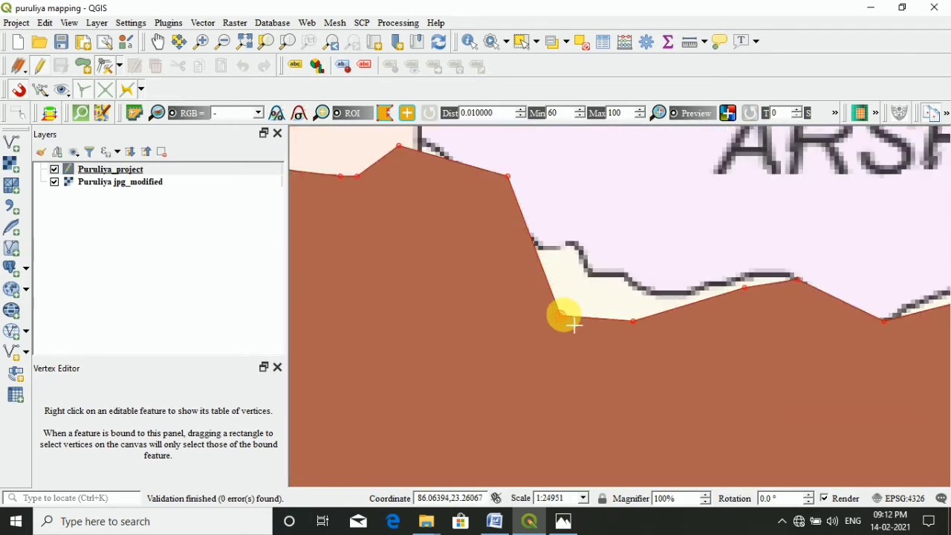
{"action": "left_click", "coordinate": [562, 318]}
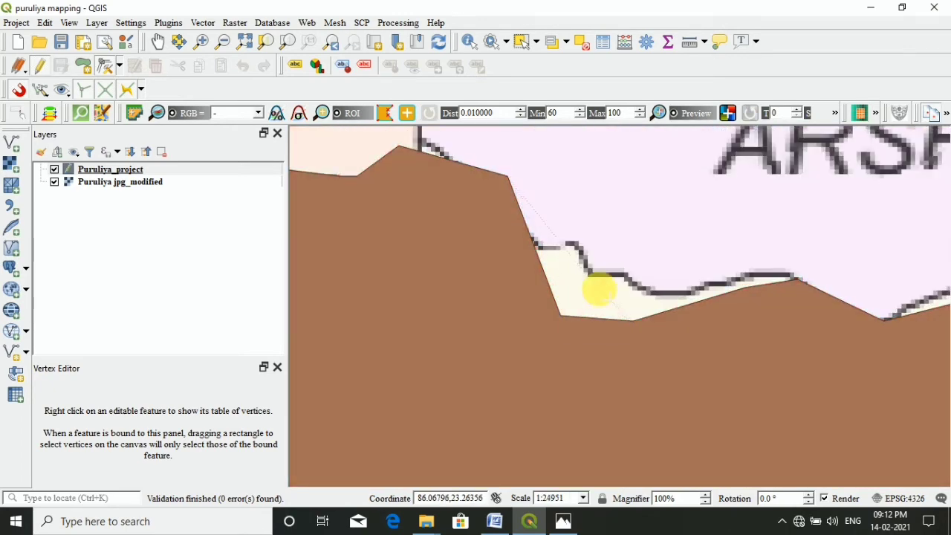
{"action": "left_click", "coordinate": [595, 277]}
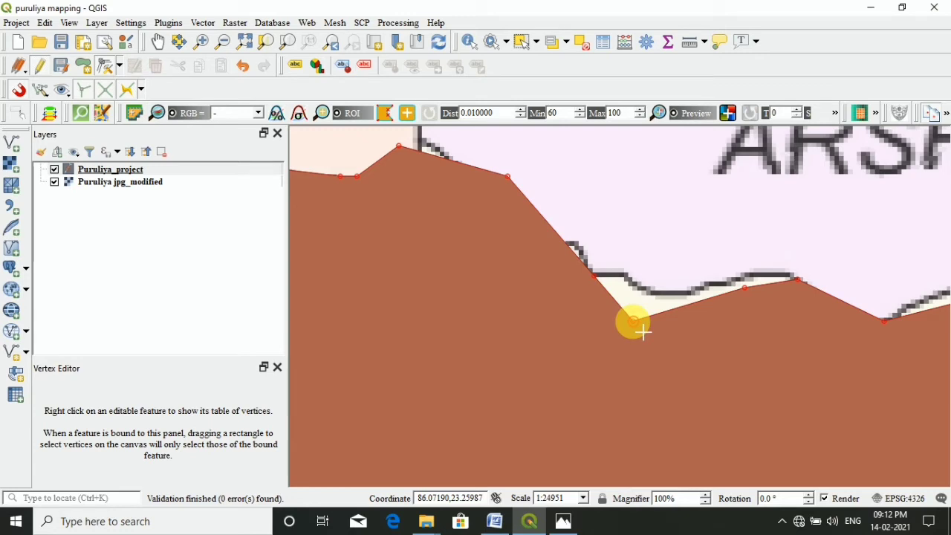
{"action": "left_click", "coordinate": [632, 322]}
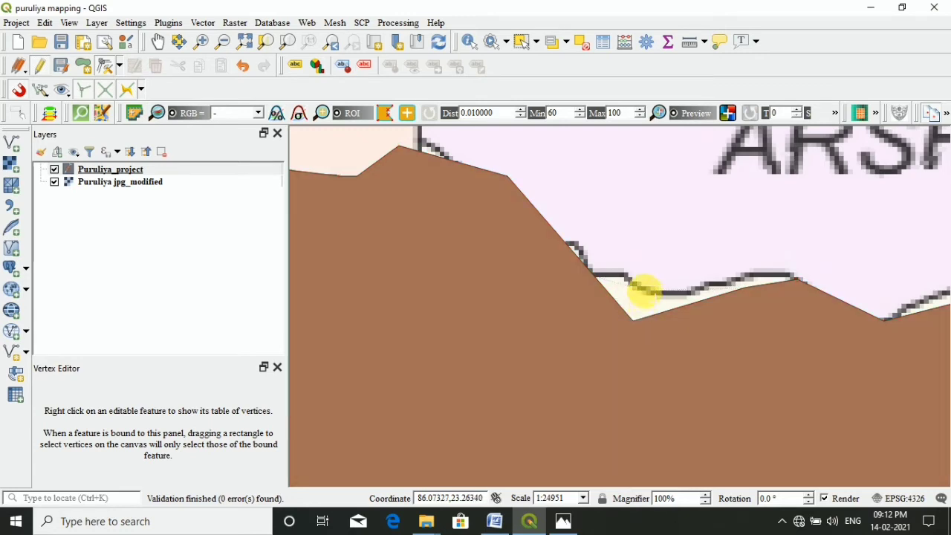
{"action": "scroll", "coordinate": [644, 294], "scroll_direction": "down", "scroll_amount": 2}
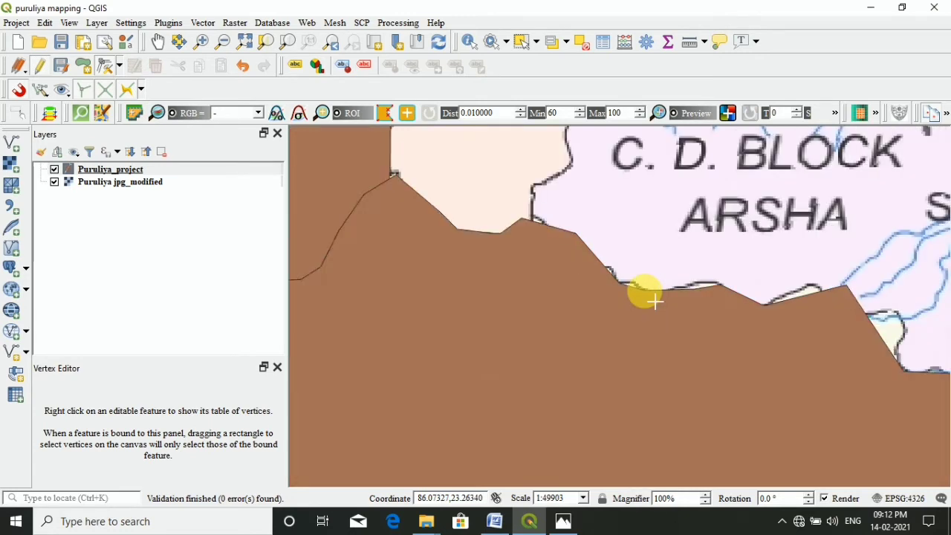
Reshape the Bagmundi polygon's edge south of the Arsha label by moving its corner vertex and adding vertices along the boundary line
{"action": "left_click", "coordinate": [776, 305]}
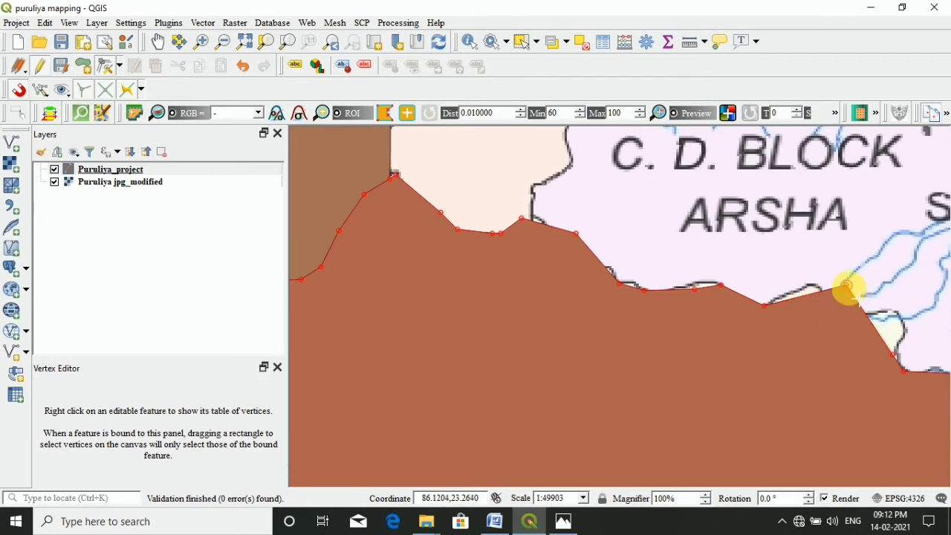
{"action": "left_click", "coordinate": [847, 289]}
{"action": "left_click", "coordinate": [812, 286]}
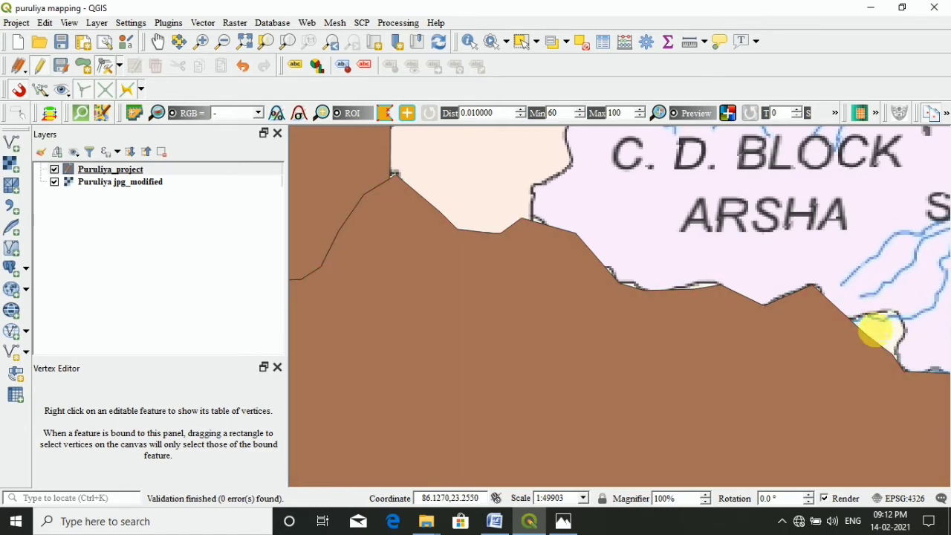
{"action": "left_click", "coordinate": [868, 337]}
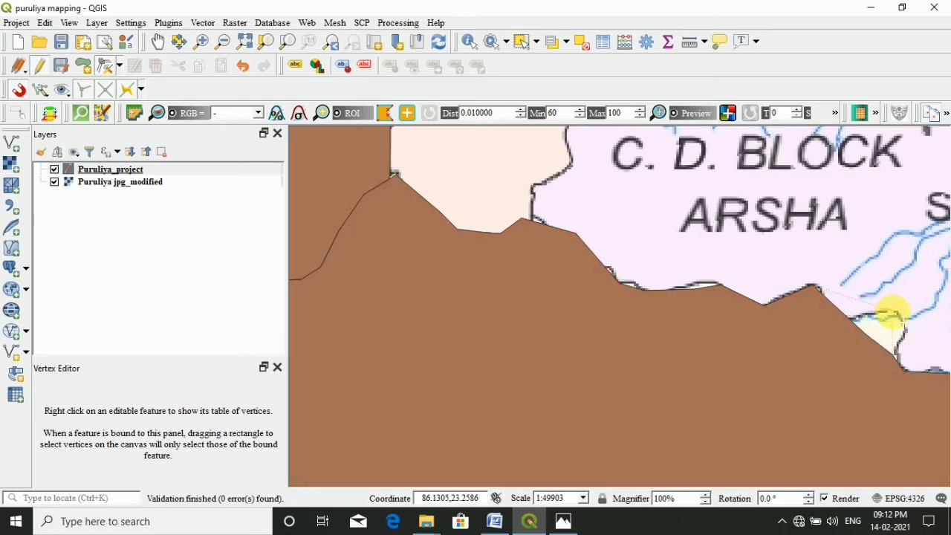
{"action": "left_click", "coordinate": [892, 312]}
{"action": "left_click", "coordinate": [851, 297]}
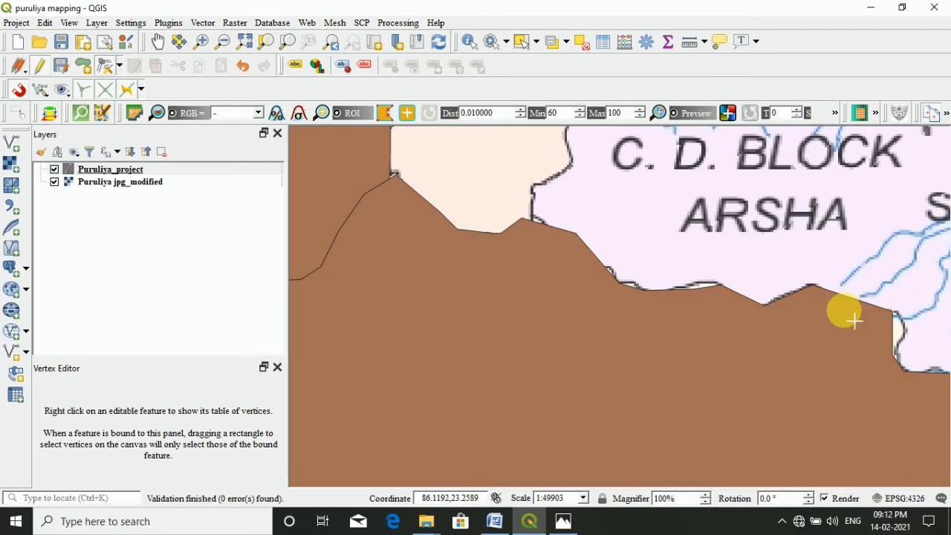
{"action": "left_click", "coordinate": [841, 313]}
{"action": "left_click", "coordinate": [842, 313]}
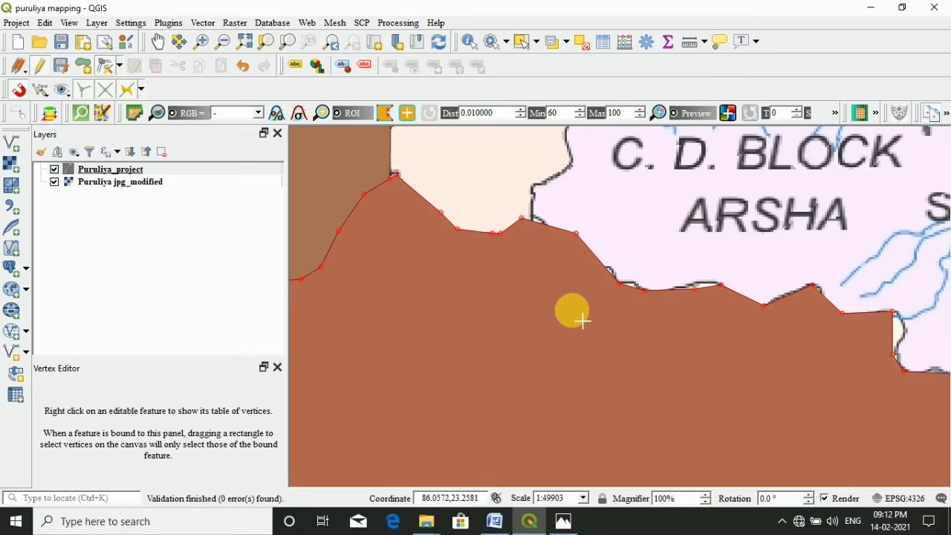
Move vertices near the western end of the shared boundary between the two digitized block polygons with the Vertex Tool
{"action": "scroll", "coordinate": [609, 249], "scroll_direction": "down", "scroll_amount": 2}
{"action": "scroll", "coordinate": [609, 249], "scroll_direction": "down", "scroll_amount": 1}
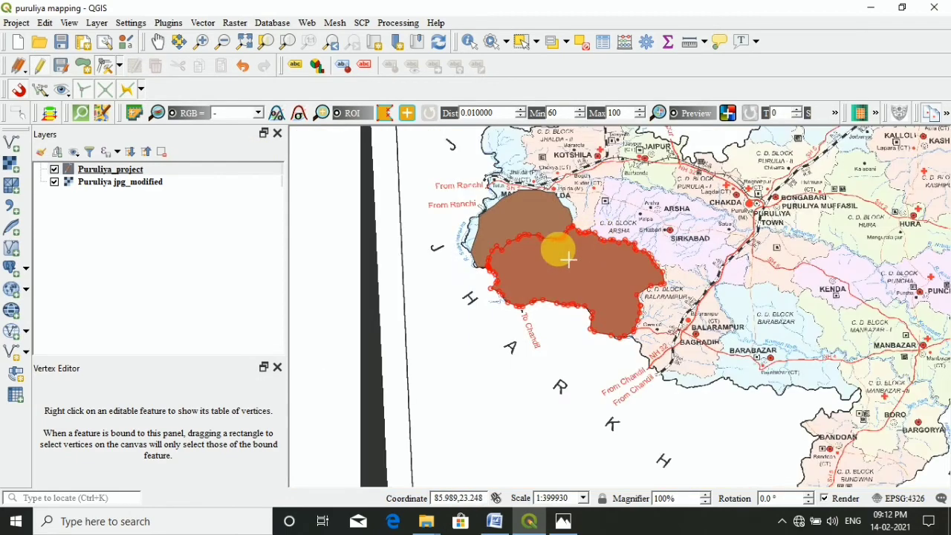
{"action": "scroll", "coordinate": [516, 277], "scroll_direction": "up", "scroll_amount": 2}
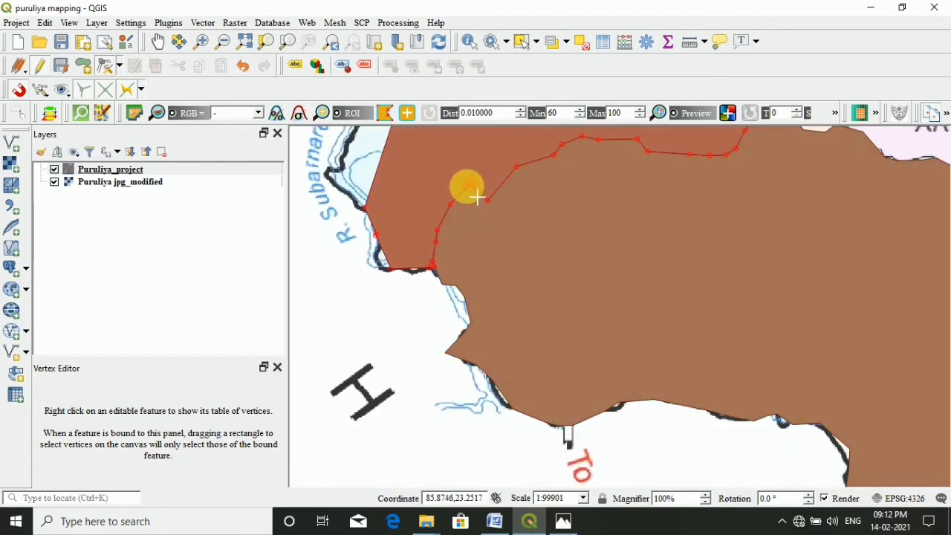
{"action": "left_click", "coordinate": [468, 187]}
{"action": "left_click", "coordinate": [468, 208]}
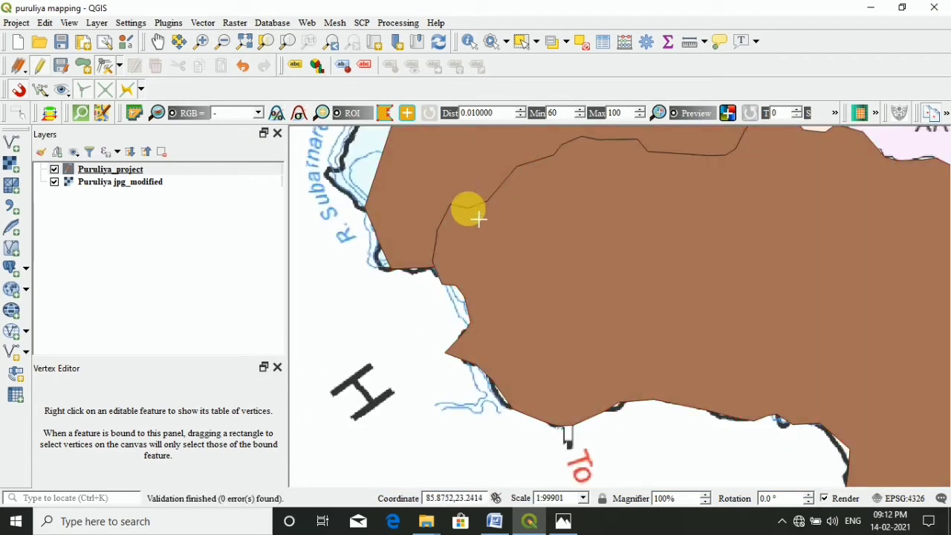
{"action": "left_click", "coordinate": [450, 206]}
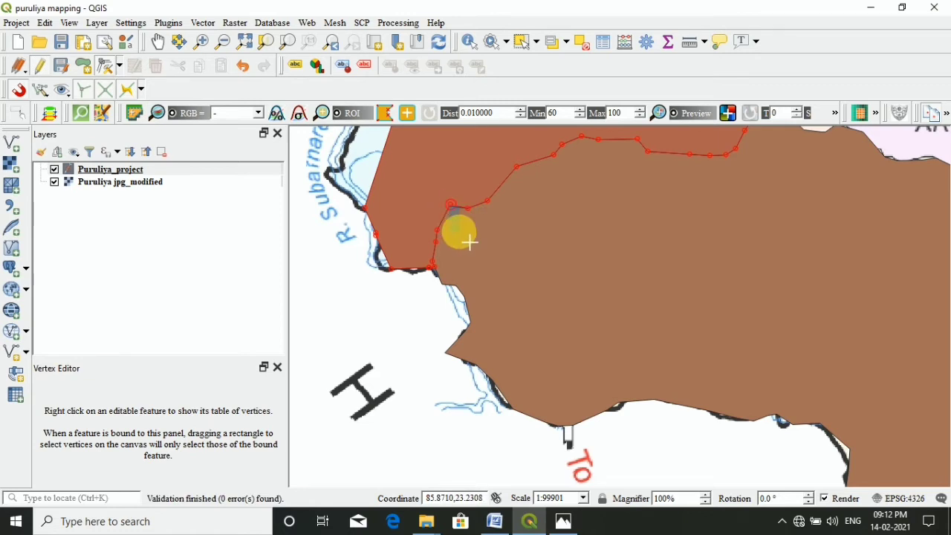
{"action": "left_click", "coordinate": [455, 209]}
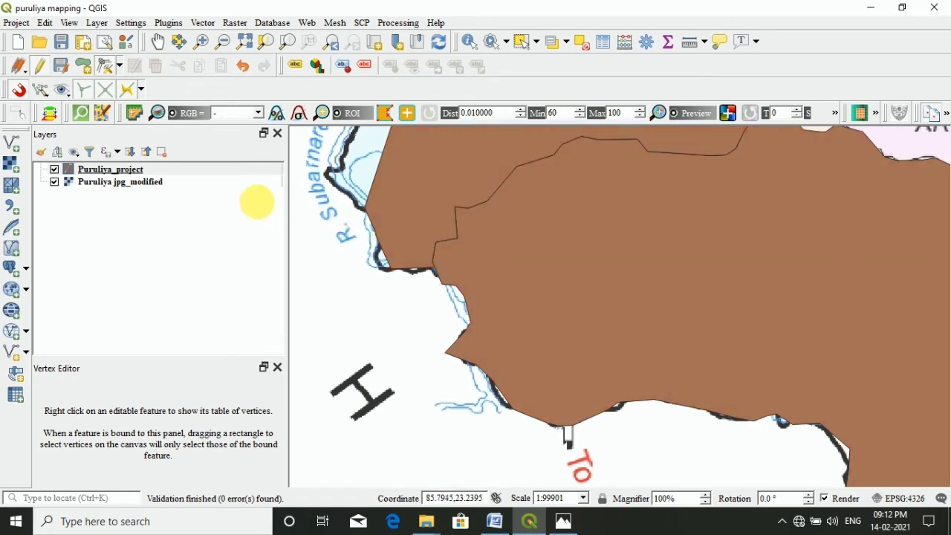
Save the project and close the Vertex Editor
{"action": "left_click", "coordinate": [62, 45]}
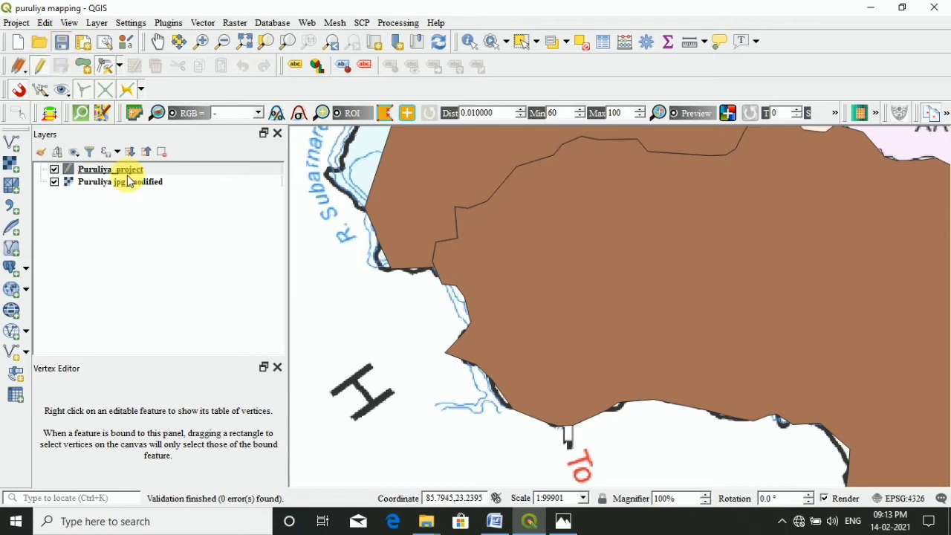
{"action": "left_click", "coordinate": [277, 367]}
{"action": "scroll", "coordinate": [493, 312], "scroll_direction": "down", "scroll_amount": 1}
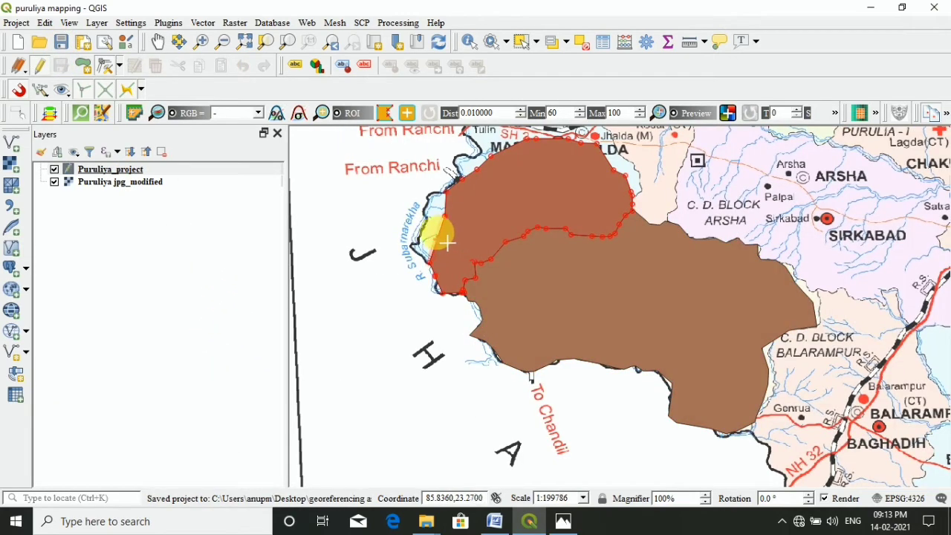
{"action": "scroll", "coordinate": [603, 308], "scroll_direction": "down", "scroll_amount": 1}
{"action": "scroll", "coordinate": [554, 295], "scroll_direction": "up", "scroll_amount": 1}
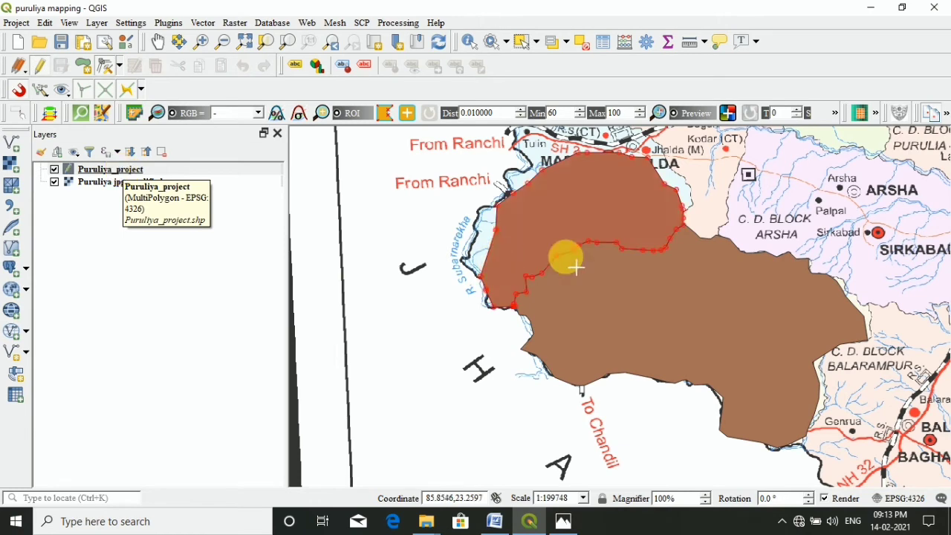
{"action": "scroll", "coordinate": [664, 261], "scroll_direction": "down", "scroll_amount": 2}
{"action": "scroll", "coordinate": [765, 245], "scroll_direction": "up", "scroll_amount": 1}
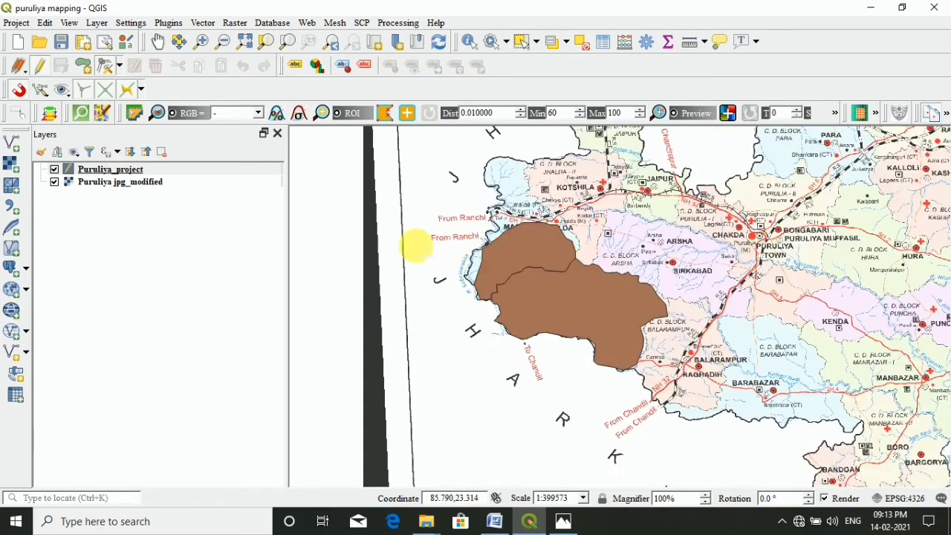
Rename the Puruliya_project layer to cd_blocks and save the project
{"action": "left_click", "coordinate": [107, 173]}
{"action": "right_click", "coordinate": [107, 176]}
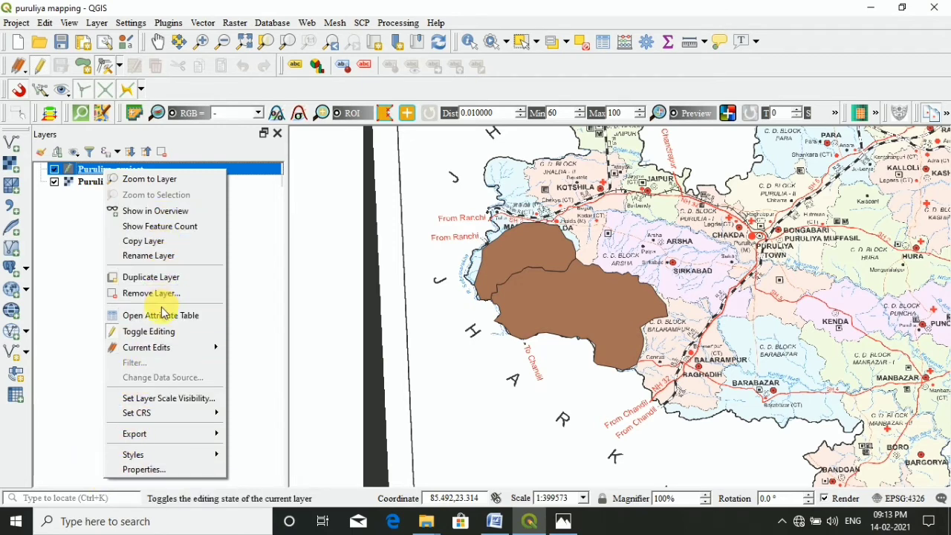
{"action": "mouse_move", "coordinate": [165, 350]}
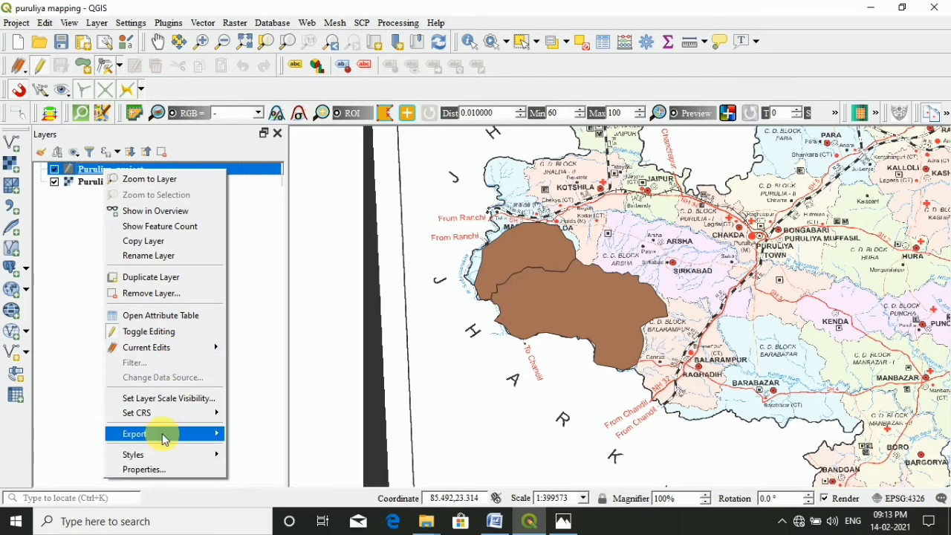
{"action": "left_click", "coordinate": [179, 255]}
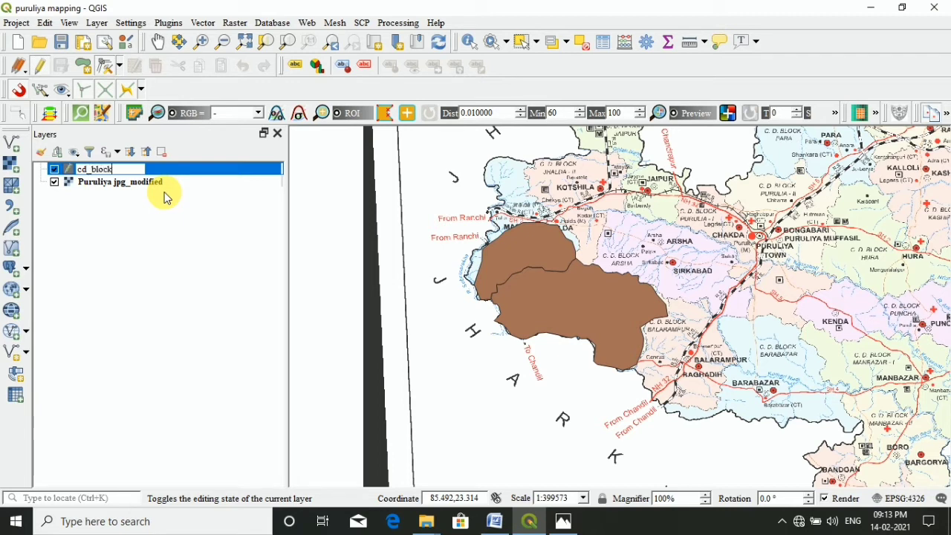
{"action": "left_click", "coordinate": [156, 216]}
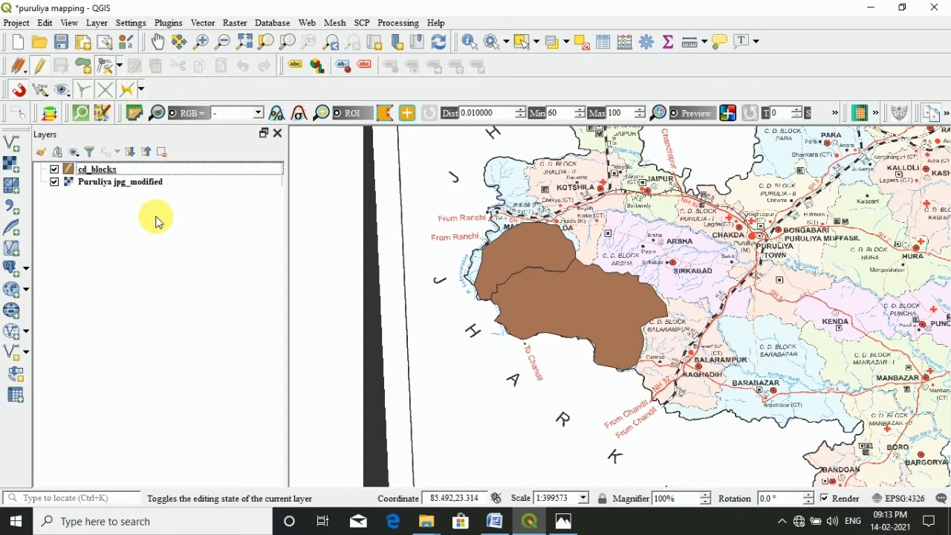
{"action": "left_click", "coordinate": [63, 43]}
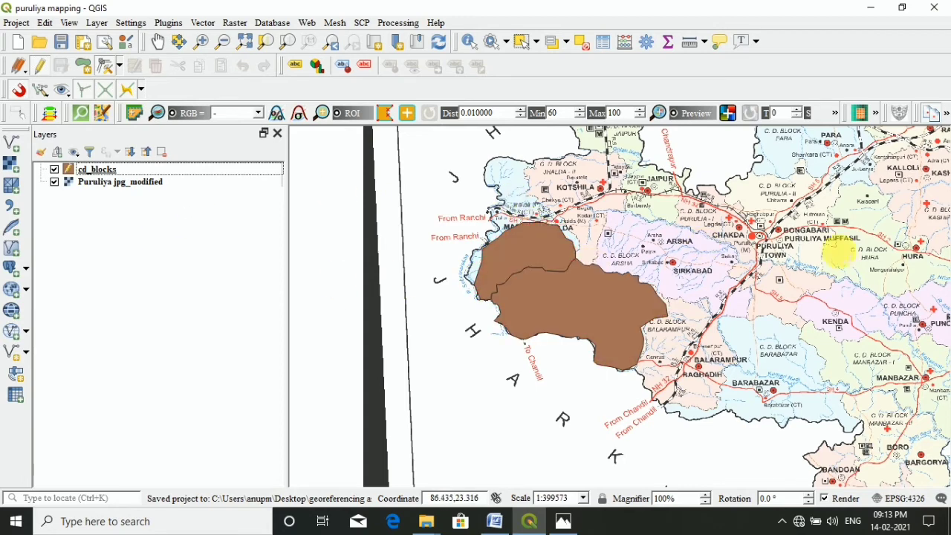
{"action": "left_click", "coordinate": [83, 67]}
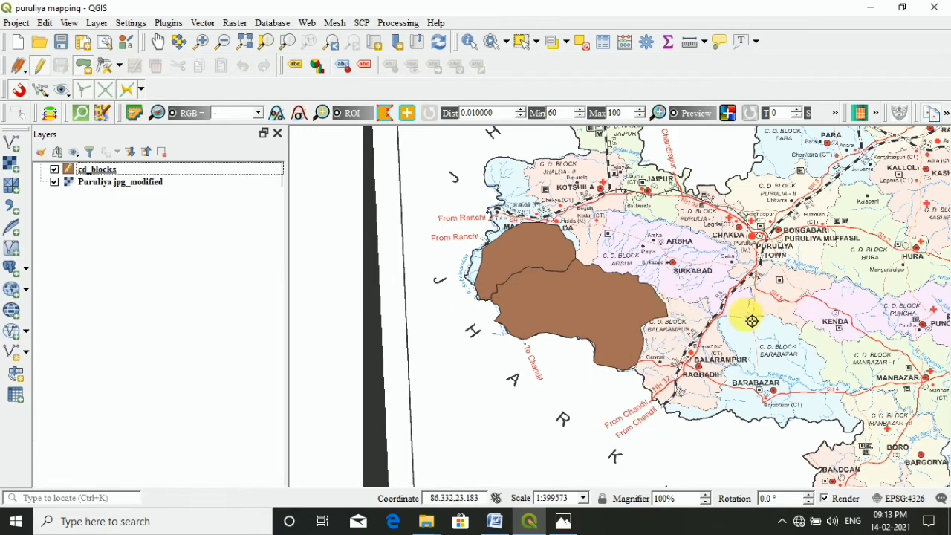
{"action": "scroll", "coordinate": [743, 294], "scroll_direction": "up", "scroll_amount": 1}
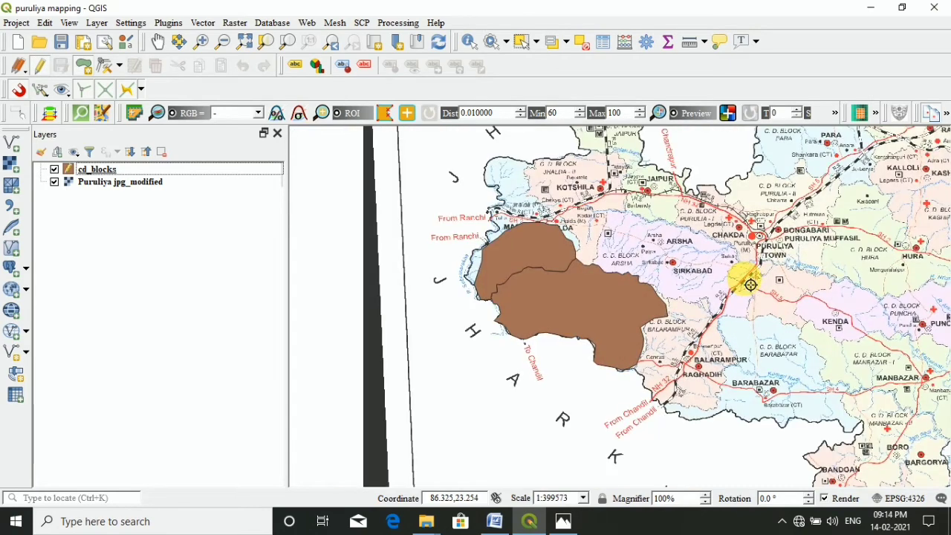
{"action": "scroll", "coordinate": [747, 283], "scroll_direction": "up", "scroll_amount": 1}
{"action": "scroll", "coordinate": [743, 277], "scroll_direction": "down", "scroll_amount": 1}
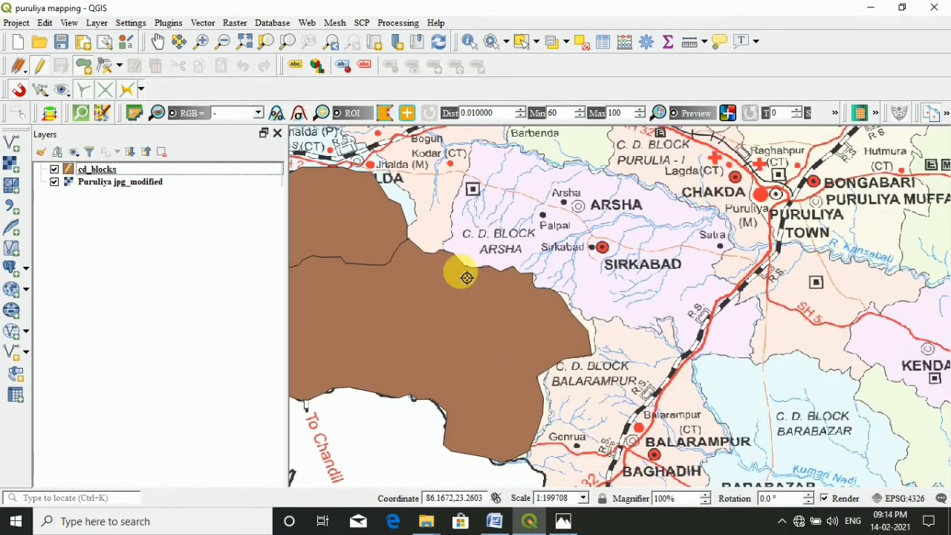
Start a new shapefile layer with Line as its geometry type
{"action": "left_click", "coordinate": [98, 22]}
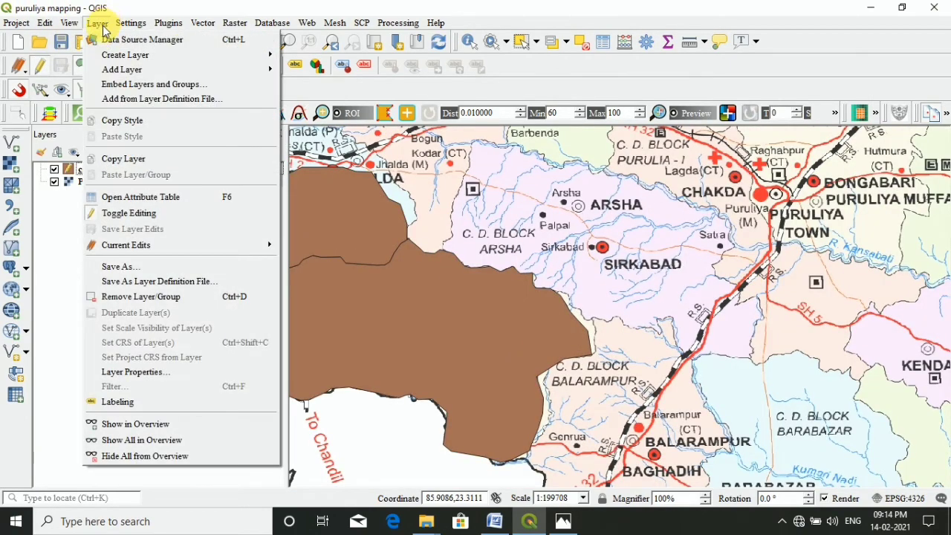
{"action": "mouse_move", "coordinate": [149, 55]}
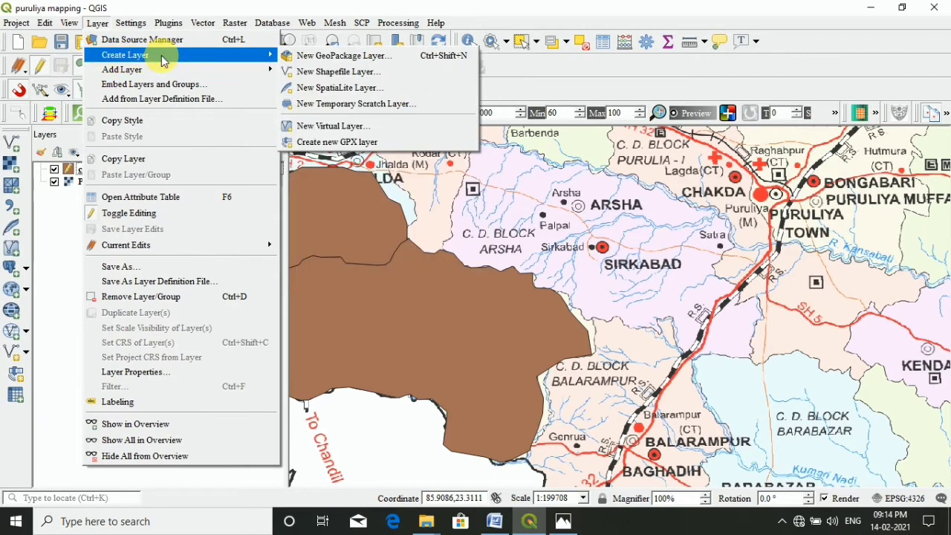
{"action": "left_click", "coordinate": [339, 72]}
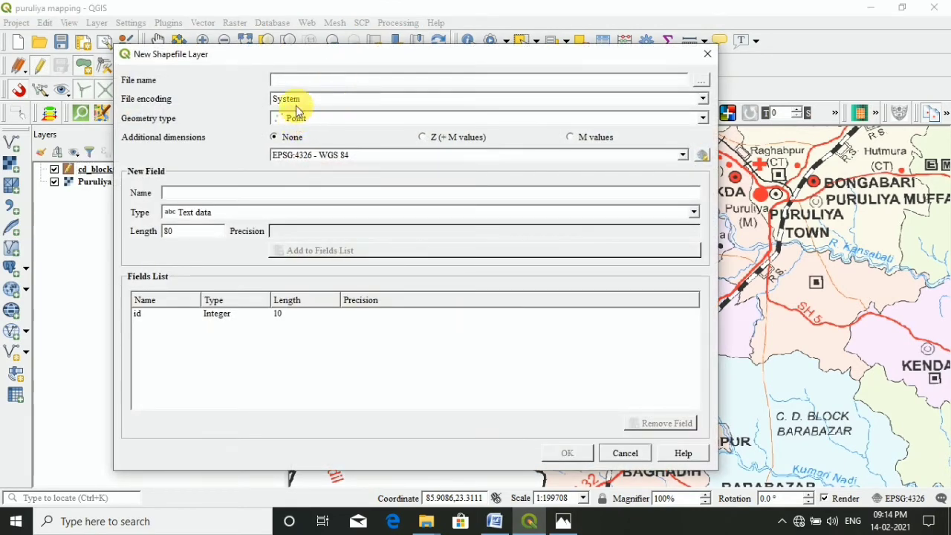
{"action": "left_click", "coordinate": [301, 119]}
{"action": "left_click", "coordinate": [297, 153]}
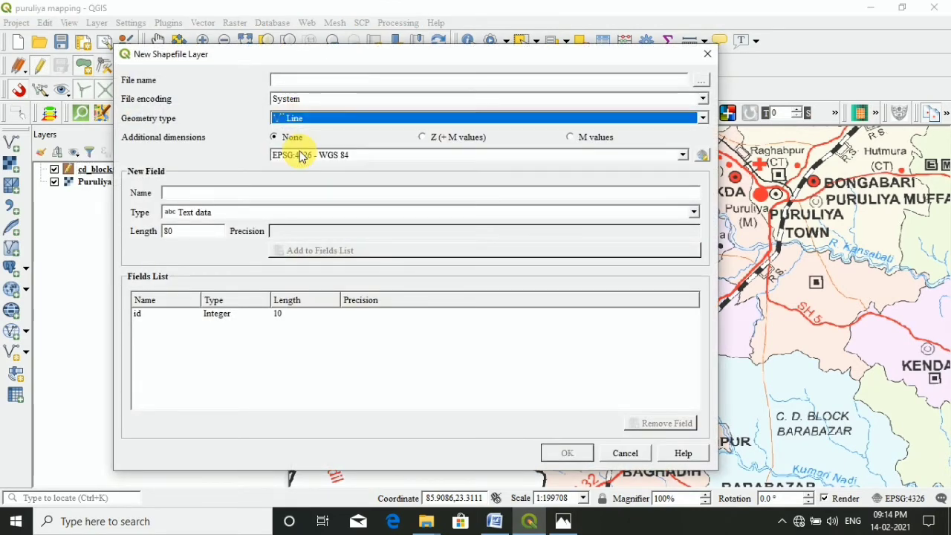
Set the new shapefile's file name to rail in the georeferencing and digitization folder on the Desktop
{"action": "left_click", "coordinate": [385, 82]}
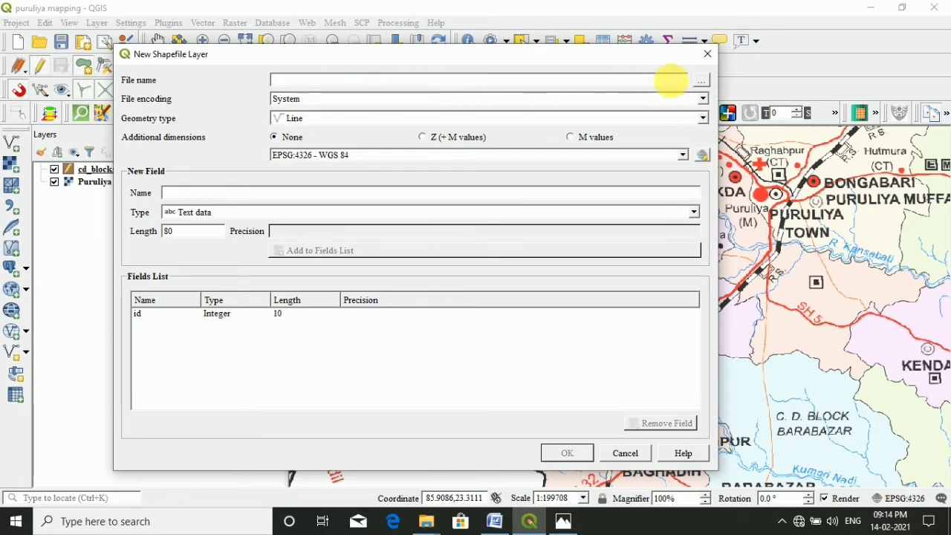
{"action": "left_click", "coordinate": [703, 81]}
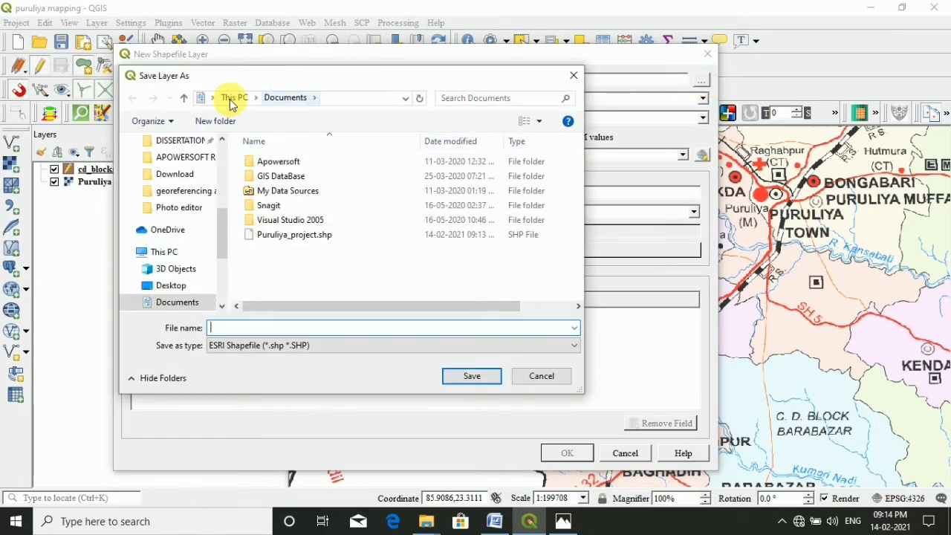
{"action": "left_click", "coordinate": [179, 285]}
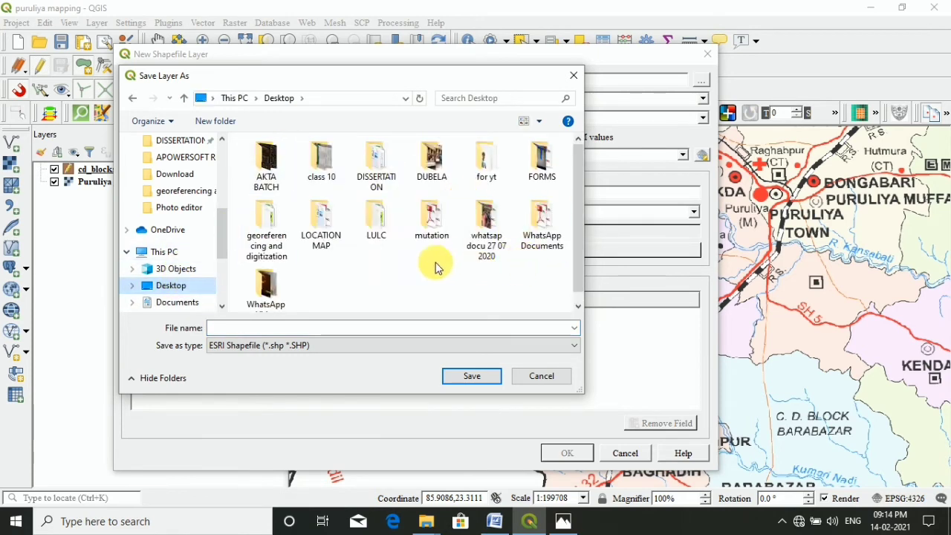
{"action": "double_click", "coordinate": [272, 230]}
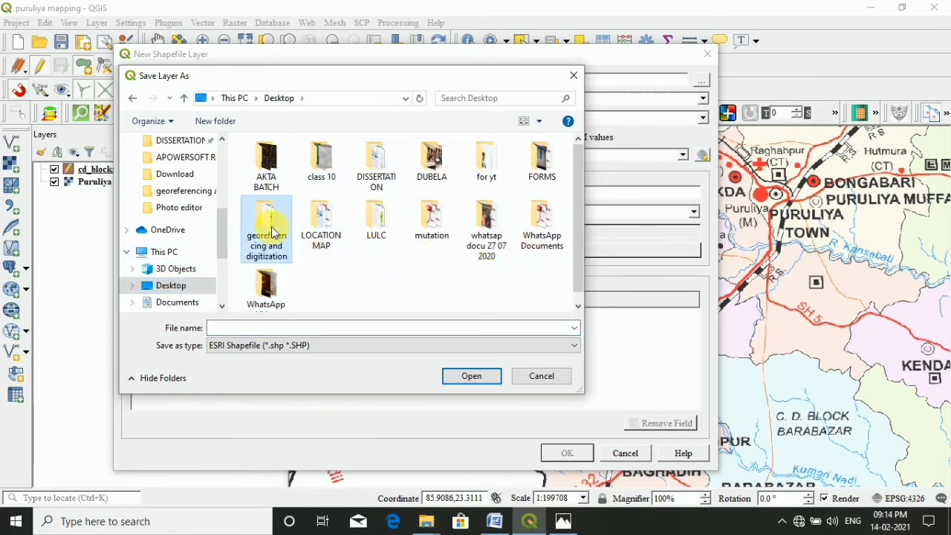
{"action": "left_click", "coordinate": [292, 328]}
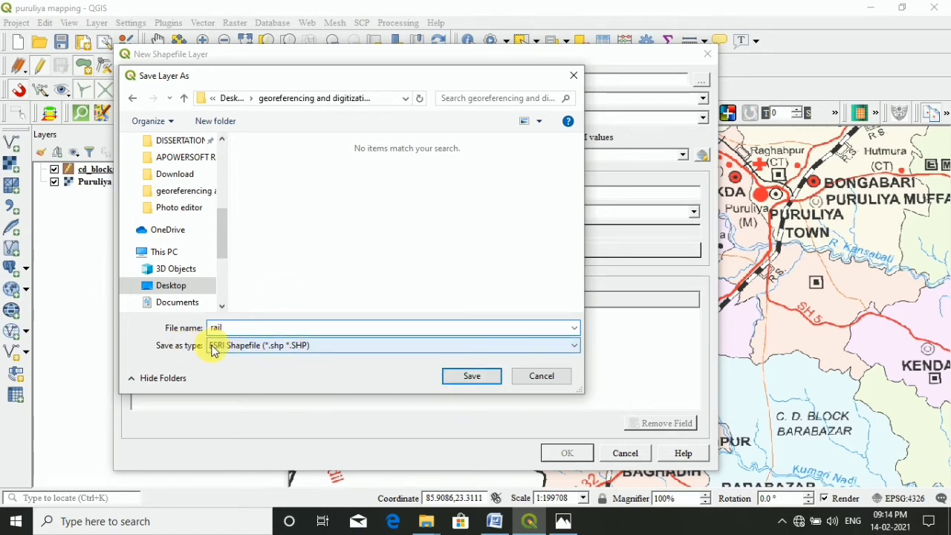
{"action": "left_click", "coordinate": [474, 376]}
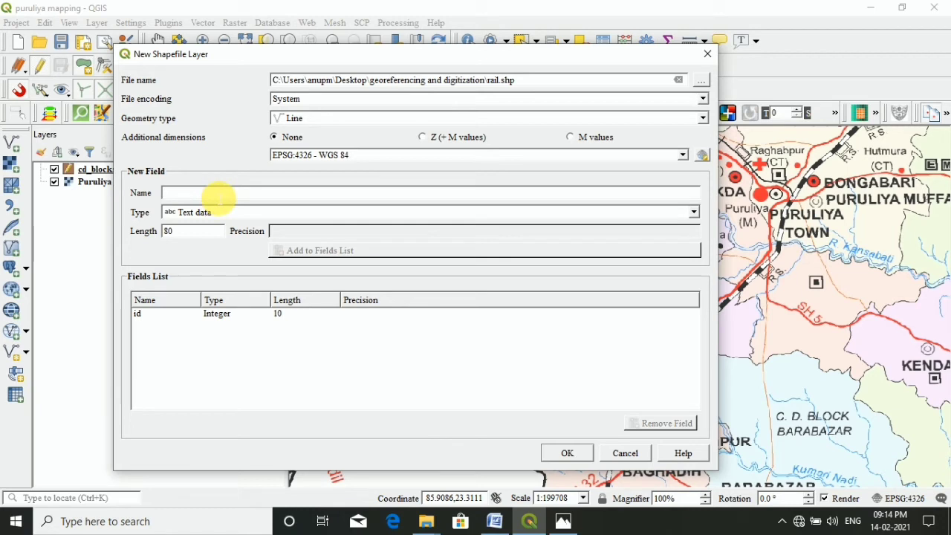
Add a text data field named rail with length 80 to the fields list and create the line layer
{"action": "type", "text": "rail"}
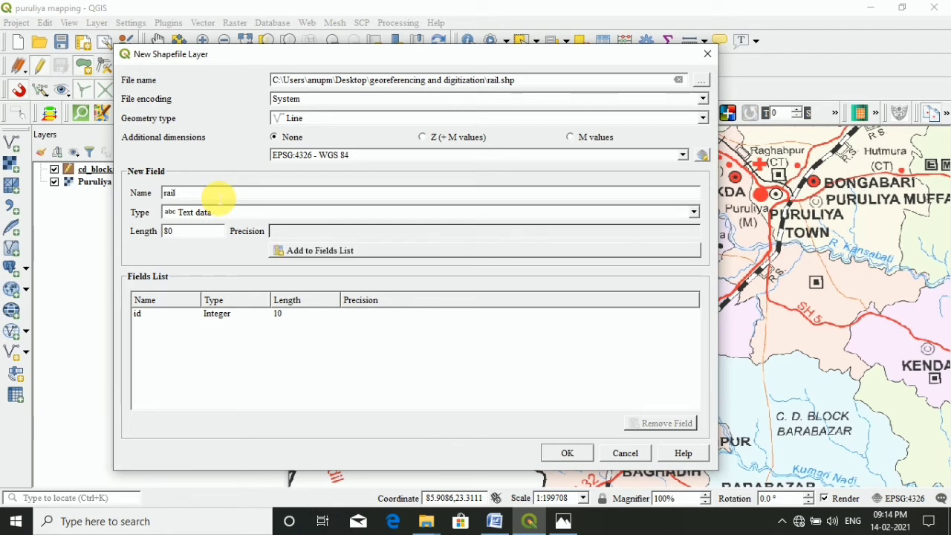
{"action": "left_click", "coordinate": [222, 211]}
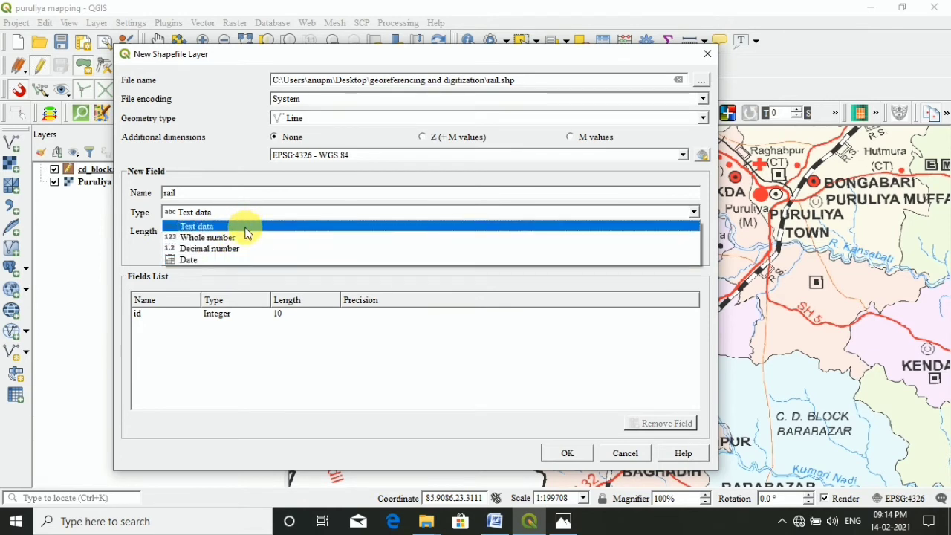
{"action": "left_click", "coordinate": [246, 229]}
{"action": "left_click", "coordinate": [356, 250]}
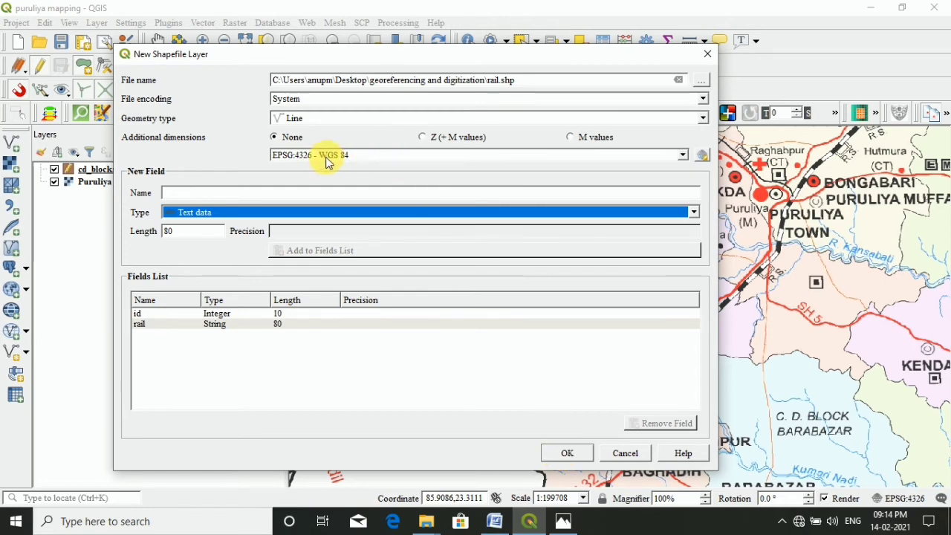
{"action": "left_click", "coordinate": [567, 454]}
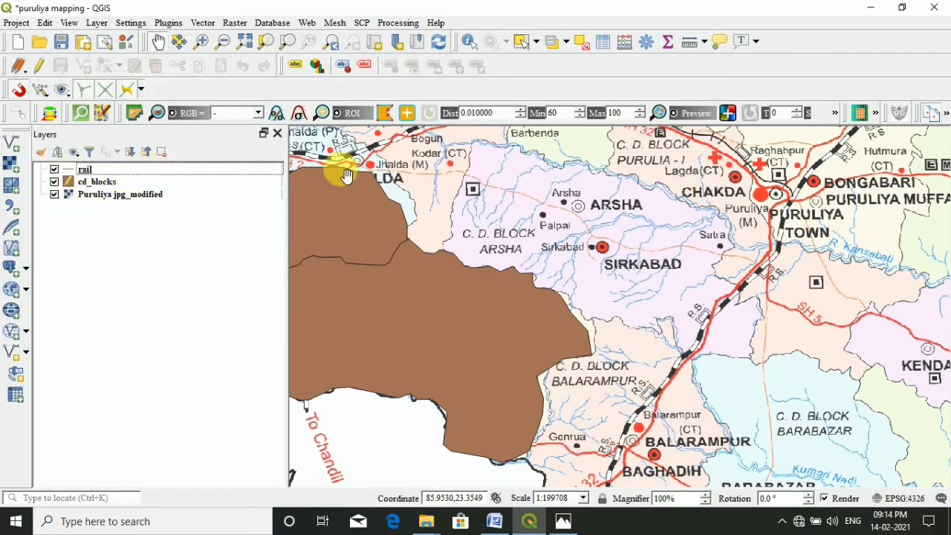
Enable editing on the rail layer and trace a new line feature along the railway from the Chandil border end to Balarampur
{"action": "left_click", "coordinate": [137, 169]}
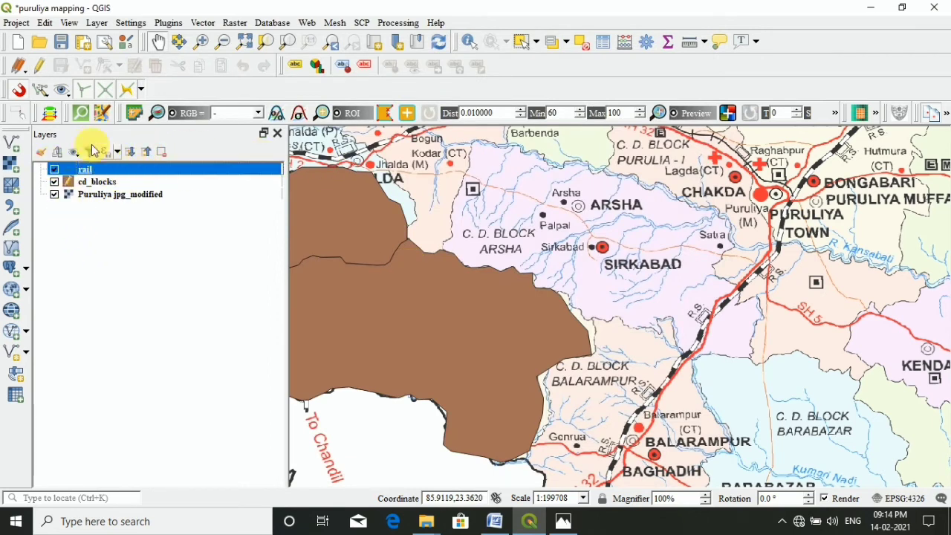
{"action": "left_click", "coordinate": [43, 70]}
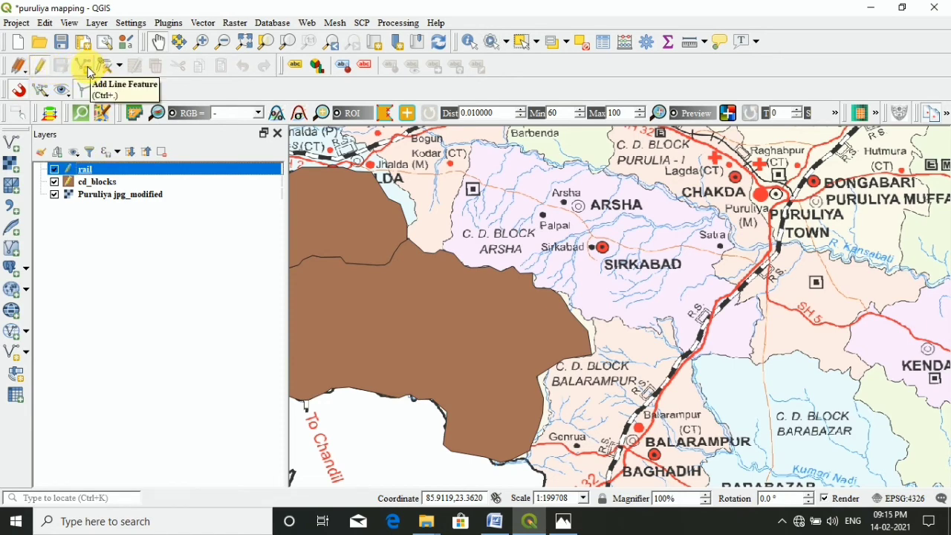
{"action": "left_click", "coordinate": [90, 72]}
{"action": "scroll", "coordinate": [616, 398], "scroll_direction": "down", "scroll_amount": 2}
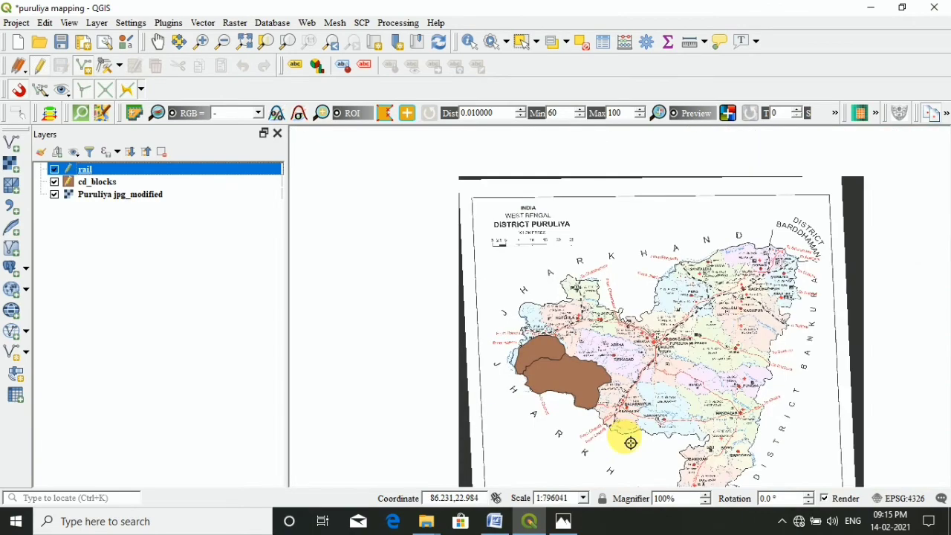
{"action": "scroll", "coordinate": [616, 433], "scroll_direction": "up", "scroll_amount": 3}
{"action": "left_click", "coordinate": [561, 418]}
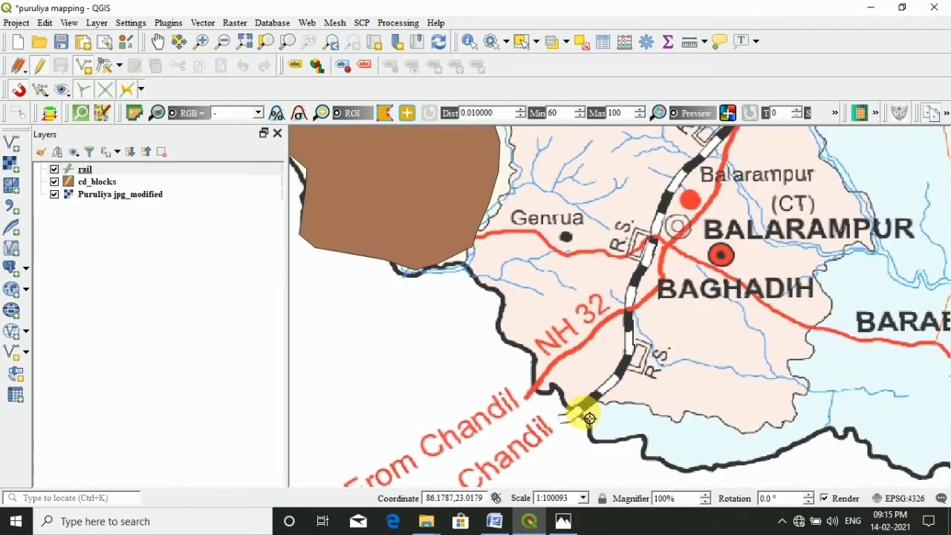
{"action": "left_click", "coordinate": [615, 389]}
{"action": "left_click", "coordinate": [632, 361]}
{"action": "left_click", "coordinate": [642, 299]}
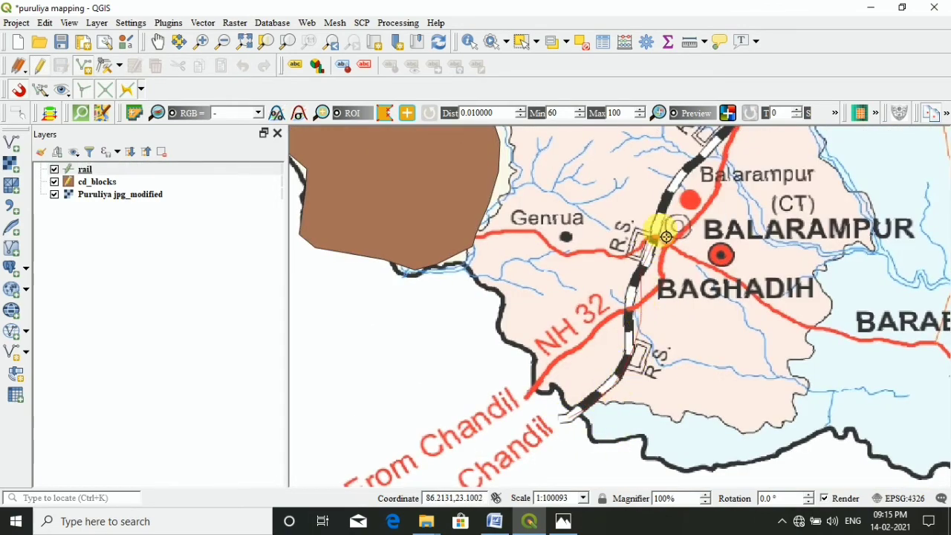
{"action": "left_click", "coordinate": [689, 195]}
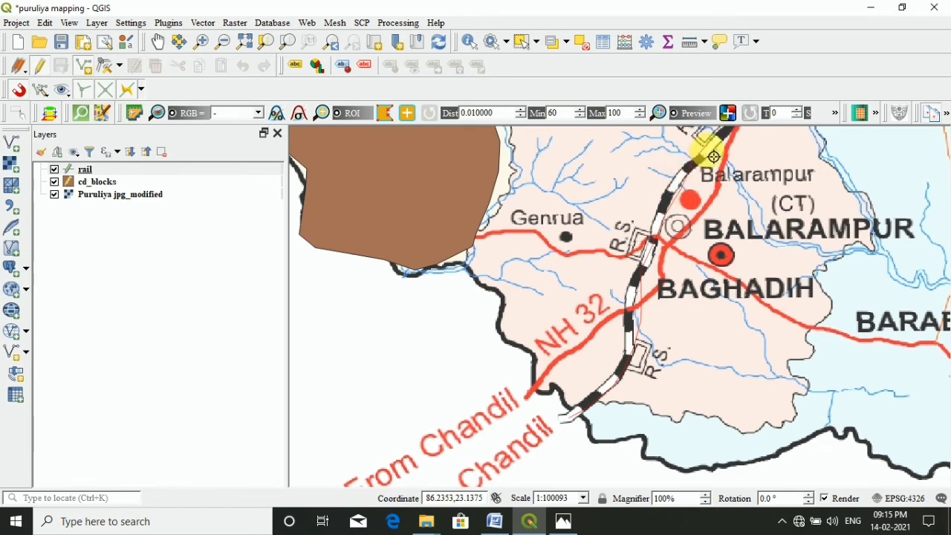
Continue the line along the railway northeast from Balarampur past Sirkabad to Puruliya Town
{"action": "key", "text": "Up"}
{"action": "key", "text": "Up"}
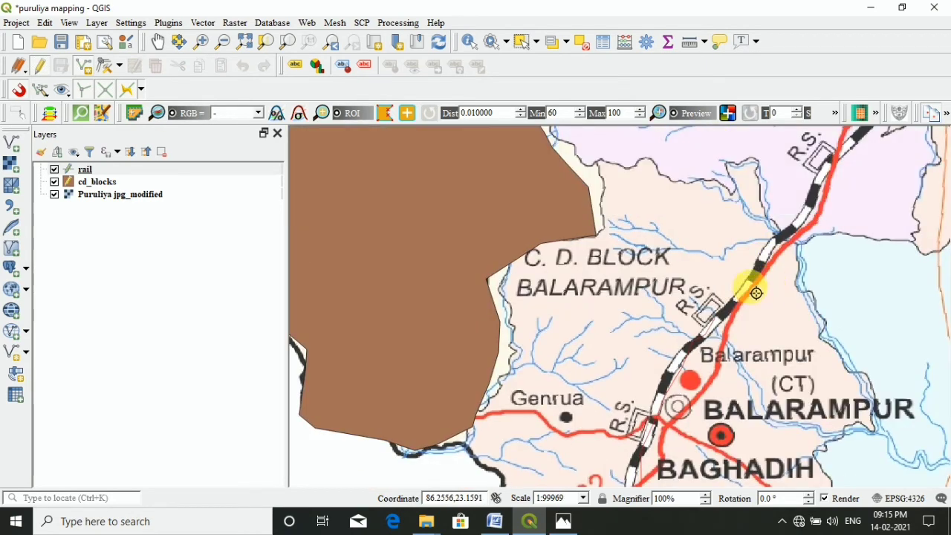
{"action": "key", "text": "Up"}
{"action": "key", "text": "Up"}
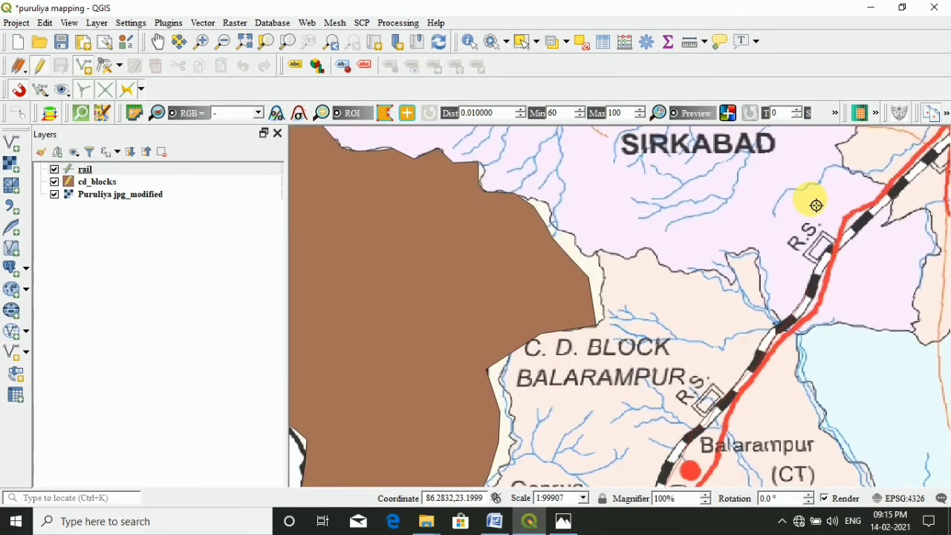
{"action": "key", "text": "Right"}
{"action": "key", "text": "Right"}
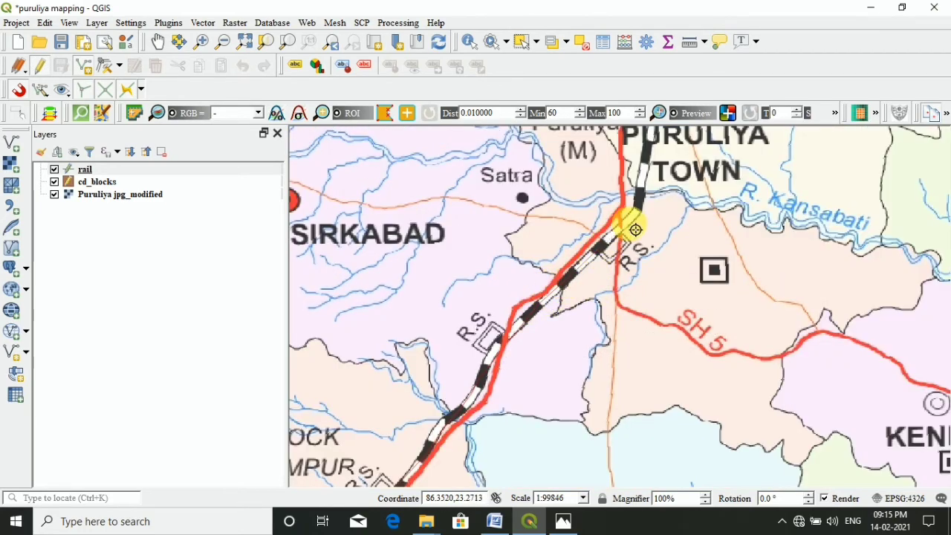
{"action": "left_click_drag", "start_coordinate": [655, 177], "coordinate": [647, 348]}
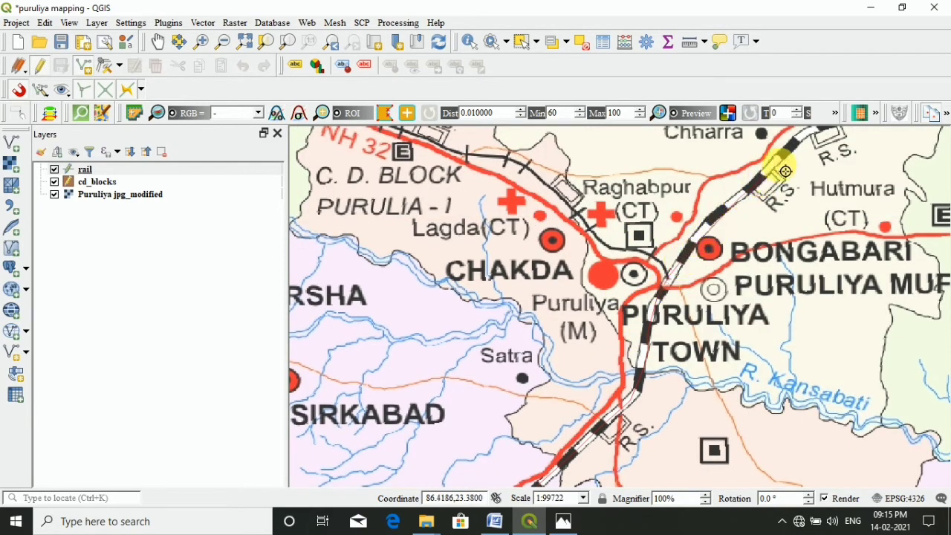
Extend the line along the railway from Puruliya Town through C. D. Block Purulia-II and past the junction near Anara
{"action": "key", "text": "Up"}
{"action": "key", "text": "Up"}
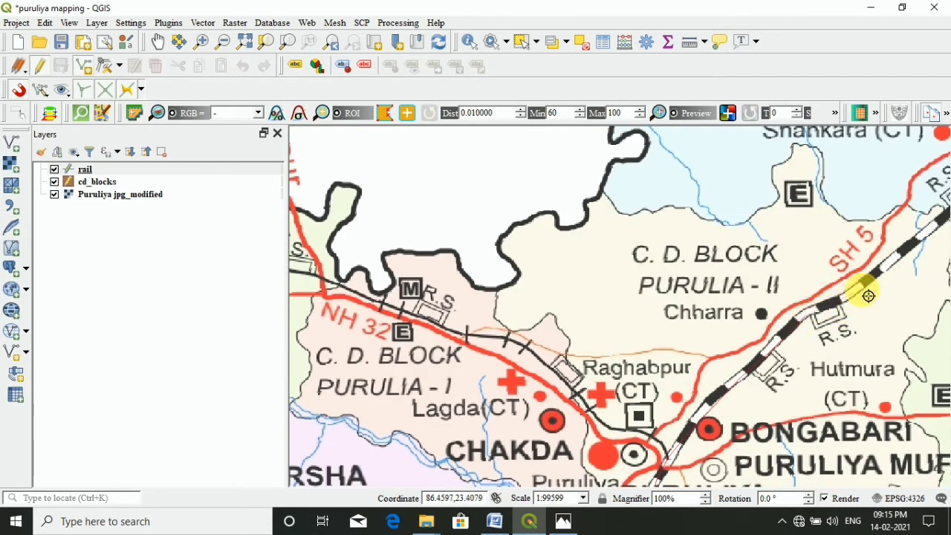
{"action": "key", "text": "Right"}
{"action": "key", "text": "Right"}
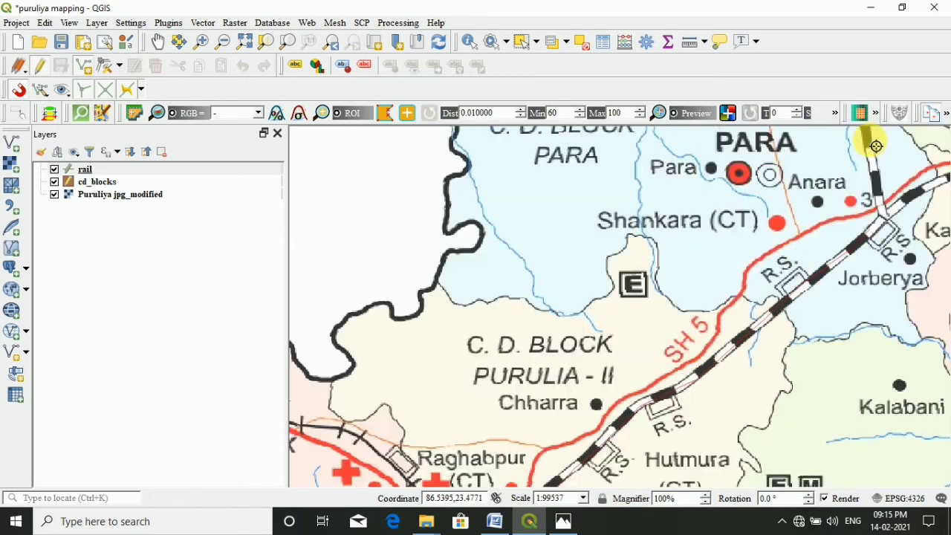
{"action": "key", "text": "Up"}
{"action": "left_click", "coordinate": [912, 204]}
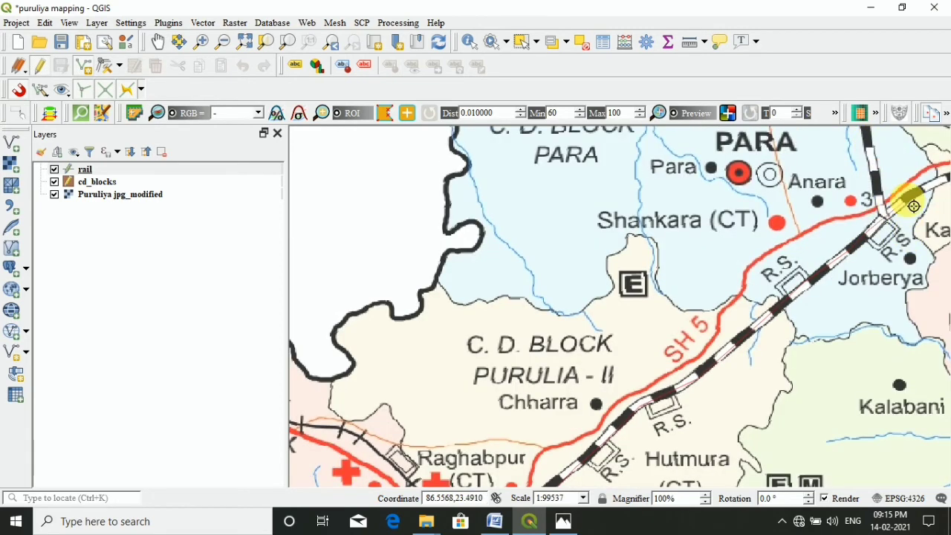
{"action": "key", "text": "Right"}
{"action": "key", "text": "Right"}
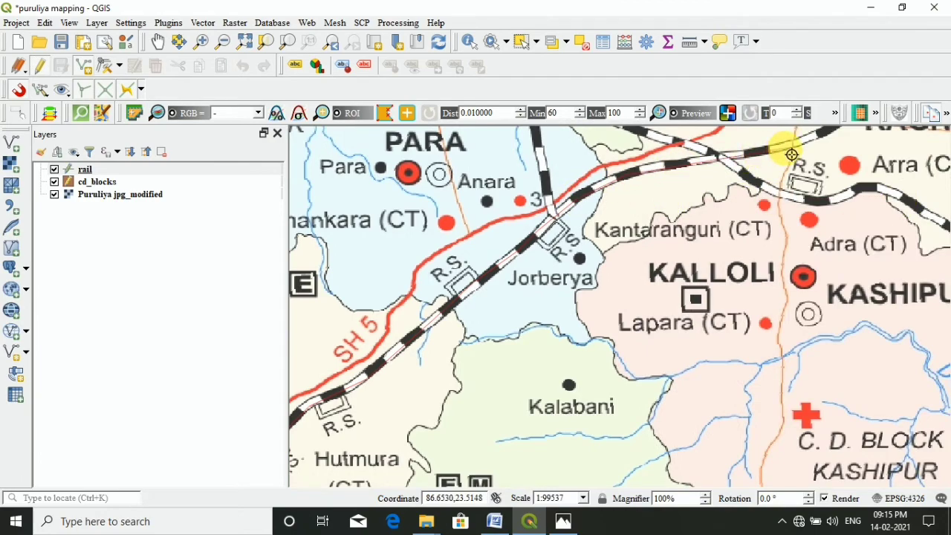
Trace the railway past Raghunathpur to the northern district border near Neturia, finishing the line feature with id 1
{"action": "scroll", "coordinate": [791, 154], "scroll_direction": "down", "scroll_amount": 2}
{"action": "scroll", "coordinate": [806, 142], "scroll_direction": "up", "scroll_amount": 1}
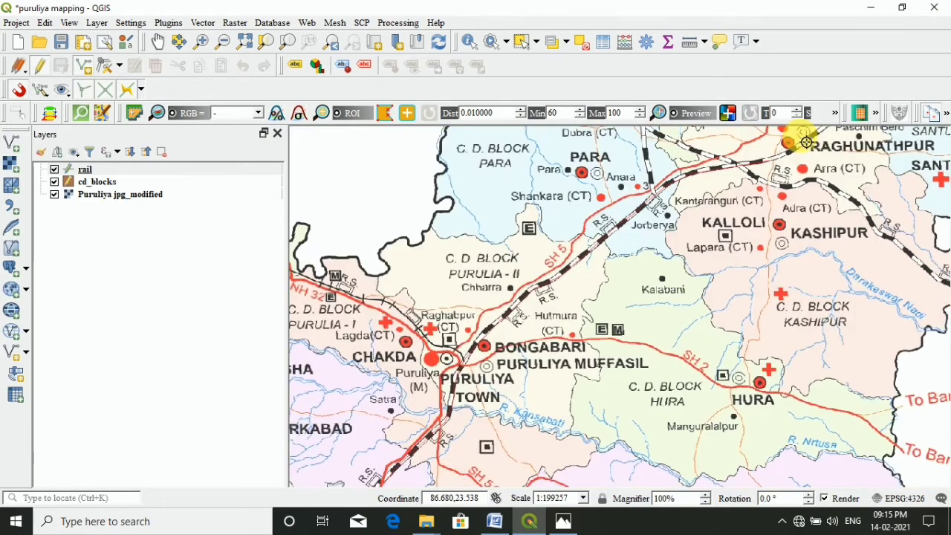
{"action": "key", "text": "Up"}
{"action": "key", "text": "Up"}
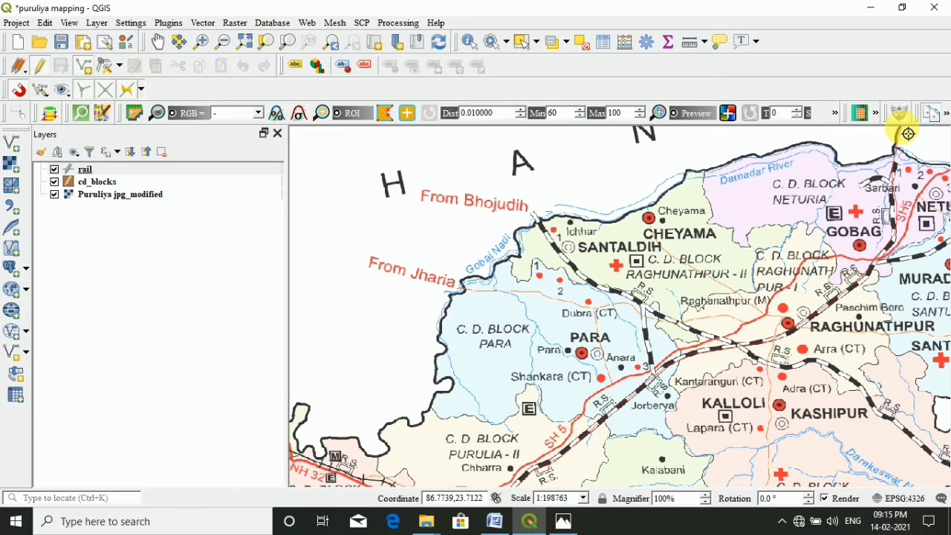
{"action": "right_click", "coordinate": [908, 134]}
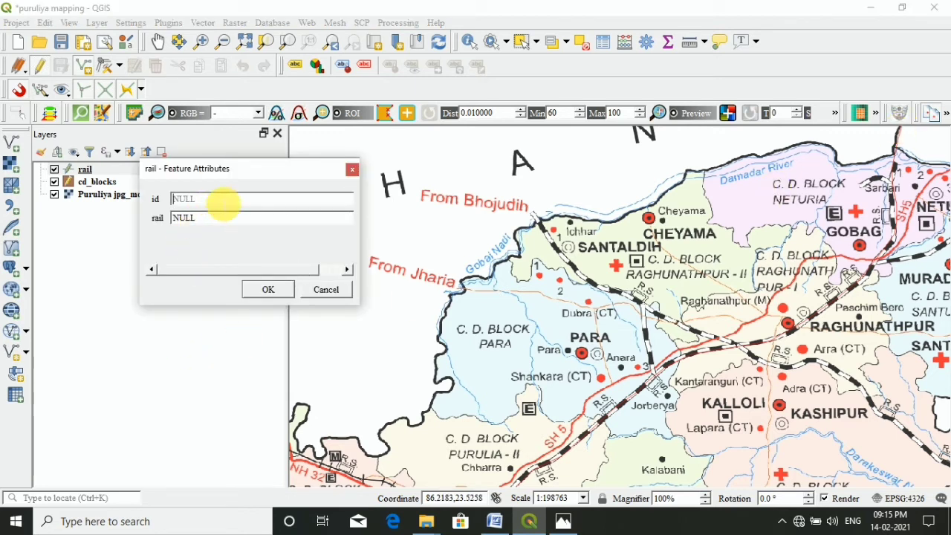
{"action": "type", "text": "1"}
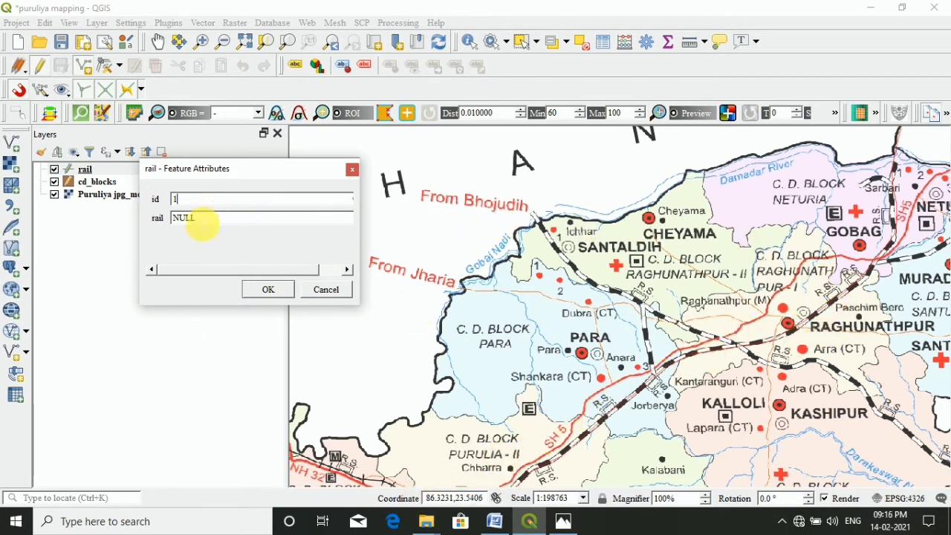
{"action": "left_click", "coordinate": [270, 289]}
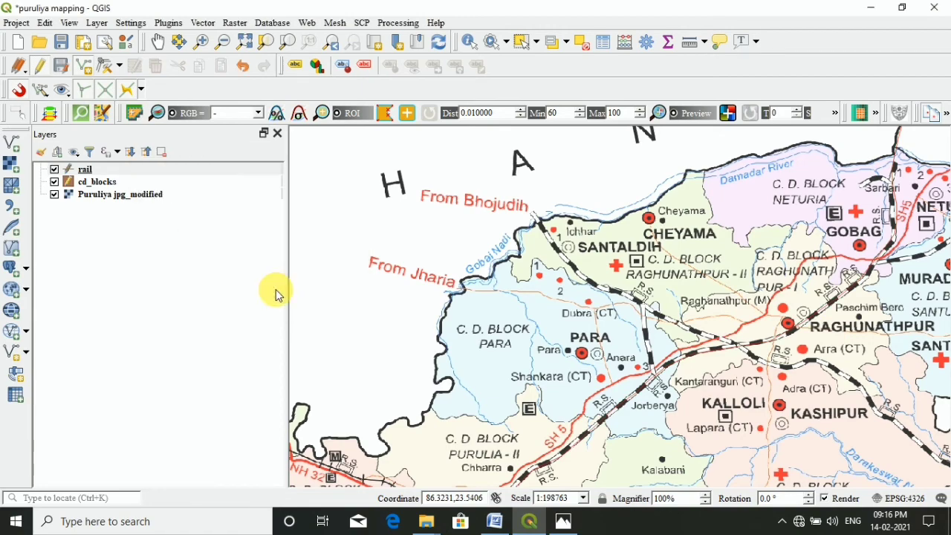
Check the traced route across the district map and save the rail layer edits
{"action": "scroll", "coordinate": [484, 322], "scroll_direction": "down", "scroll_amount": 1}
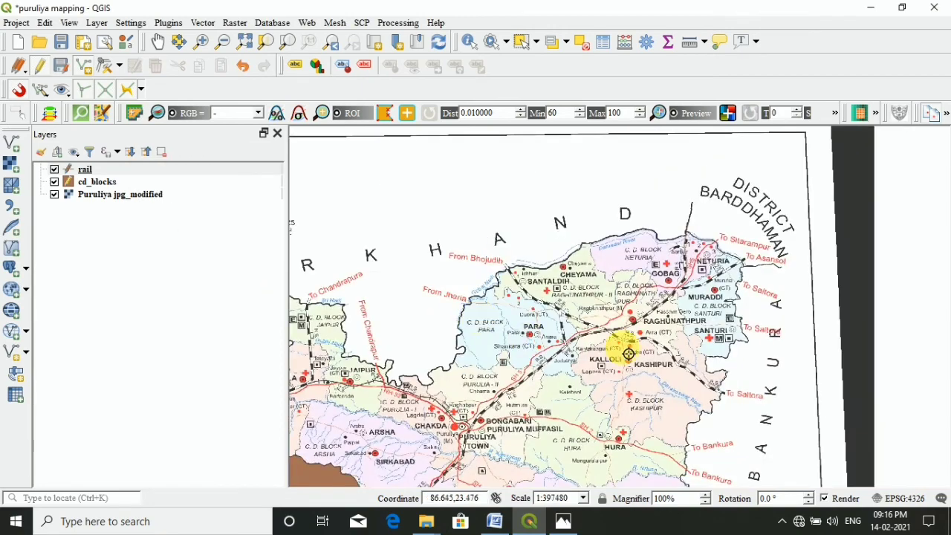
{"action": "scroll", "coordinate": [622, 340], "scroll_direction": "up", "scroll_amount": 5}
{"action": "scroll", "coordinate": [389, 188], "scroll_direction": "down", "scroll_amount": 5}
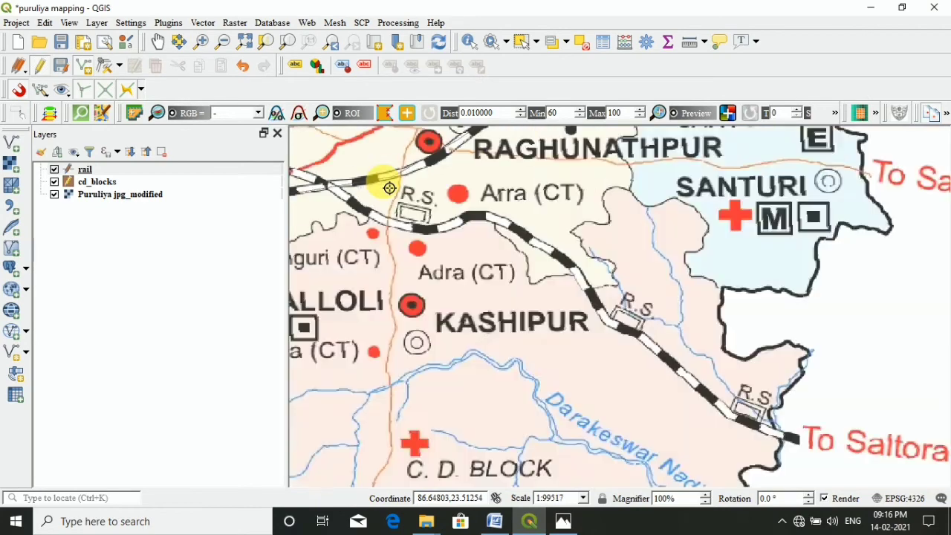
{"action": "scroll", "coordinate": [518, 324], "scroll_direction": "down", "scroll_amount": 1}
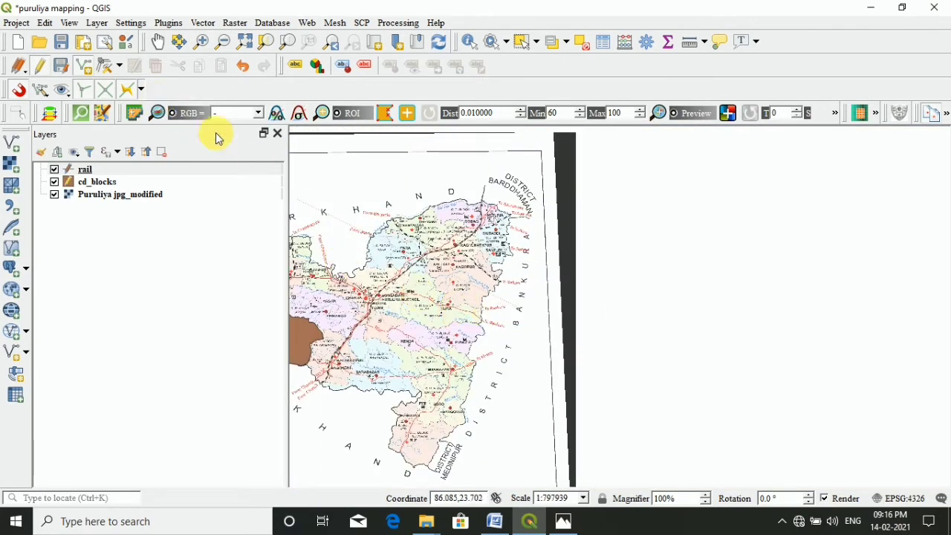
{"action": "left_click", "coordinate": [157, 42]}
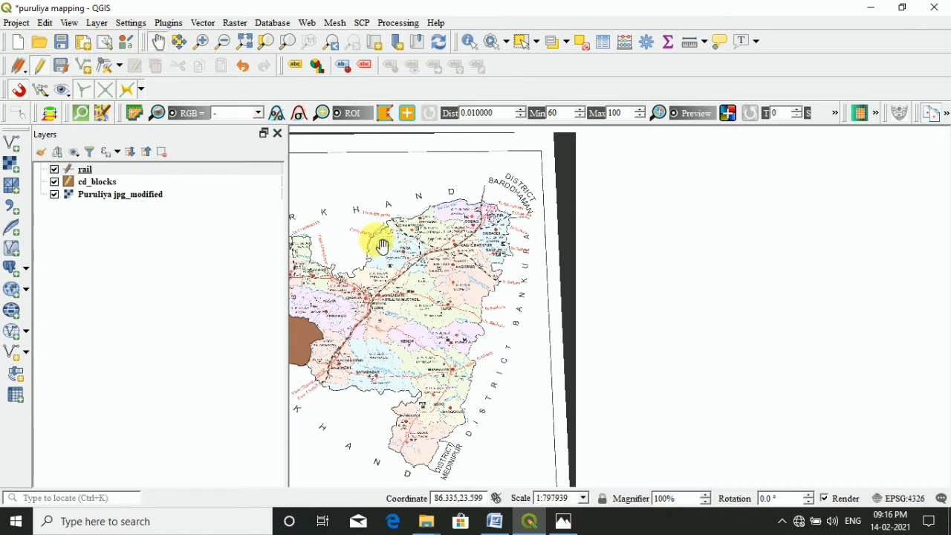
{"action": "left_click_drag", "start_coordinate": [378, 238], "coordinate": [581, 291]}
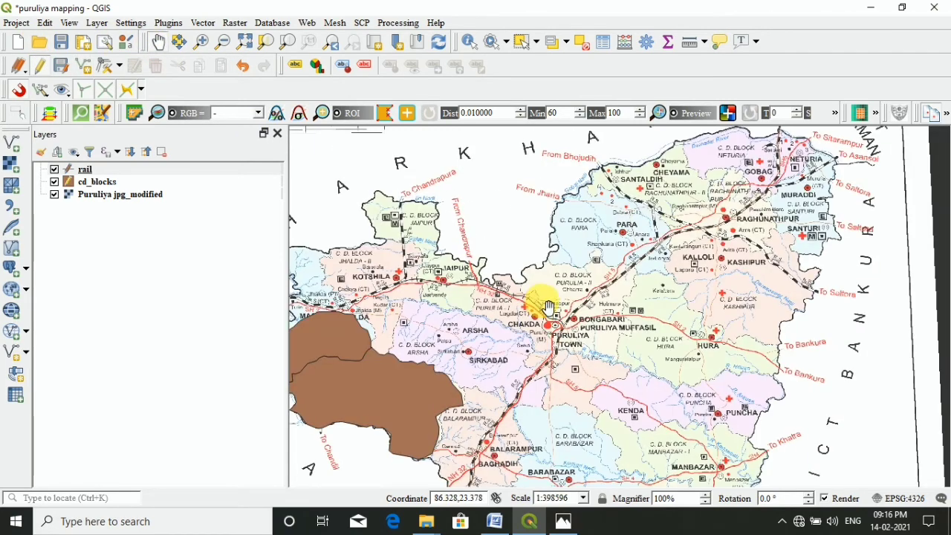
{"action": "scroll", "coordinate": [616, 283], "scroll_direction": "up", "scroll_amount": 1}
{"action": "scroll", "coordinate": [617, 281], "scroll_direction": "down", "scroll_amount": 1}
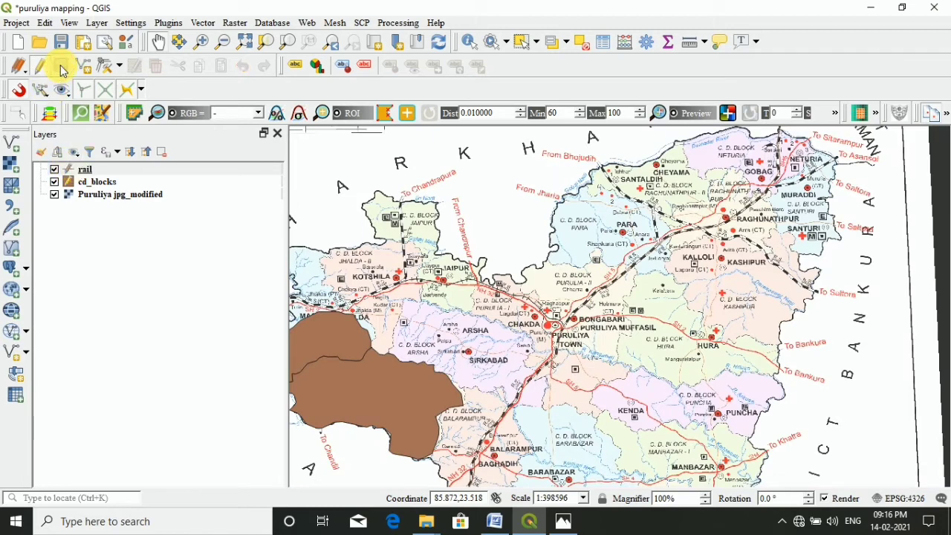
Set the rail layer's line symbol width to 1.46 millimetres and apply the symbology
{"action": "left_click", "coordinate": [101, 173]}
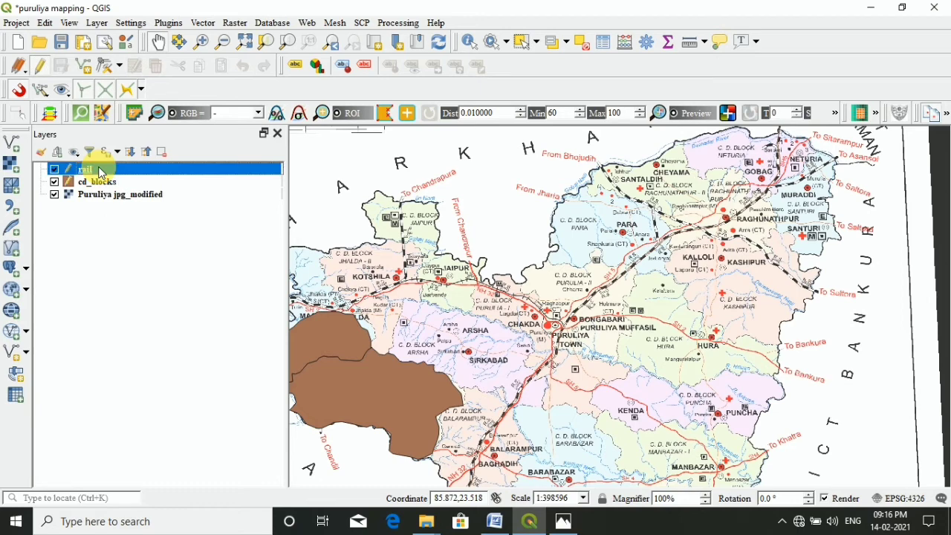
{"action": "double_click", "coordinate": [102, 173]}
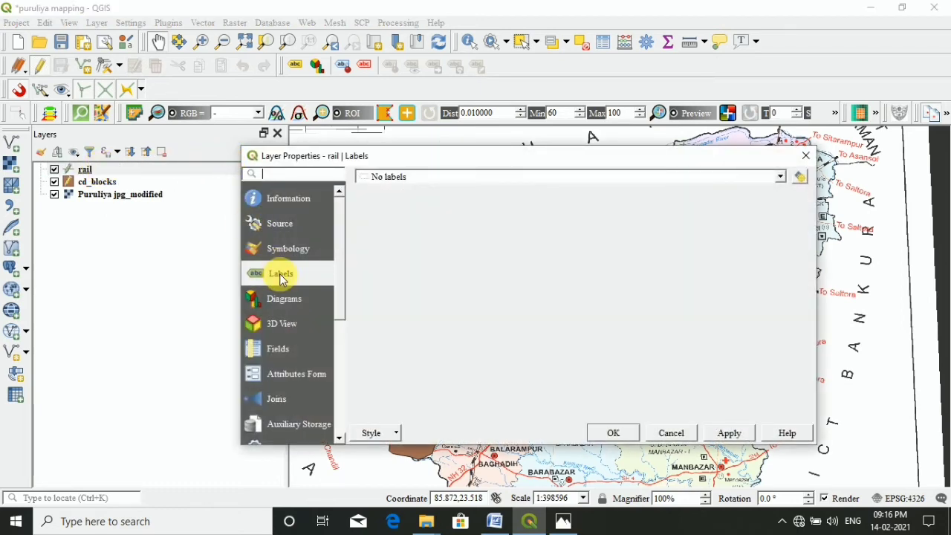
{"action": "left_click", "coordinate": [289, 251]}
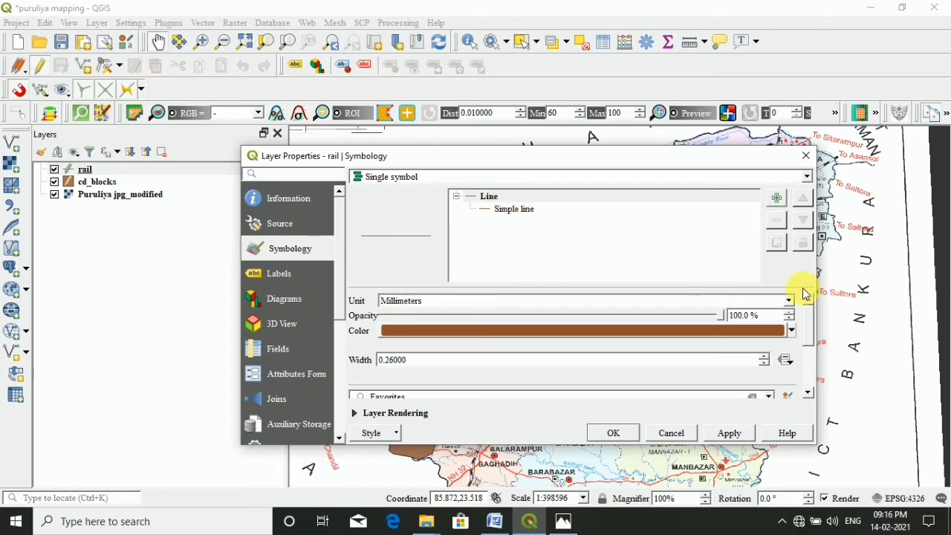
{"action": "left_click_drag", "start_coordinate": [647, 155], "coordinate": [594, 95]}
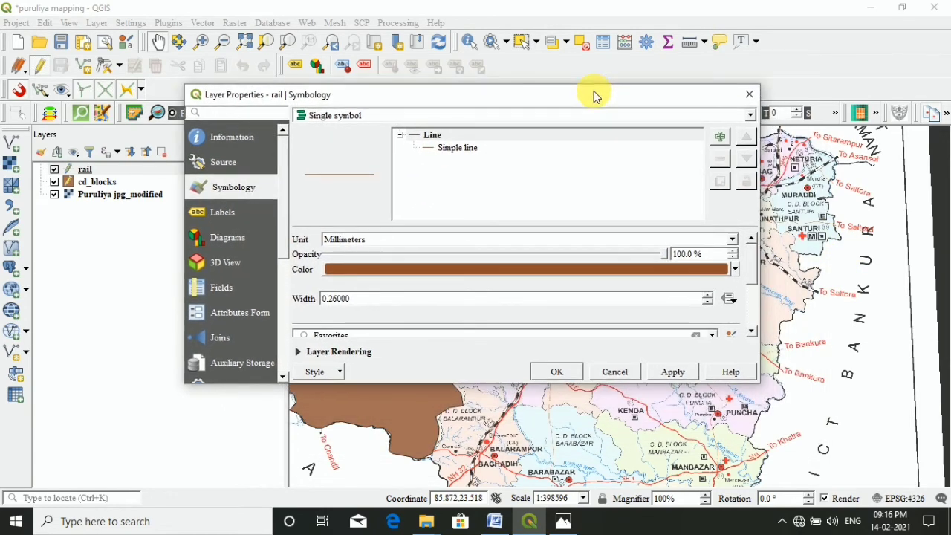
{"action": "left_click", "coordinate": [710, 294]}
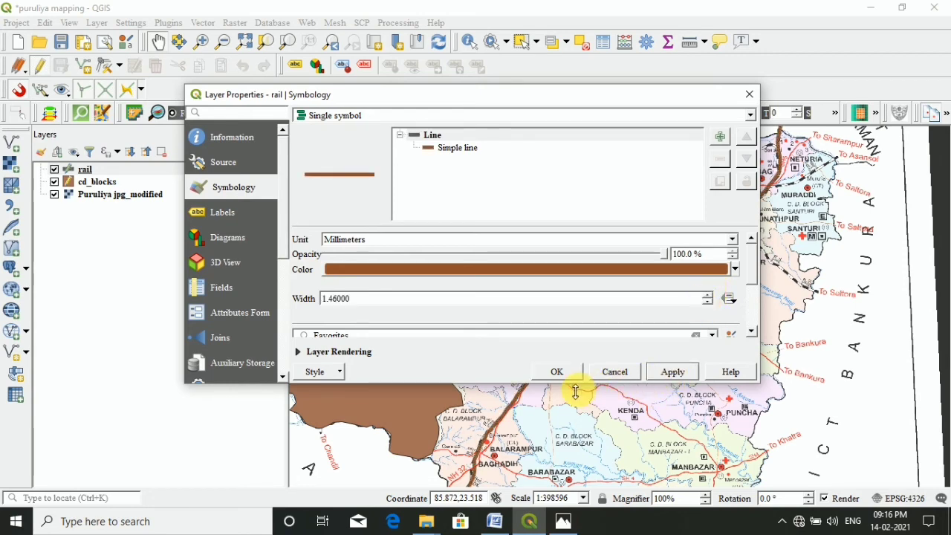
{"action": "left_click", "coordinate": [563, 372]}
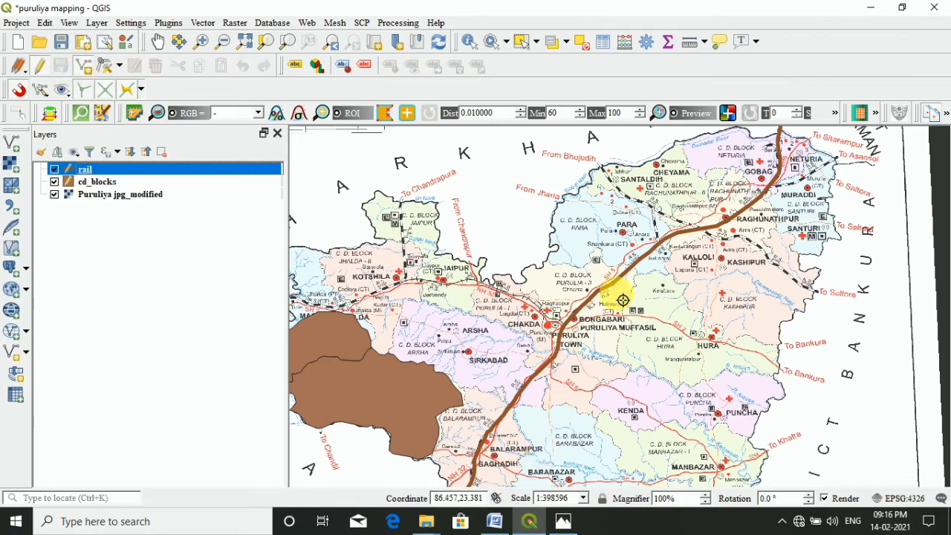
Trace the railway from the Bhojudih border near Santaldih through Adra to the Saltora exit and finish the line feature
{"action": "scroll", "coordinate": [728, 215], "scroll_direction": "up", "scroll_amount": 1}
{"action": "scroll", "coordinate": [702, 242], "scroll_direction": "down", "scroll_amount": 1}
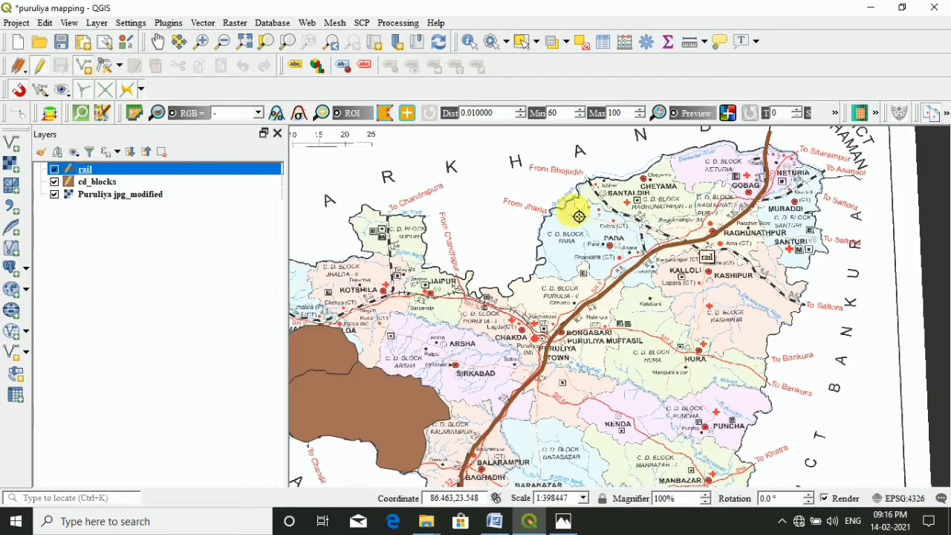
{"action": "scroll", "coordinate": [592, 186], "scroll_direction": "up", "scroll_amount": 1}
{"action": "left_click", "coordinate": [596, 181]}
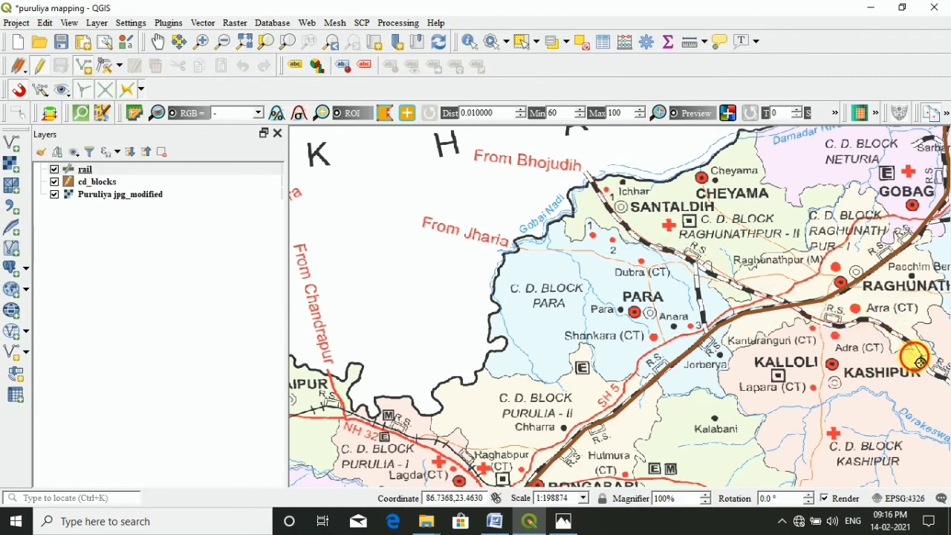
{"action": "key", "text": "Right"}
{"action": "key", "text": "Right"}
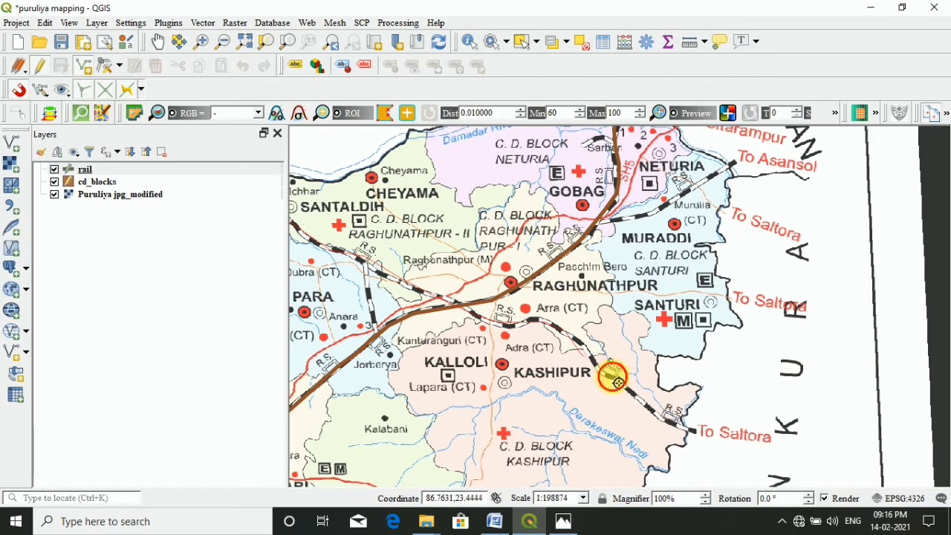
{"action": "right_click", "coordinate": [695, 446]}
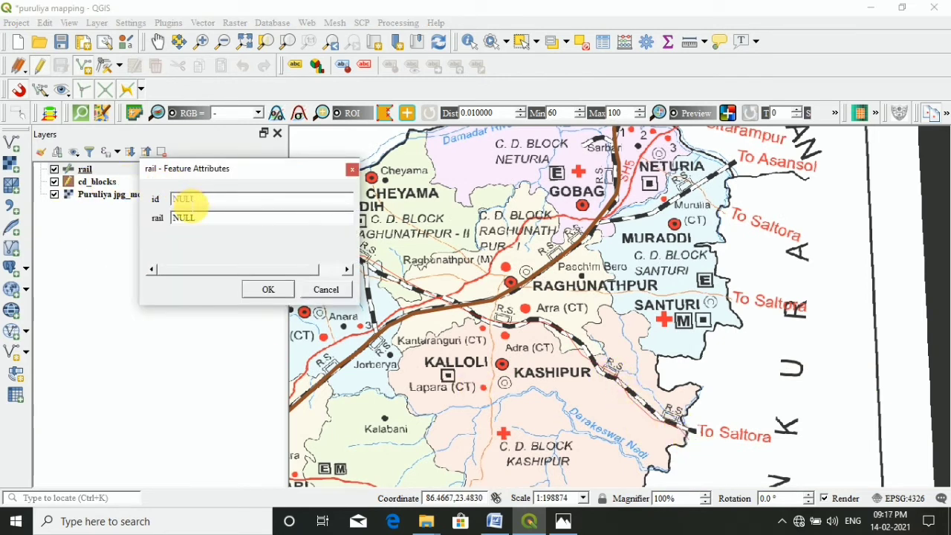
{"action": "left_click", "coordinate": [267, 289]}
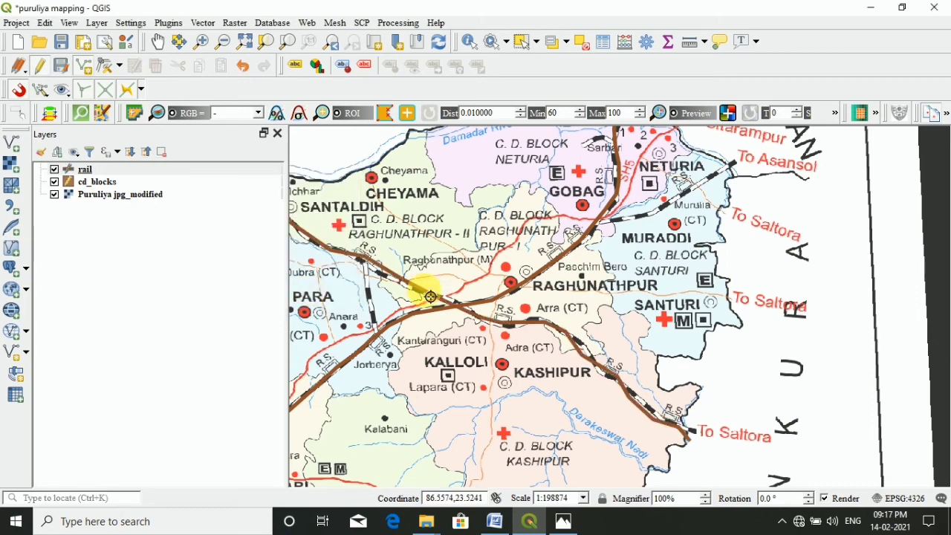
Start a branch line at the railway junction below Gobag and trace it eastward above Muraddi
{"action": "scroll", "coordinate": [480, 301], "scroll_direction": "down", "scroll_amount": 1}
{"action": "scroll", "coordinate": [541, 264], "scroll_direction": "up", "scroll_amount": 1}
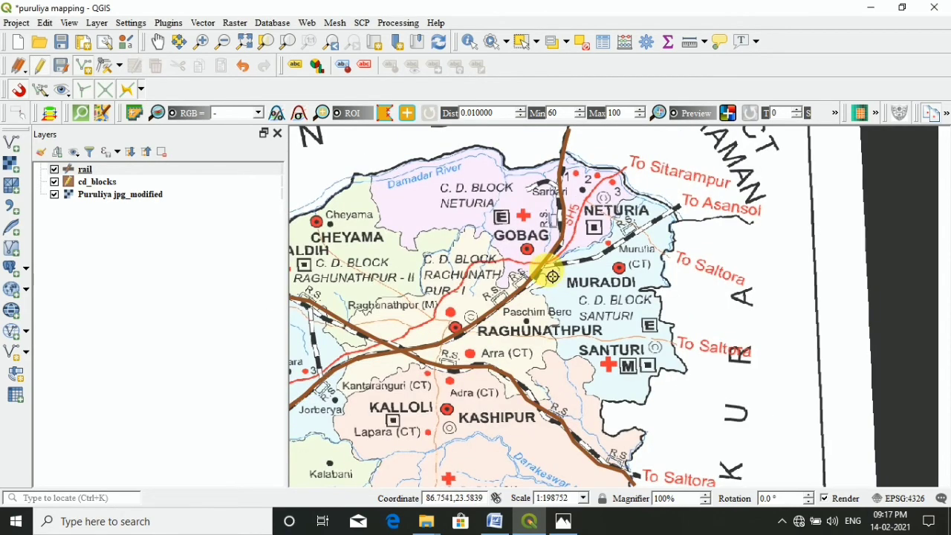
{"action": "scroll", "coordinate": [552, 276], "scroll_direction": "up", "scroll_amount": 3}
{"action": "left_click", "coordinate": [502, 266]}
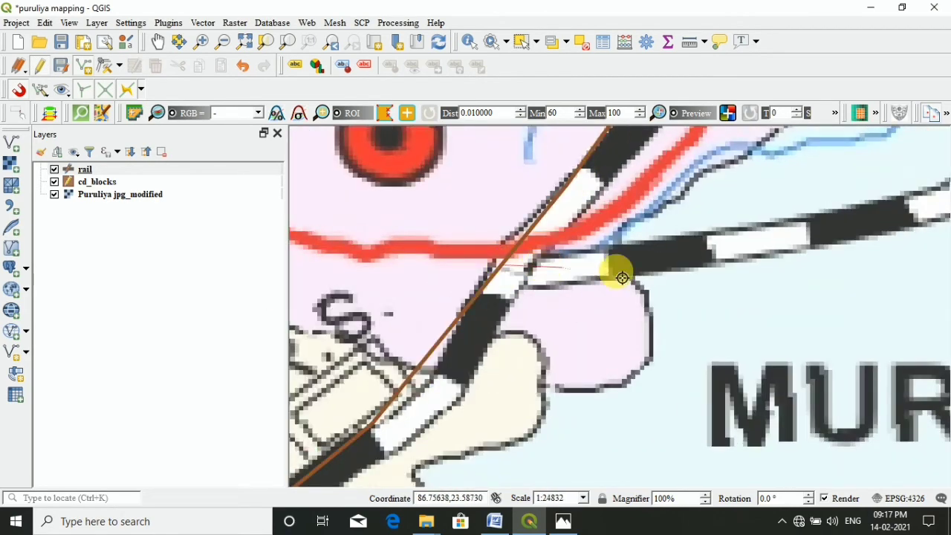
{"action": "left_click", "coordinate": [648, 270]}
{"action": "left_click", "coordinate": [736, 253]}
{"action": "left_click", "coordinate": [846, 227]}
{"action": "key", "text": "Right"}
{"action": "key", "text": "Right"}
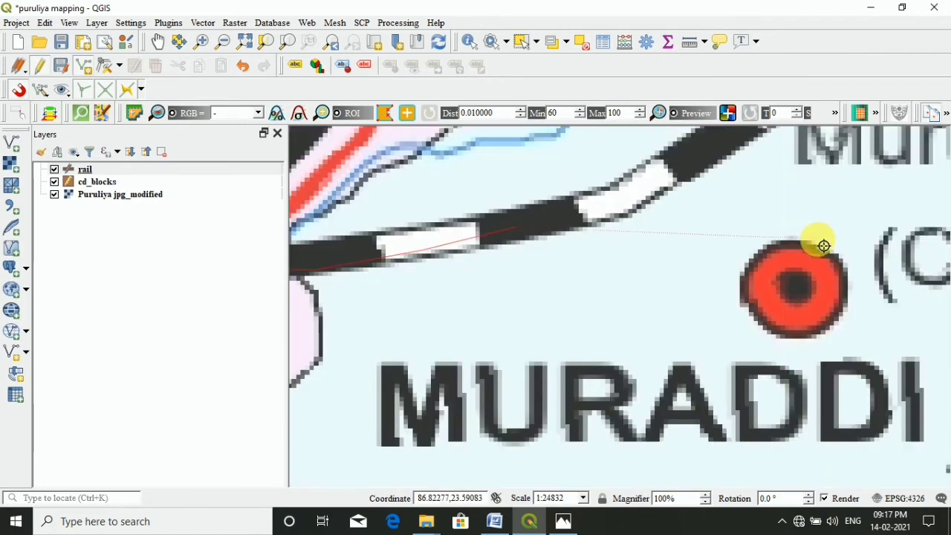
Extend the branch past Murulia to the Asansol exit, finish the feature with id 3, and save the rail layer edits
{"action": "key", "text": "Up"}
{"action": "left_click", "coordinate": [844, 238]}
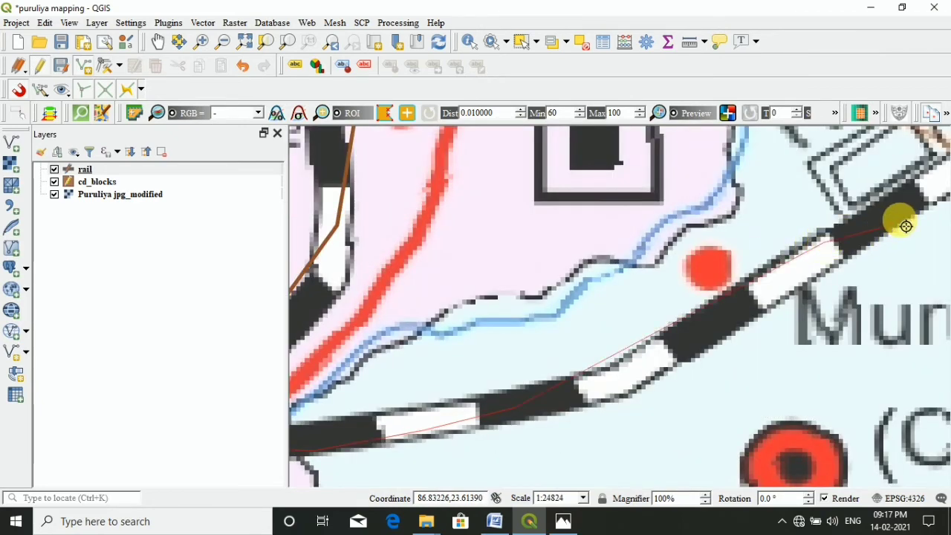
{"action": "key", "text": "Up"}
{"action": "scroll", "coordinate": [926, 317], "scroll_direction": "down", "scroll_amount": 4}
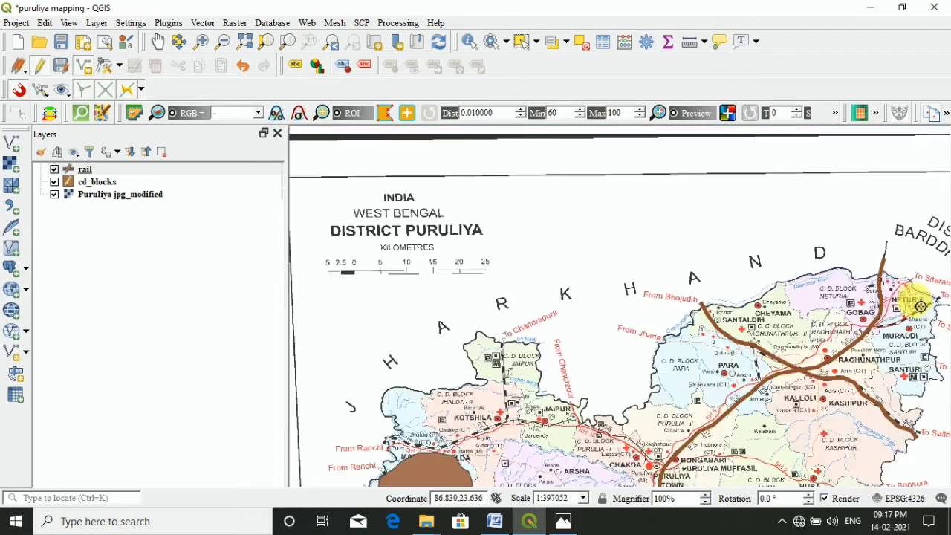
{"action": "scroll", "coordinate": [909, 321], "scroll_direction": "up", "scroll_amount": 1}
{"action": "scroll", "coordinate": [758, 308], "scroll_direction": "up", "scroll_amount": 1}
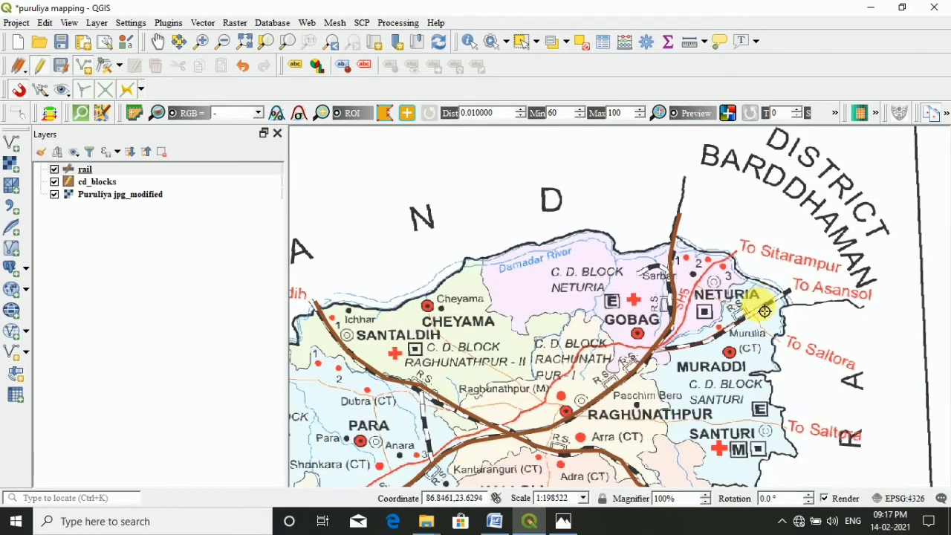
{"action": "right_click", "coordinate": [824, 290]}
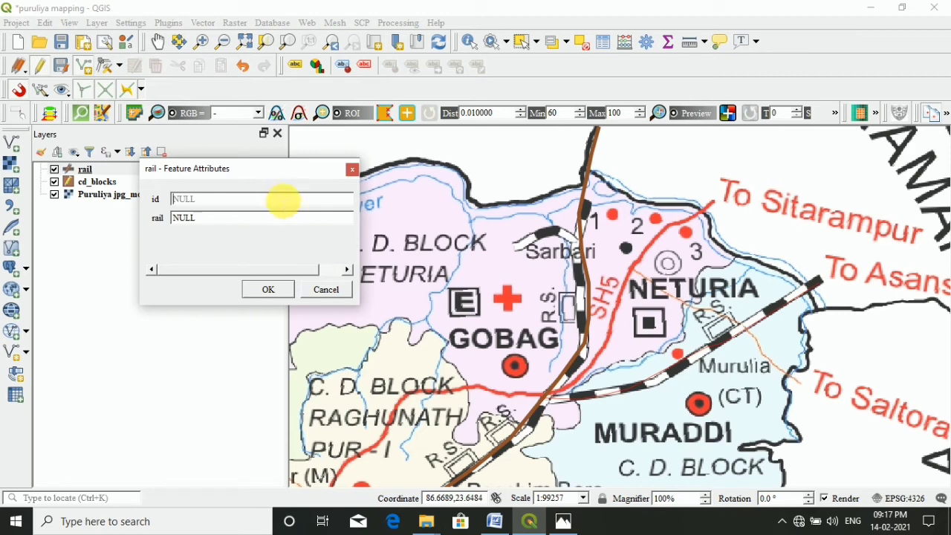
{"action": "type", "text": "3"}
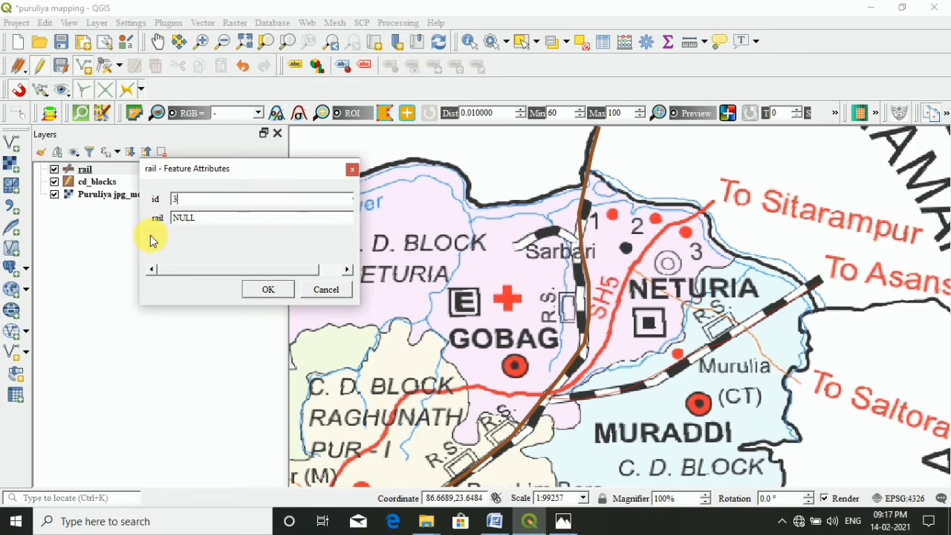
{"action": "left_click", "coordinate": [279, 294]}
{"action": "scroll", "coordinate": [540, 298], "scroll_direction": "down", "scroll_amount": 2}
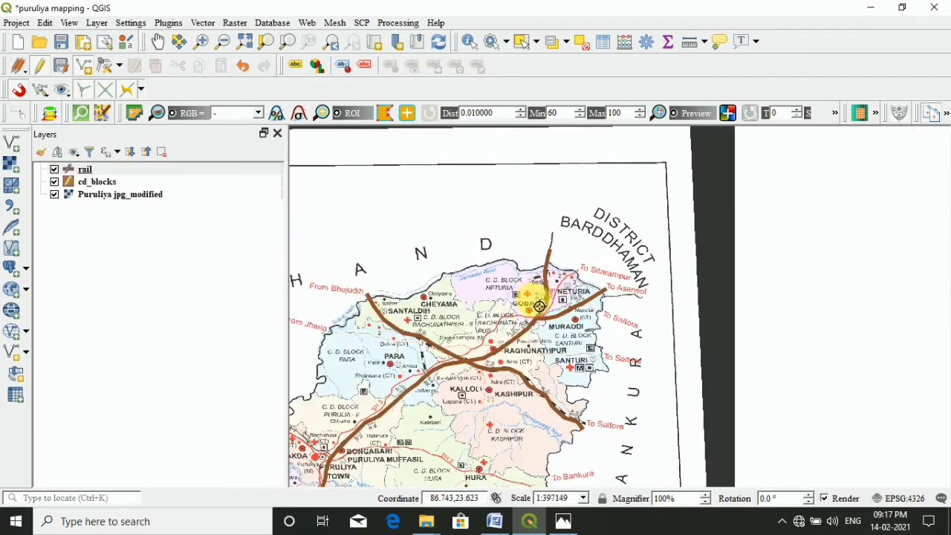
{"action": "scroll", "coordinate": [539, 306], "scroll_direction": "down", "scroll_amount": 1}
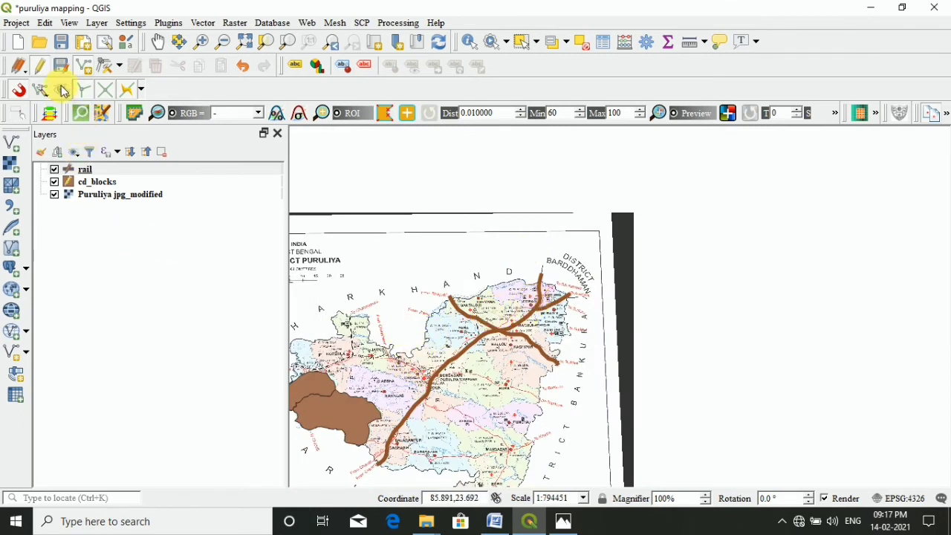
Start a new shapefile layer and set its geometry type to Line
{"action": "left_click", "coordinate": [98, 26]}
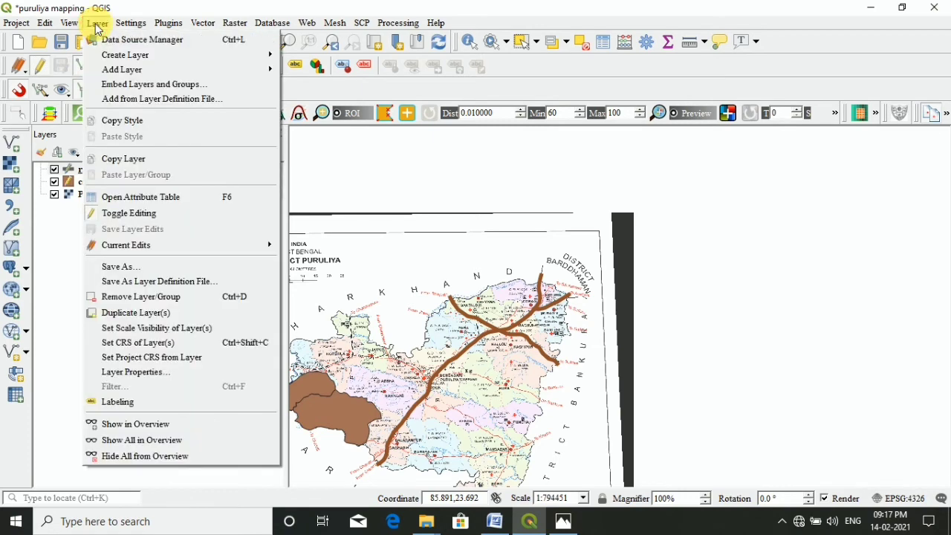
{"action": "mouse_move", "coordinate": [110, 71]}
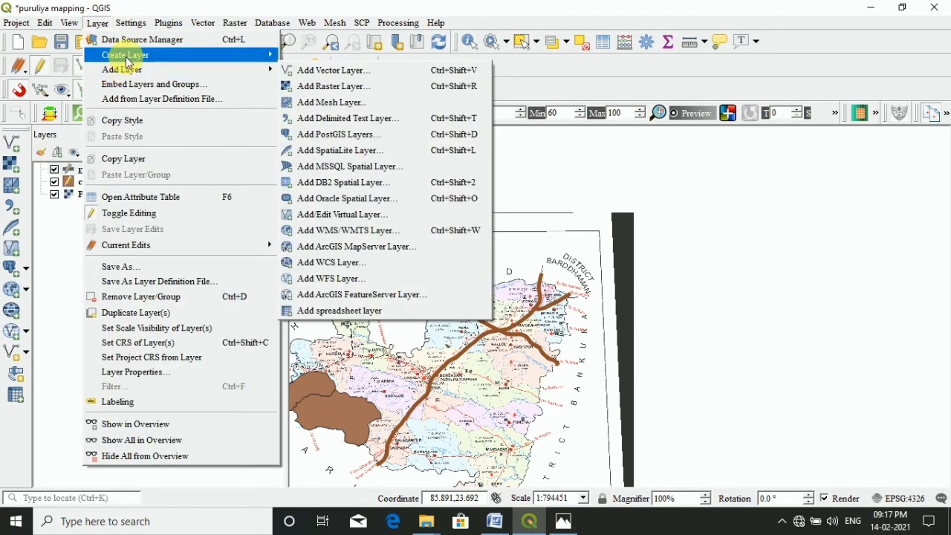
{"action": "mouse_move", "coordinate": [200, 56]}
{"action": "left_click", "coordinate": [341, 71]}
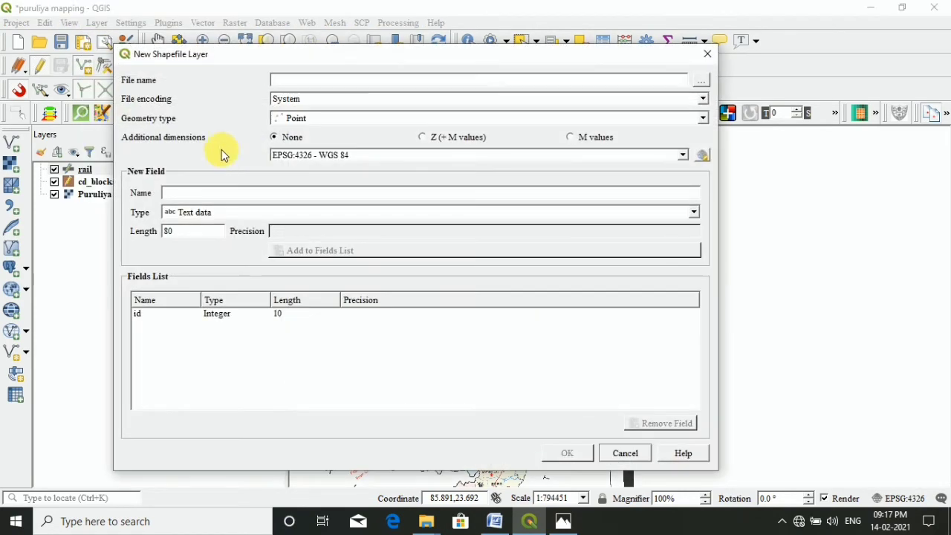
{"action": "left_click", "coordinate": [327, 119]}
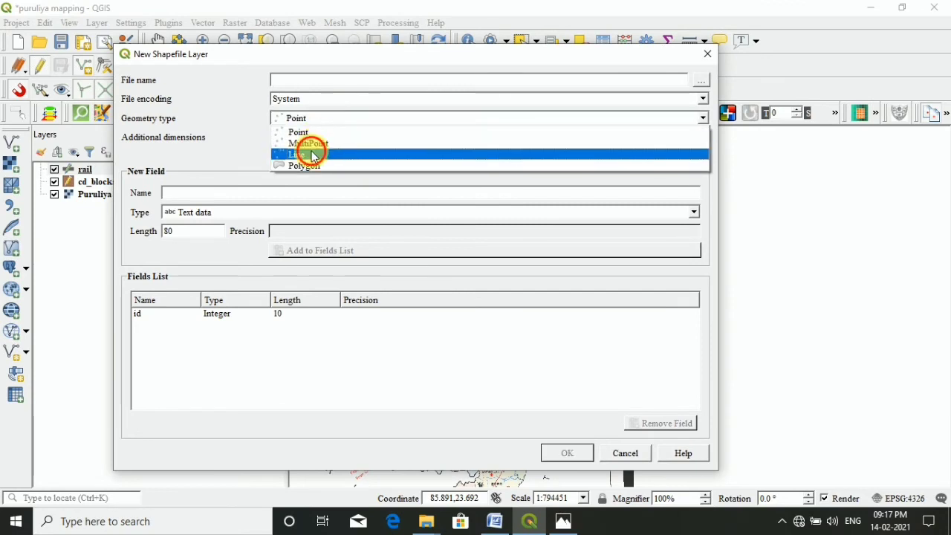
{"action": "left_click", "coordinate": [310, 150]}
{"action": "left_click", "coordinate": [325, 82]}
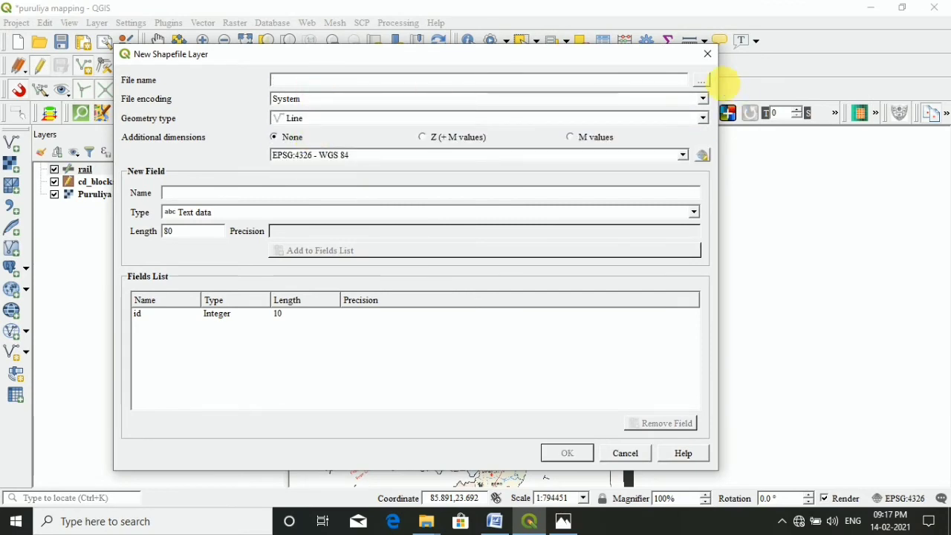
Name the shapefile road in the georeferencing and digitization folder, add a road text field of length 80, and create the layer
{"action": "left_click", "coordinate": [703, 82]}
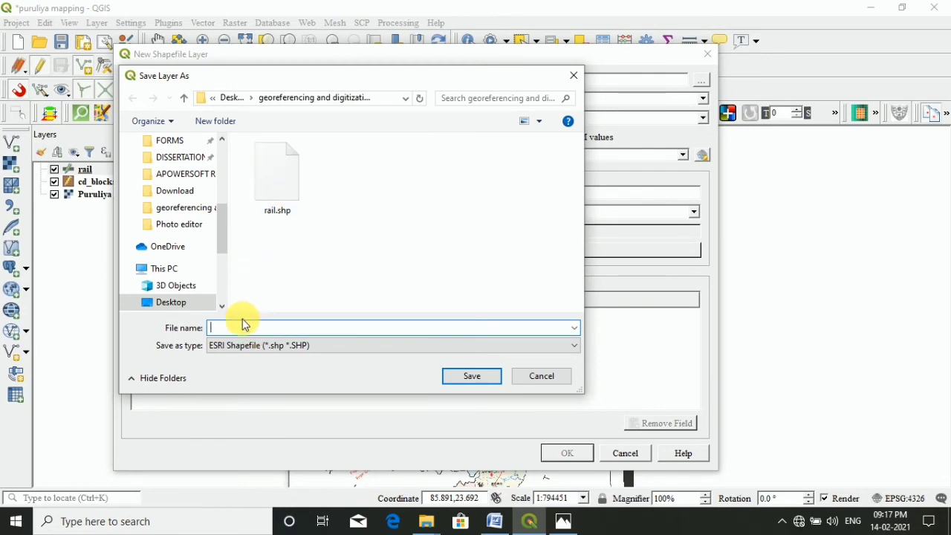
{"action": "type", "text": "road"}
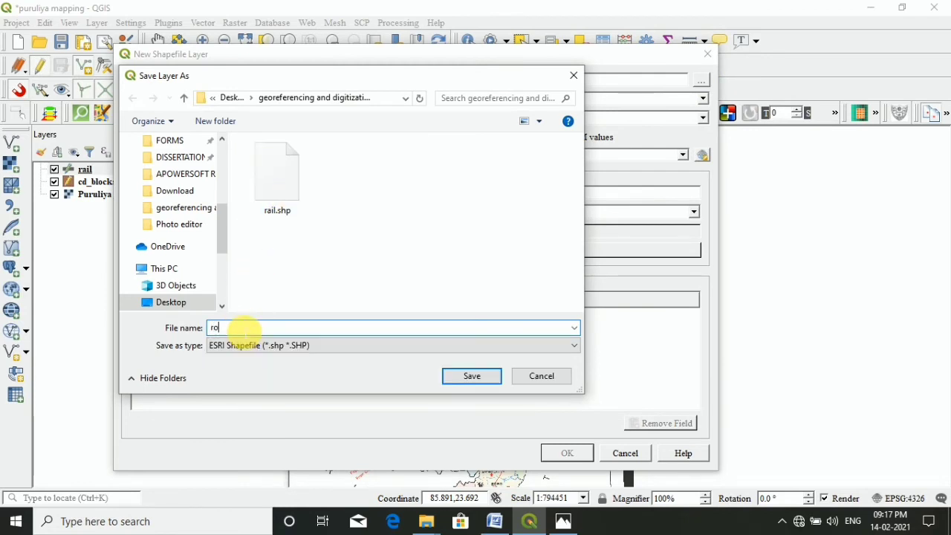
{"action": "left_click", "coordinate": [487, 382]}
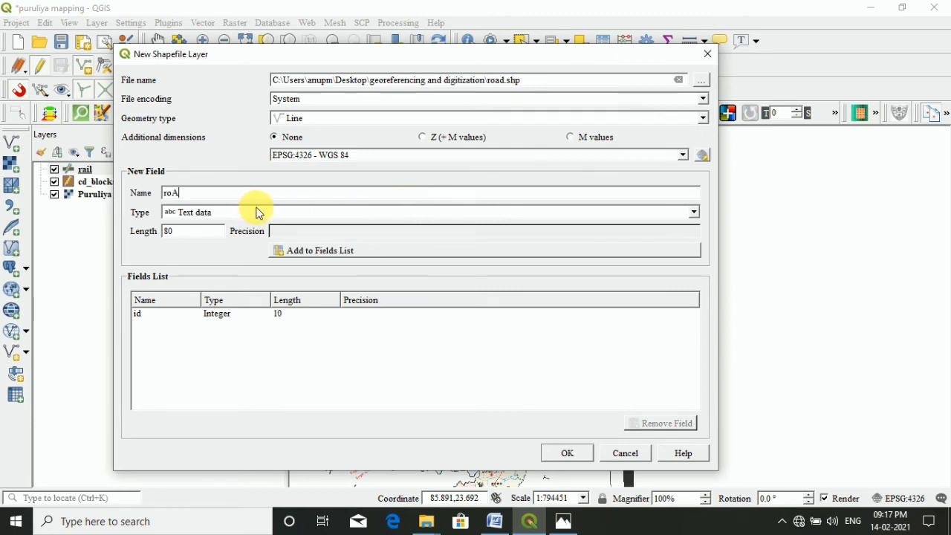
{"action": "left_click", "coordinate": [307, 252]}
{"action": "left_click", "coordinate": [567, 456]}
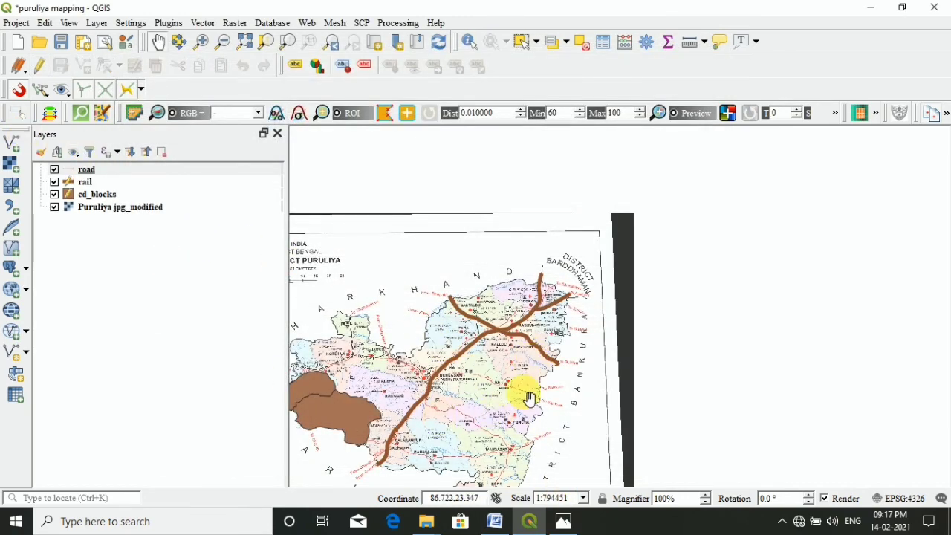
Examine the roads across the district map and the legend symbols for national highways, state highways and metalled roads
{"action": "scroll", "coordinate": [520, 405], "scroll_direction": "up", "scroll_amount": 2}
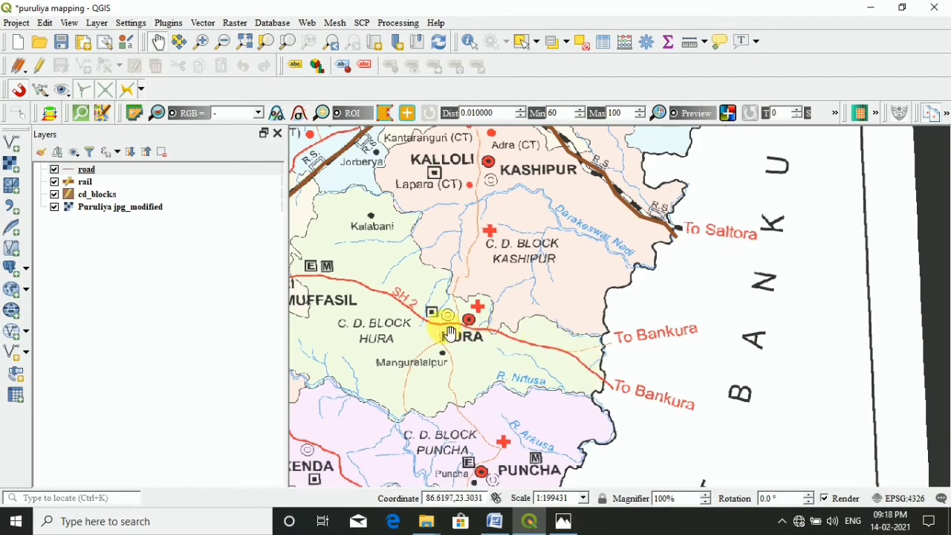
{"action": "scroll", "coordinate": [406, 313], "scroll_direction": "down", "scroll_amount": 2}
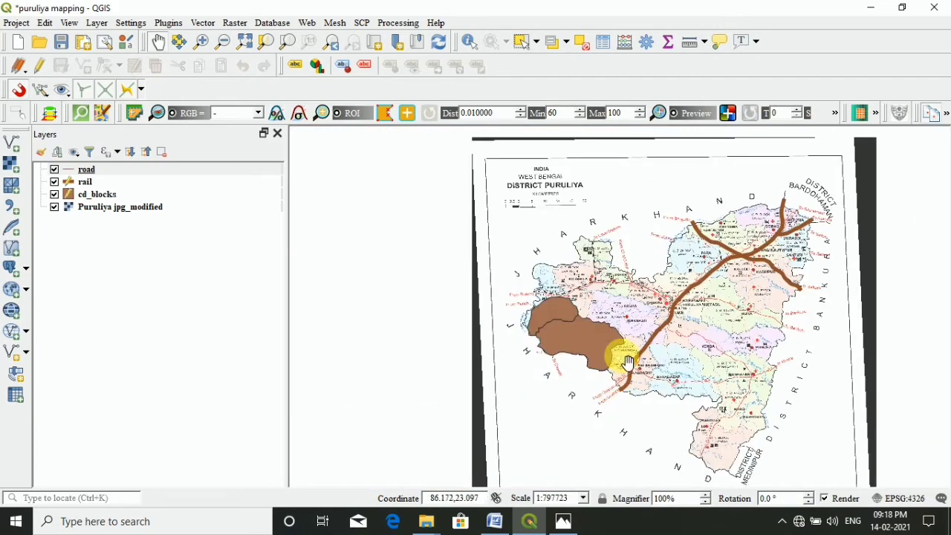
{"action": "scroll", "coordinate": [625, 315], "scroll_direction": "up", "scroll_amount": 2}
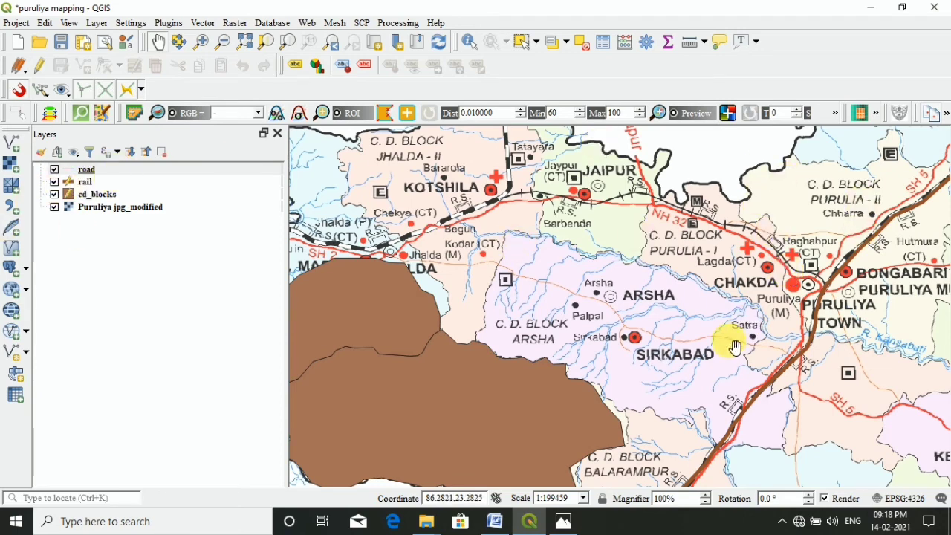
{"action": "scroll", "coordinate": [734, 345], "scroll_direction": "down", "scroll_amount": 1}
{"action": "scroll", "coordinate": [624, 327], "scroll_direction": "up", "scroll_amount": 2}
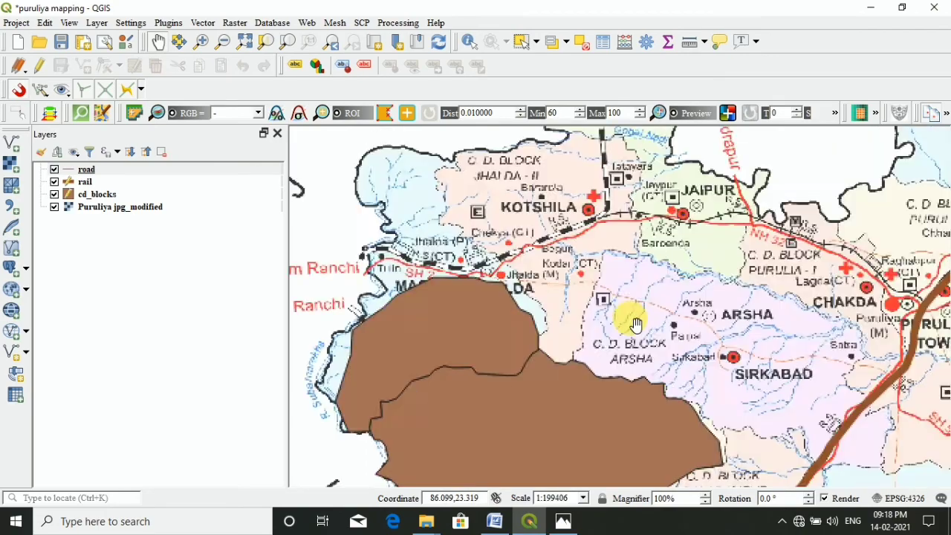
{"action": "scroll", "coordinate": [636, 325], "scroll_direction": "down", "scroll_amount": 2}
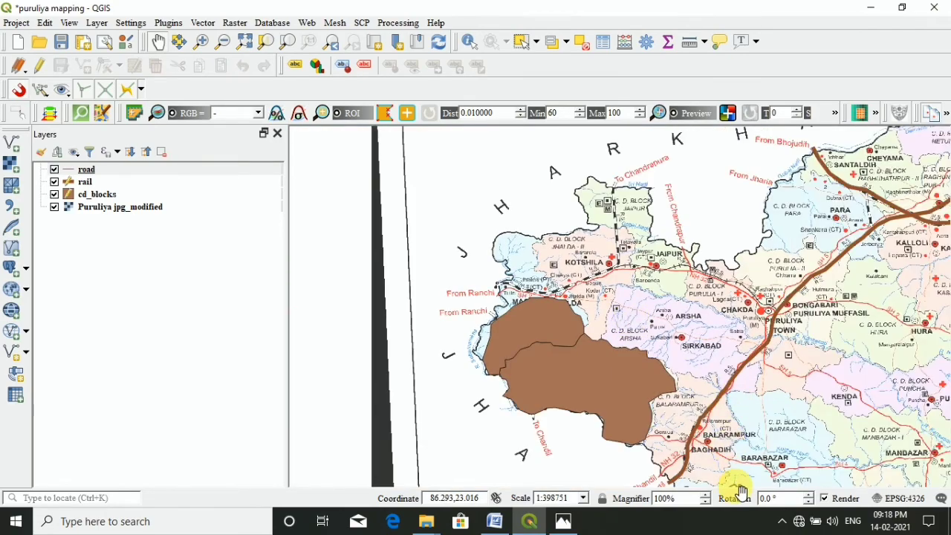
{"action": "left_click_drag", "start_coordinate": [766, 279], "coordinate": [462, 106]}
{"action": "left_click_drag", "start_coordinate": [599, 350], "coordinate": [670, 142]}
{"action": "left_click_drag", "start_coordinate": [699, 303], "coordinate": [653, 117]}
{"action": "left_click_drag", "start_coordinate": [727, 327], "coordinate": [702, 304]}
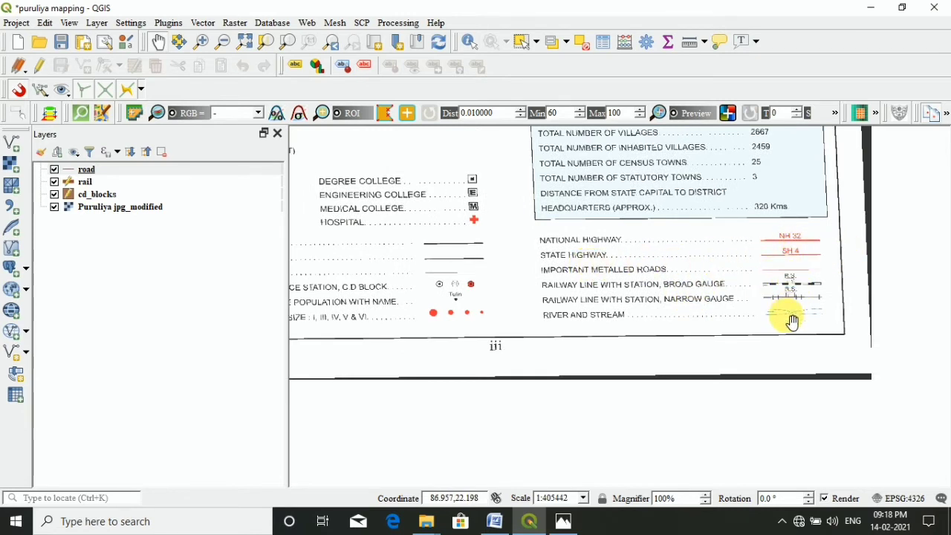
Examine the roads around Hura, including State Highway 2 and its connecting routes
{"action": "scroll", "coordinate": [435, 261], "scroll_direction": "down", "scroll_amount": 4}
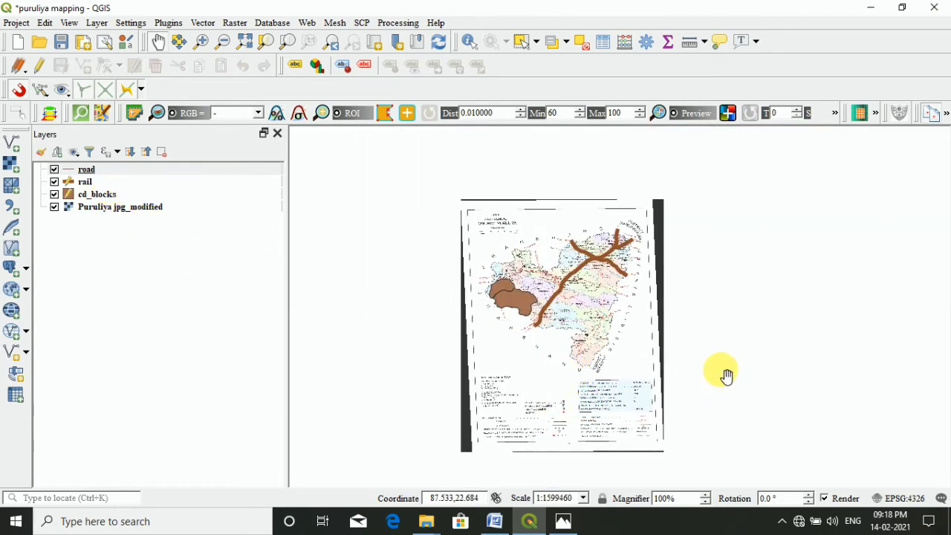
{"action": "scroll", "coordinate": [662, 327], "scroll_direction": "up", "scroll_amount": 1}
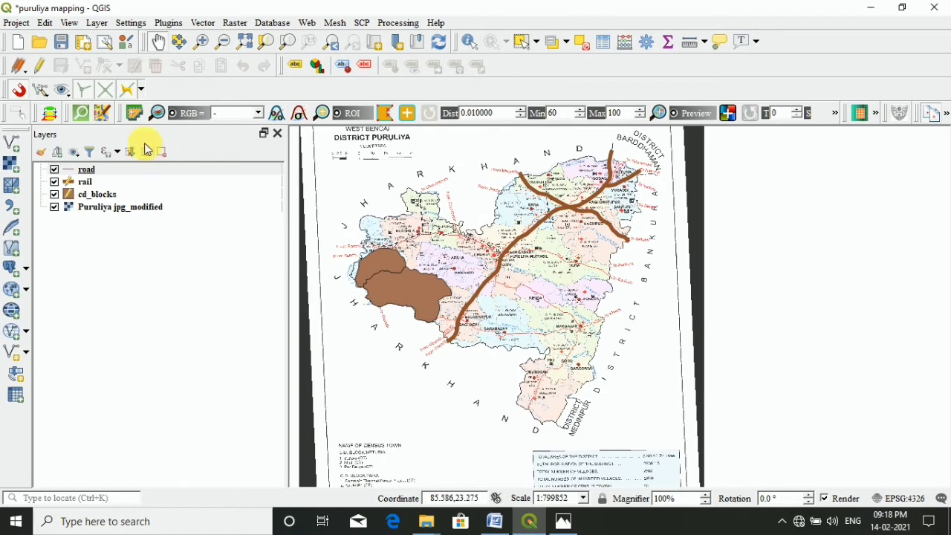
{"action": "scroll", "coordinate": [578, 266], "scroll_direction": "up", "scroll_amount": 2}
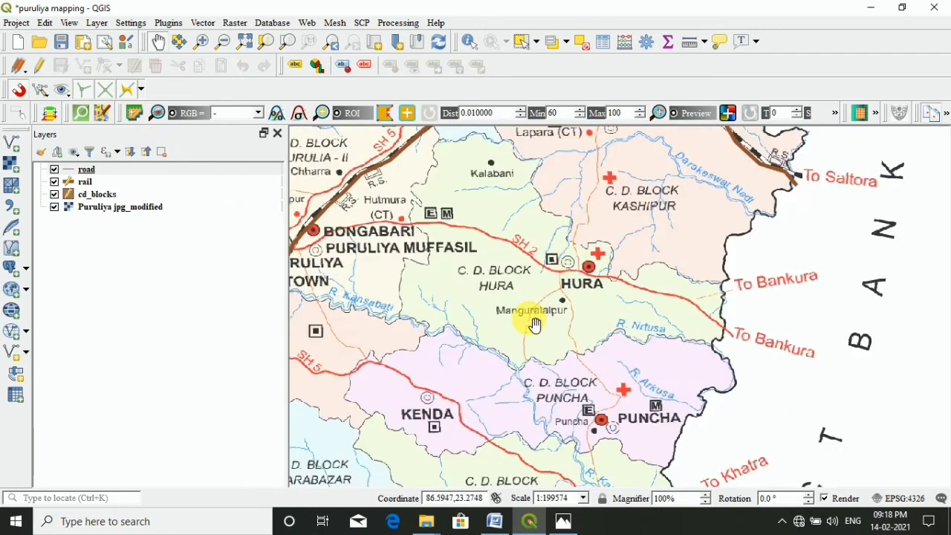
{"action": "scroll", "coordinate": [547, 324], "scroll_direction": "up", "scroll_amount": 1}
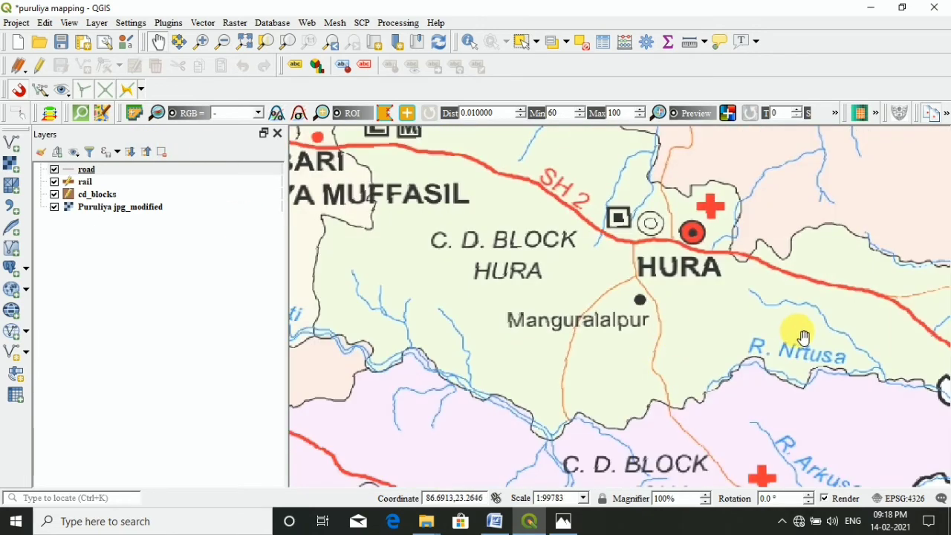
{"action": "scroll", "coordinate": [549, 365], "scroll_direction": "down", "scroll_amount": 1}
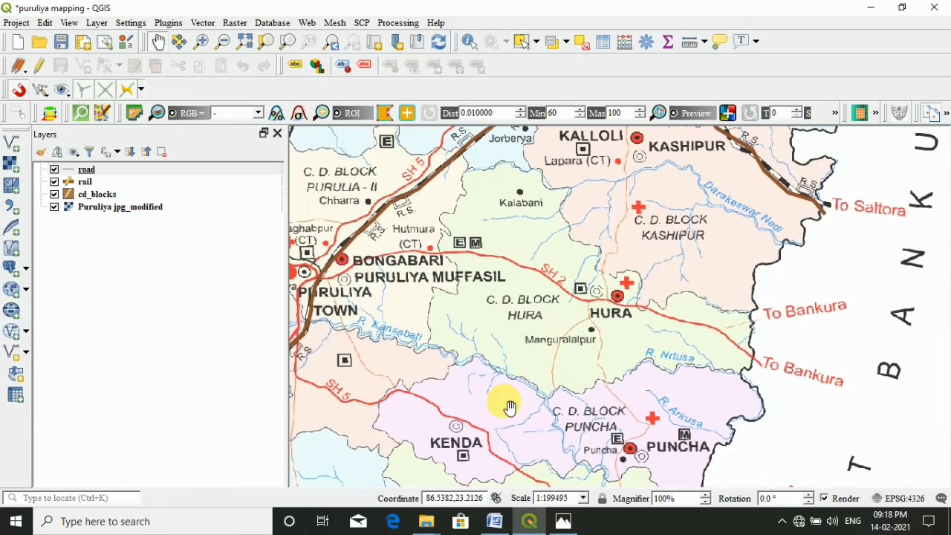
Enable editing on the road layer with the Add Line Feature tool active, and save the project
{"action": "left_click_drag", "start_coordinate": [510, 406], "coordinate": [617, 296]}
{"action": "scroll", "coordinate": [617, 295], "scroll_direction": "up", "scroll_amount": 1}
{"action": "scroll", "coordinate": [617, 295], "scroll_direction": "up", "scroll_amount": 2}
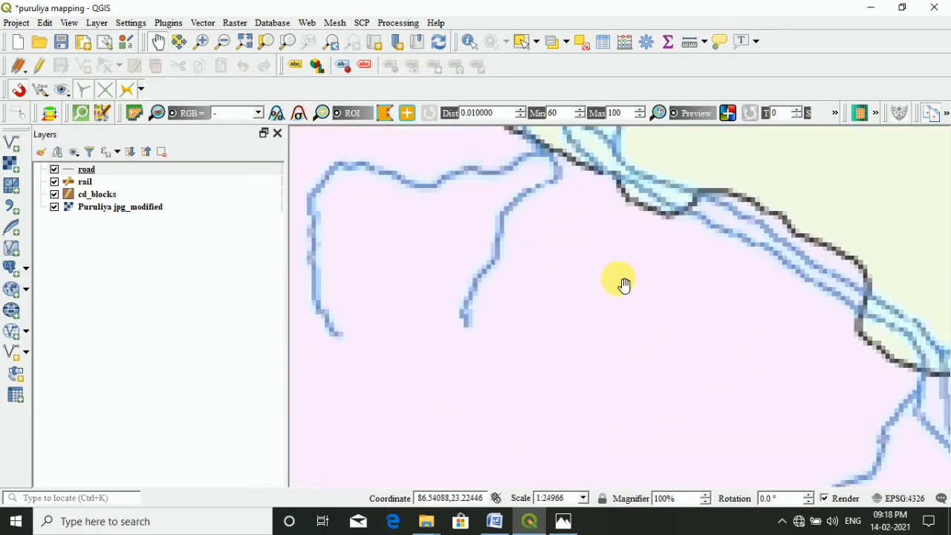
{"action": "scroll", "coordinate": [706, 227], "scroll_direction": "down", "scroll_amount": 2}
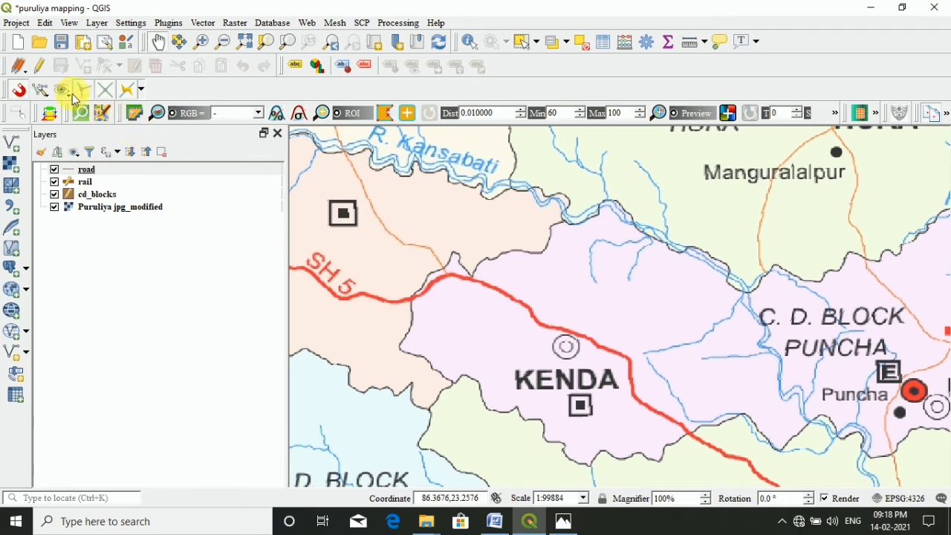
{"action": "left_click", "coordinate": [41, 65]}
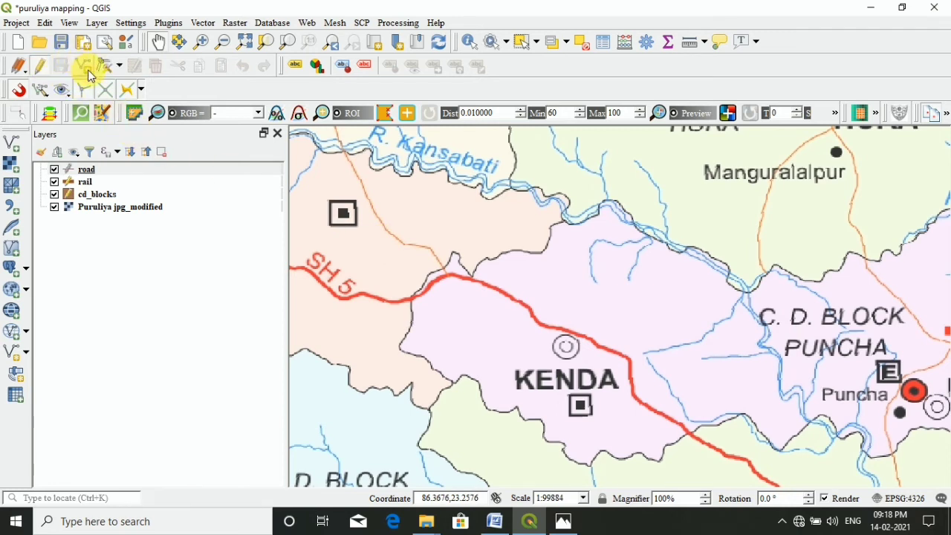
{"action": "left_click", "coordinate": [88, 67]}
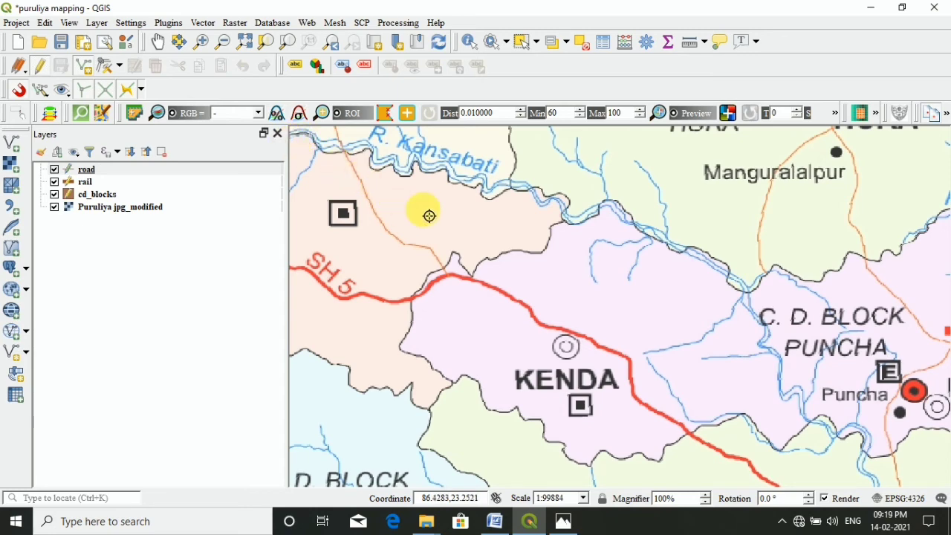
{"action": "scroll", "coordinate": [572, 270], "scroll_direction": "down", "scroll_amount": 3}
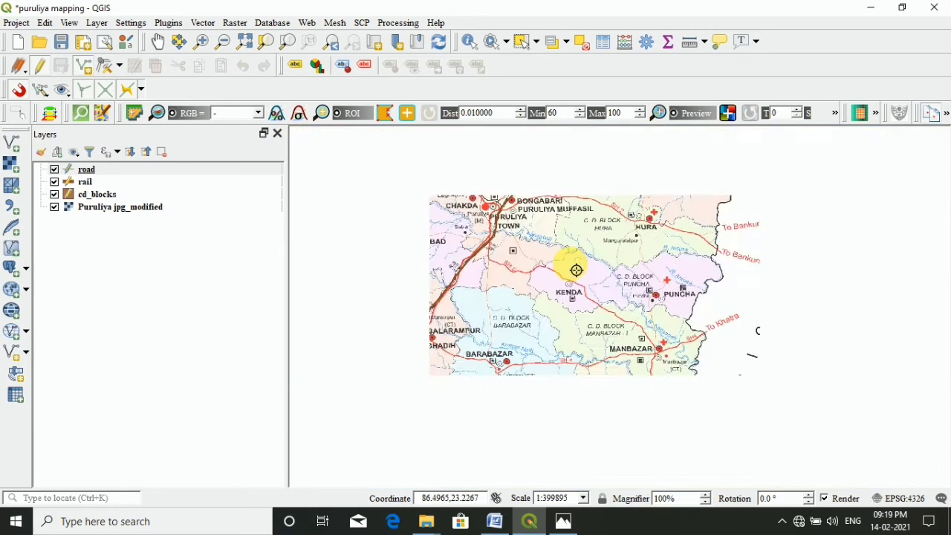
{"action": "scroll", "coordinate": [578, 269], "scroll_direction": "down", "scroll_amount": 1}
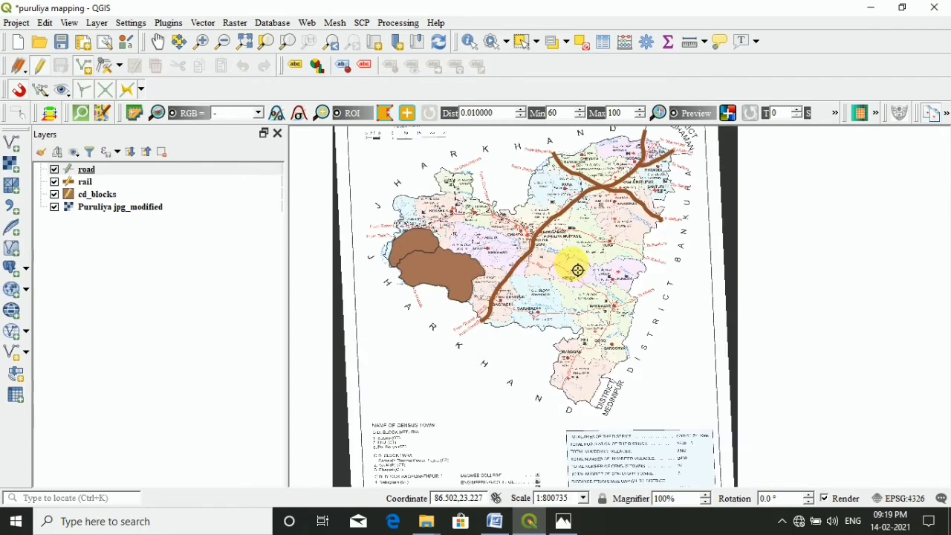
{"action": "left_click", "coordinate": [64, 43]}
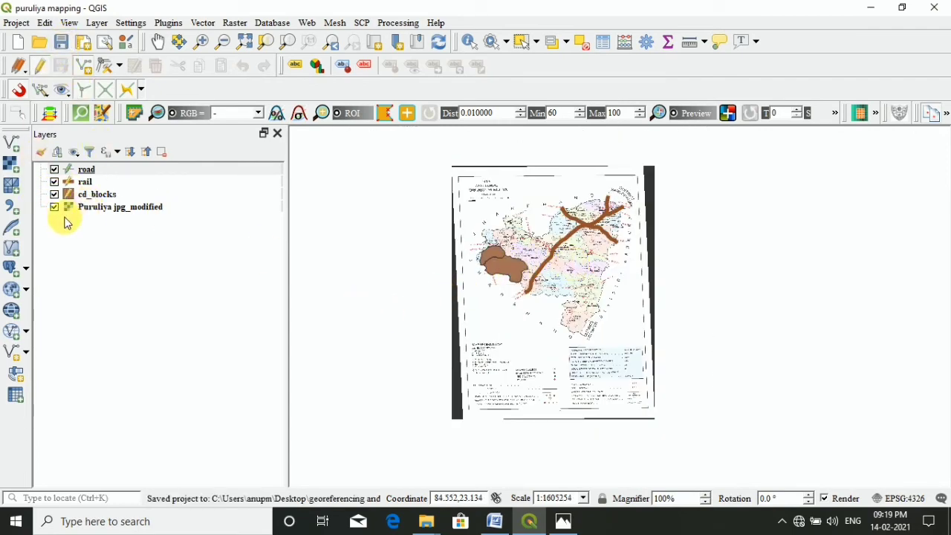
Hide the Puruliya jpg_modified layer to view only the digitized blocks and railways, and save the project
{"action": "left_click", "coordinate": [55, 207]}
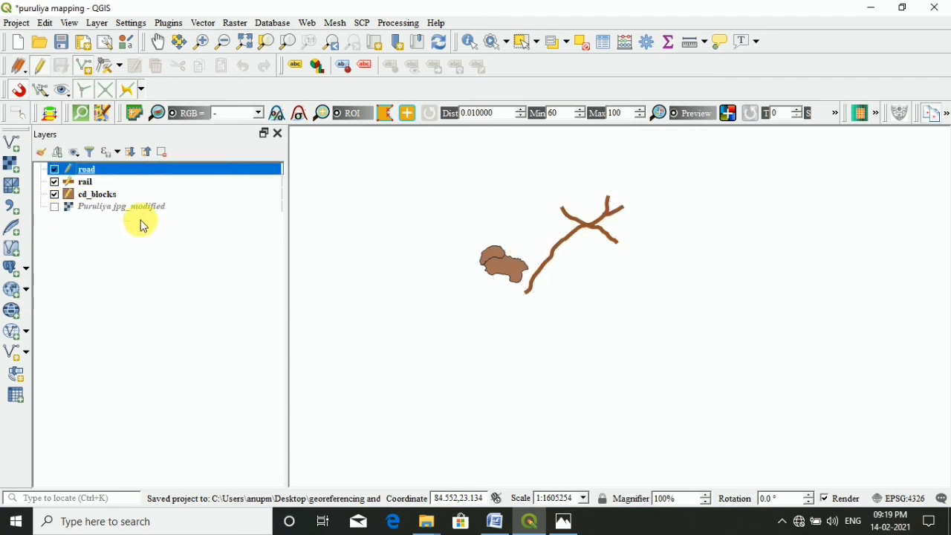
{"action": "scroll", "coordinate": [576, 219], "scroll_direction": "up", "scroll_amount": 1}
{"action": "scroll", "coordinate": [576, 219], "scroll_direction": "up", "scroll_amount": 1}
{"action": "scroll", "coordinate": [573, 218], "scroll_direction": "down", "scroll_amount": 2}
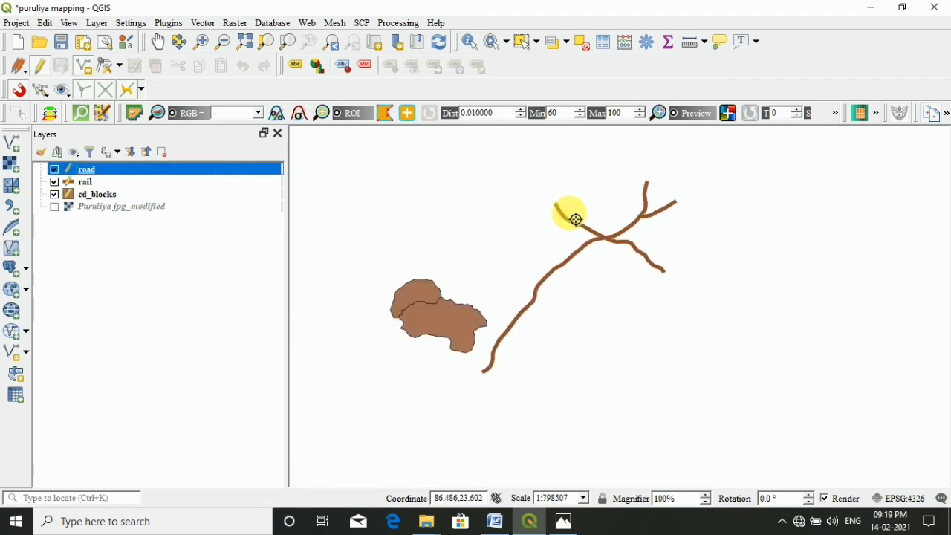
{"action": "scroll", "coordinate": [559, 222], "scroll_direction": "up", "scroll_amount": 1}
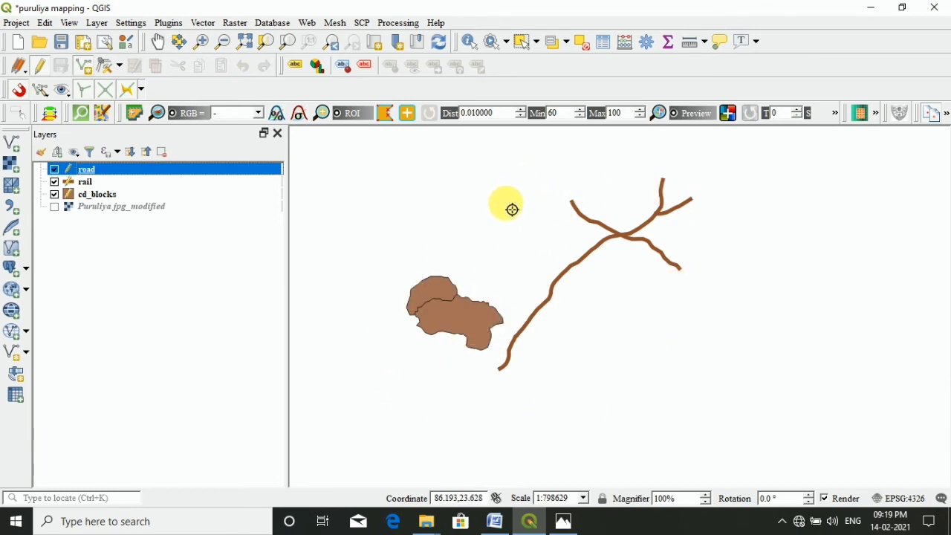
{"action": "left_click", "coordinate": [61, 47]}
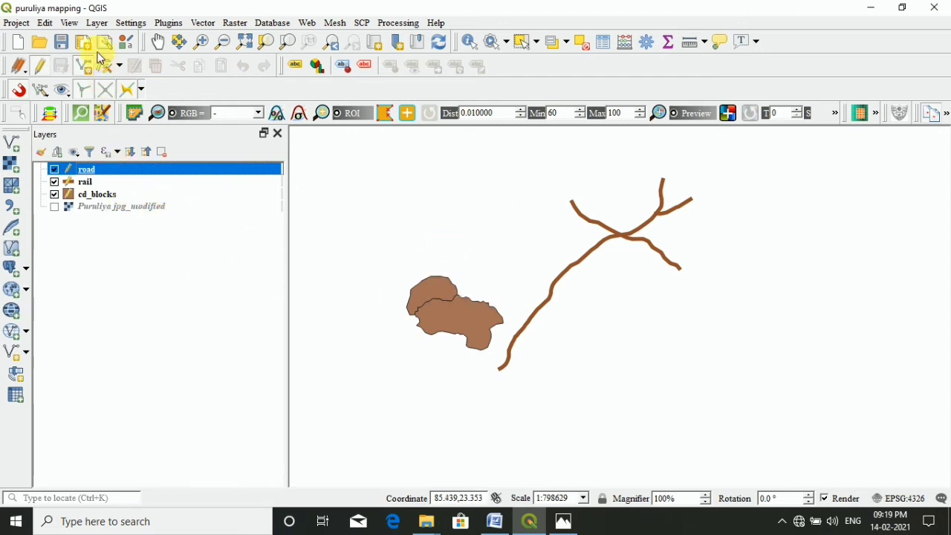
Start a new point shapefile layer and name it COLLEGE in the georeferencing and digitization folder
{"action": "left_click", "coordinate": [95, 23]}
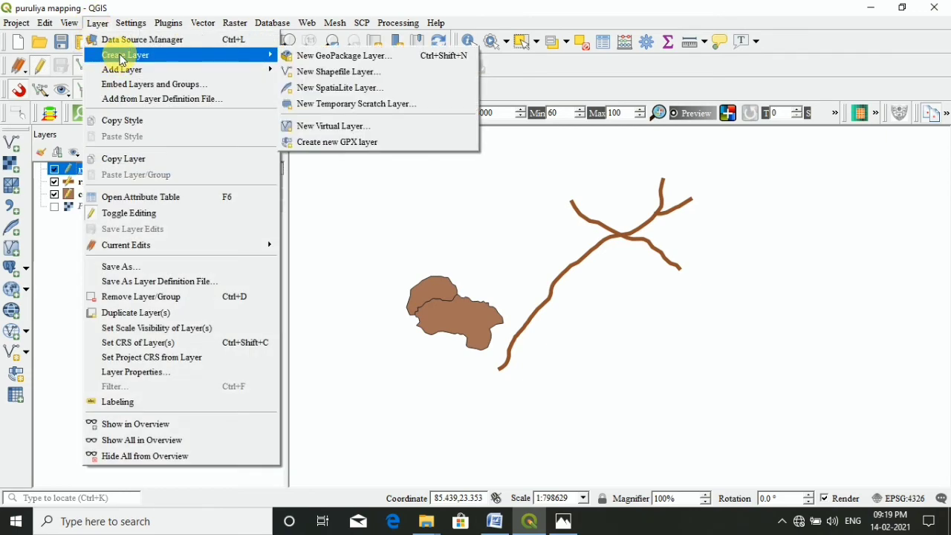
{"action": "left_click", "coordinate": [310, 72]}
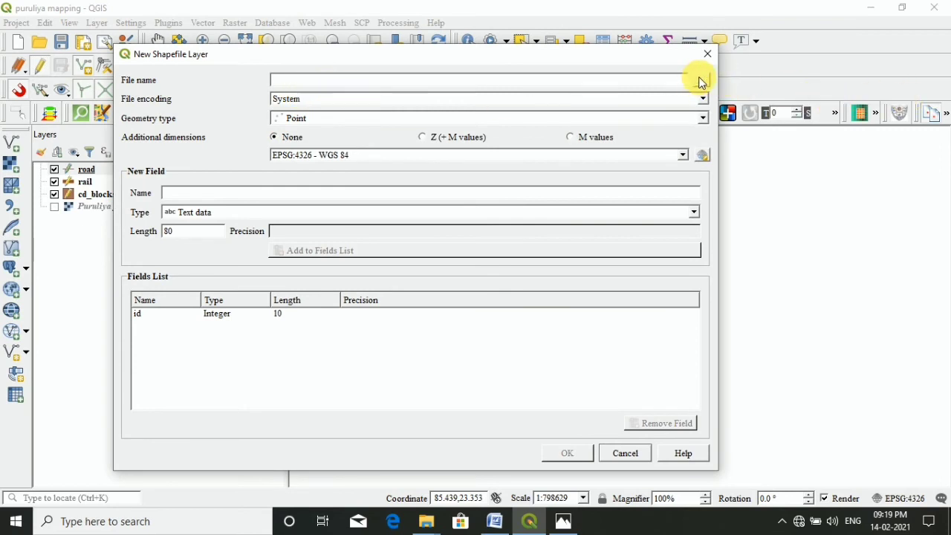
{"action": "left_click", "coordinate": [699, 78]}
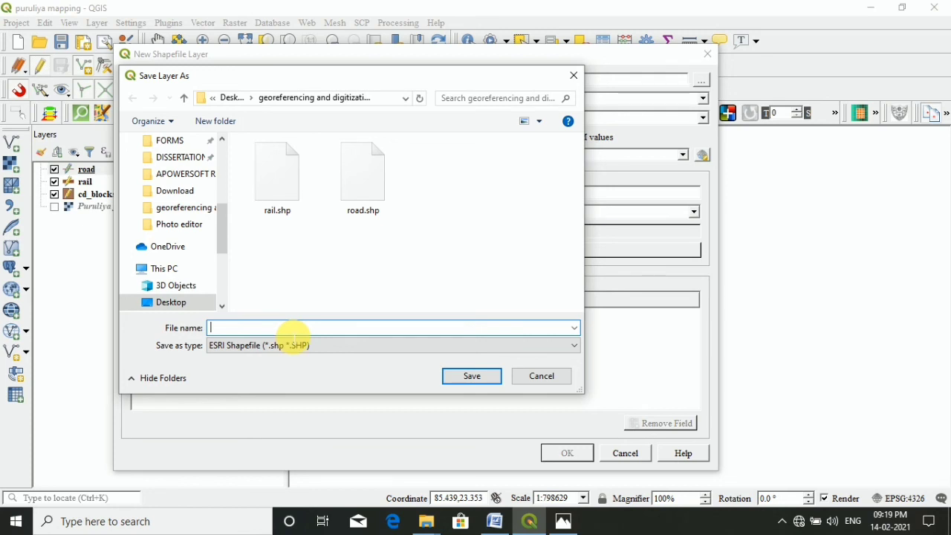
{"action": "type", "text": "OLLEGE"}
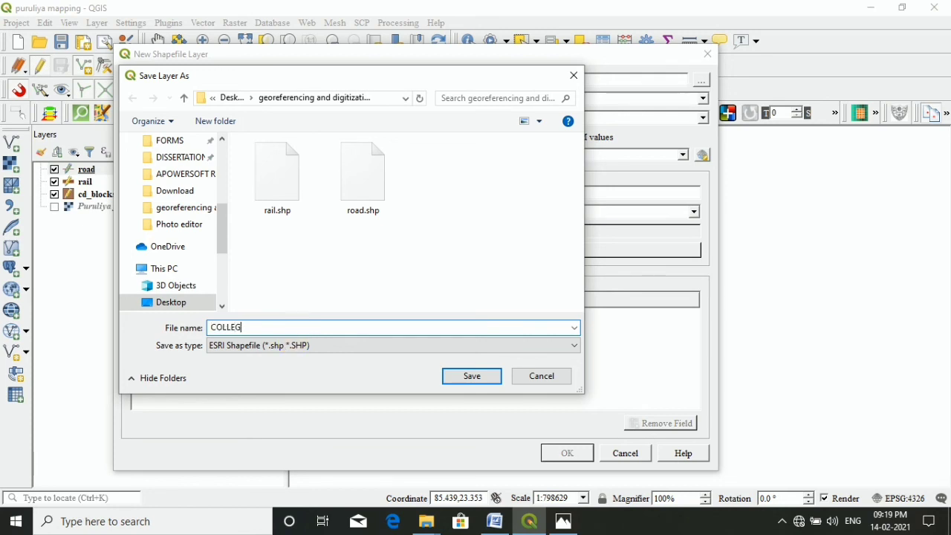
{"action": "left_click", "coordinate": [466, 376]}
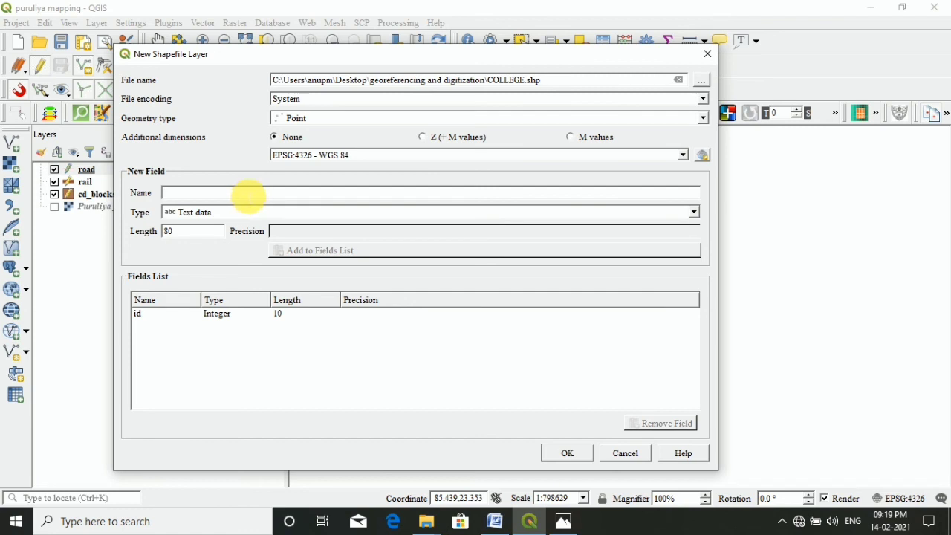
Add a COLLEGE text field of length 80 to the new shapefile and create the point layer
{"action": "type", "text": "COLL"}
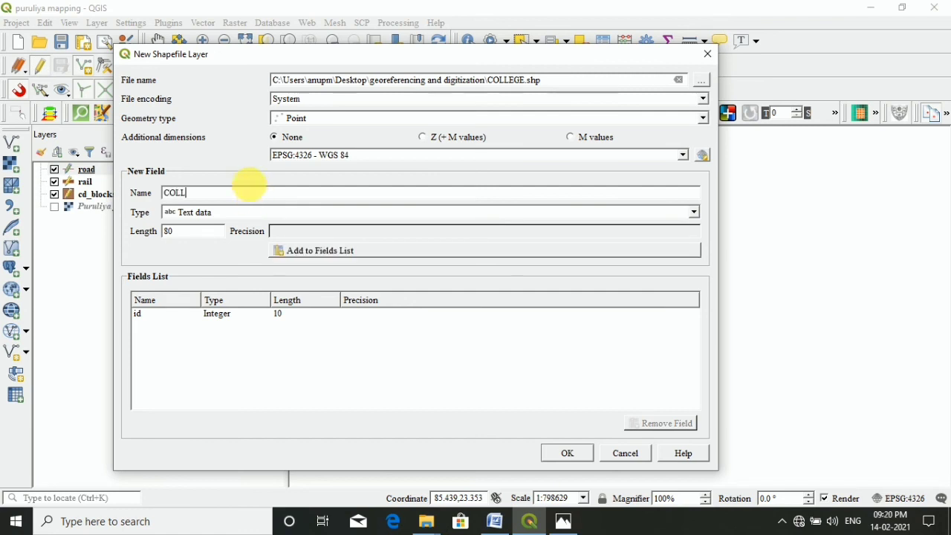
{"action": "type", "text": "EGE"}
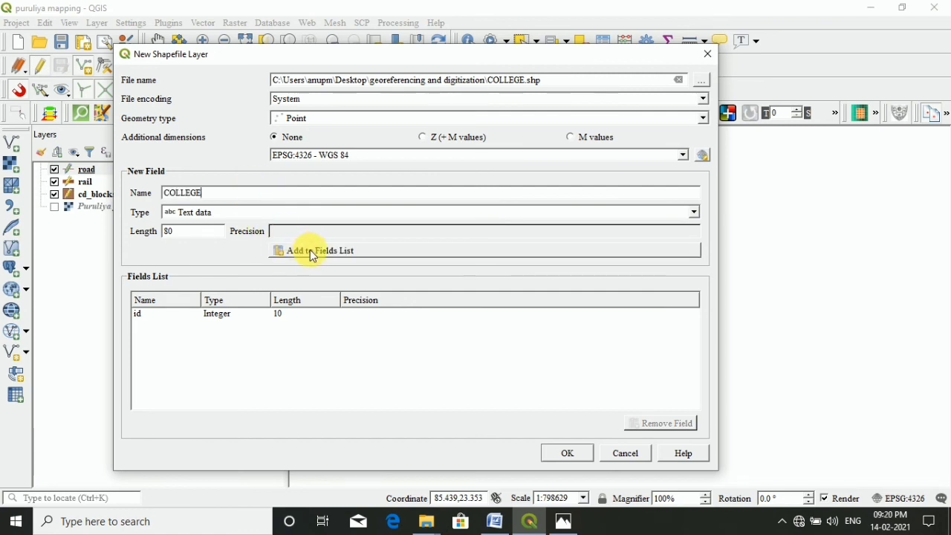
{"action": "left_click", "coordinate": [311, 252]}
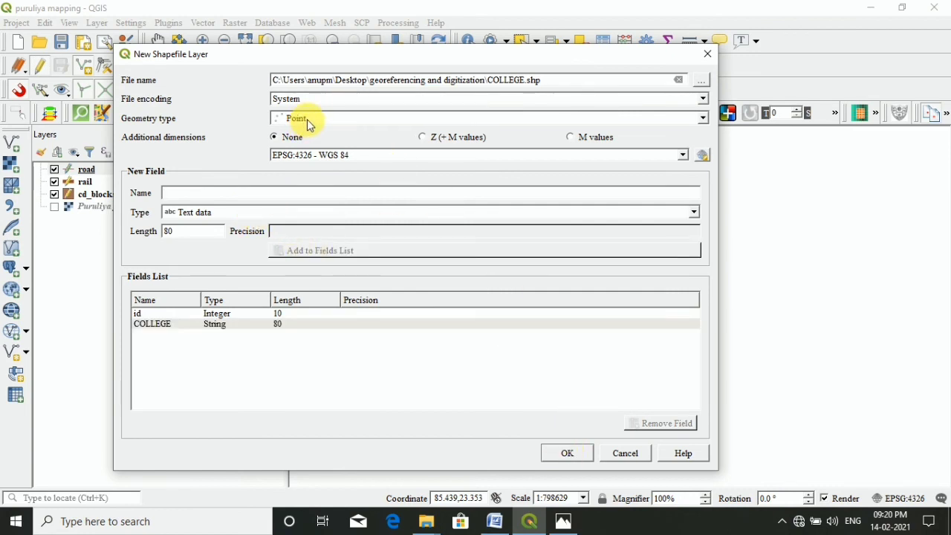
{"action": "left_click", "coordinate": [568, 453]}
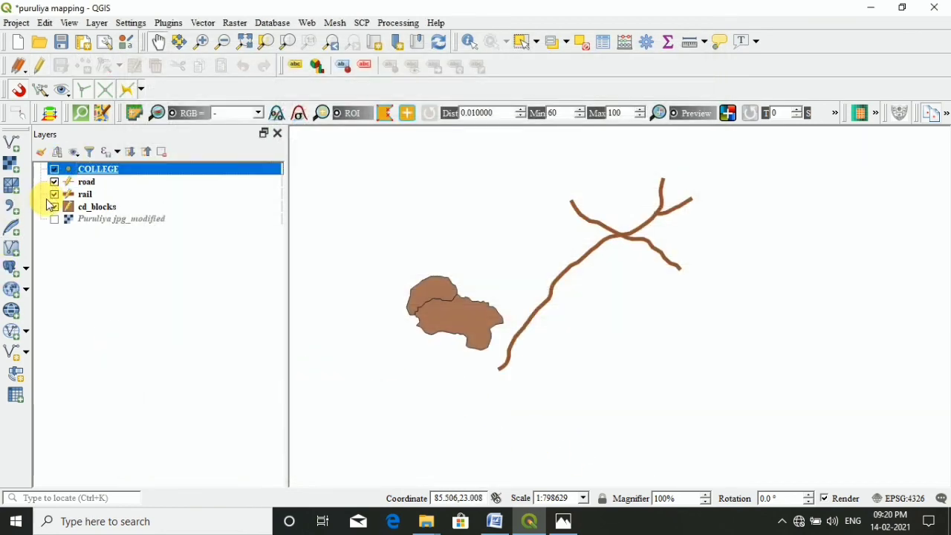
Show the Puruliya jpg_modified layer and examine the legend symbols for degree, engineering and medical colleges and their places on the map
{"action": "left_click", "coordinate": [54, 220]}
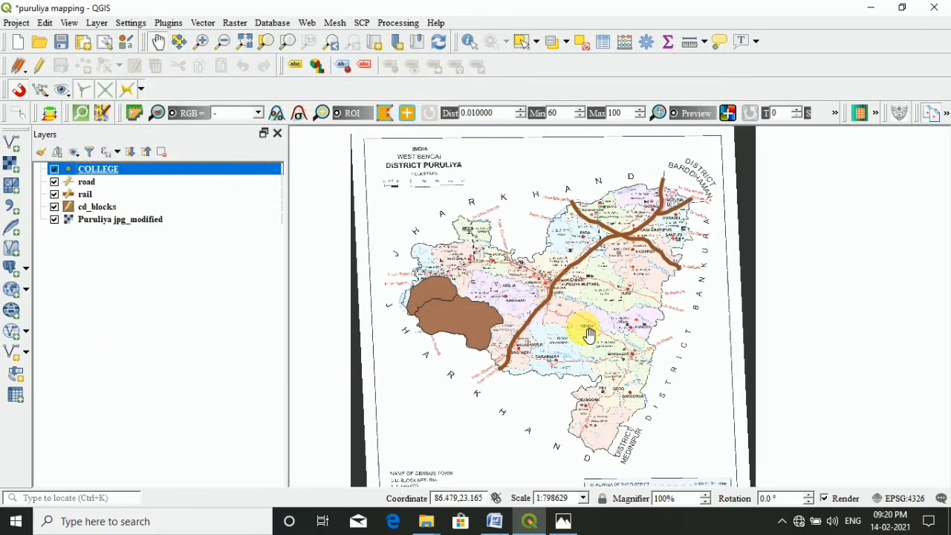
{"action": "scroll", "coordinate": [641, 382], "scroll_direction": "up", "scroll_amount": 2}
{"action": "scroll", "coordinate": [641, 381], "scroll_direction": "down", "scroll_amount": 1}
{"action": "scroll", "coordinate": [639, 375], "scroll_direction": "up", "scroll_amount": 2}
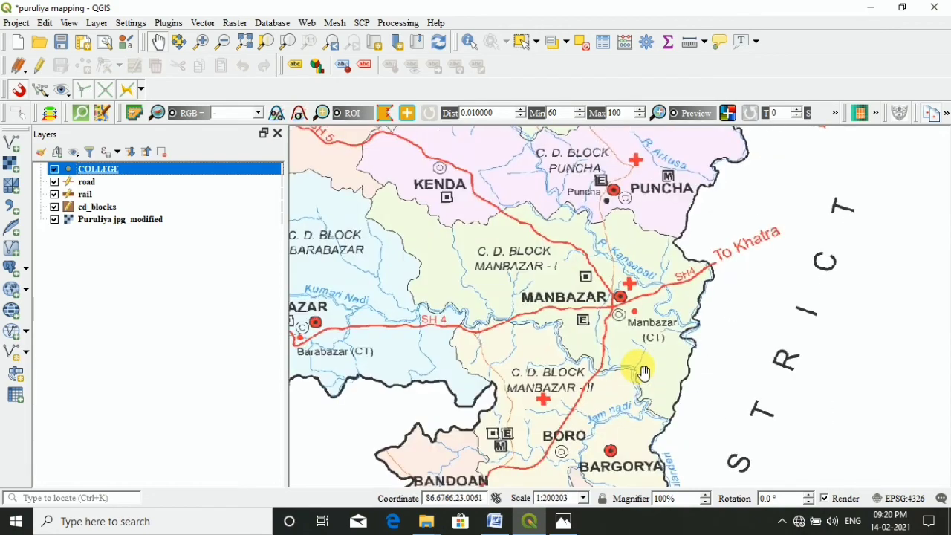
{"action": "scroll", "coordinate": [642, 333], "scroll_direction": "down", "scroll_amount": 2}
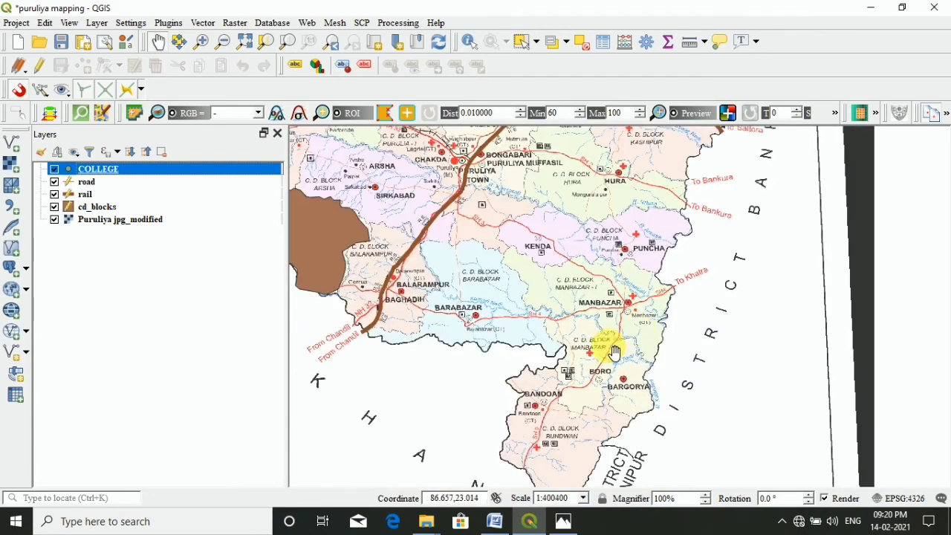
{"action": "scroll", "coordinate": [529, 429], "scroll_direction": "down", "scroll_amount": 2}
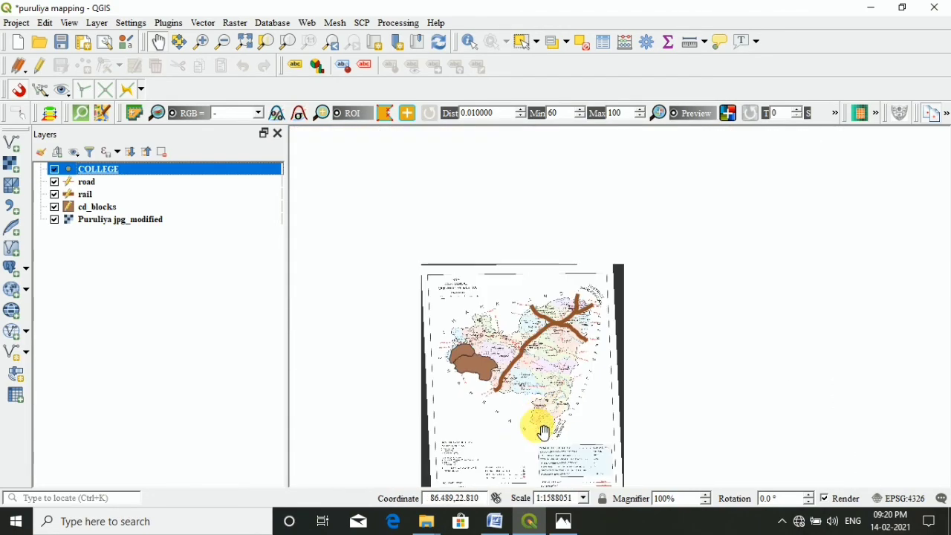
{"action": "scroll", "coordinate": [493, 484], "scroll_direction": "up", "scroll_amount": 2}
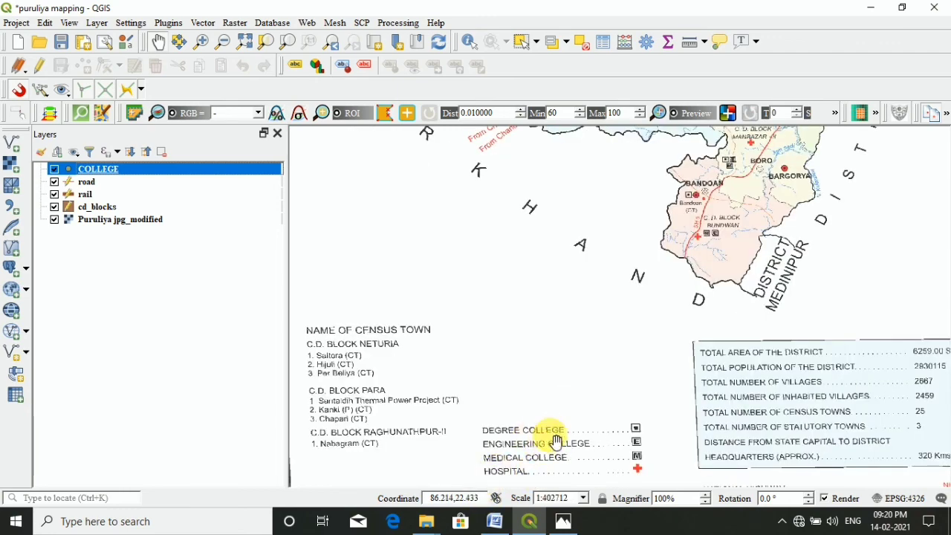
{"action": "scroll", "coordinate": [638, 454], "scroll_direction": "up", "scroll_amount": 2}
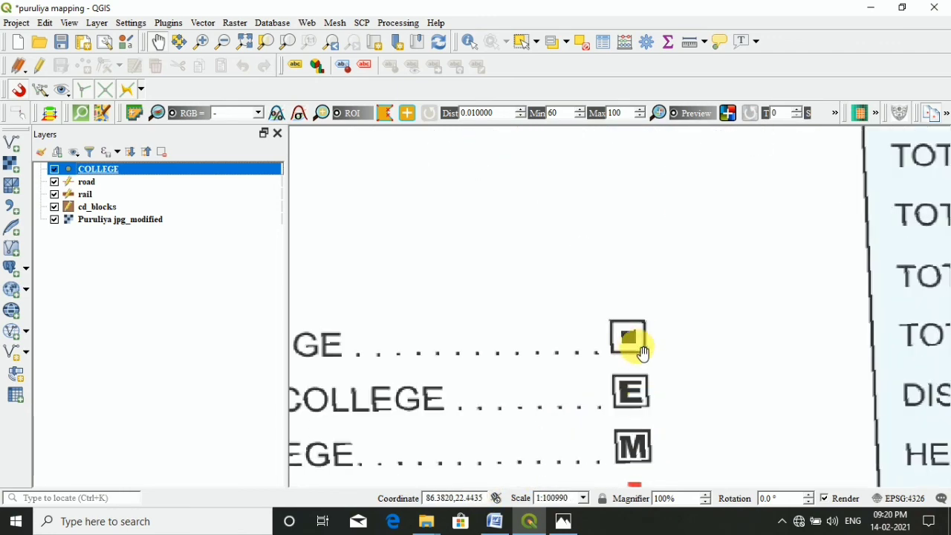
{"action": "scroll", "coordinate": [637, 344], "scroll_direction": "down", "scroll_amount": 4}
{"action": "scroll", "coordinate": [664, 260], "scroll_direction": "up", "scroll_amount": 3}
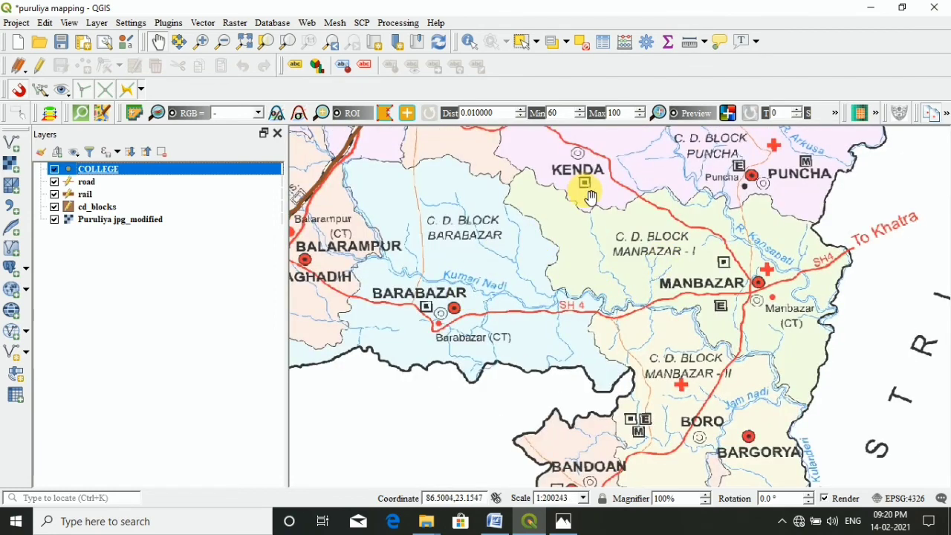
Enable editing on the COLLEGE layer and add a point with id 1 at the degree college symbol below Kenda
{"action": "left_click", "coordinate": [41, 66]}
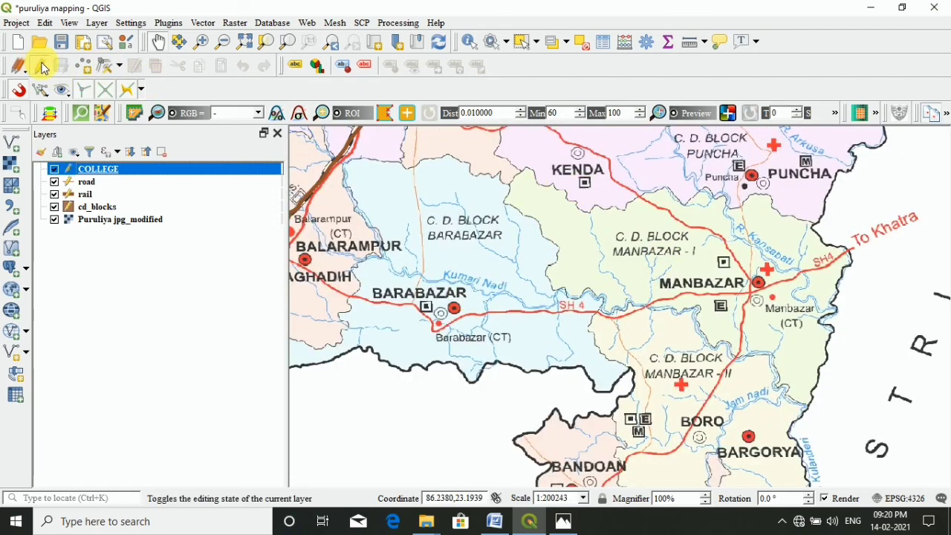
{"action": "left_click", "coordinate": [84, 66]}
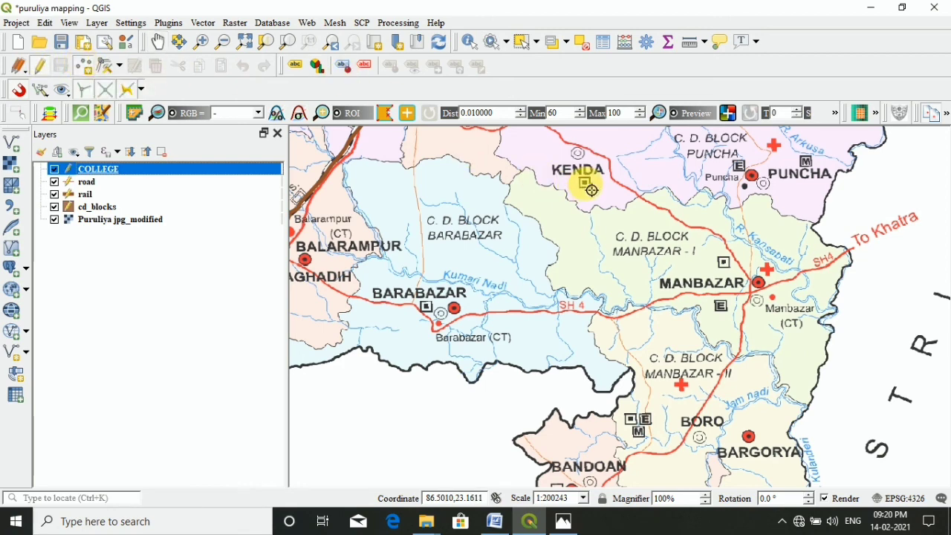
{"action": "scroll", "coordinate": [591, 189], "scroll_direction": "up", "scroll_amount": 1}
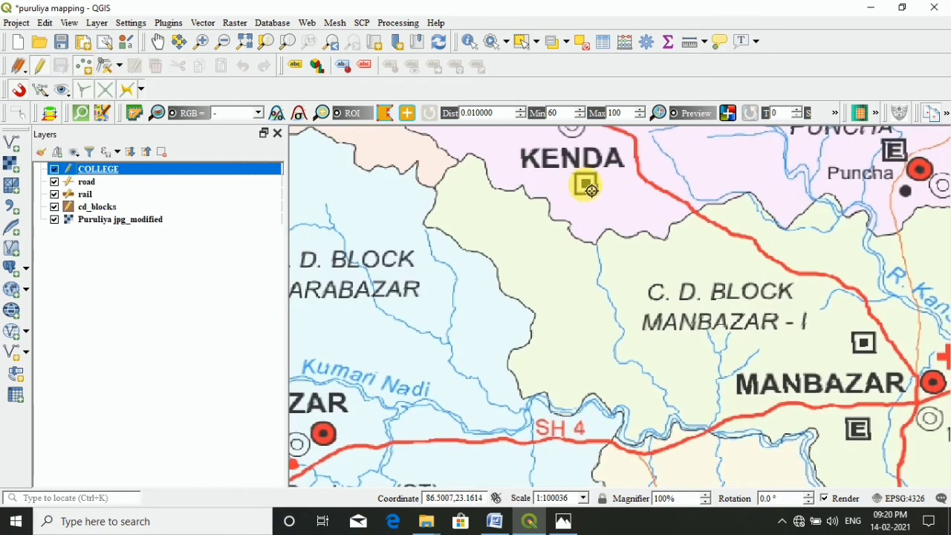
{"action": "left_click", "coordinate": [591, 191]}
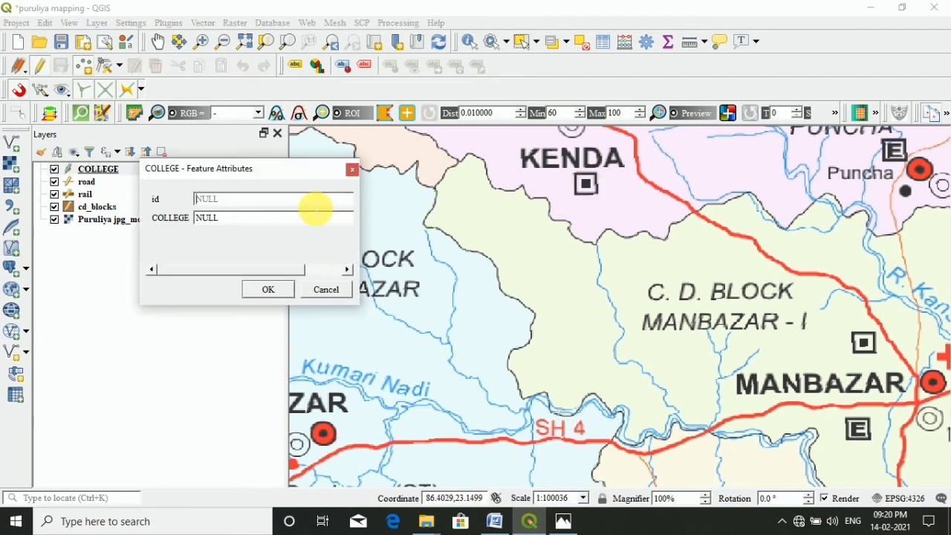
{"action": "type", "text": "1"}
{"action": "left_click", "coordinate": [286, 219]}
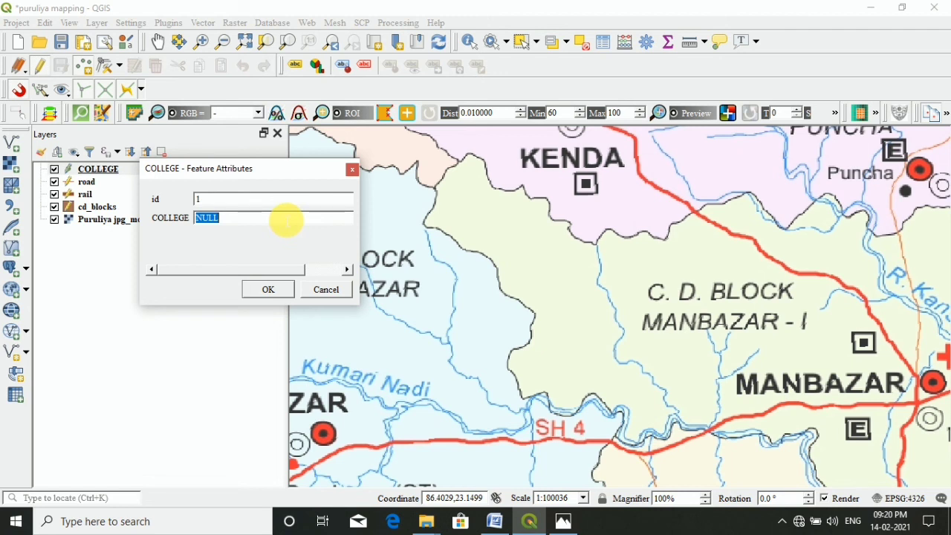
{"action": "left_click", "coordinate": [267, 292]}
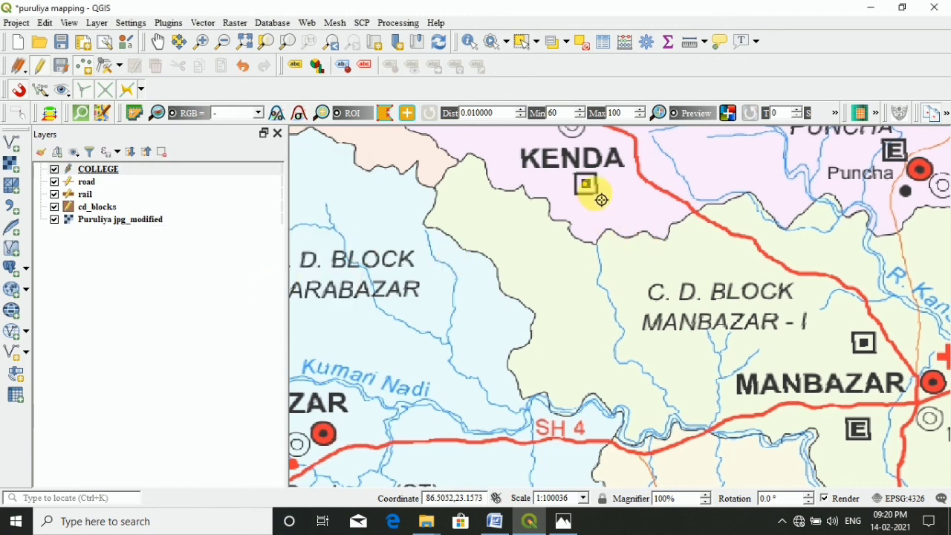
{"action": "scroll", "coordinate": [601, 198], "scroll_direction": "down", "scroll_amount": 2}
{"action": "scroll", "coordinate": [601, 198], "scroll_direction": "up", "scroll_amount": 1}
{"action": "scroll", "coordinate": [671, 304], "scroll_direction": "up", "scroll_amount": 1}
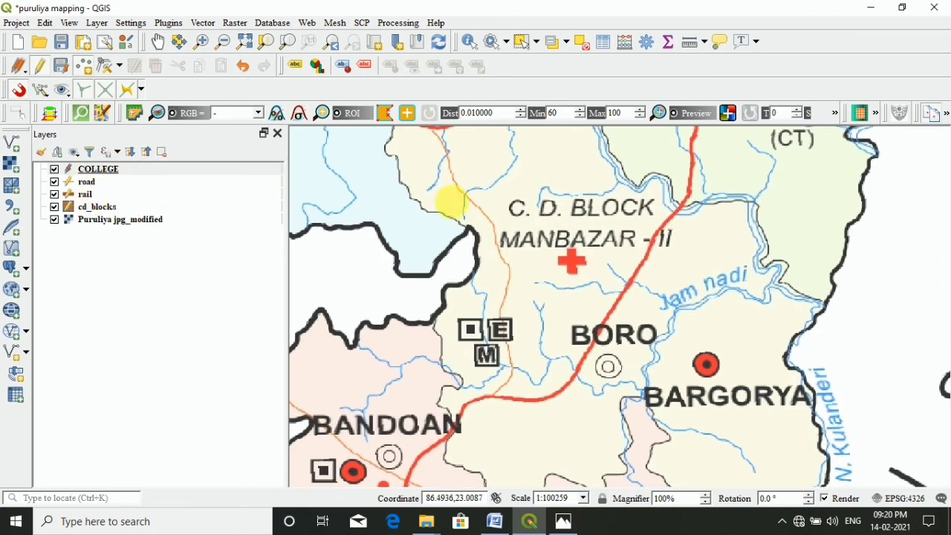
{"action": "scroll", "coordinate": [616, 283], "scroll_direction": "down", "scroll_amount": 1}
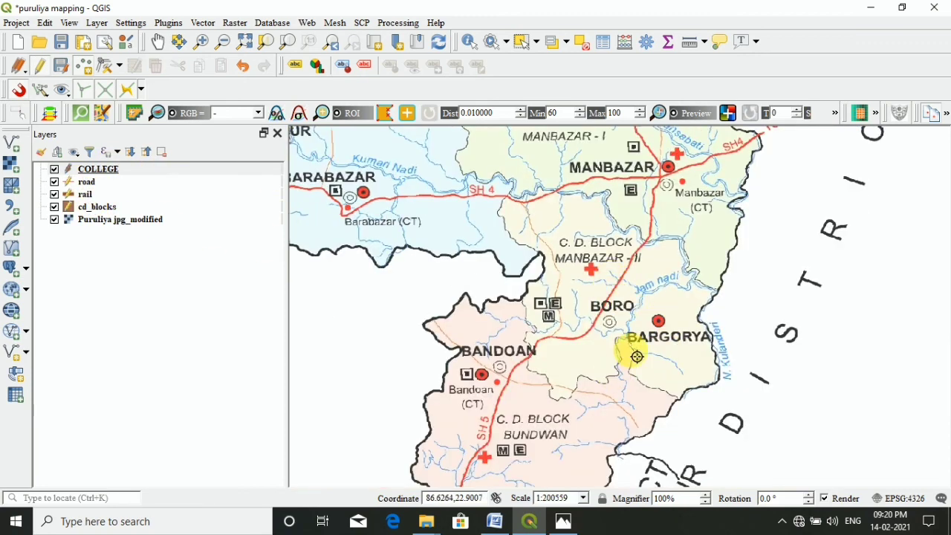
Examine the map legend for the college and hospital symbols, town and headquarters markers, roads, railways and rivers
{"action": "scroll", "coordinate": [632, 357], "scroll_direction": "down", "scroll_amount": 2}
{"action": "scroll", "coordinate": [630, 439], "scroll_direction": "down", "scroll_amount": 1}
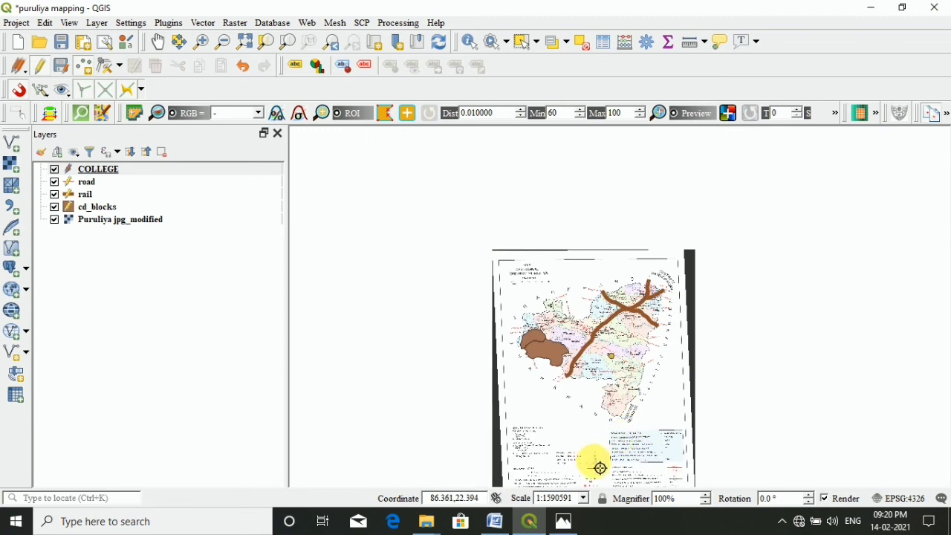
{"action": "scroll", "coordinate": [596, 480], "scroll_direction": "up", "scroll_amount": 2}
{"action": "scroll", "coordinate": [596, 480], "scroll_direction": "up", "scroll_amount": 1}
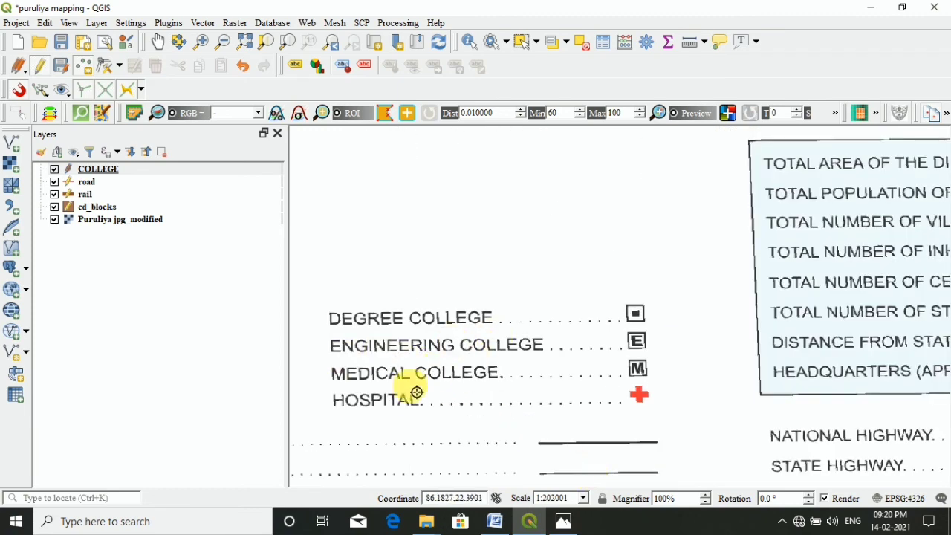
{"action": "scroll", "coordinate": [672, 410], "scroll_direction": "down", "scroll_amount": 2}
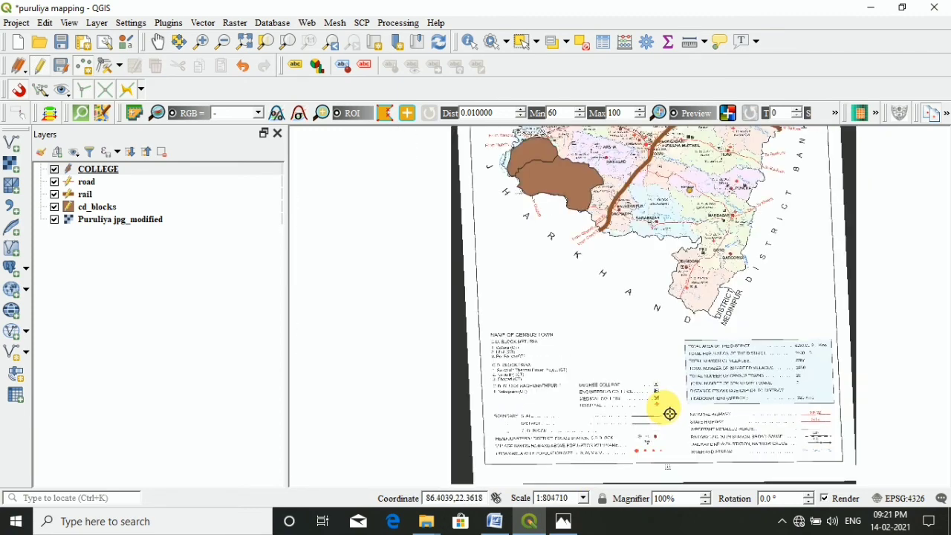
{"action": "scroll", "coordinate": [658, 473], "scroll_direction": "up", "scroll_amount": 2}
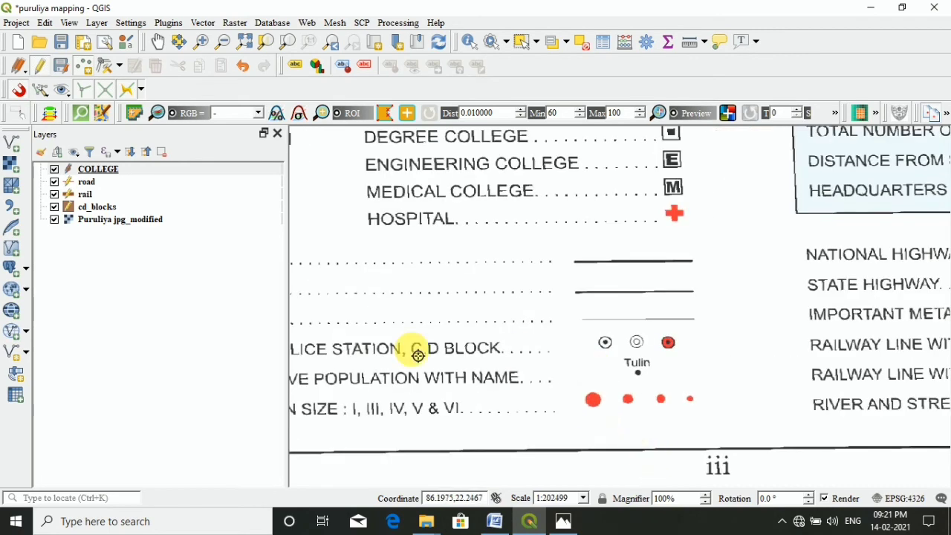
{"action": "scroll", "coordinate": [381, 364], "scroll_direction": "down", "scroll_amount": 1}
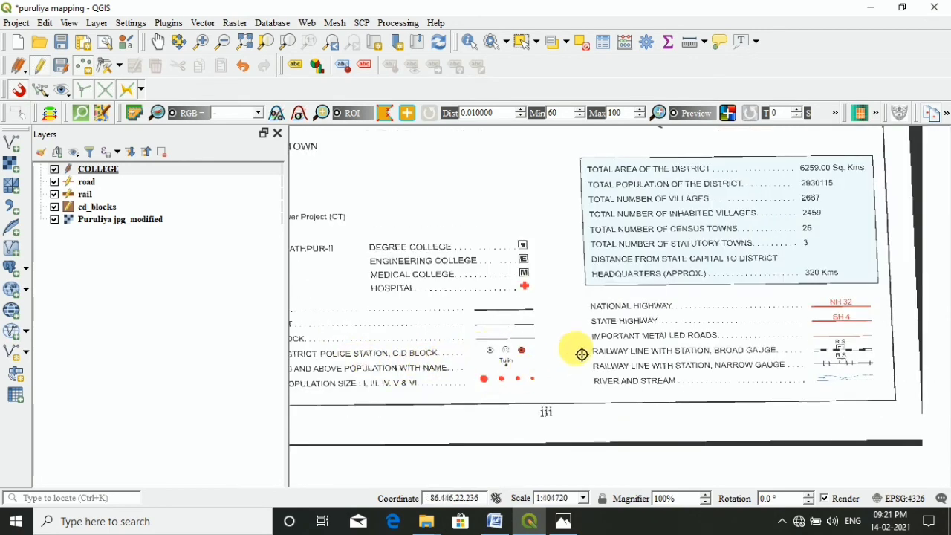
{"action": "scroll", "coordinate": [601, 340], "scroll_direction": "down", "scroll_amount": 1}
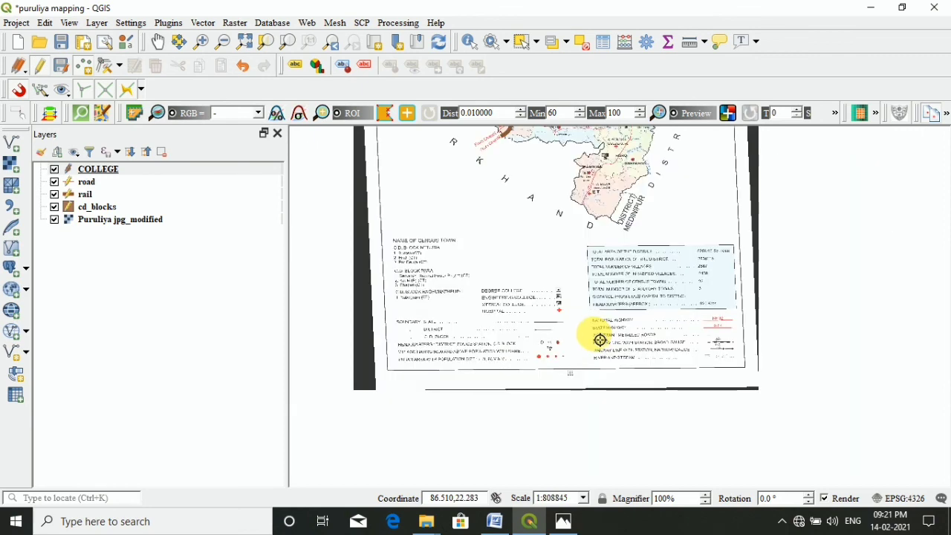
{"action": "scroll", "coordinate": [600, 340], "scroll_direction": "up", "scroll_amount": 1}
{"action": "scroll", "coordinate": [600, 341], "scroll_direction": "down", "scroll_amount": 1}
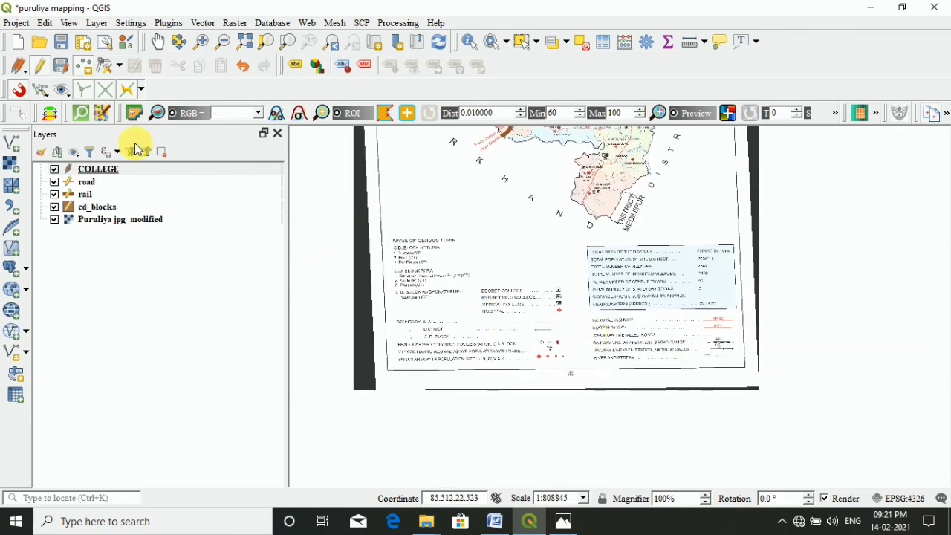
Save the COLLEGE layer edits and the puruliya mapping project
{"action": "left_click", "coordinate": [60, 66]}
{"action": "left_click", "coordinate": [65, 46]}
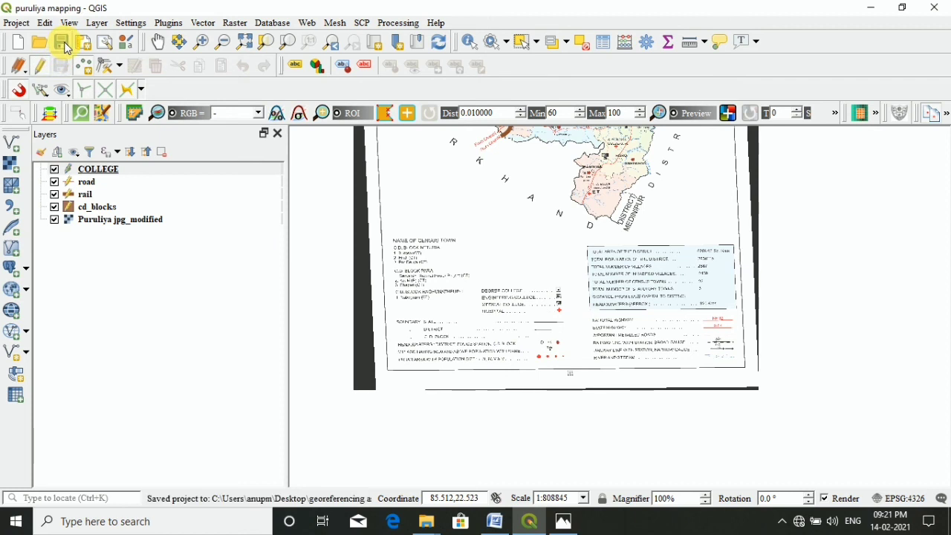
Hide the Puruliya jpg_modified layer and zoom to the cd_blocks layer to show the digitized polygons, lines and point alone
{"action": "left_click", "coordinate": [54, 220]}
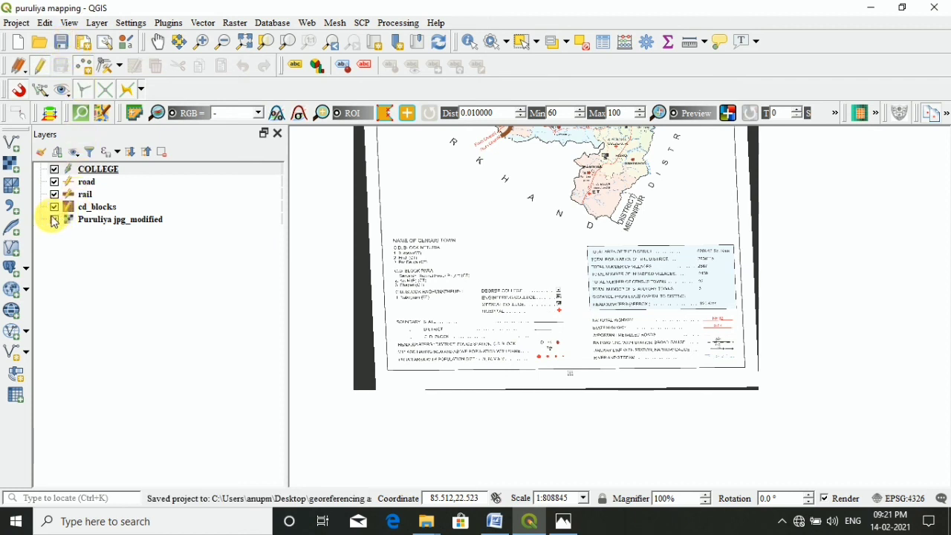
{"action": "left_click", "coordinate": [55, 220]}
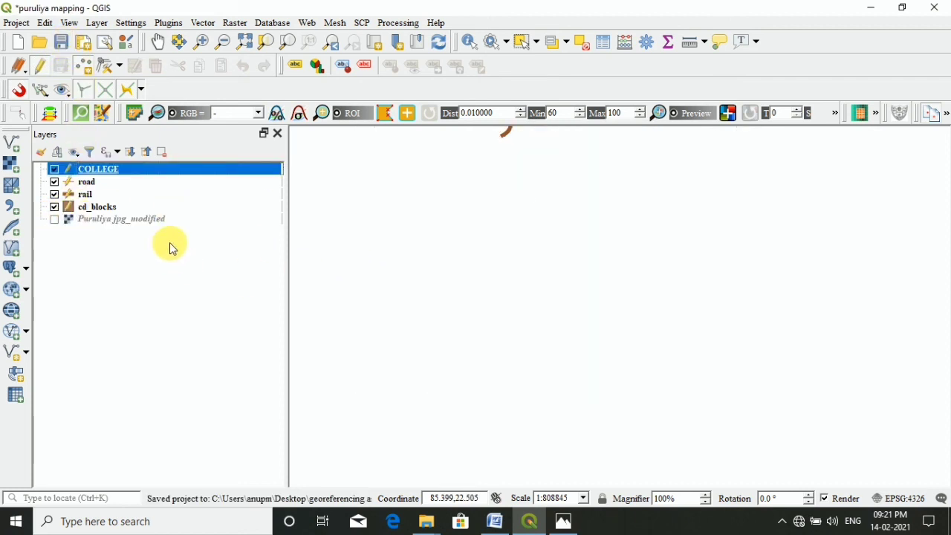
{"action": "scroll", "coordinate": [487, 247], "scroll_direction": "down", "scroll_amount": 1}
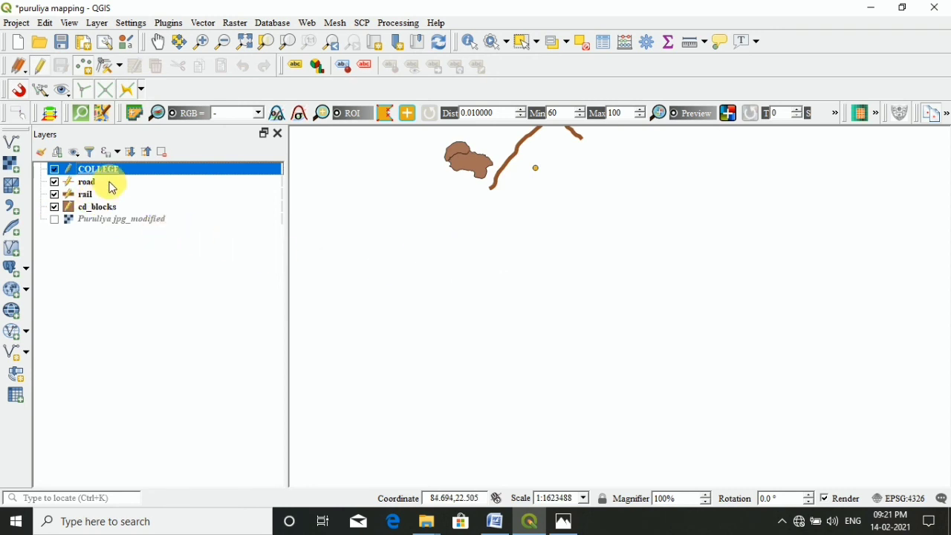
{"action": "left_click", "coordinate": [92, 207]}
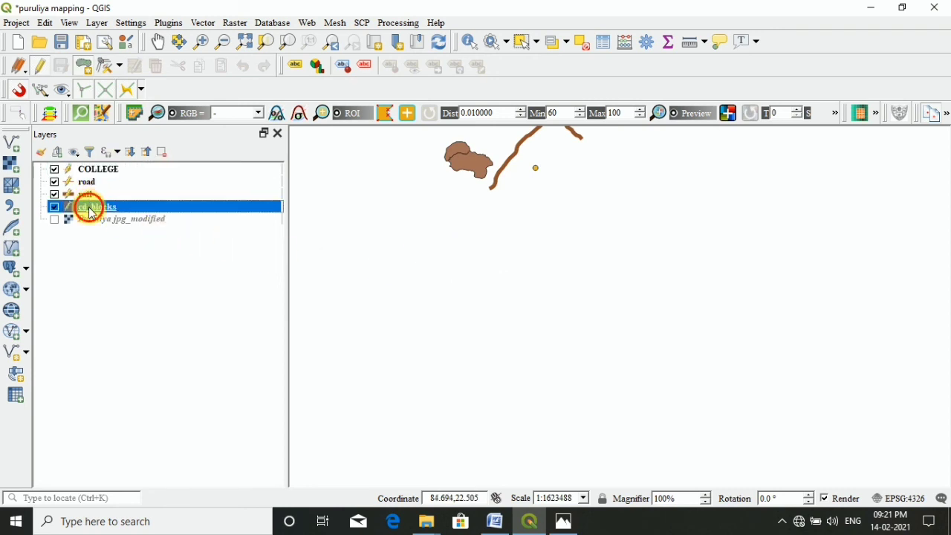
{"action": "right_click", "coordinate": [92, 212]}
{"action": "left_click", "coordinate": [152, 8]}
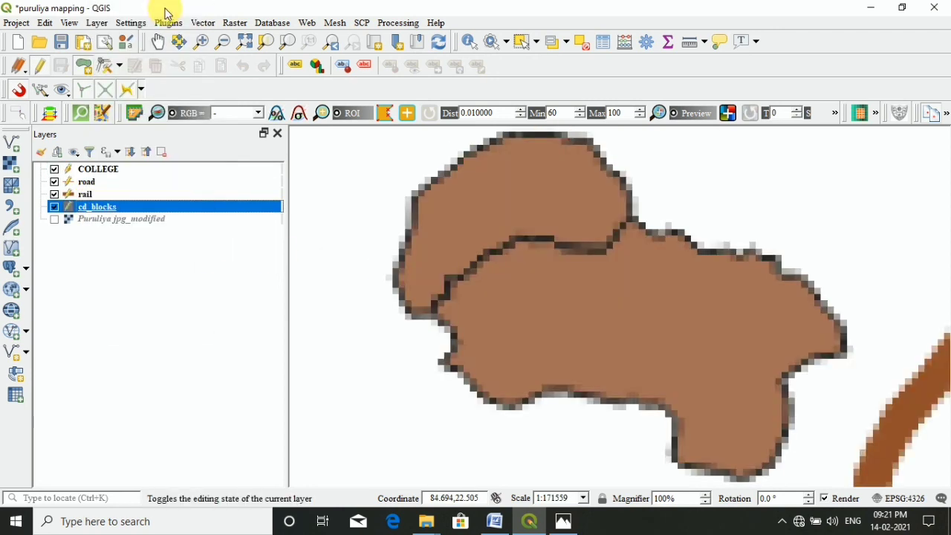
{"action": "scroll", "coordinate": [619, 352], "scroll_direction": "down", "scroll_amount": 2}
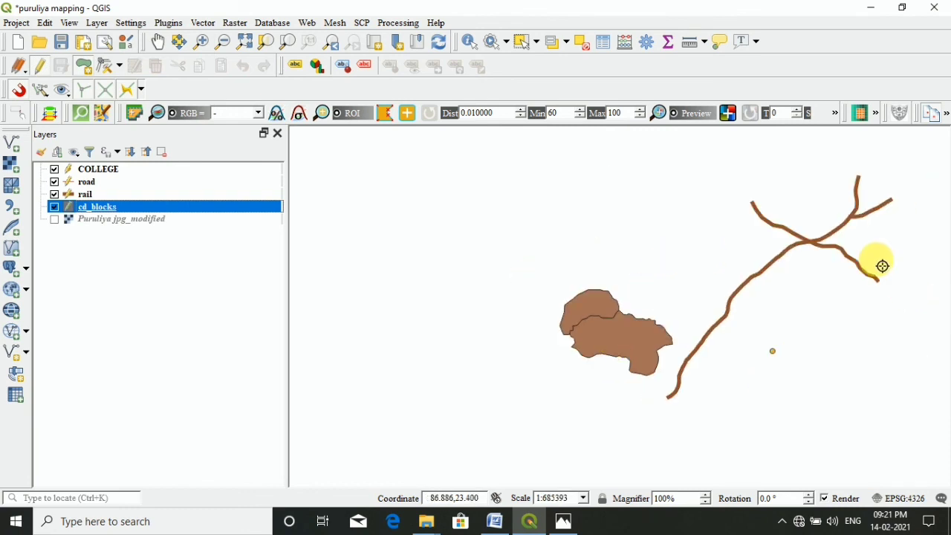